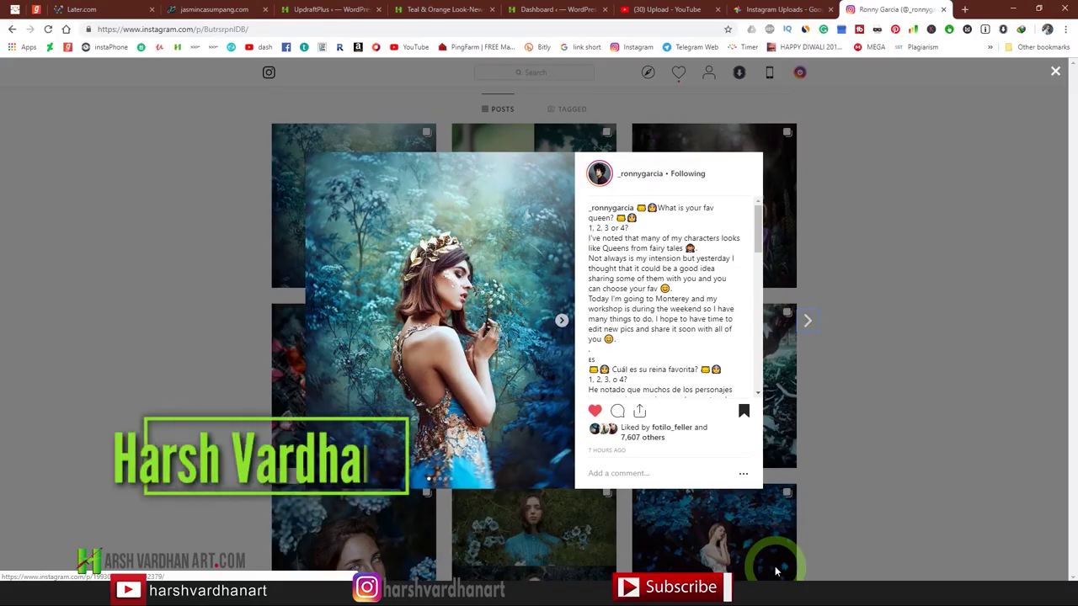
Close the crown post and scroll the photographer's post grid to the blue-toned flower portraits.
left_click(776, 572)
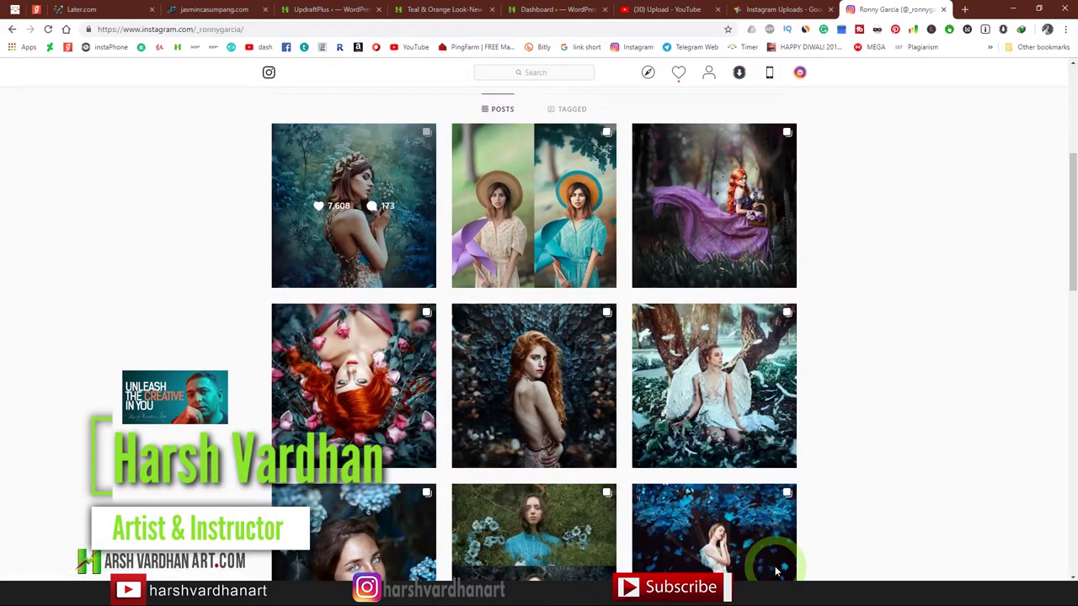
scroll(776, 572, "up", 2)
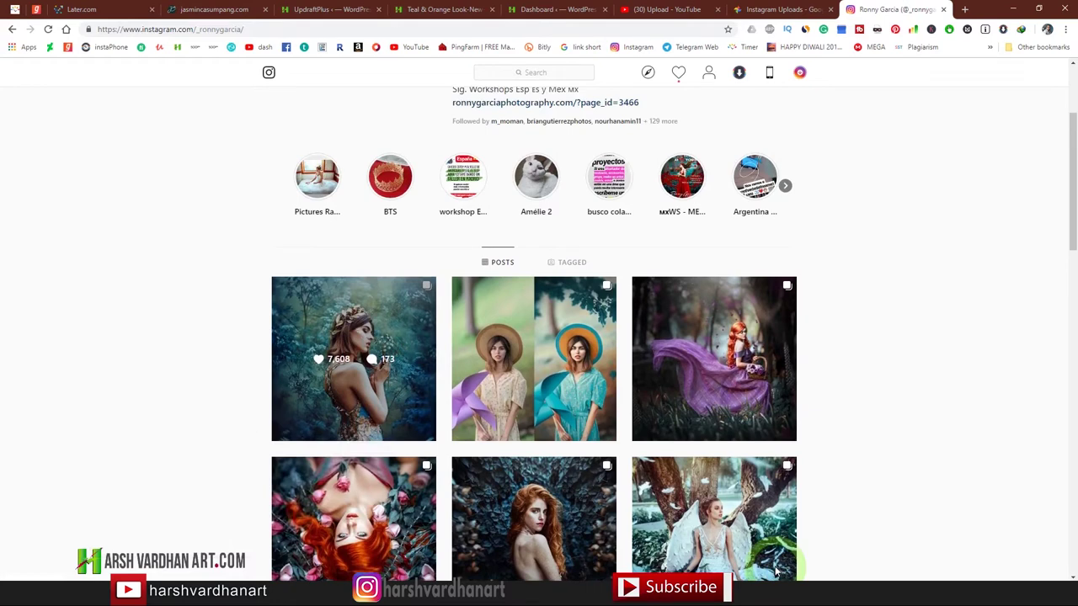
scroll(776, 572, "up", 2)
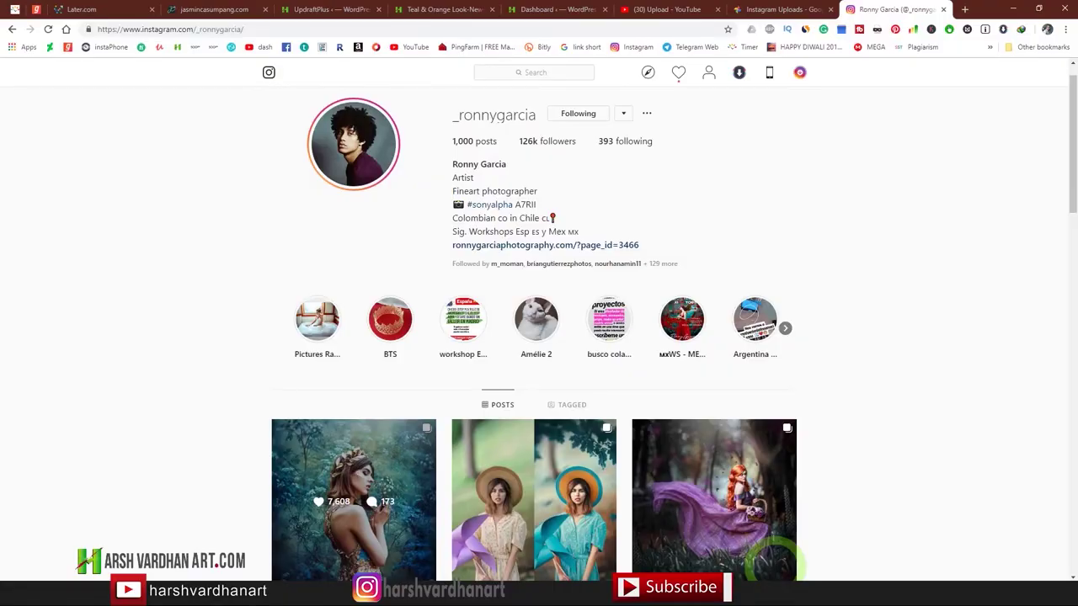
scroll(777, 571, "down", 4)
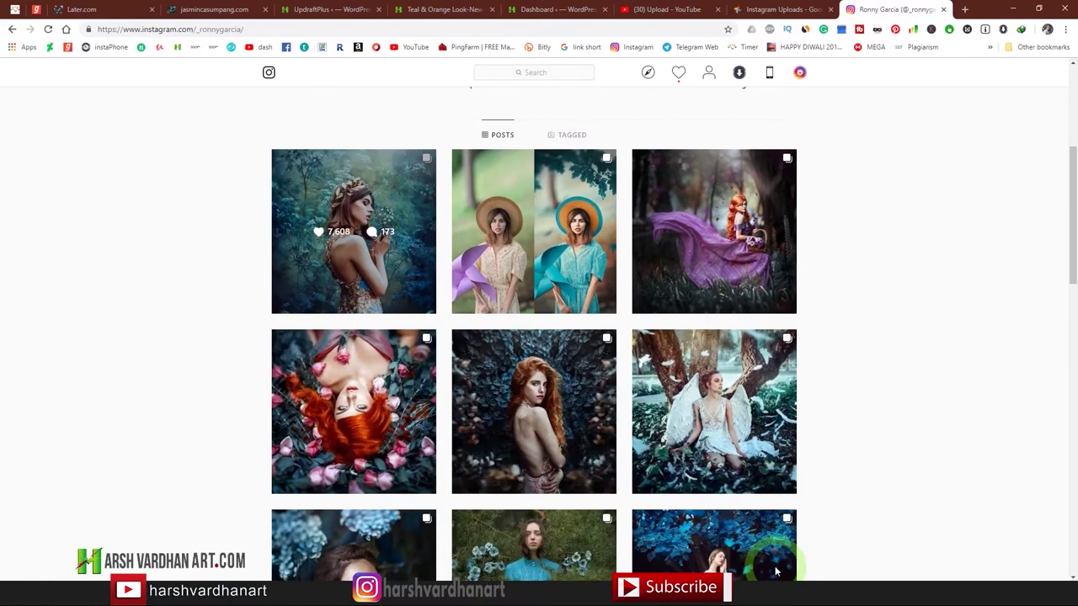
scroll(776, 572, "down", 1)
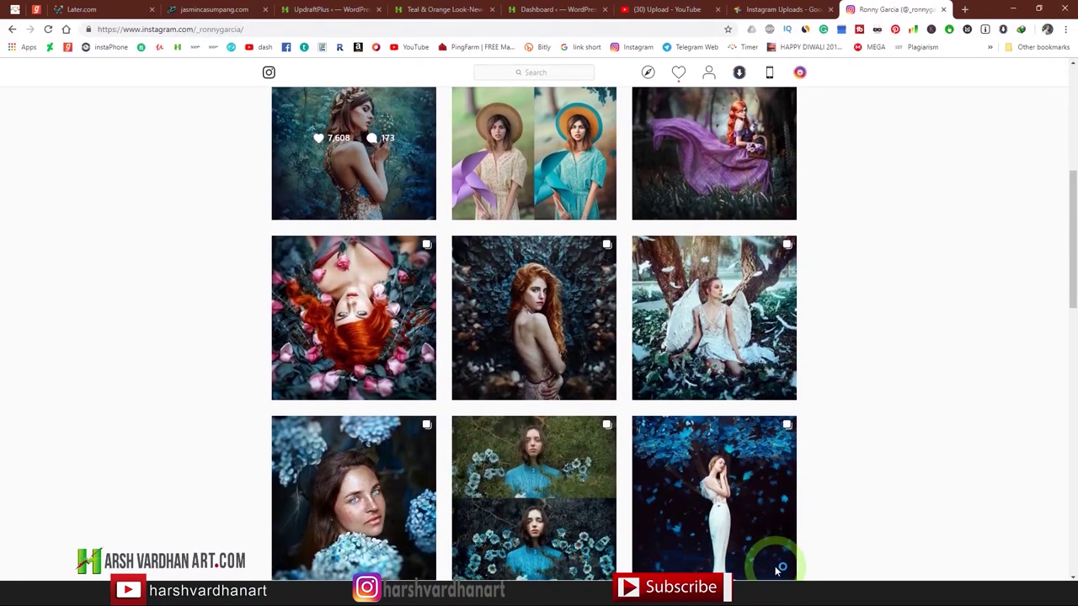
scroll(777, 571, "up", 1)
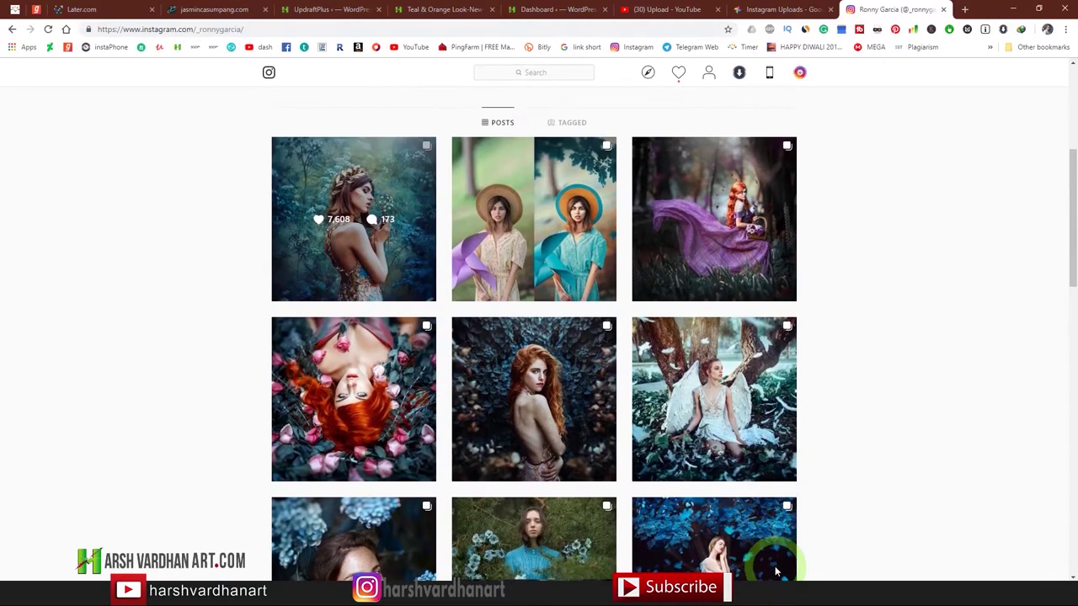
scroll(777, 572, "down", 1)
scroll(777, 572, "up", 1)
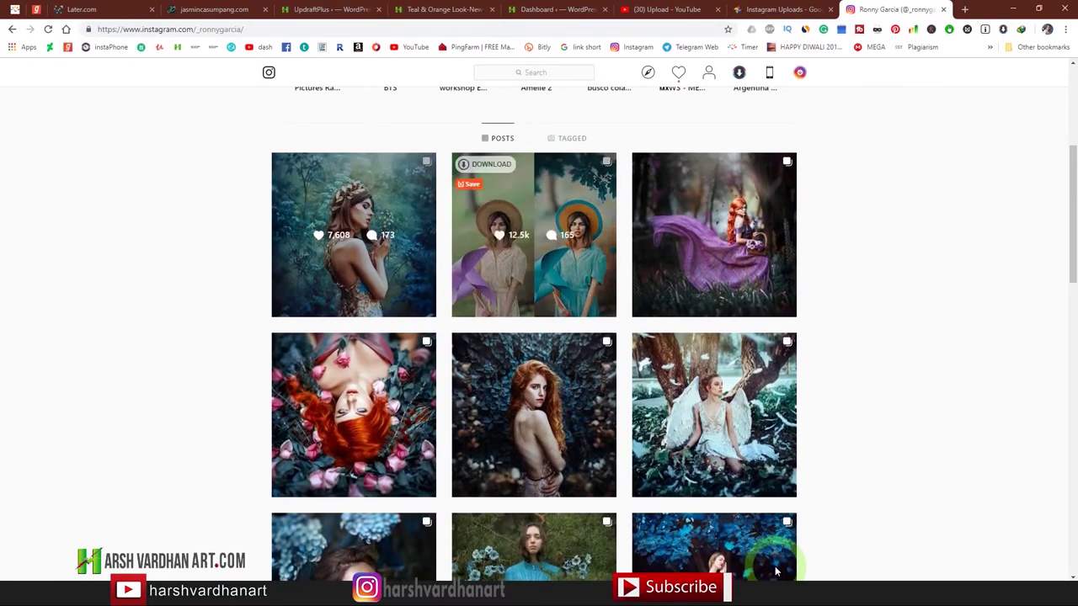
scroll(776, 572, "down", 3)
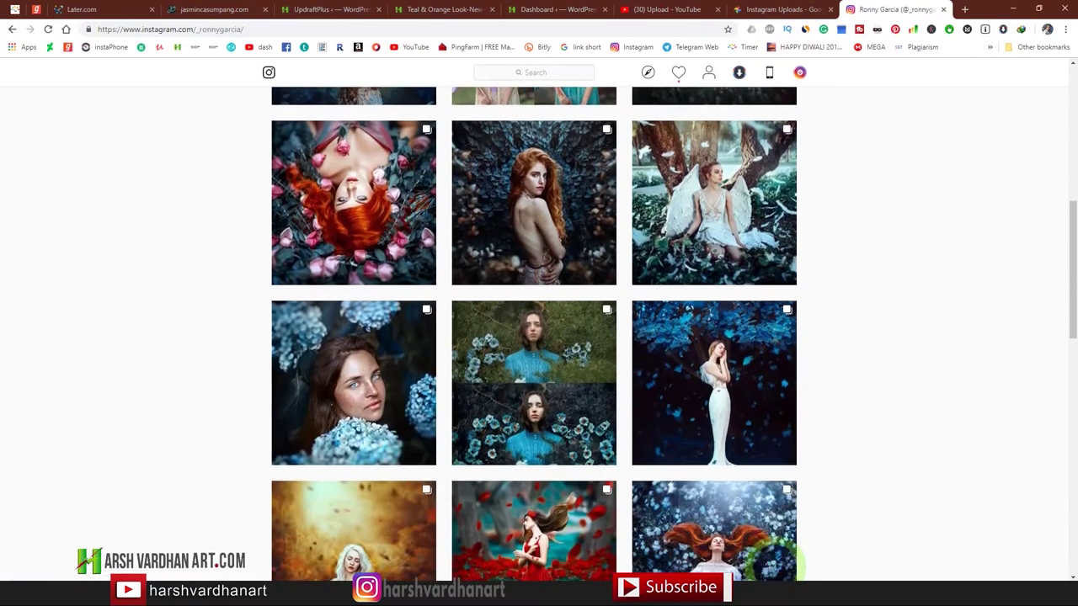
left_click(776, 572)
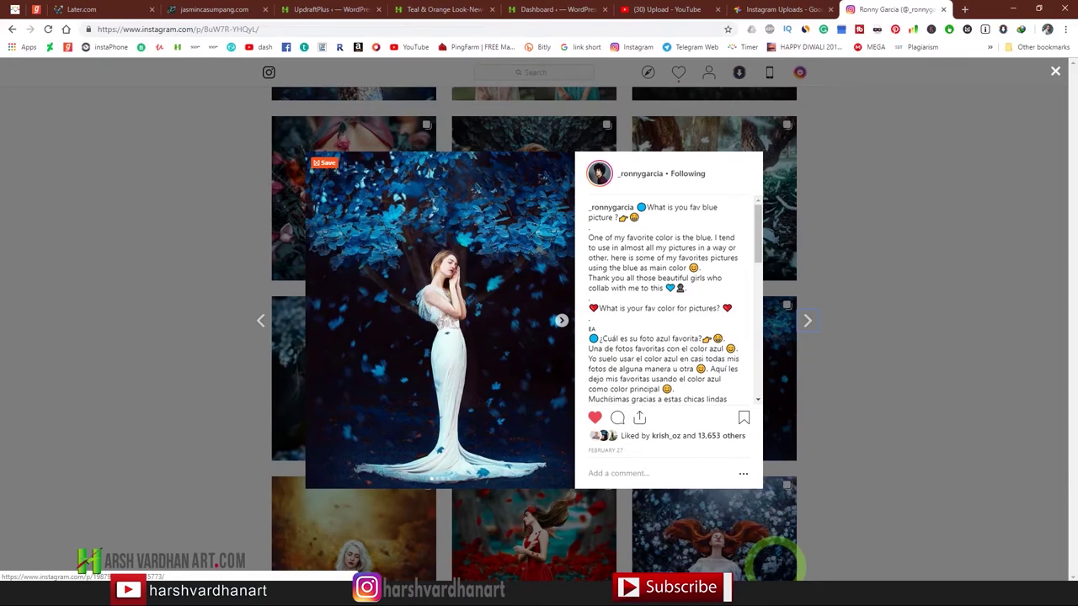
key("Right")
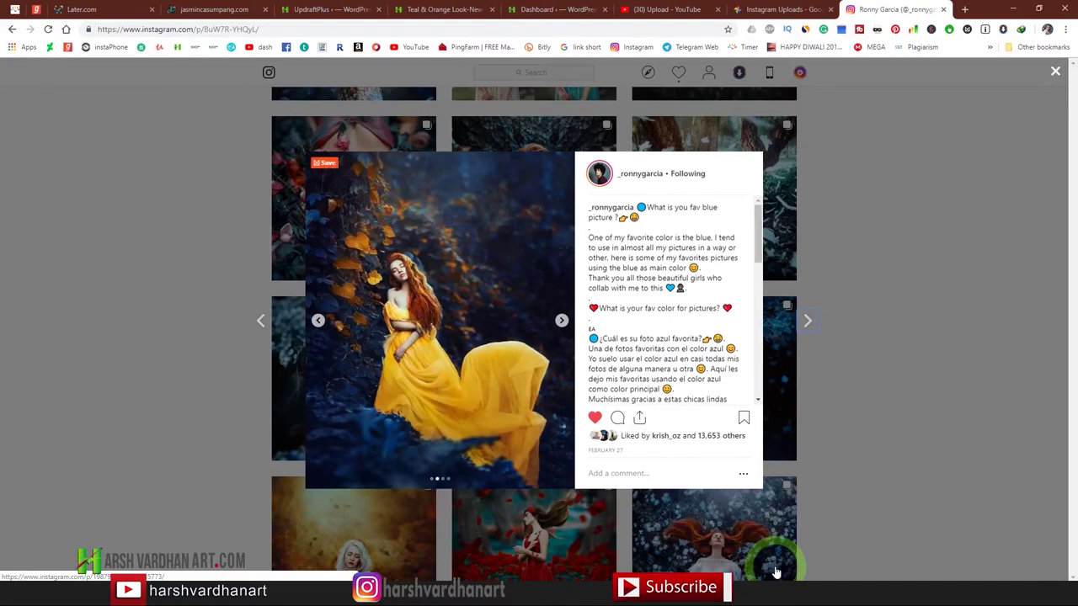
key("Right")
key("Right")
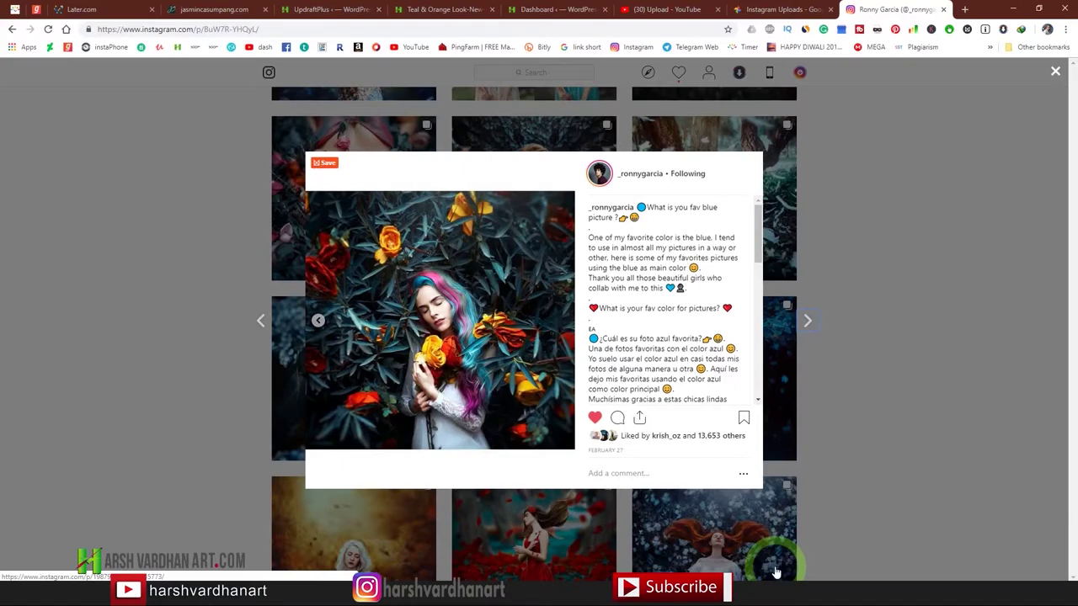
key("Left")
key("Left")
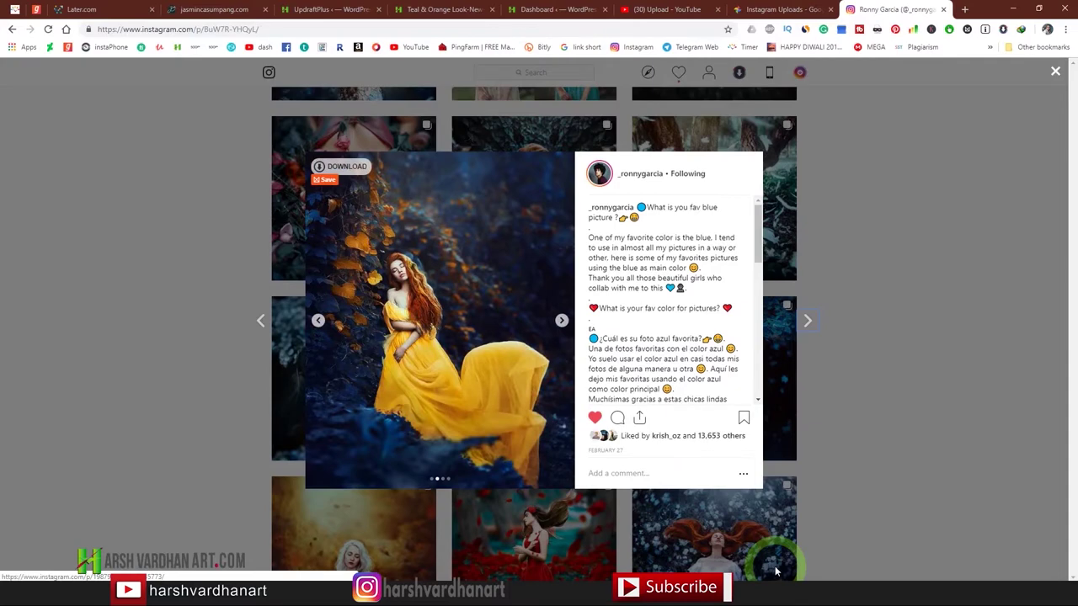
key("Right")
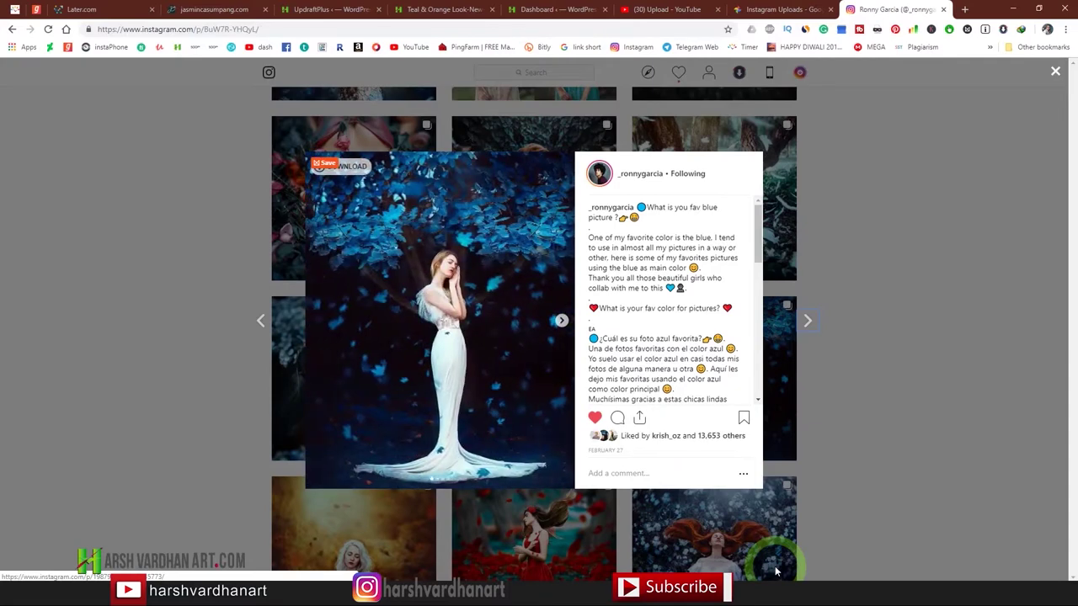
key("Escape")
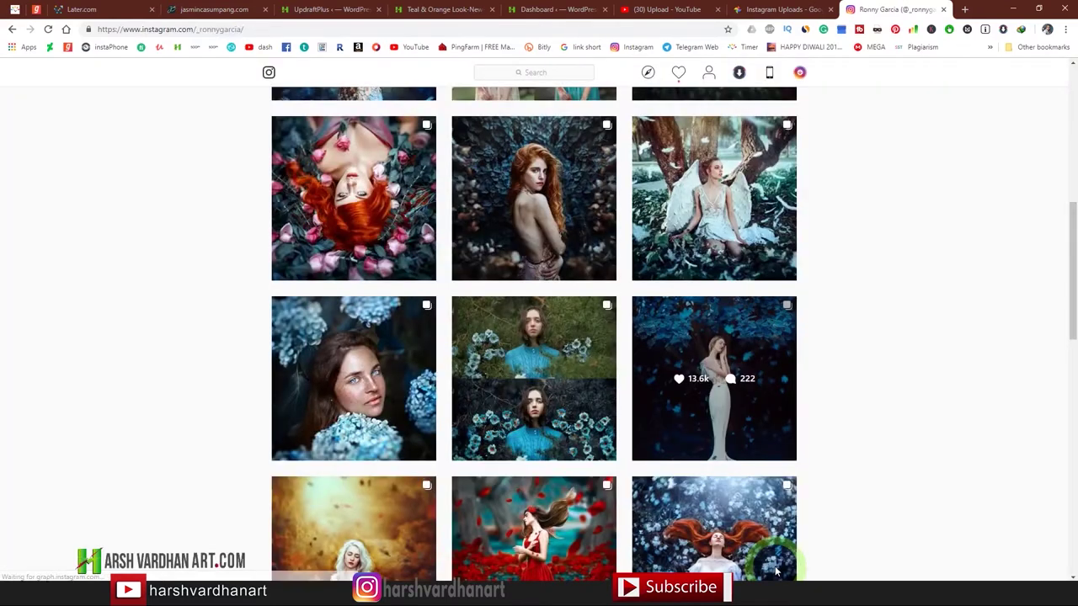
scroll(776, 573, "up", 2)
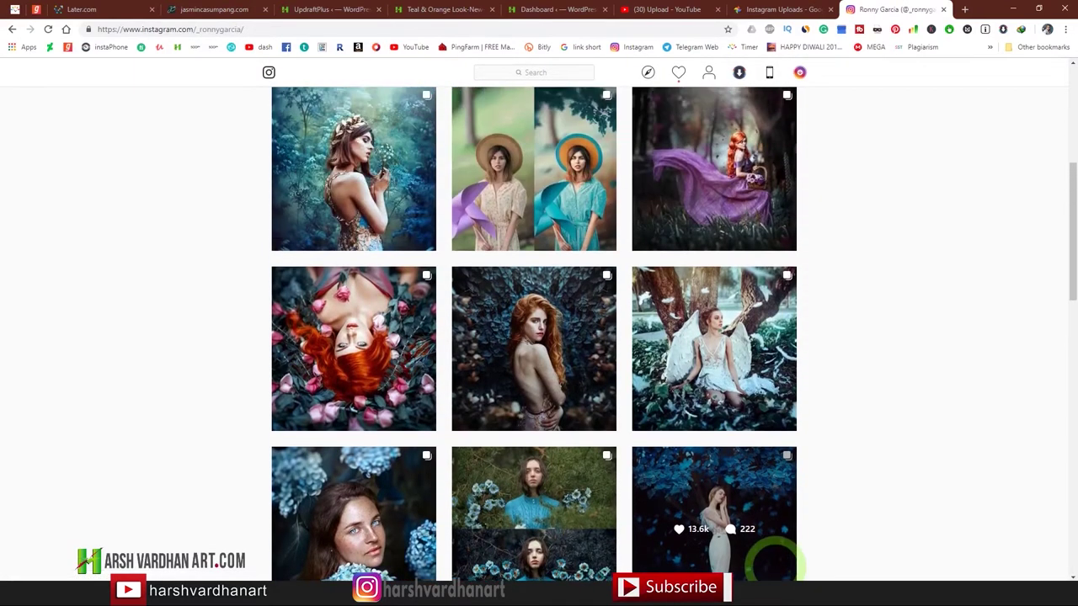
key("alt+Left")
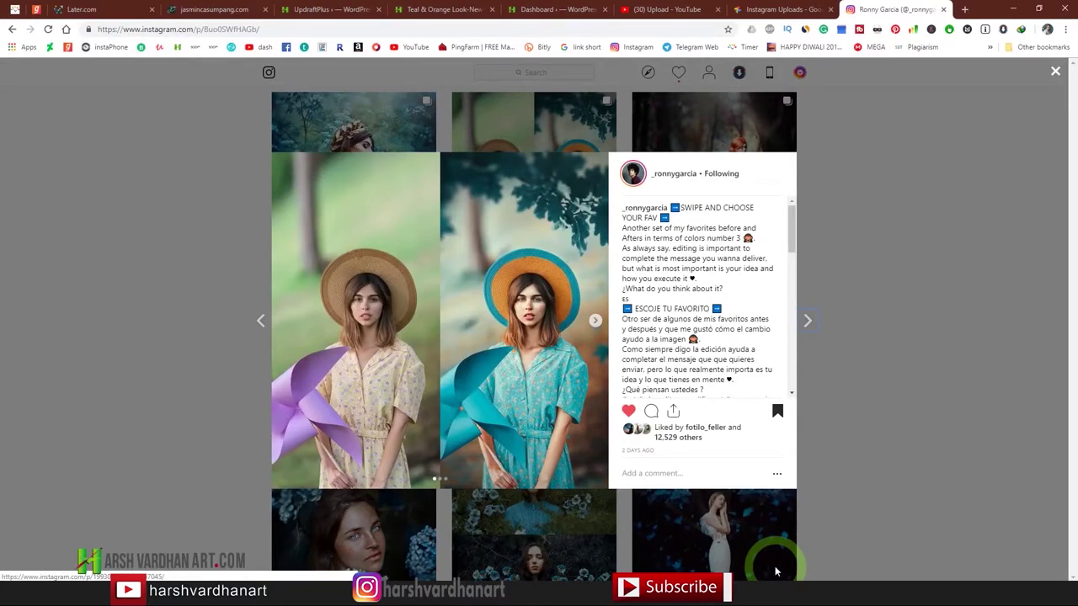
key("Escape")
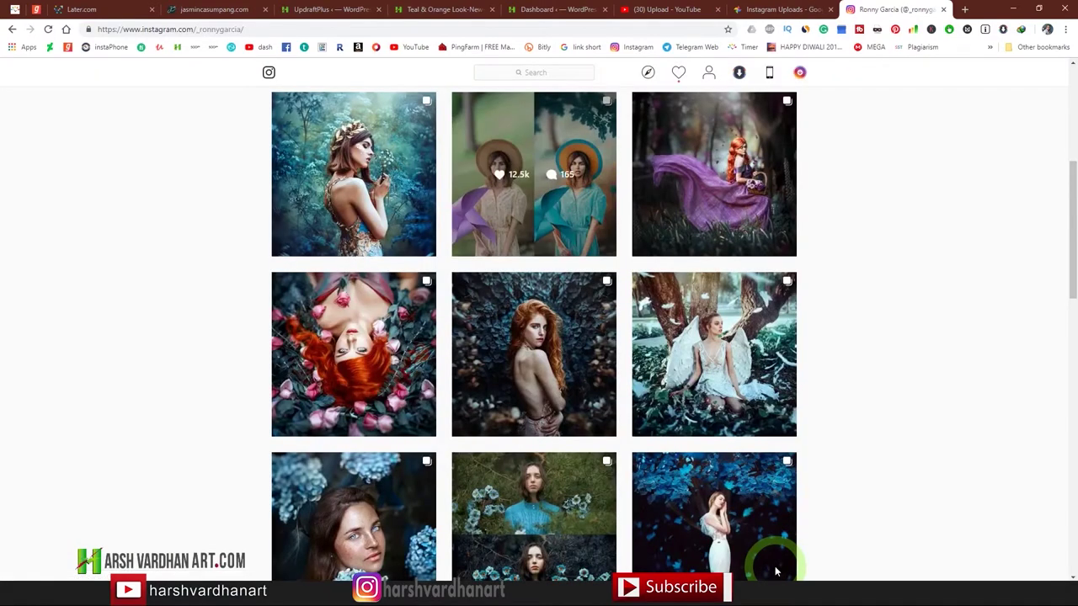
Browse the Q&A-Photography story highlight, then exit it with Esc back to the profile.
scroll(776, 572, "up", 2)
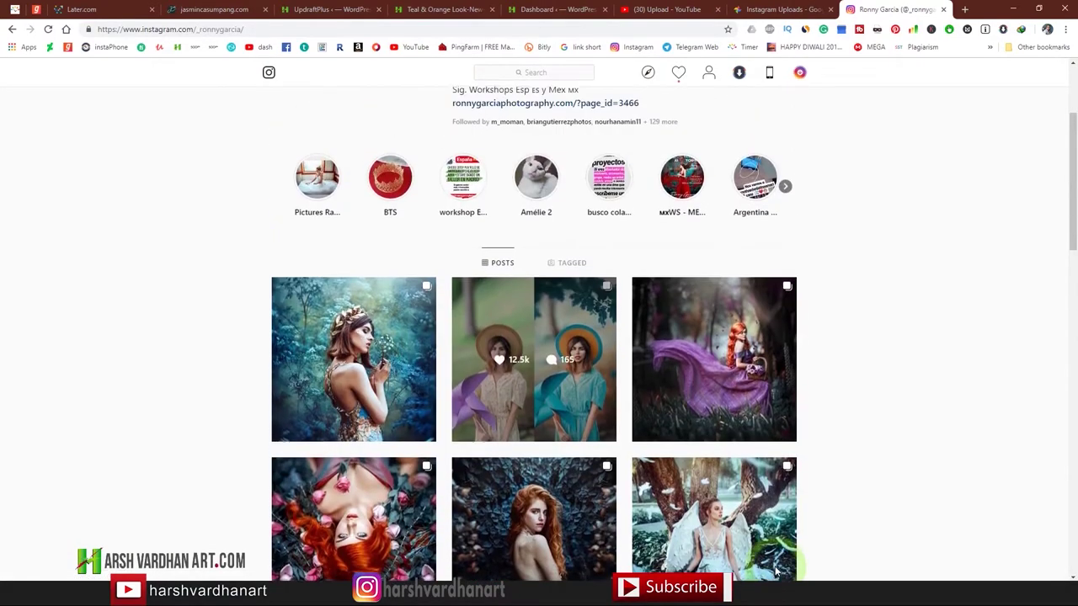
scroll(776, 572, "up", 2)
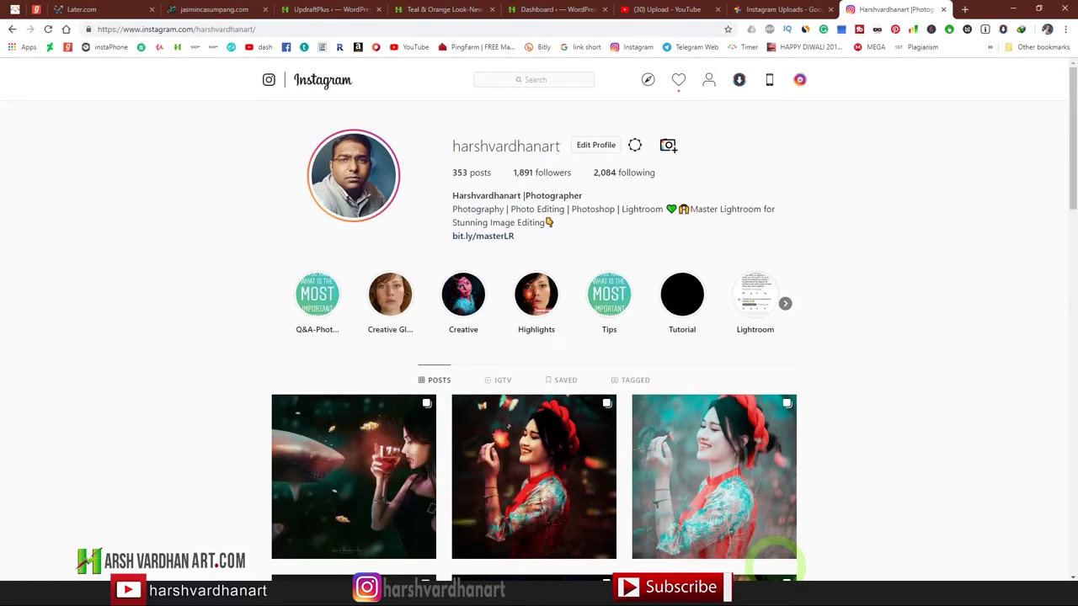
scroll(776, 571, "down", 4)
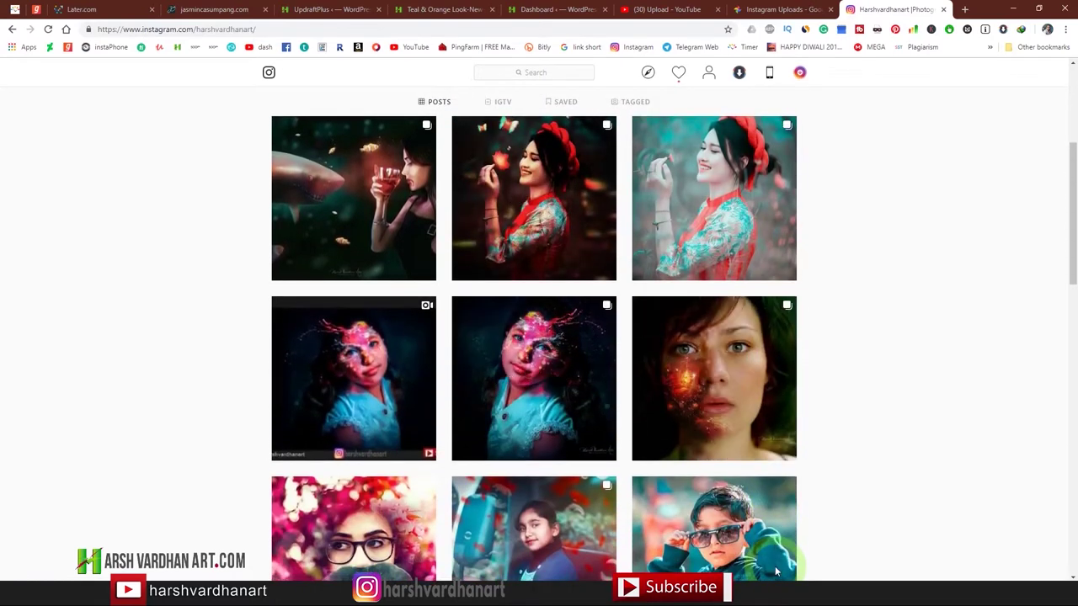
scroll(775, 572, "up", 4)
scroll(776, 572, "down", 1)
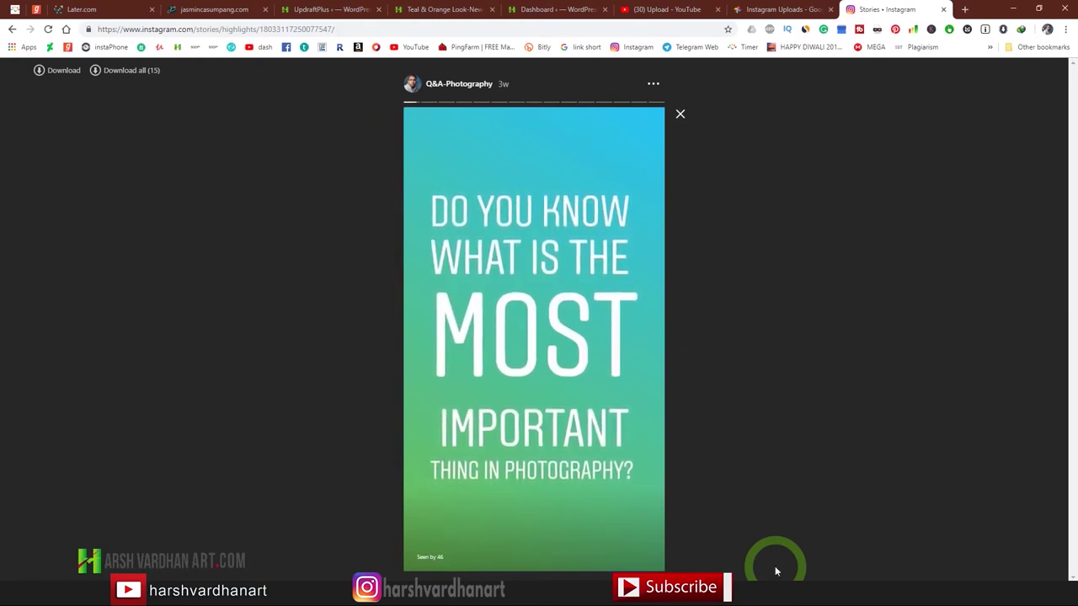
key("Escape")
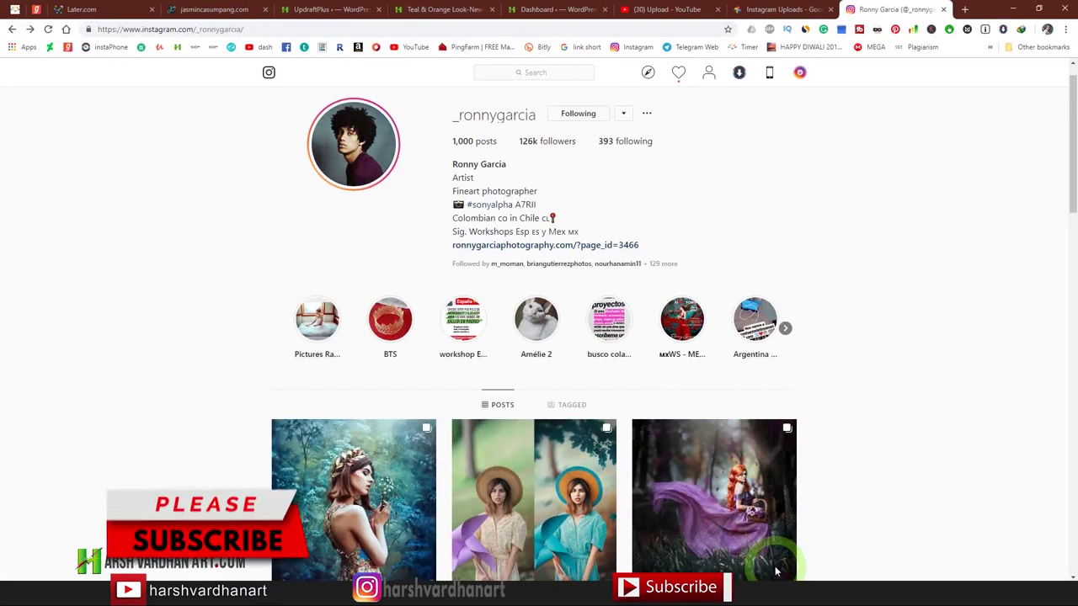
Scroll further down the photographer's Instagram profile.
scroll(777, 571, "down", 1)
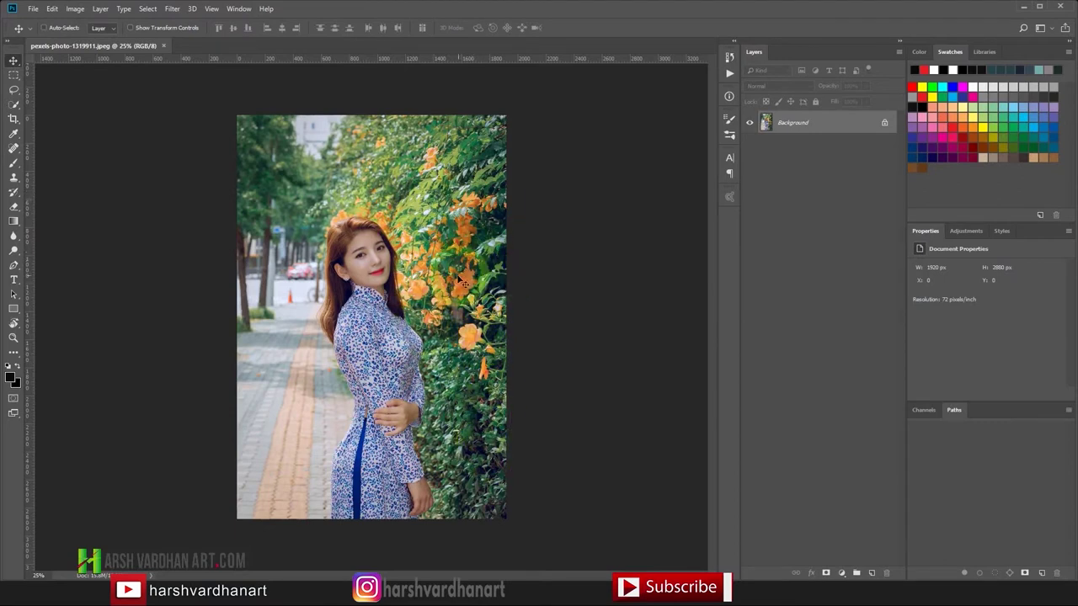
Duplicate the Background layer of pexels-photo-1319911.jpeg as Layer 1 with Ctrl+J.
left_click(533, 173)
left_click(530, 320)
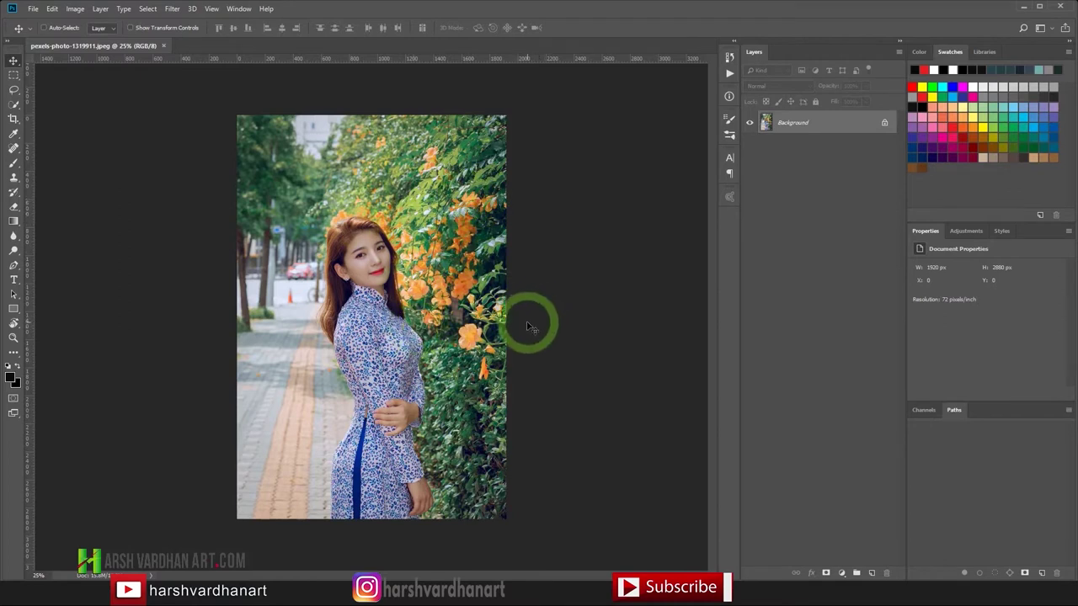
left_click(768, 137)
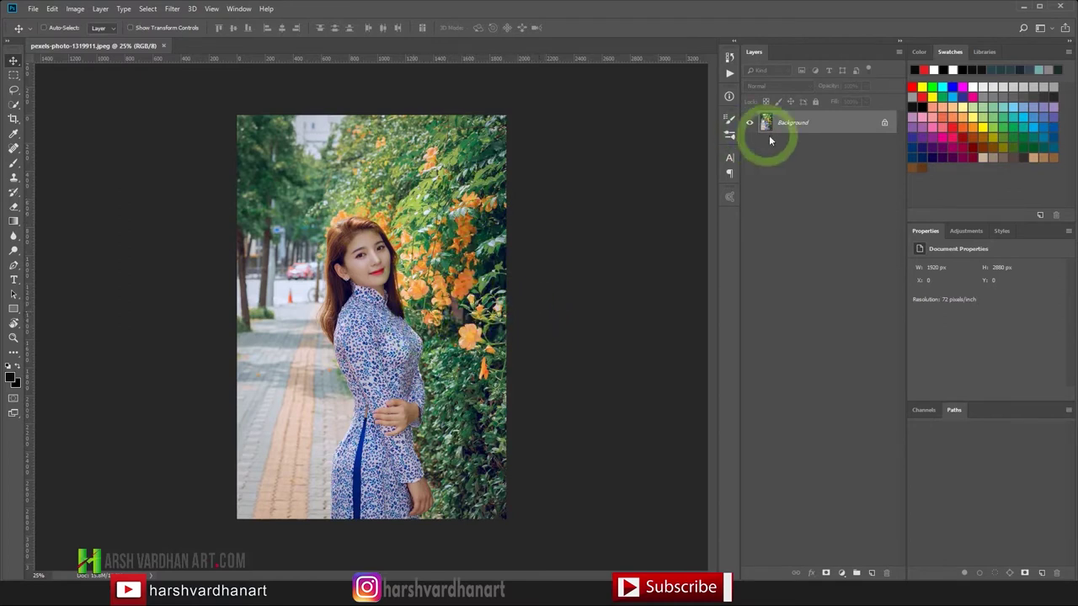
left_click(766, 149)
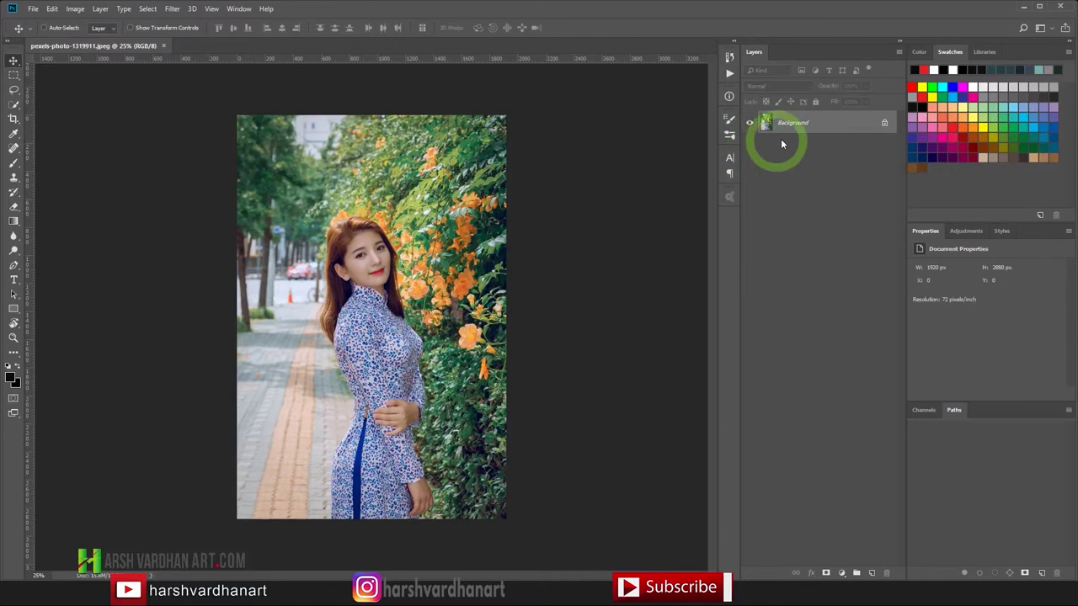
left_click(758, 149)
left_click(864, 156)
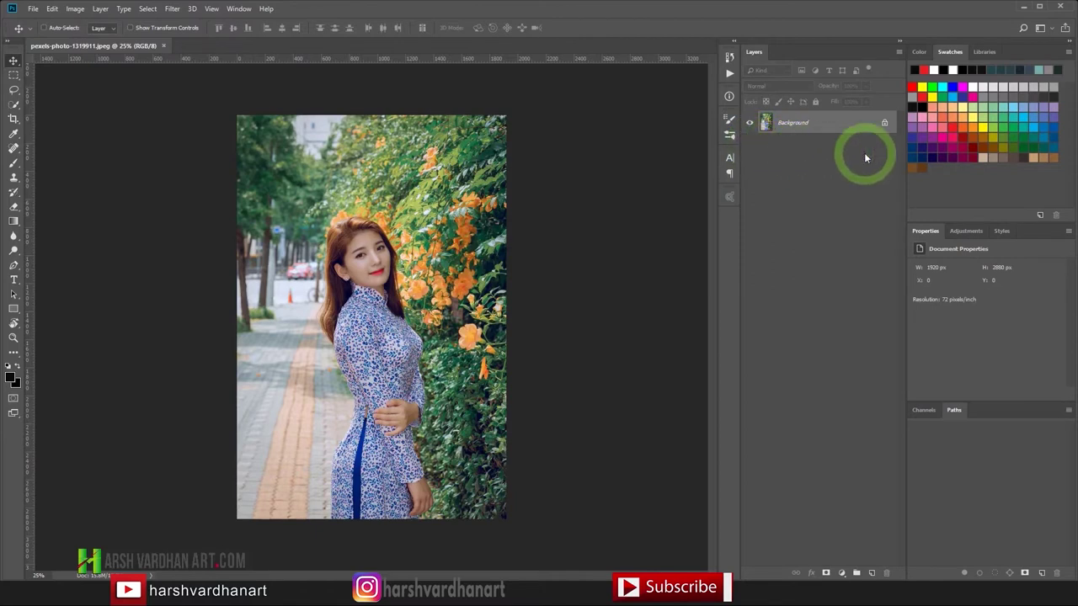
key("ctrl+j")
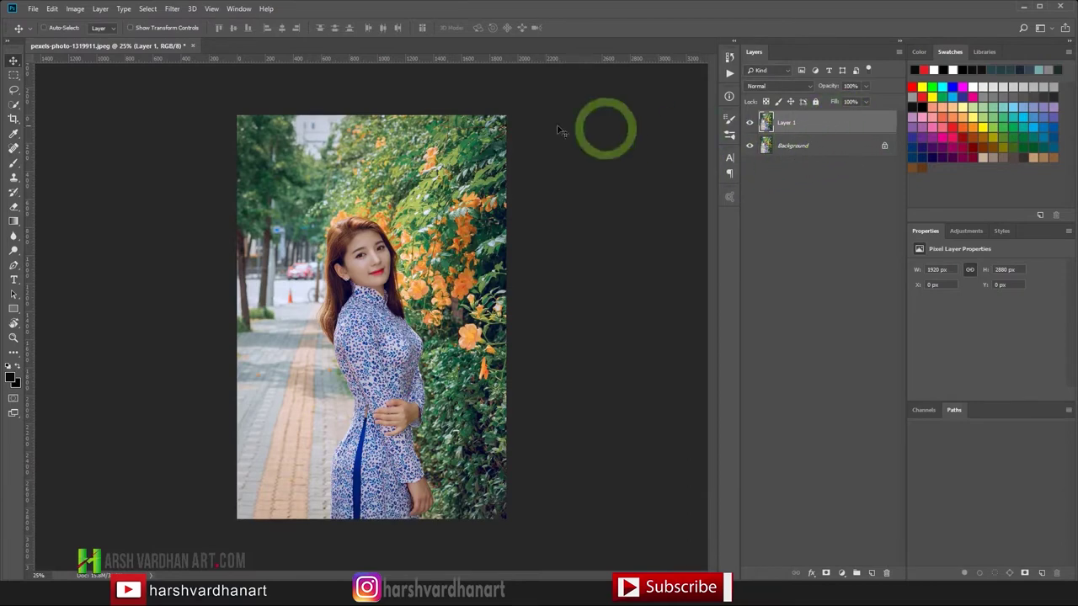
Open Layer 1 in Filter > Camera Raw Filter.
left_click(150, 8)
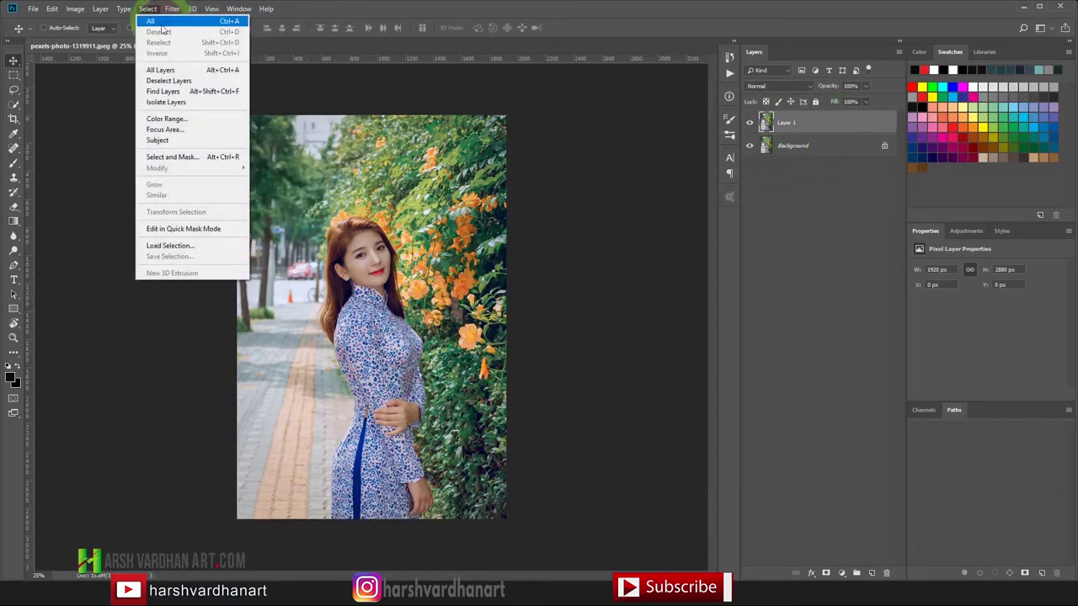
mouse_move(172, 8)
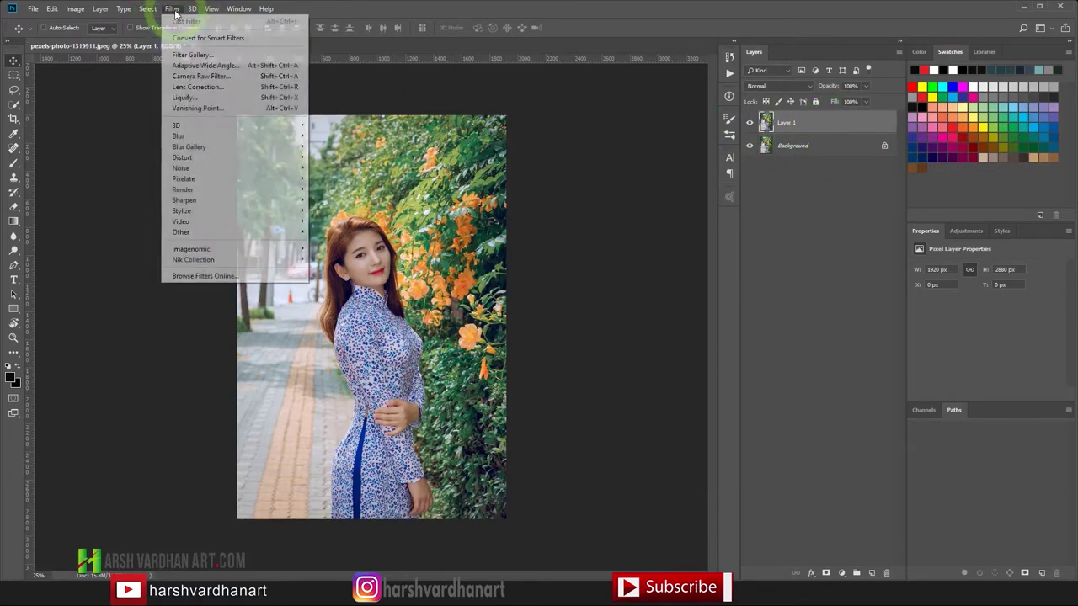
left_click(200, 76)
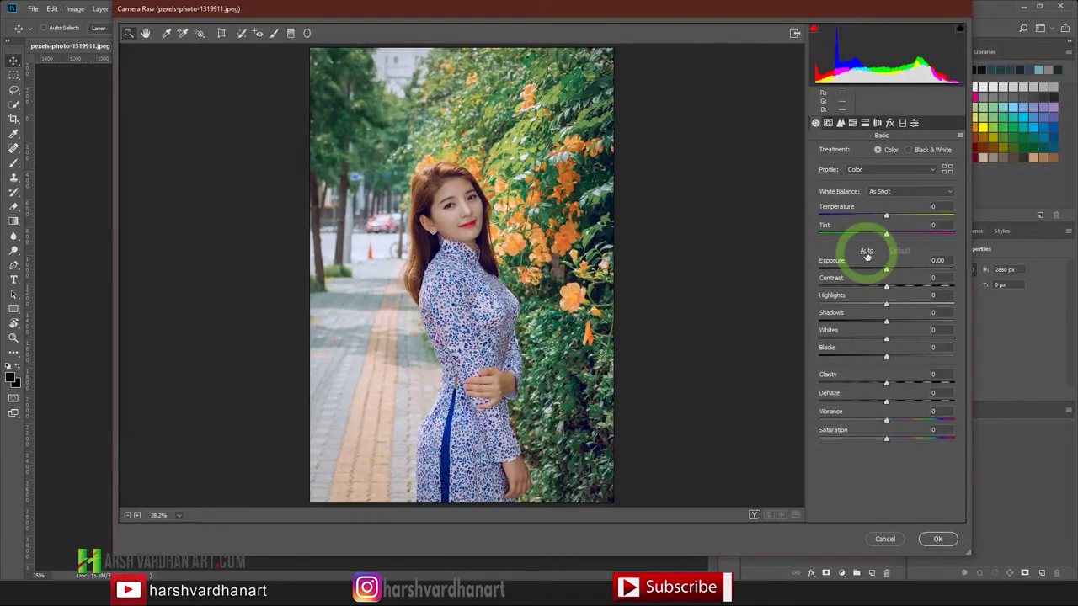
Apply Auto tone (Highlights -67, Shadows +39, Contrast -22, Vibrance +13) and show Calibration.
left_click(867, 252)
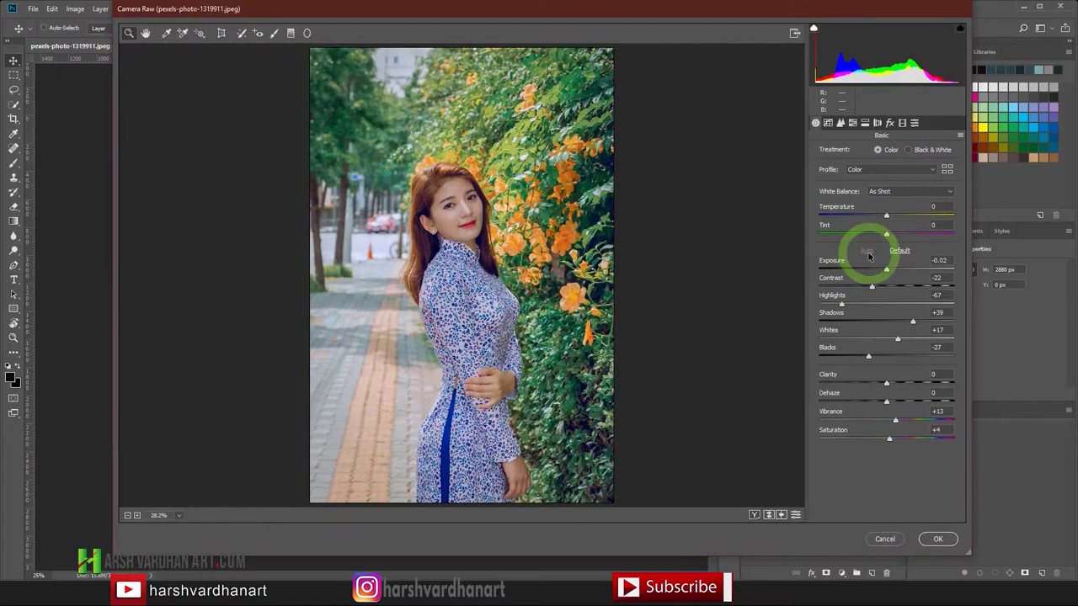
left_click(902, 125)
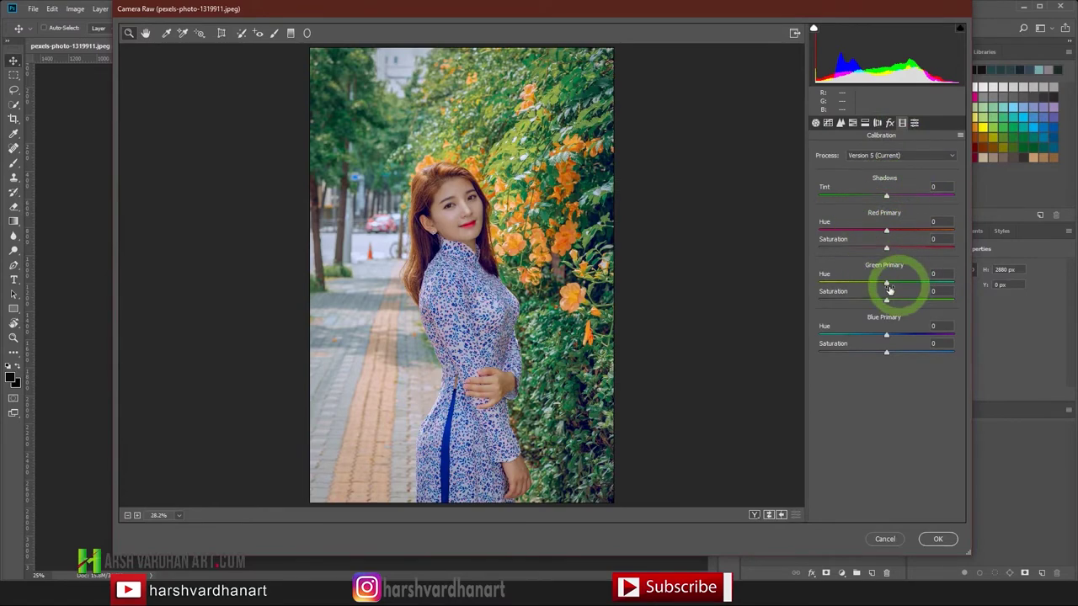
Set Blue Primary Hue -87/Sat +20, Green Primary +66/+25, Red Primary Hue +58/Sat +20.
left_click_drag(884, 335, 836, 335)
left_click(888, 353)
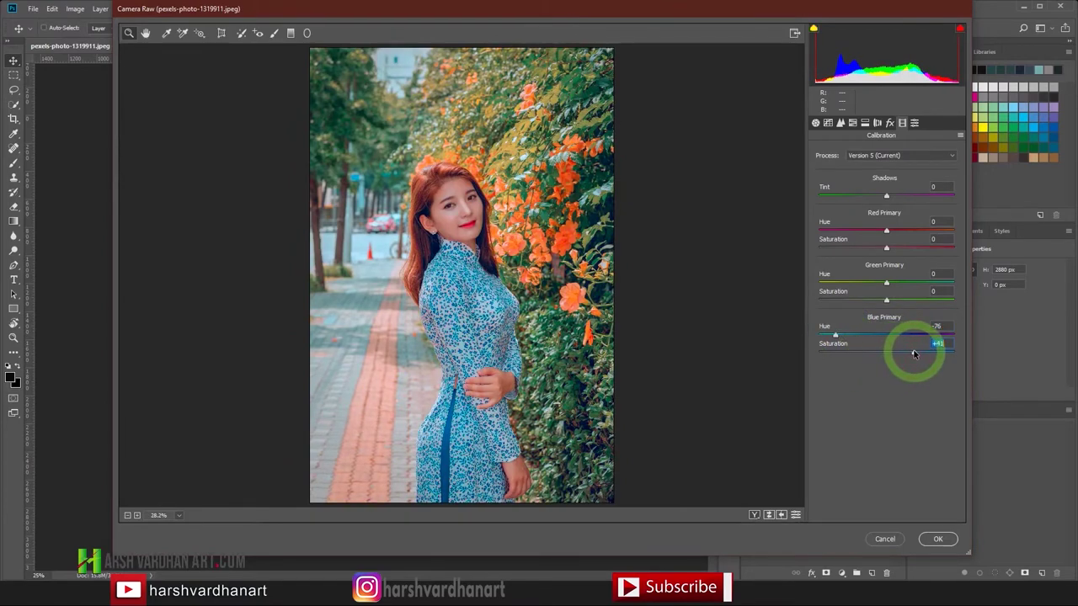
left_click_drag(914, 353, 899, 354)
left_click(888, 285)
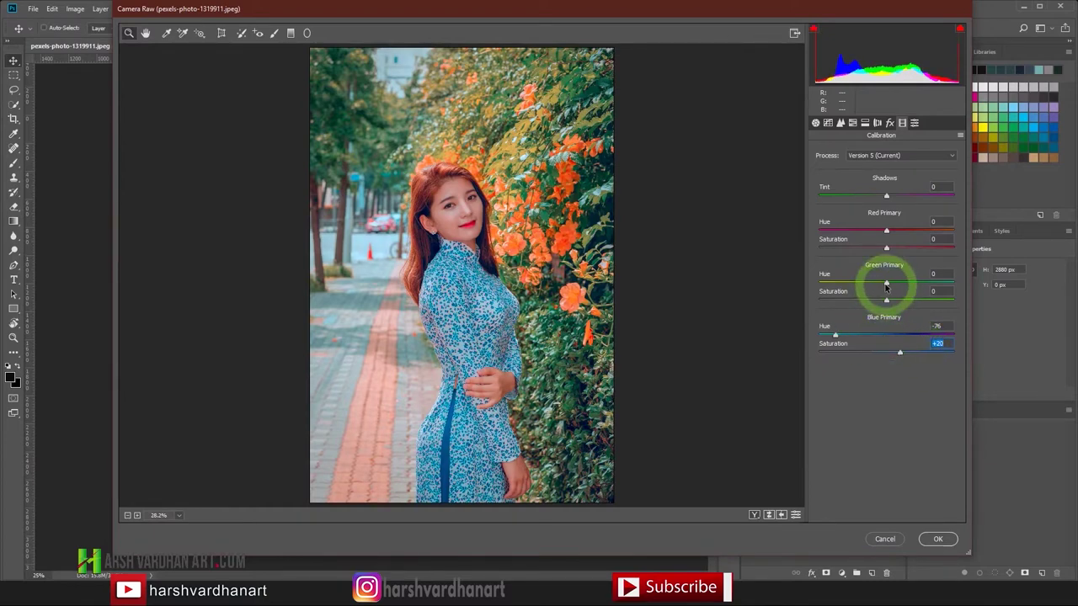
left_click_drag(888, 286, 940, 280)
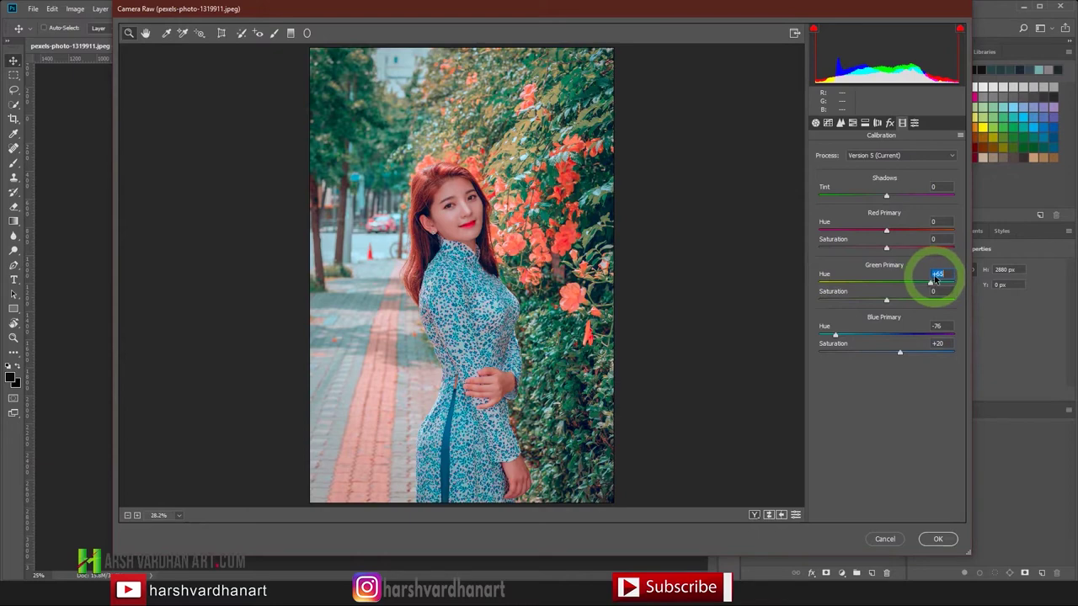
left_click(896, 293)
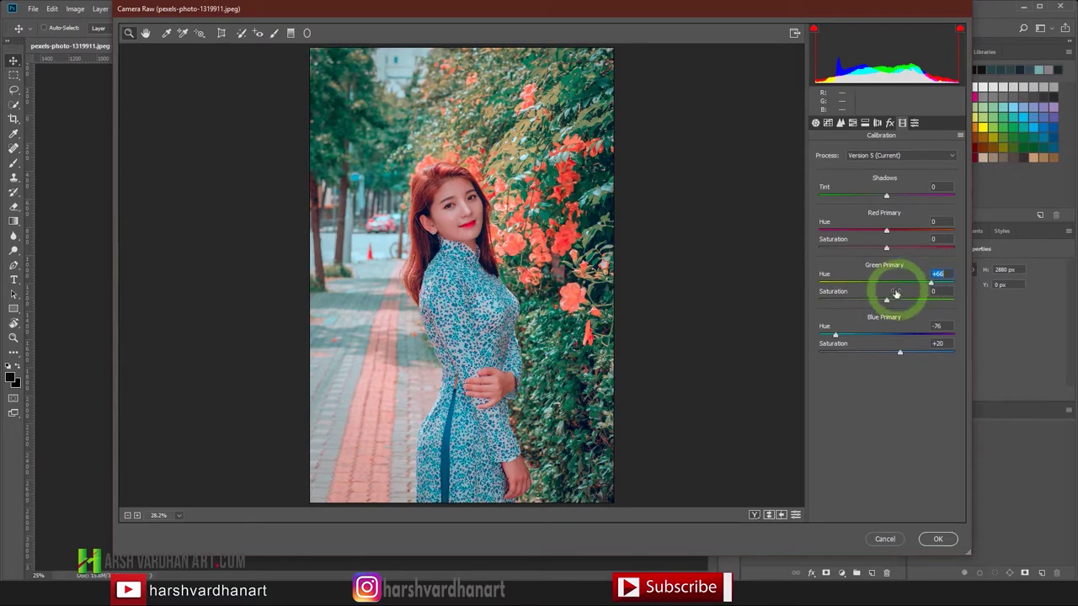
left_click_drag(892, 302, 903, 301)
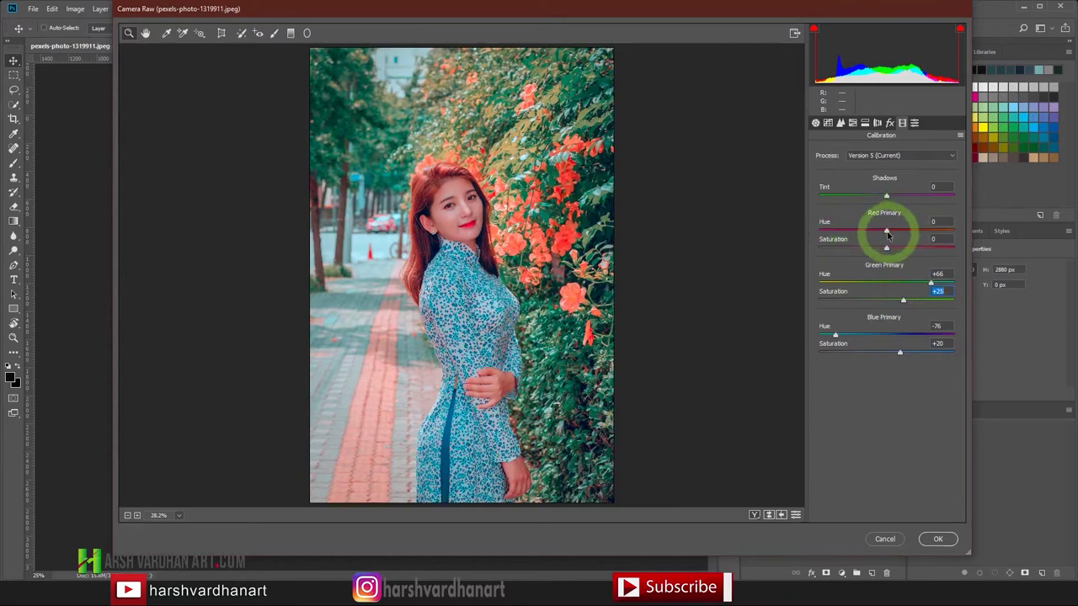
mouse_move(887, 235)
left_mouse_down()
mouse_move(924, 228)
mouse_move(811, 234)
mouse_move(937, 234)
mouse_move(885, 245)
mouse_move(901, 249)
left_mouse_up()
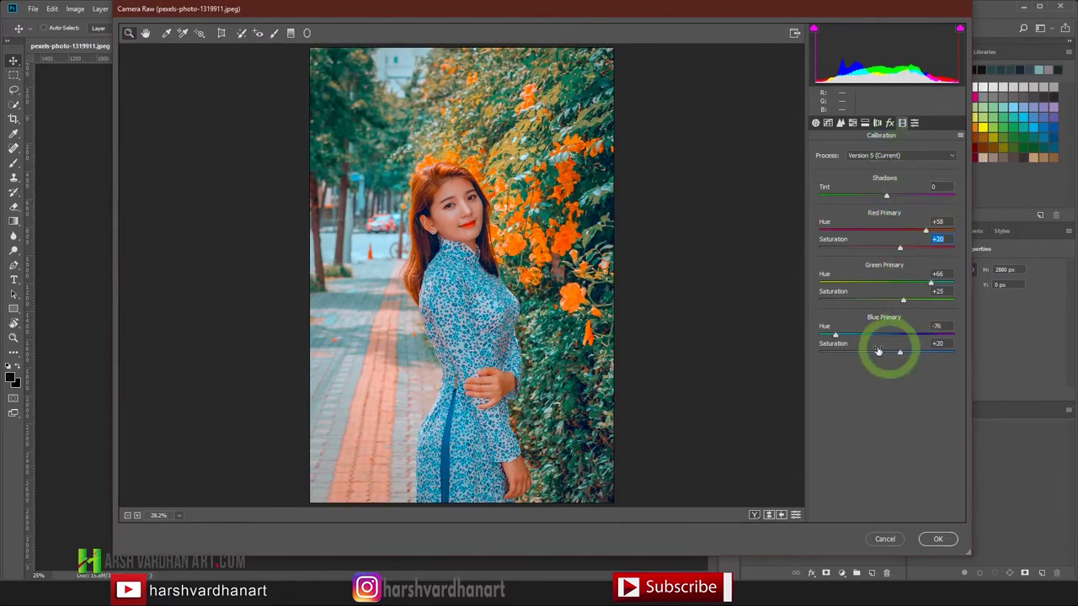
mouse_move(835, 336)
left_mouse_down()
mouse_move(816, 335)
mouse_move(828, 336)
left_mouse_up()
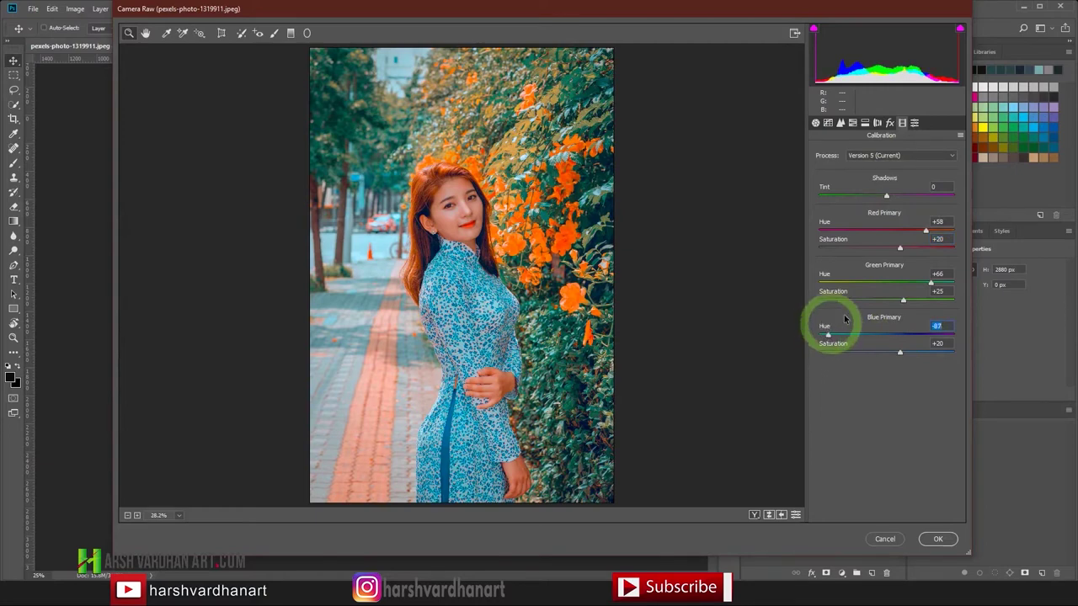
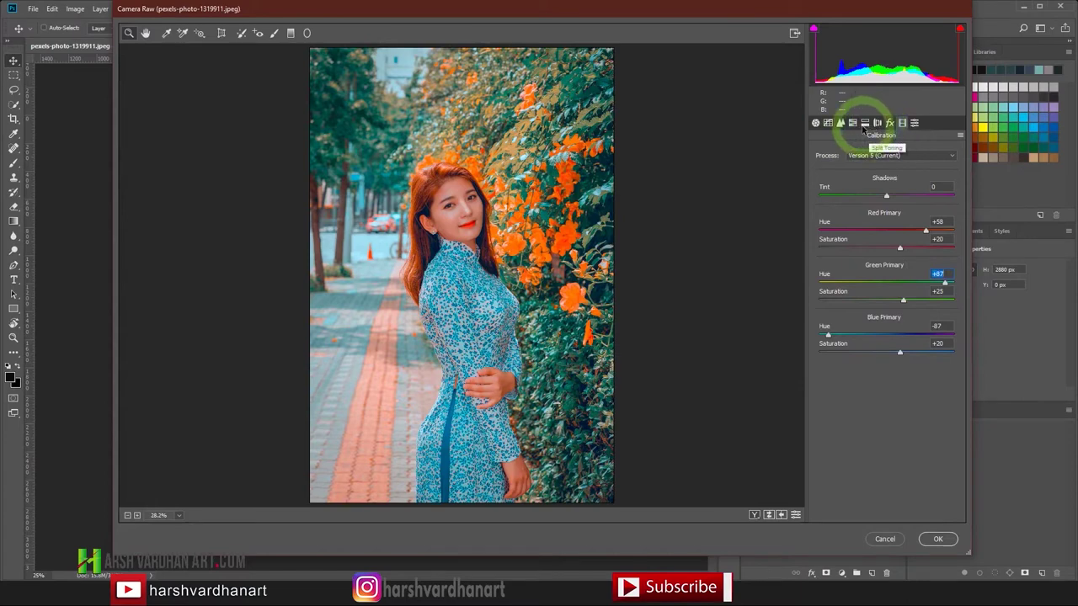
In the HSL Hue panel, set Blues to about -40 and push Aquas strongly toward teal.
left_click(865, 123)
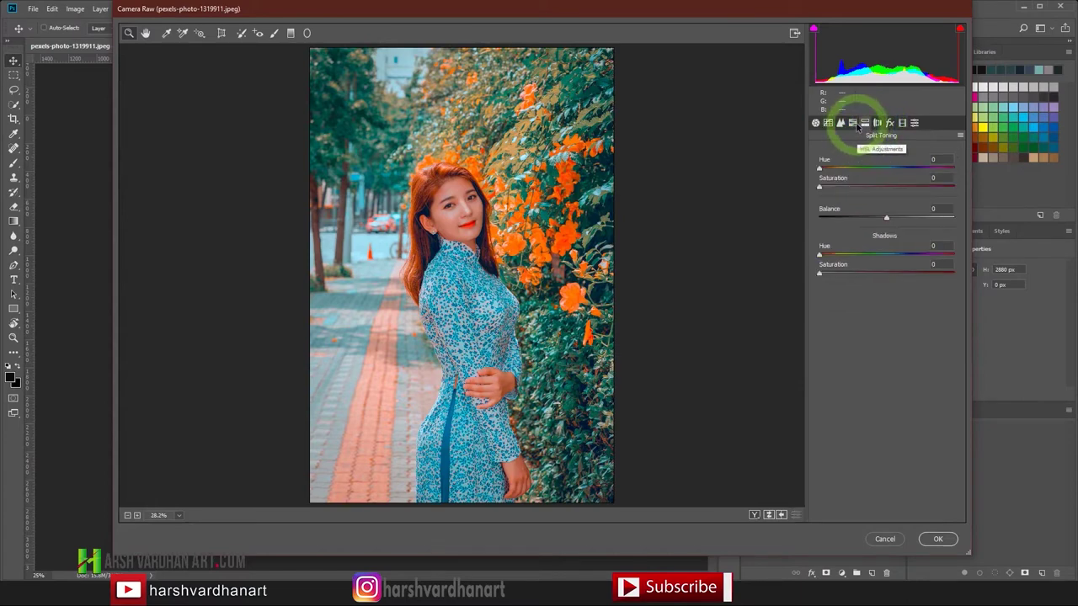
left_click(854, 123)
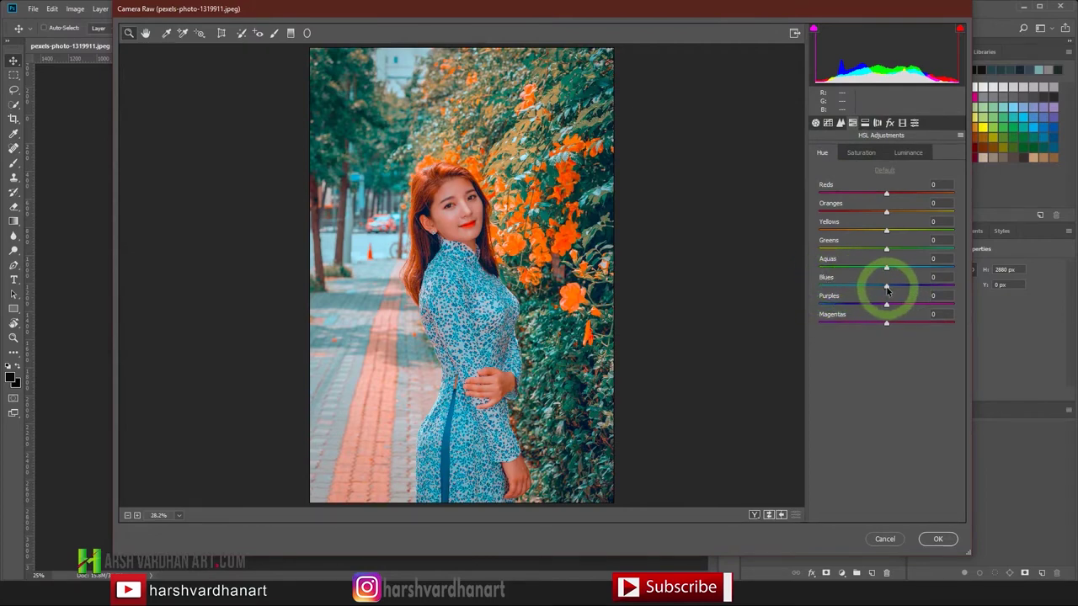
mouse_move(886, 287)
left_mouse_down()
mouse_move(834, 287)
mouse_move(901, 286)
left_mouse_up()
type("-40")
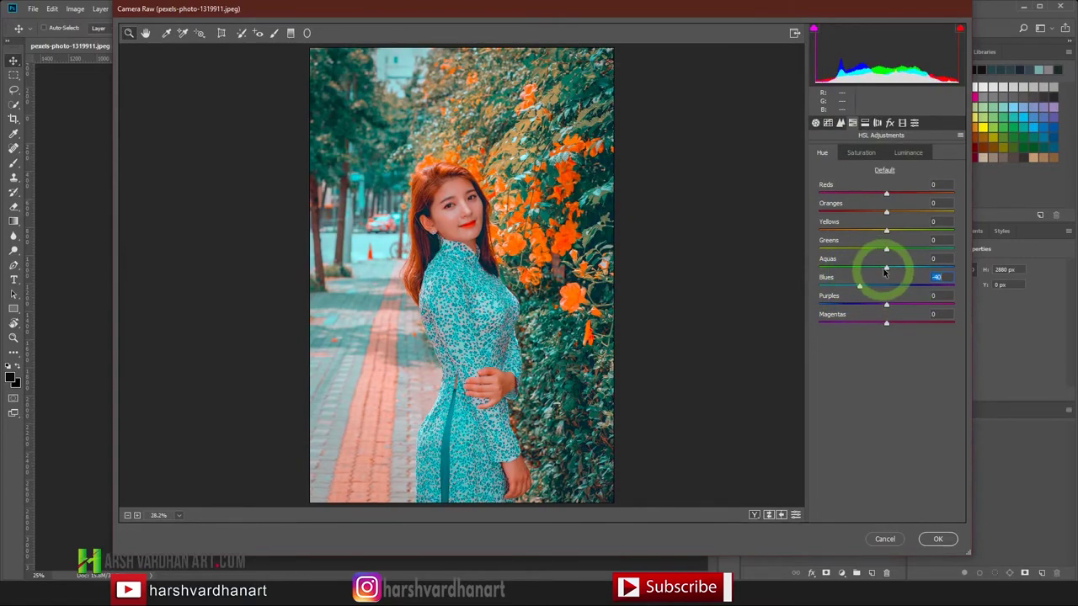
left_click_drag(887, 268, 914, 268)
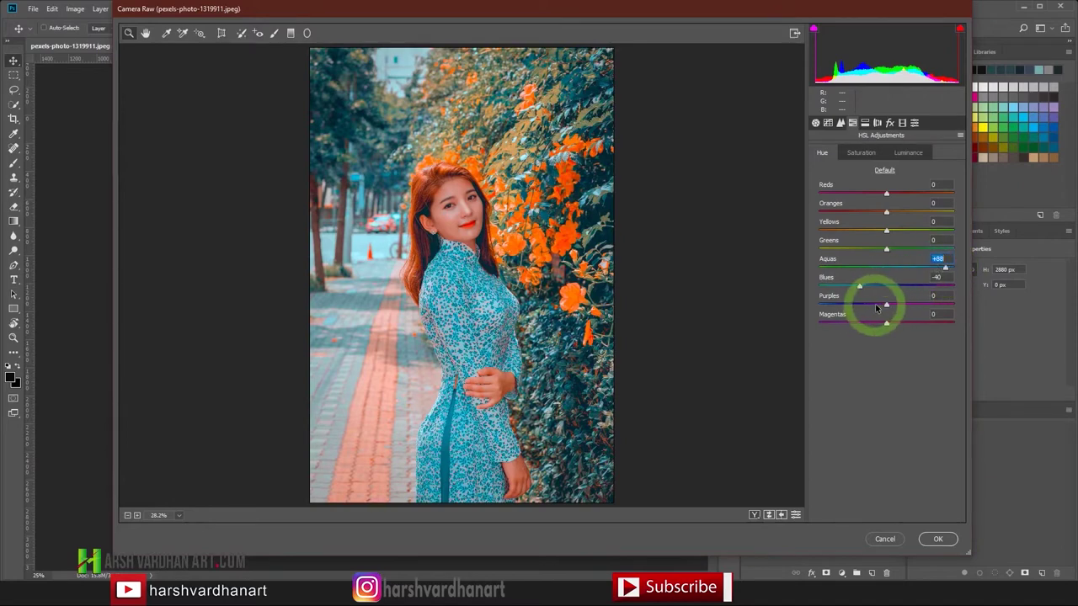
Refine the hues to Aquas +88, Blues -43, Purples +6 and Reds -3.
mouse_move(856, 288)
left_mouse_down()
mouse_move(823, 289)
mouse_move(895, 285)
mouse_move(857, 287)
left_mouse_up()
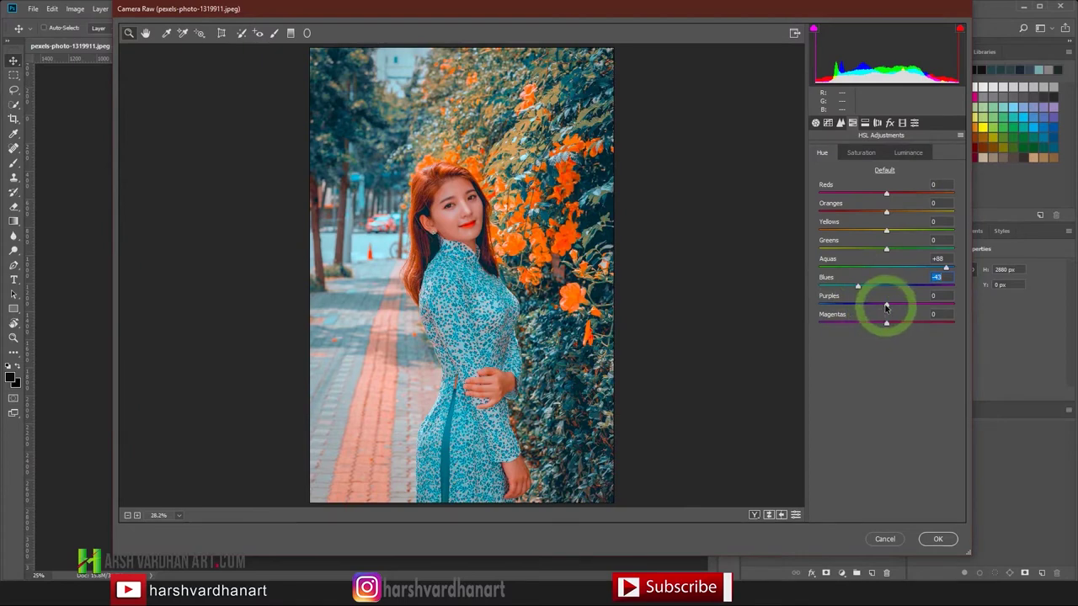
mouse_move(886, 308)
left_mouse_down()
mouse_move(830, 303)
mouse_move(891, 304)
left_mouse_up()
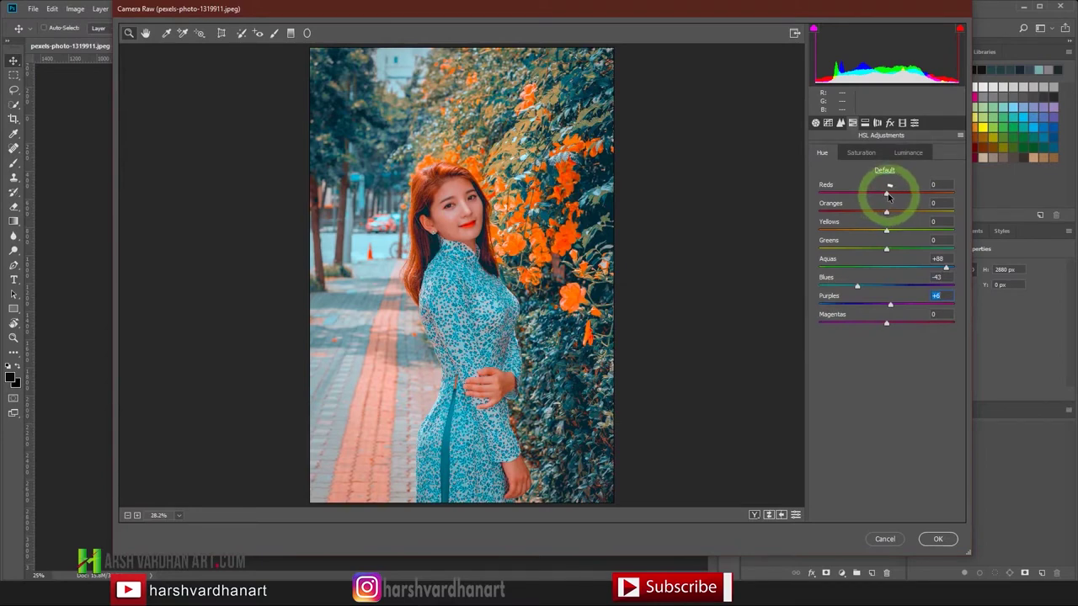
mouse_move(889, 195)
left_mouse_down()
mouse_move(918, 199)
mouse_move(891, 201)
mouse_move(900, 202)
left_mouse_up()
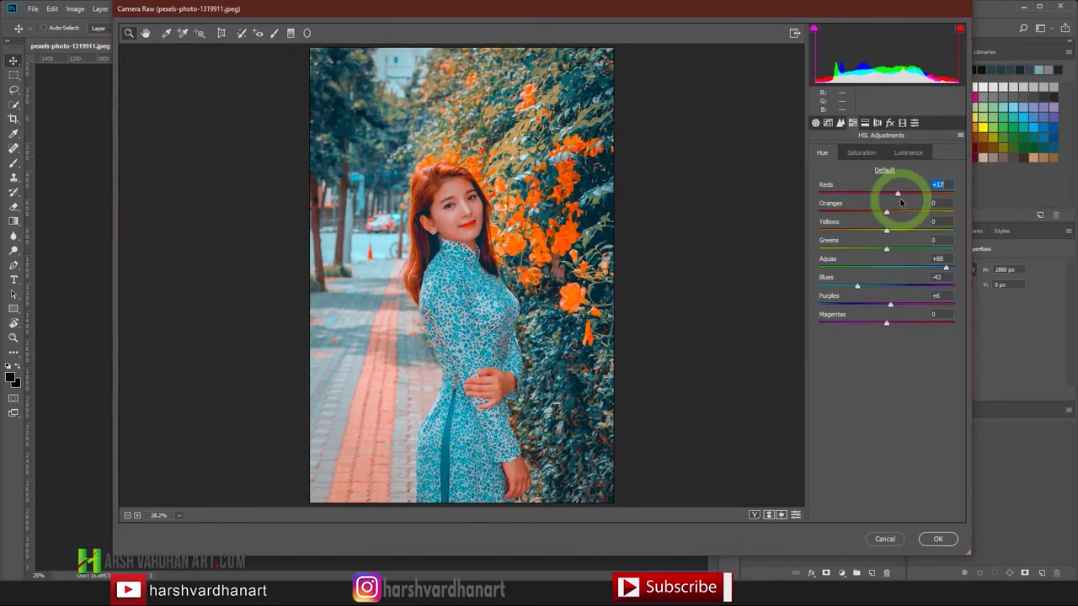
Boost HSL saturation to Aquas +13 and Blues +12, then show the Luminance sliders.
left_click(869, 156)
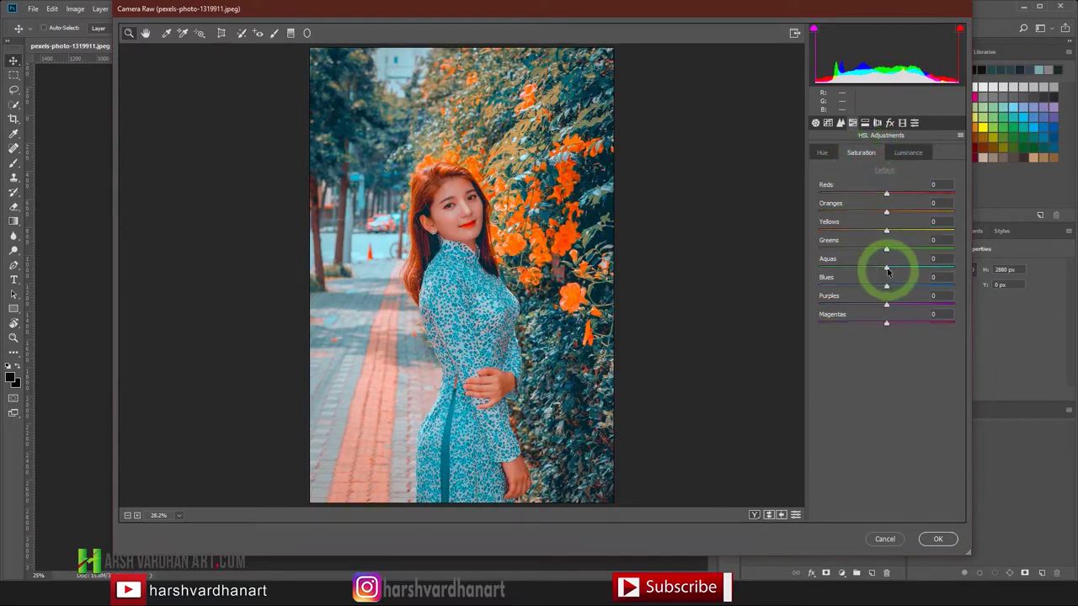
mouse_move(891, 268)
left_mouse_down()
mouse_move(929, 266)
mouse_move(894, 268)
mouse_move(888, 284)
mouse_move(910, 282)
mouse_move(854, 288)
mouse_move(894, 284)
left_mouse_up()
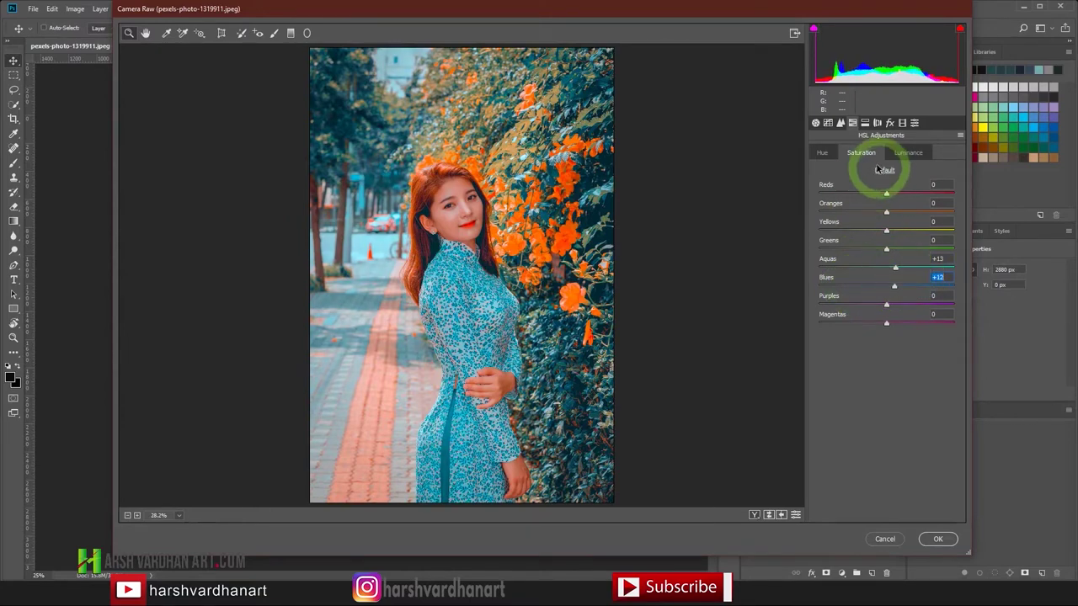
left_click(910, 155)
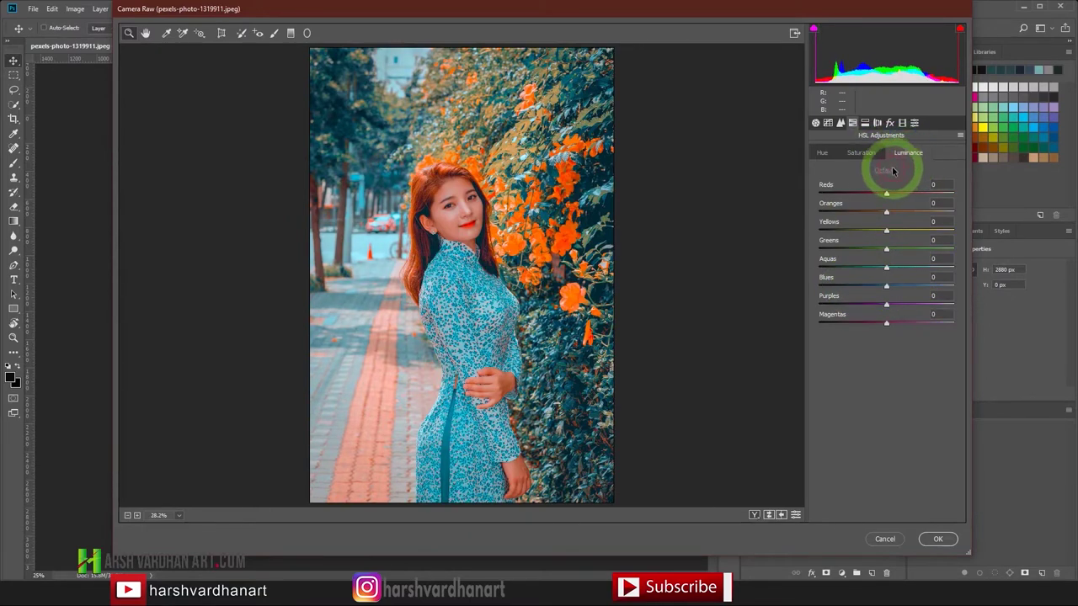
Darken HSL luminance to Blues -52 and Aquas -43.
left_click(887, 289)
left_click_drag(887, 288, 846, 290)
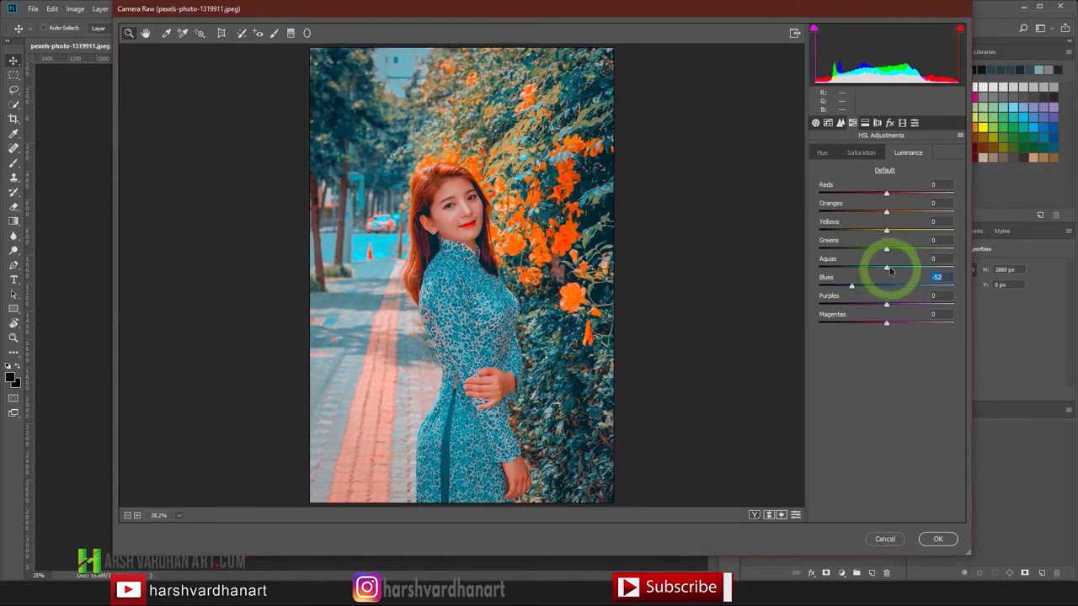
left_click_drag(886, 270, 918, 262)
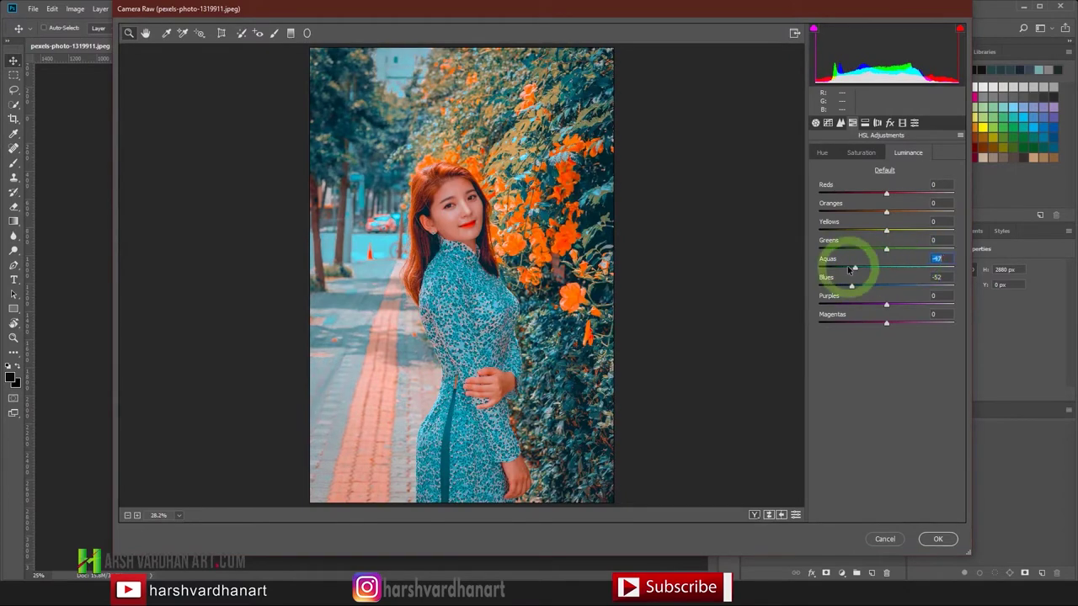
mouse_move(849, 268)
left_mouse_down()
mouse_move(907, 265)
mouse_move(863, 271)
left_mouse_up()
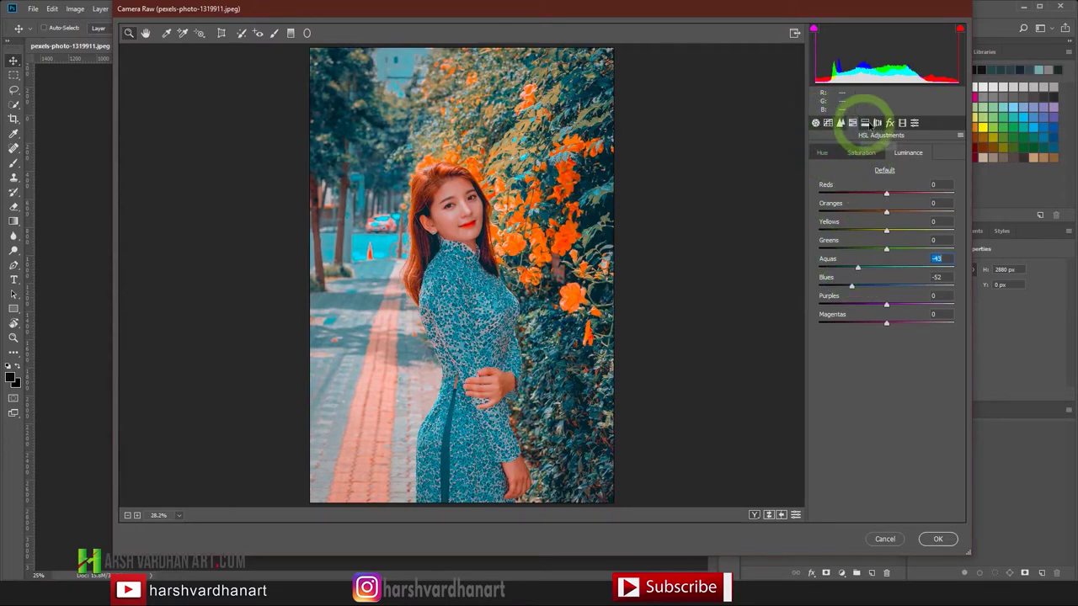
left_click(865, 124)
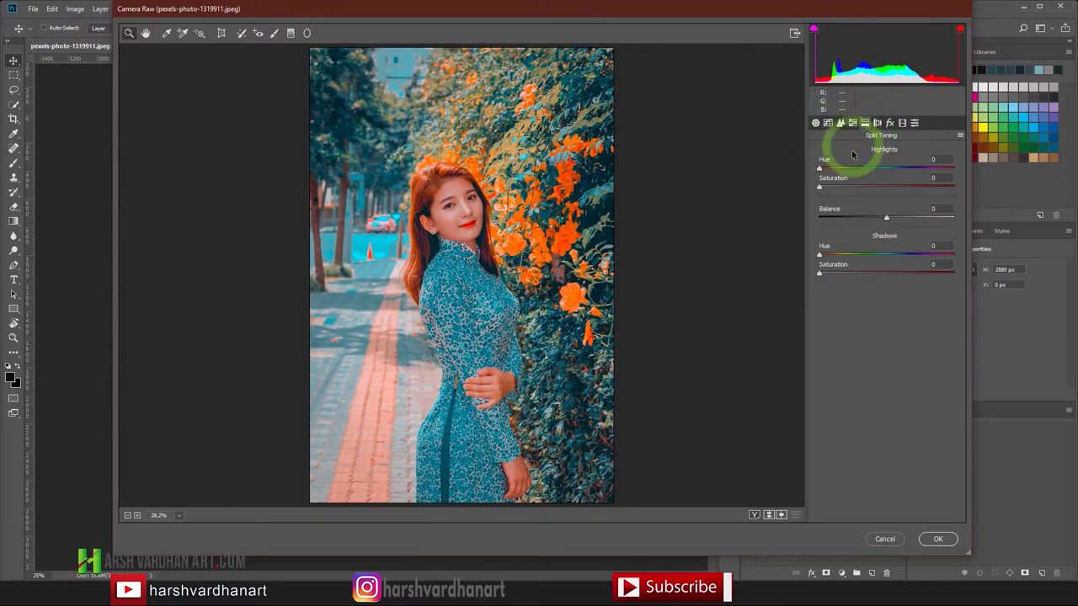
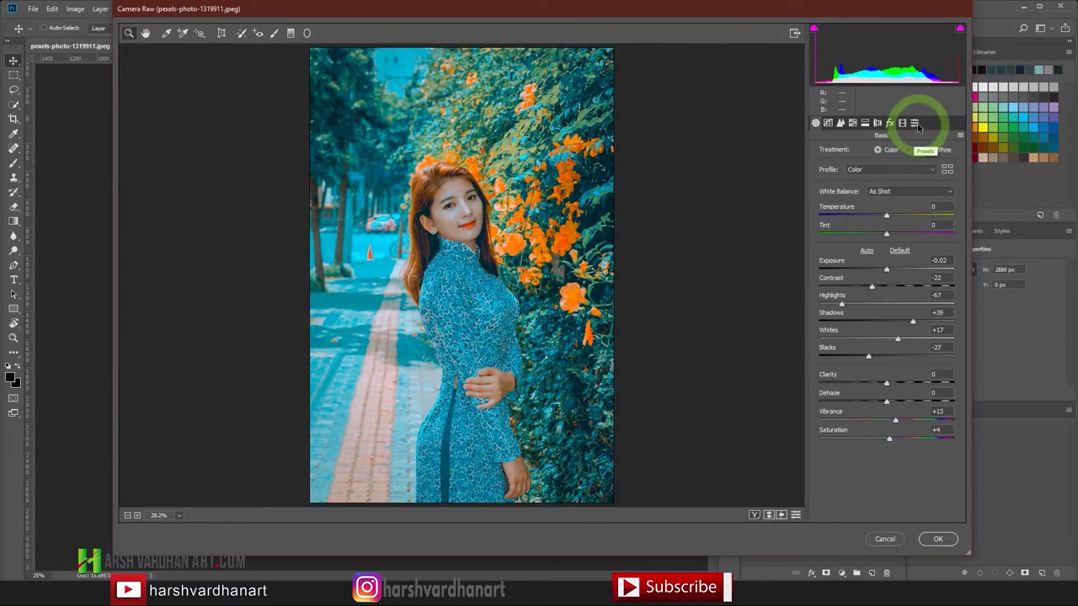
Open the Save Settings dialog from the Camera Raw Presets panel menu.
left_click(915, 124)
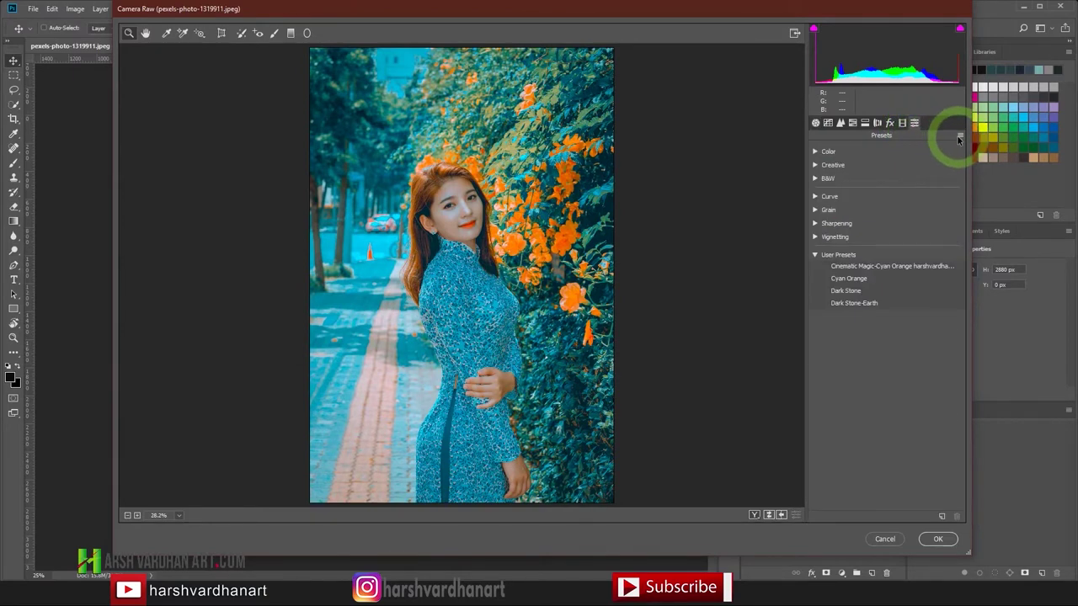
left_click(960, 136)
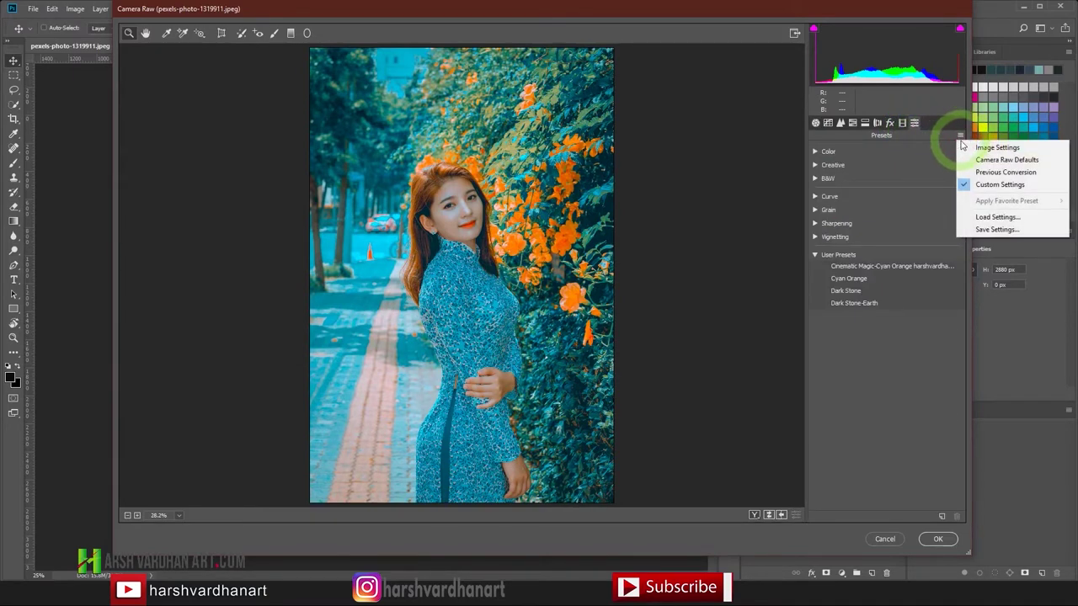
left_click(993, 229)
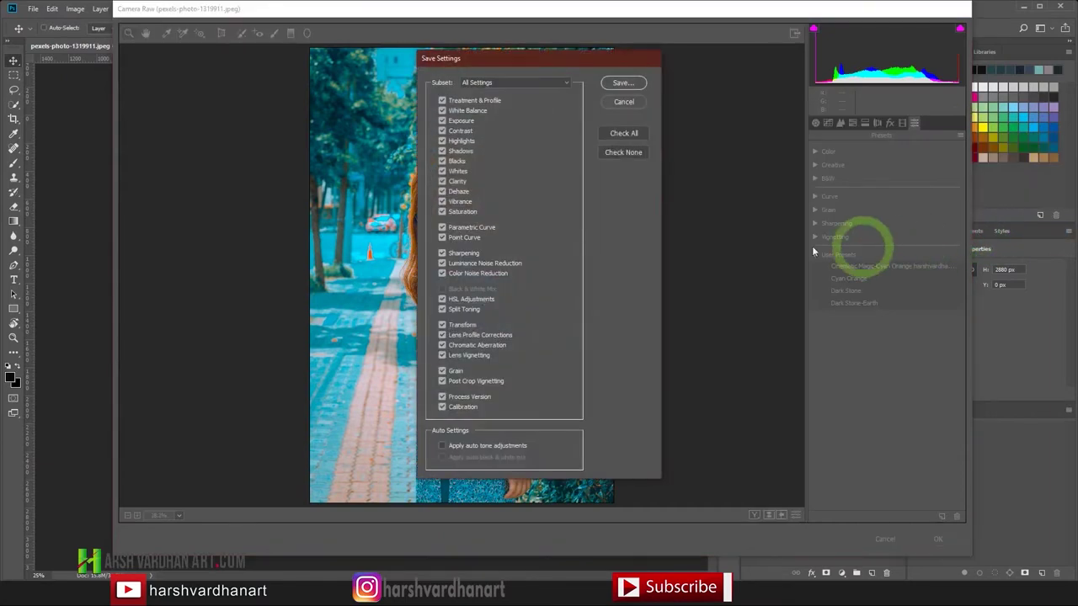
left_click_drag(545, 65, 792, 56)
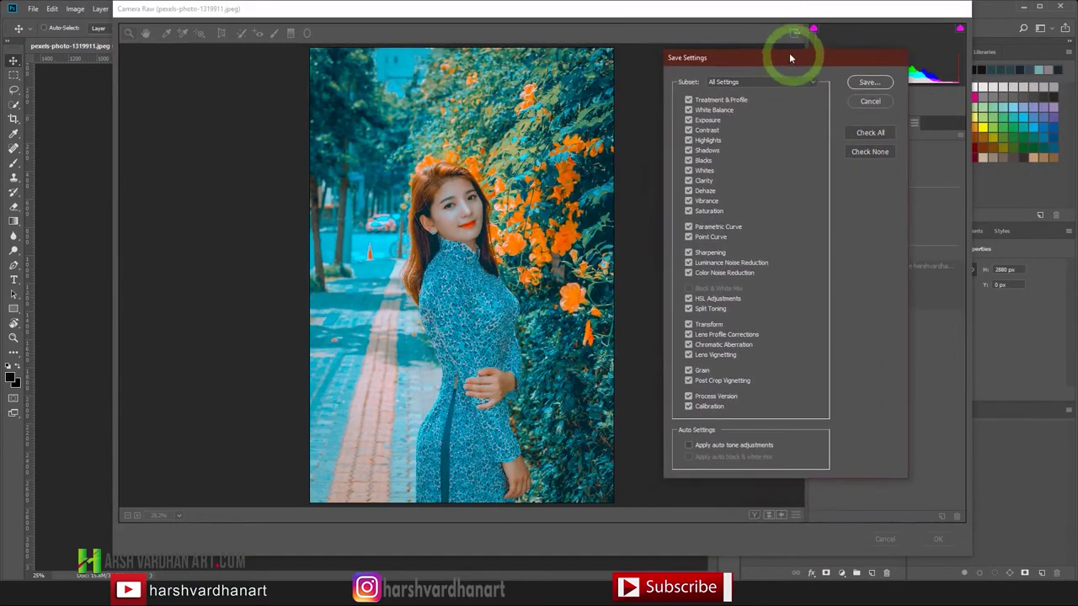
Exclude Treatment & Profile, White Balance, Exposure, Highlights, Blacks, Whites, Dehaze, Vibrance and Saturation from the preset.
left_click(689, 101)
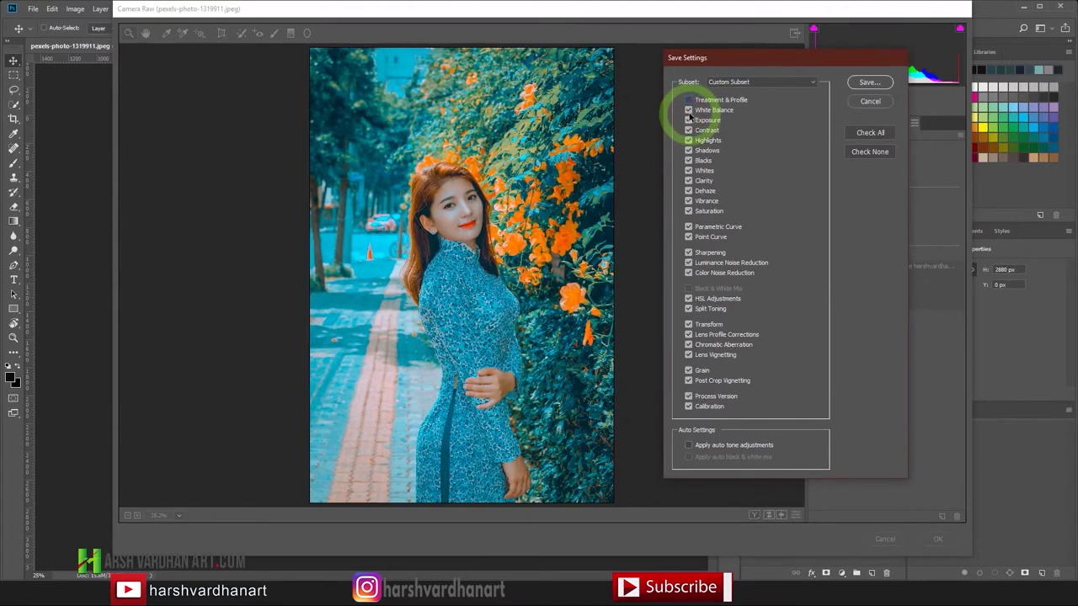
left_click(689, 110)
left_click(689, 121)
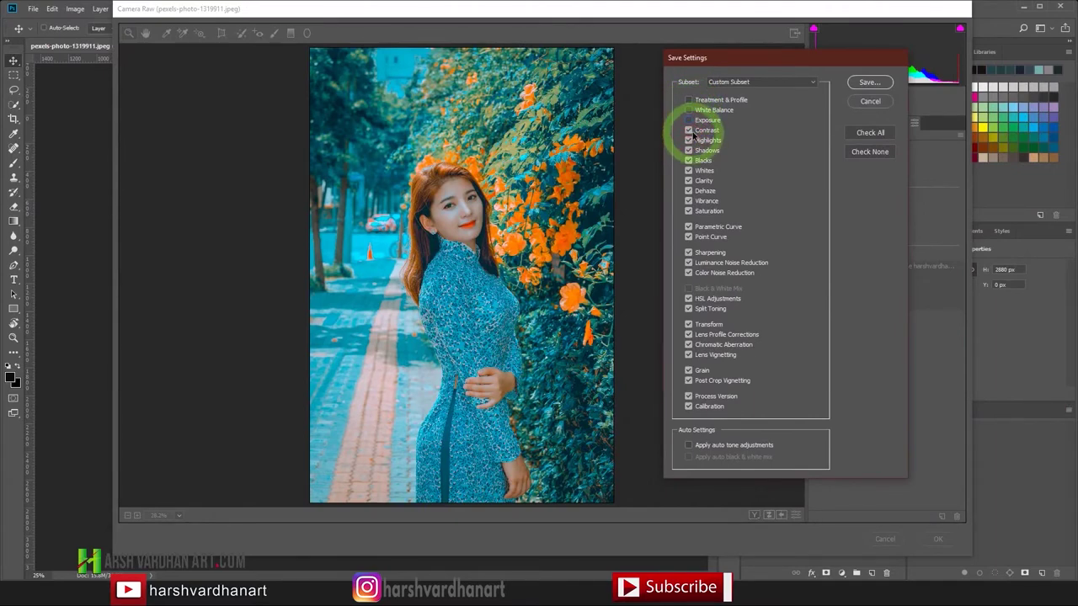
left_click(688, 141)
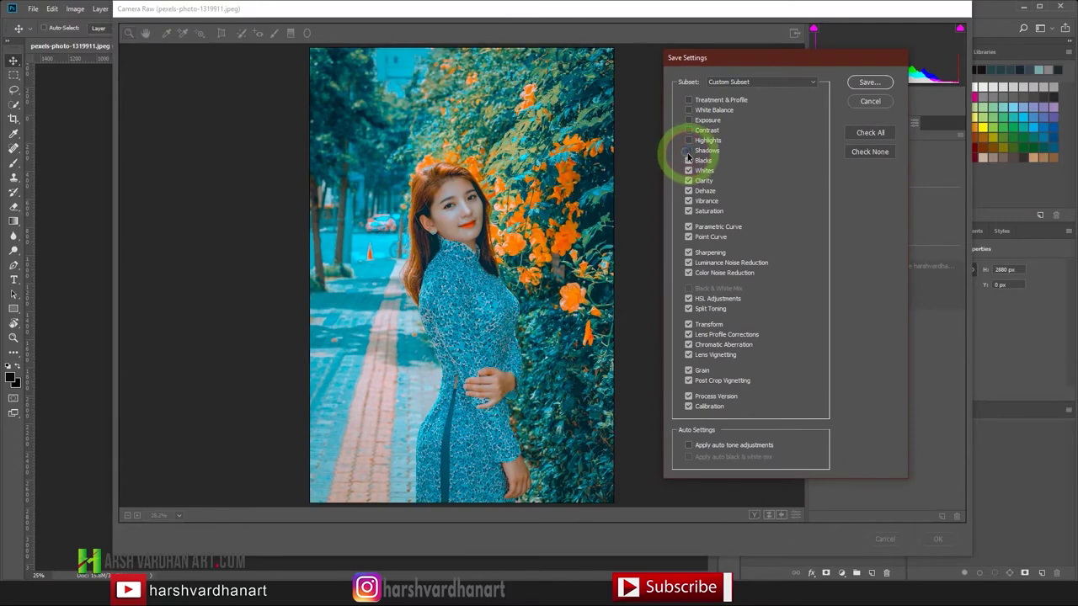
left_click(689, 161)
left_click(689, 171)
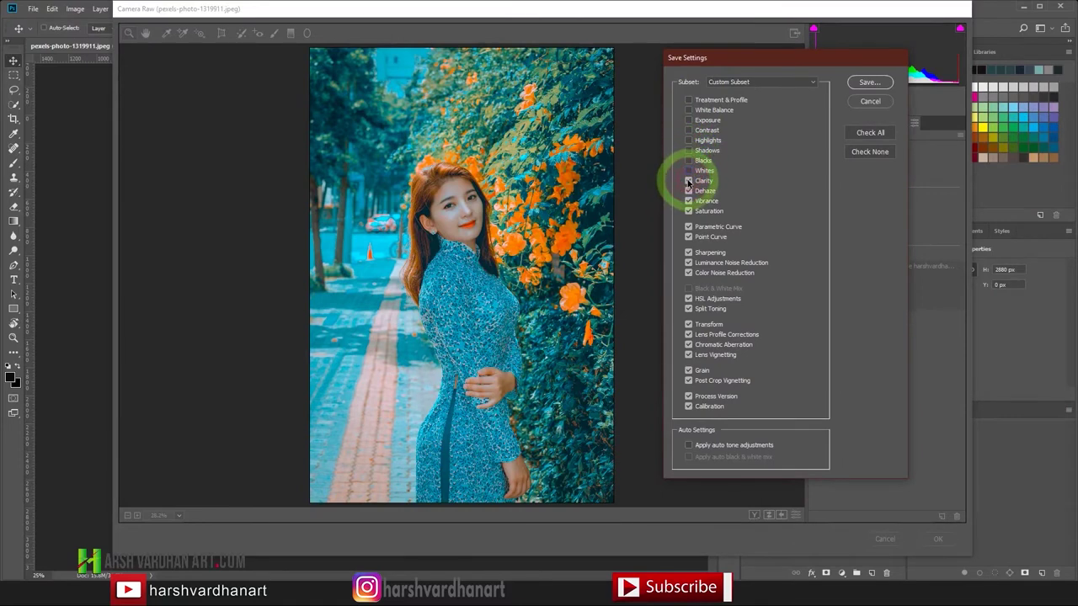
left_click(689, 191)
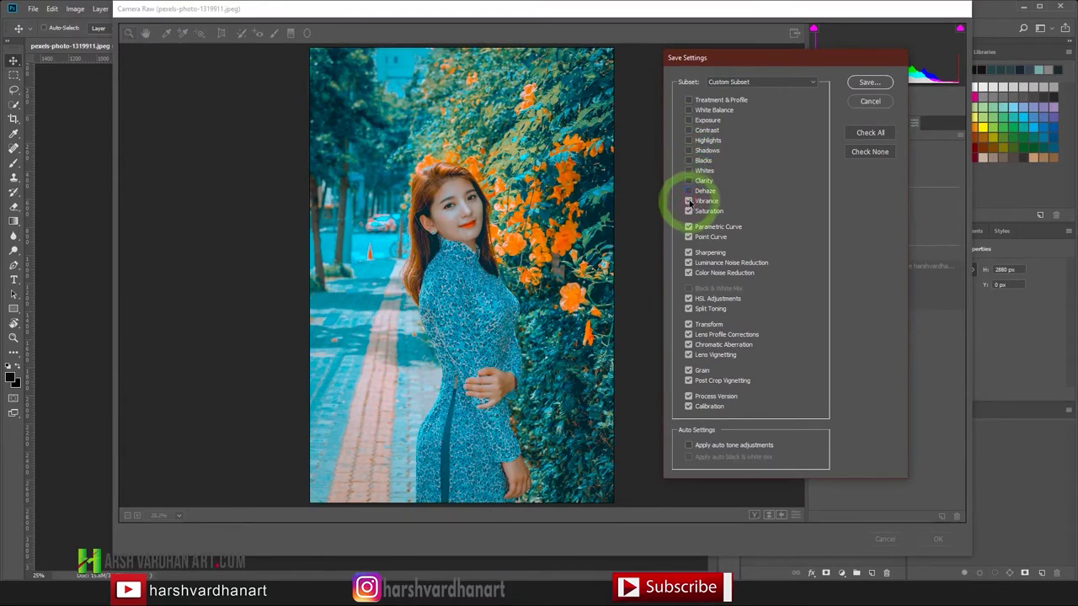
left_click(688, 202)
left_click(688, 211)
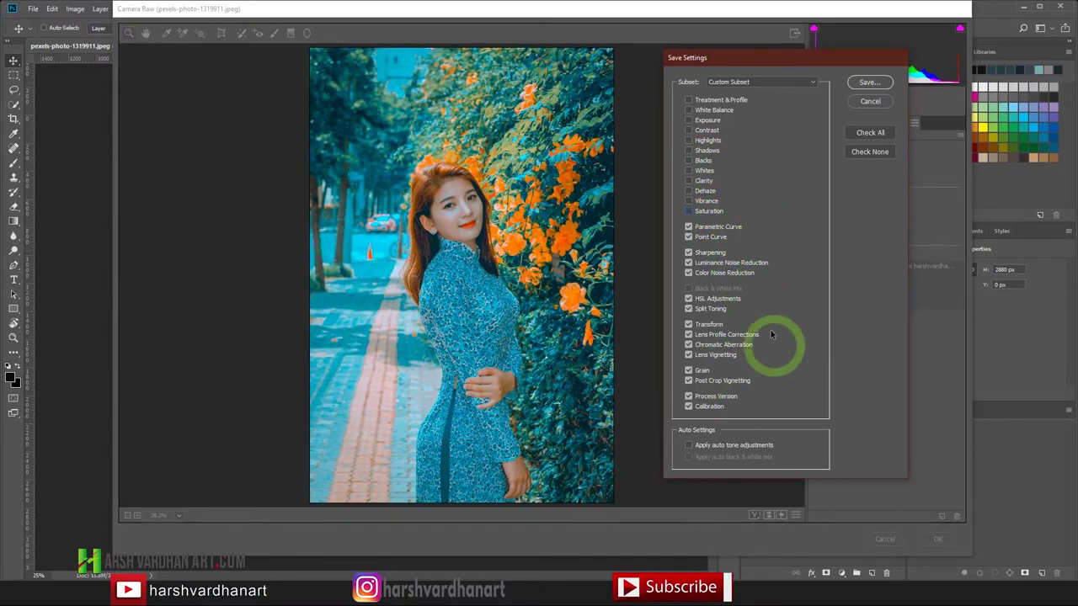
Save the chosen settings as a new .xmp Camera Raw preset under a custom look name.
left_click(881, 85)
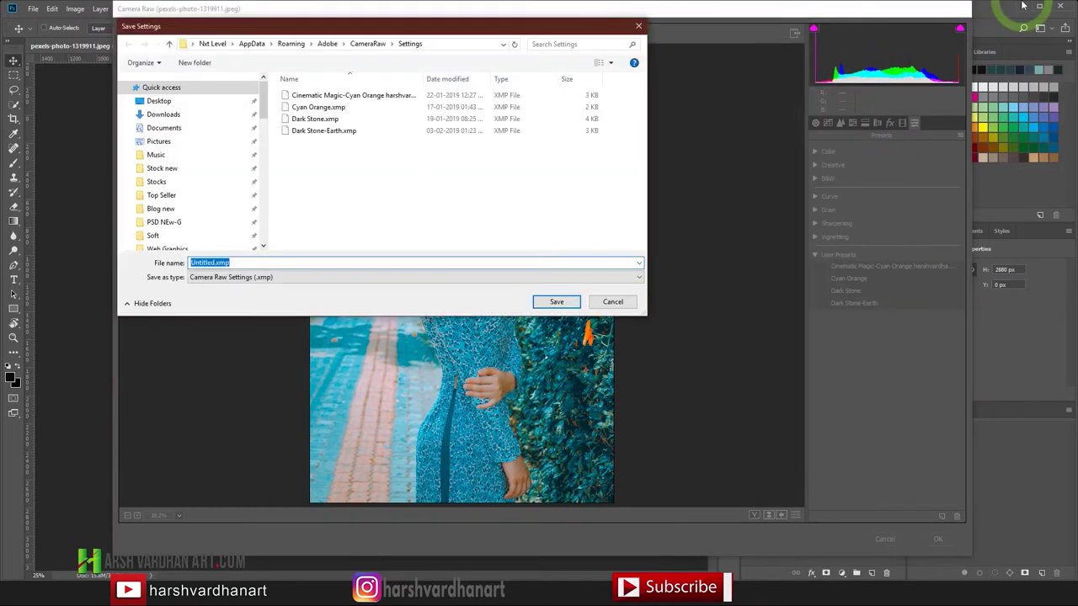
type("Ron")
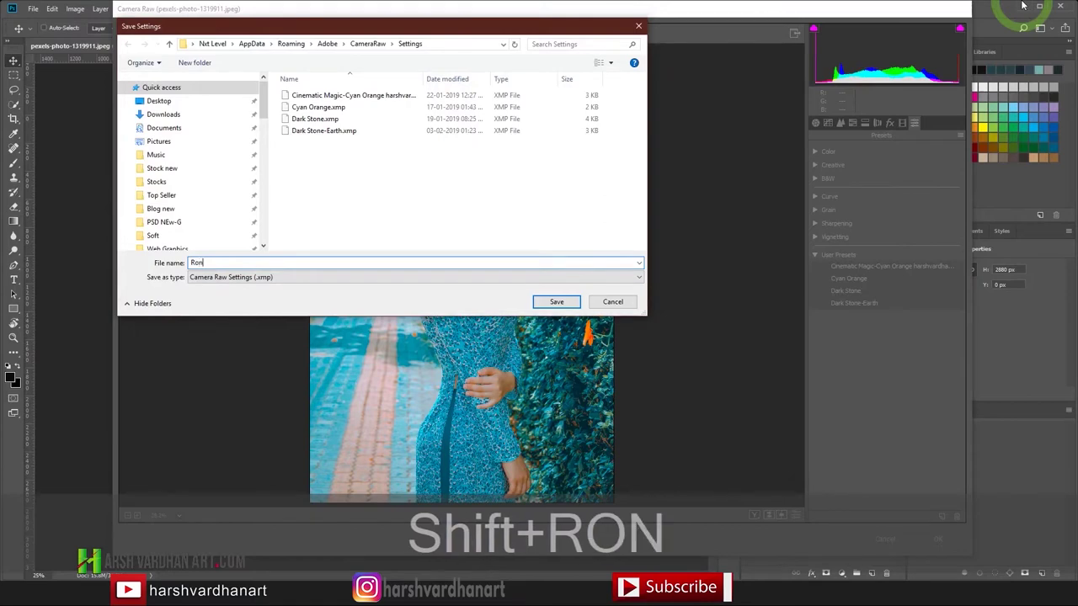
type("ni Grac")
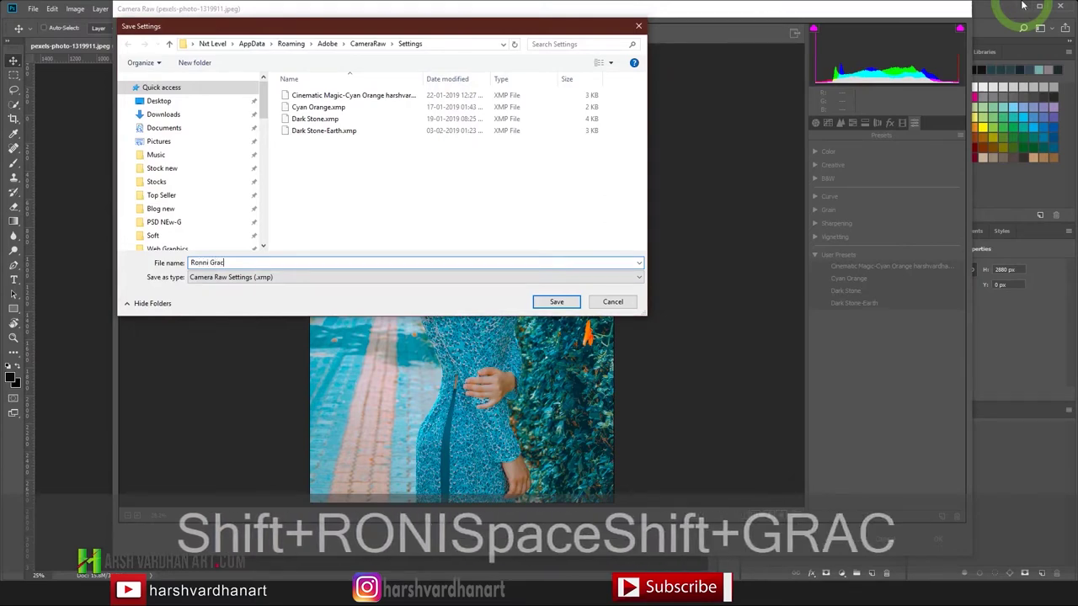
type("ia ")
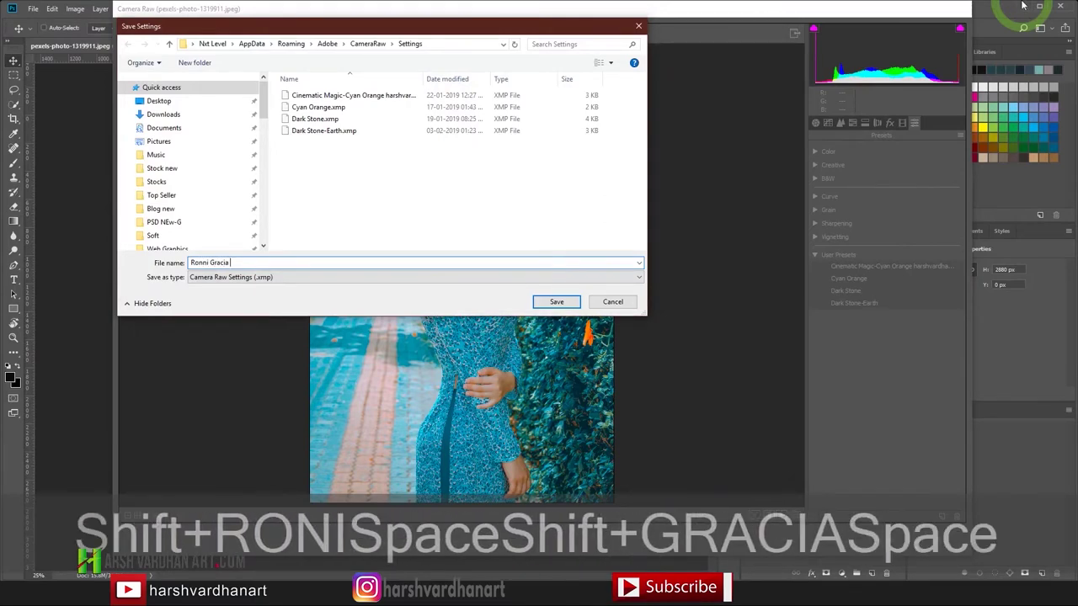
type("Look-harshvardhanart")
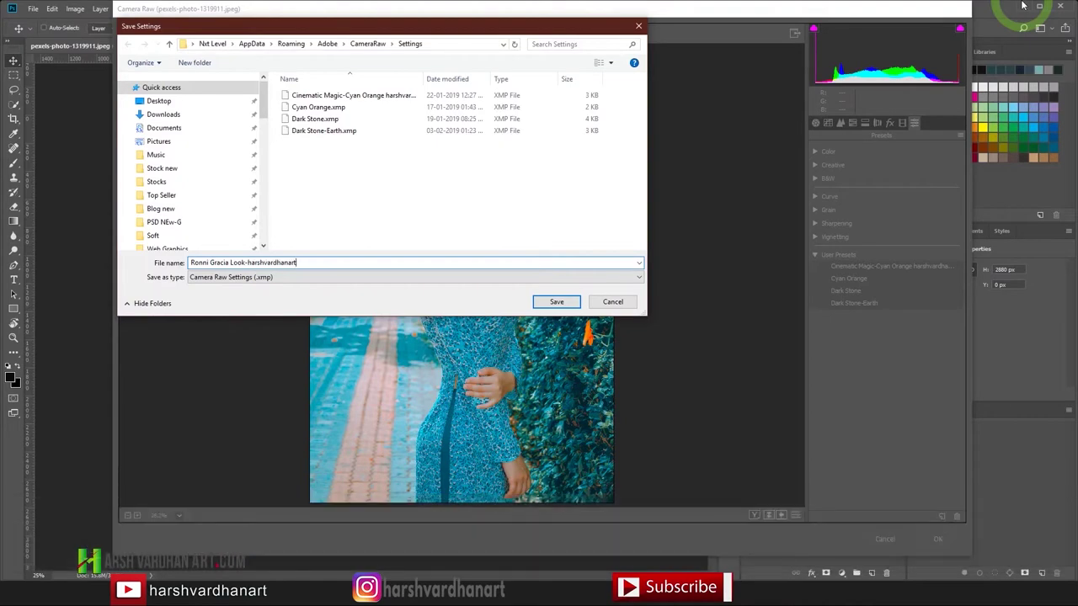
key("Return")
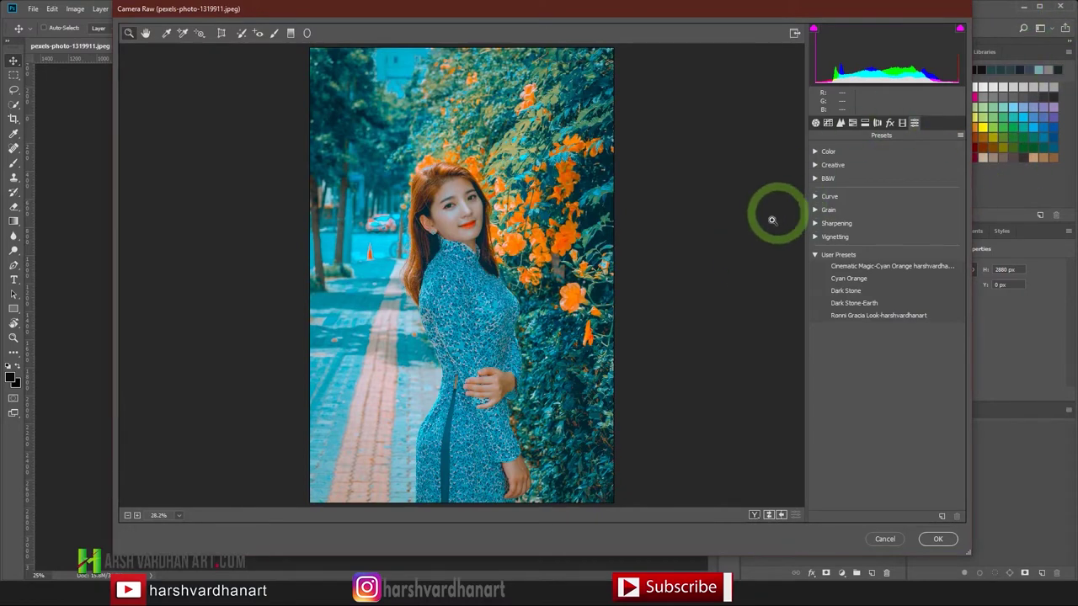
left_click(826, 277)
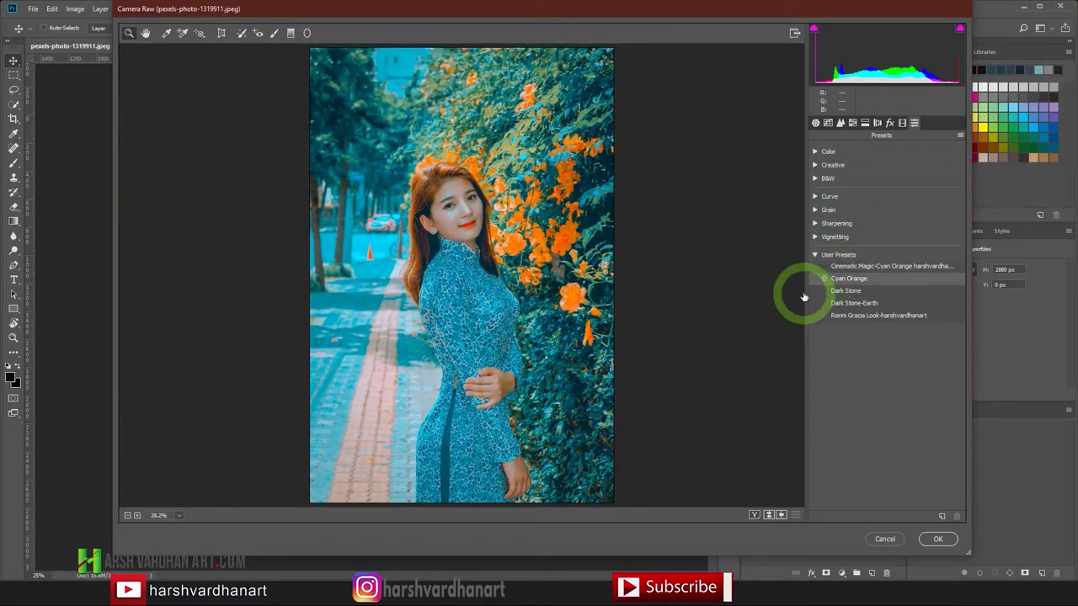
Apply the Camera Raw grade as Layer 1, add a layer mask, and set a soft 0%-hardness brush.
left_click(938, 540)
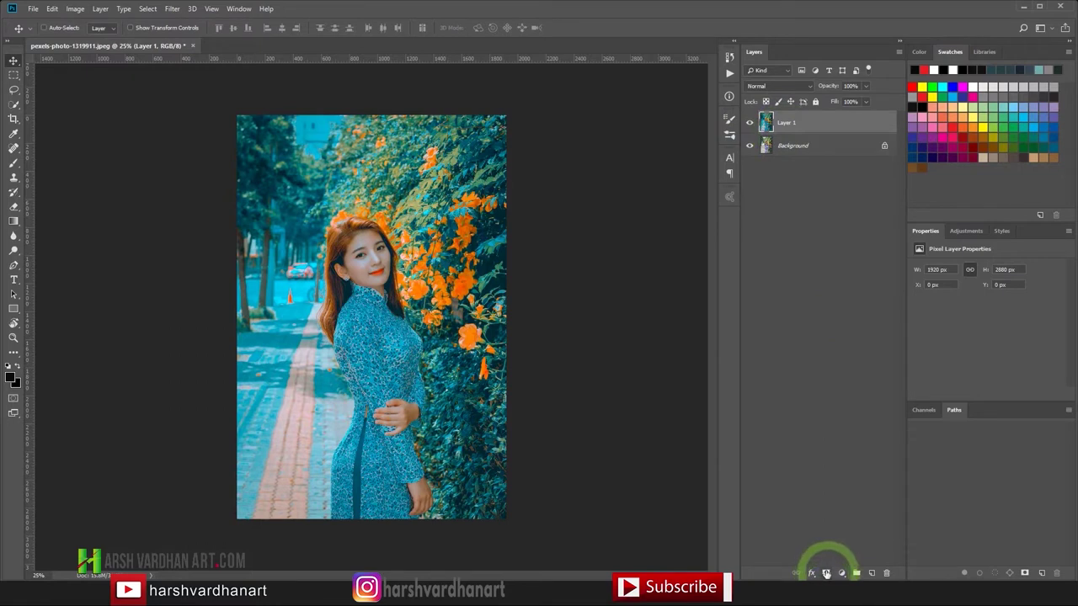
left_click(826, 573)
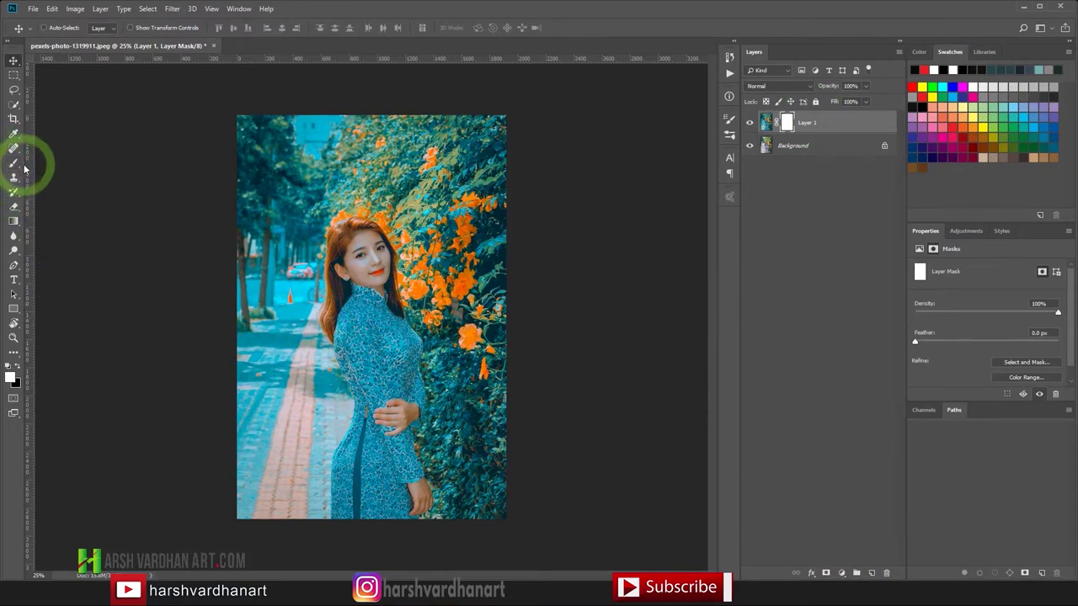
left_click(20, 165)
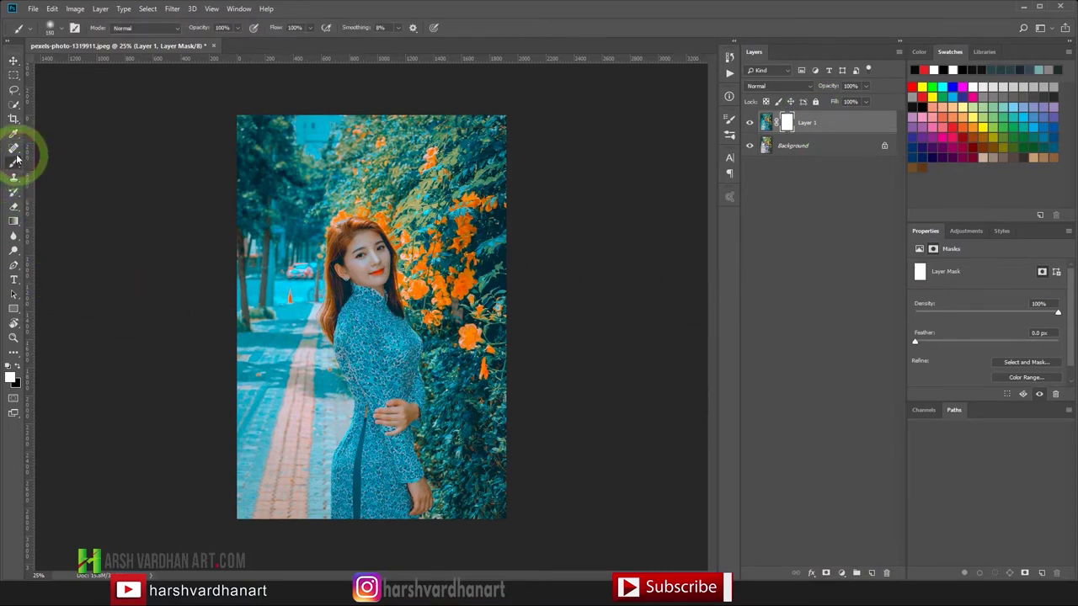
left_click(57, 31)
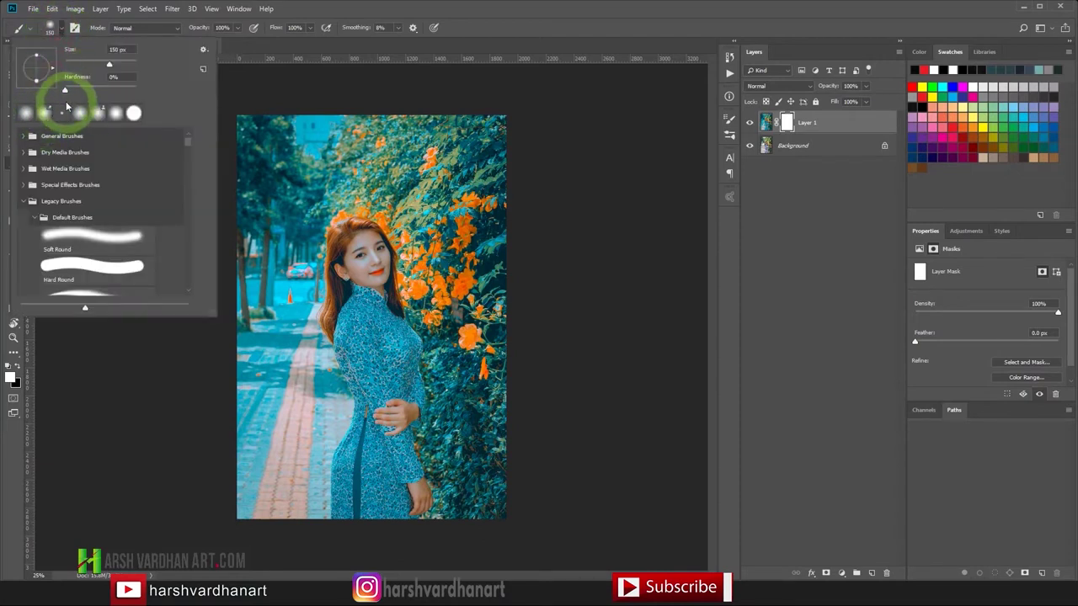
left_click(394, 12)
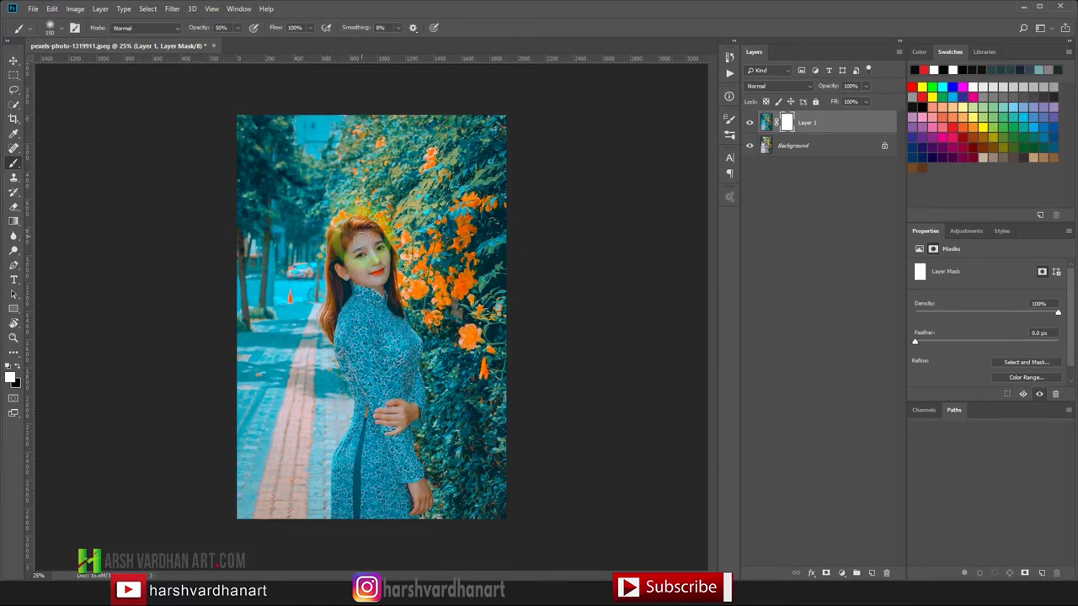
Paint black on the mask with a 250 px brush to hide the grade over face and neck.
left_click(17, 369)
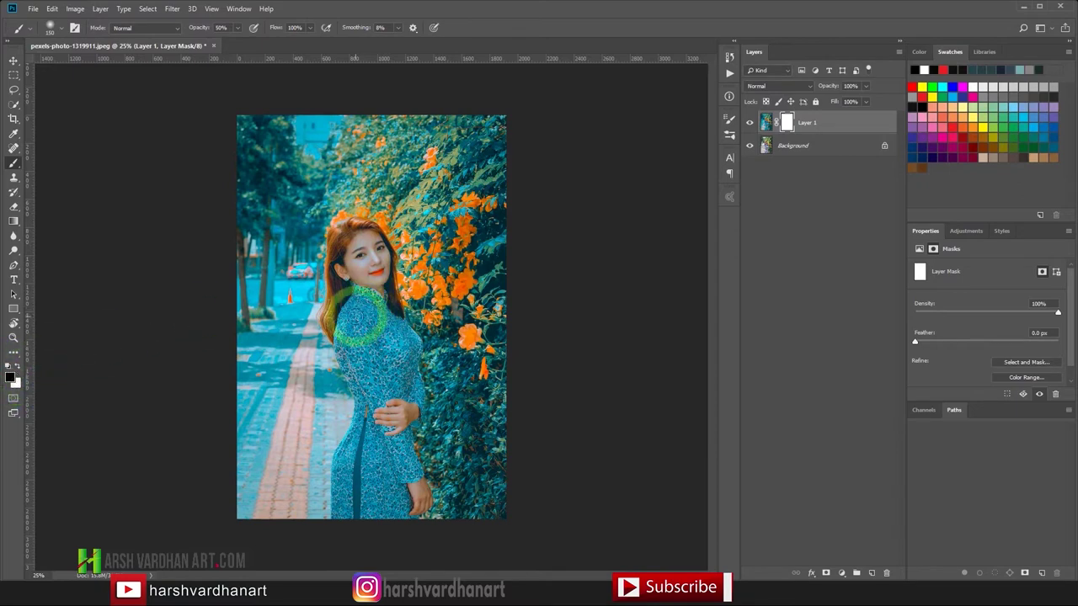
key("bracketright")
key("bracketright")
key("bracketright")
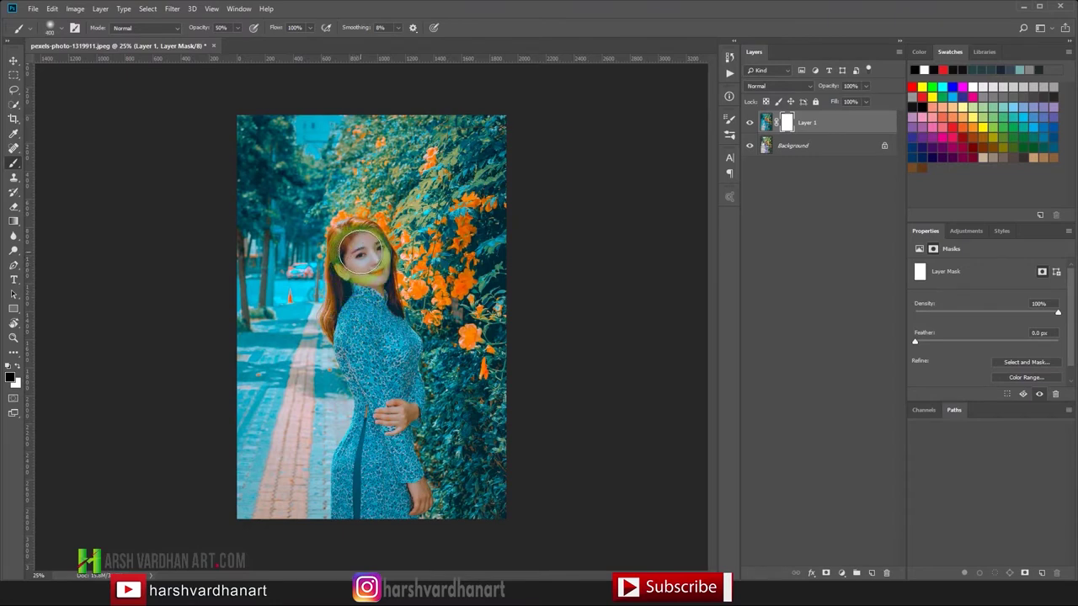
mouse_move(362, 254)
left_mouse_down()
mouse_move(369, 343)
mouse_move(369, 283)
mouse_move(396, 365)
mouse_move(388, 337)
mouse_move(370, 335)
mouse_move(384, 402)
mouse_move(358, 216)
mouse_move(437, 247)
mouse_move(409, 281)
mouse_move(367, 267)
left_mouse_up()
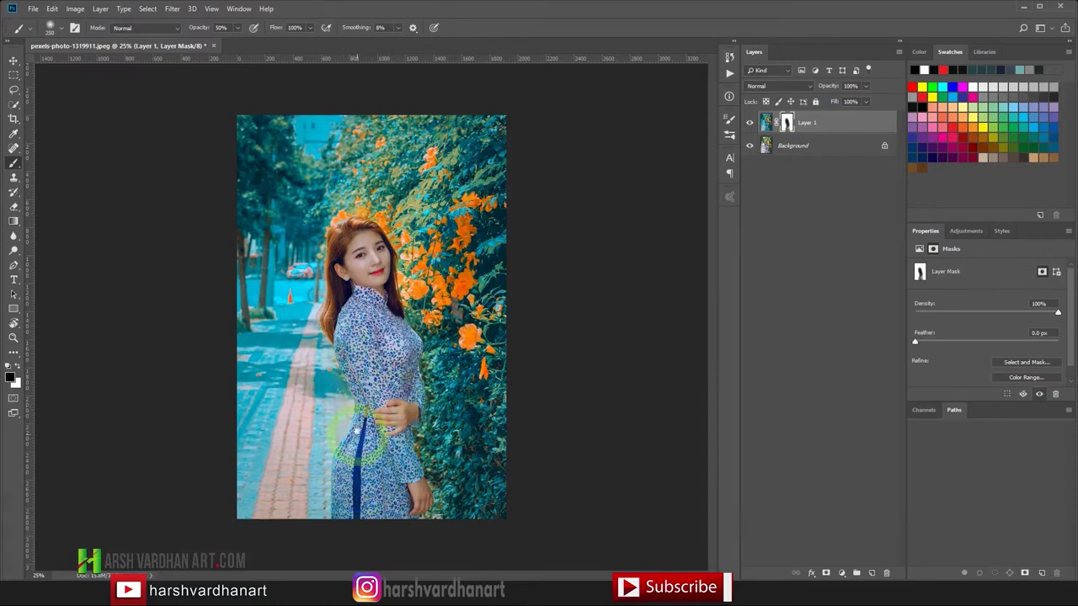
Zoom to 50% and tidy the mask along the dress edge with a 125 px brush.
key("ctrl+plus")
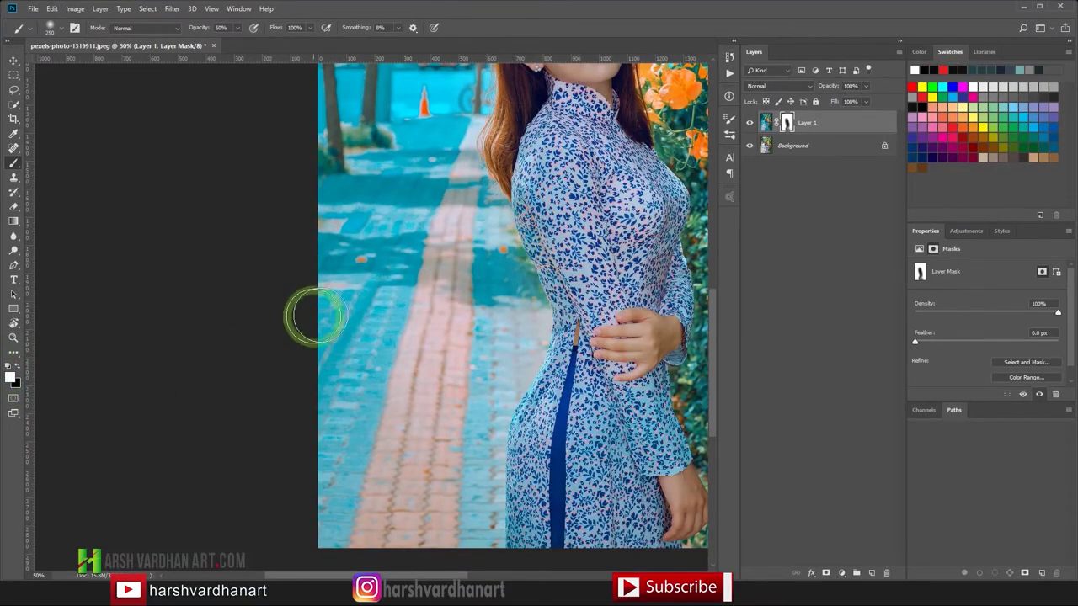
key("bracketleft")
key("bracketleft")
key("bracketleft")
key("bracketleft")
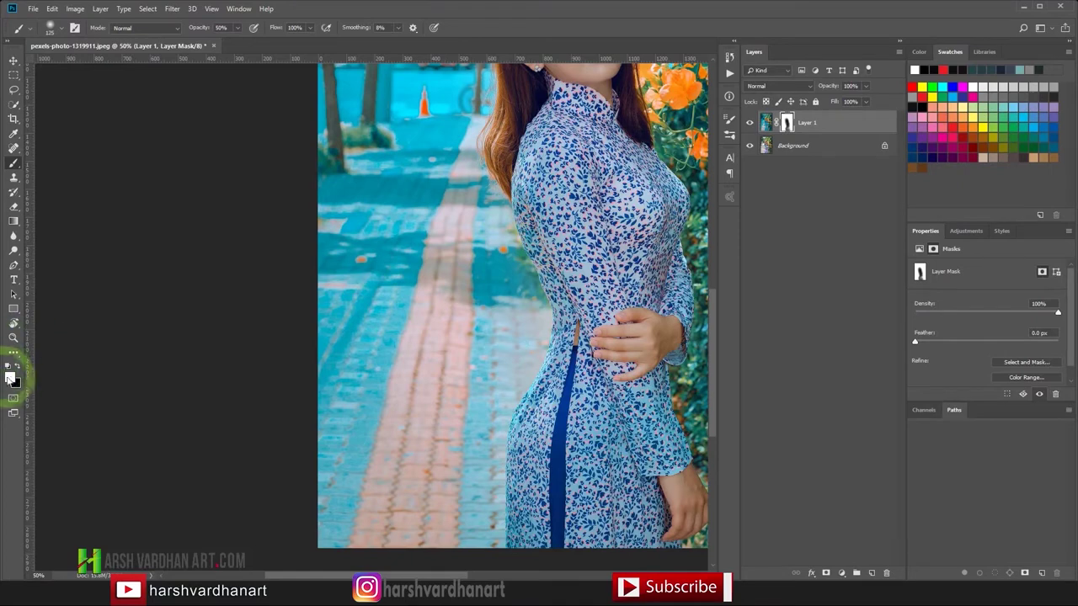
mouse_move(502, 272)
left_mouse_down()
mouse_move(517, 250)
mouse_move(504, 236)
mouse_move(509, 224)
mouse_move(510, 251)
mouse_move(505, 226)
mouse_move(542, 289)
left_mouse_up()
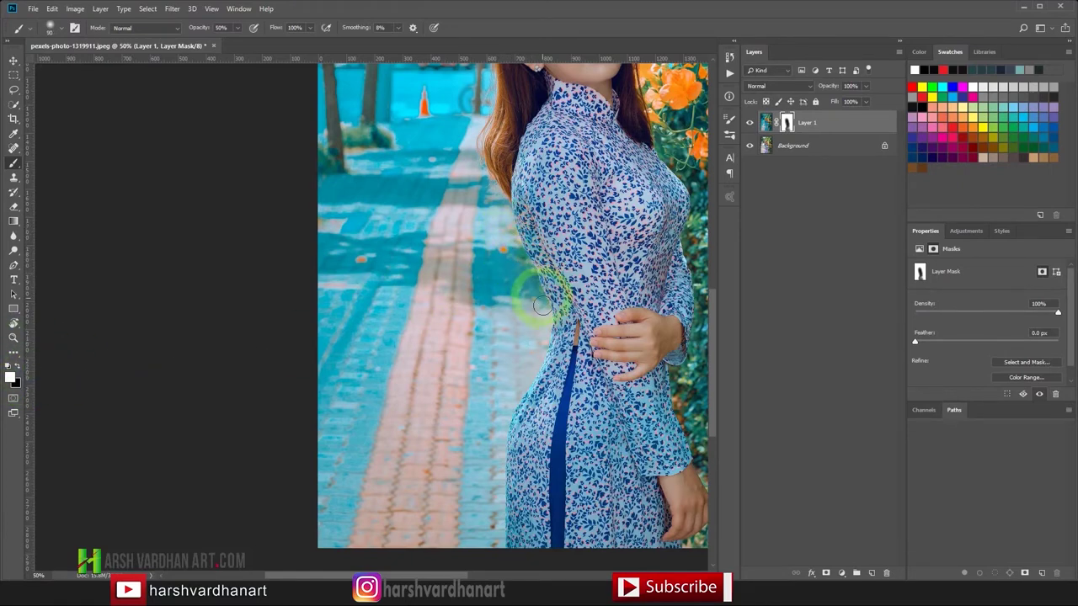
scroll(541, 289, "down", 5)
scroll(597, 248, "right", 3)
scroll(403, 291, "up", 3)
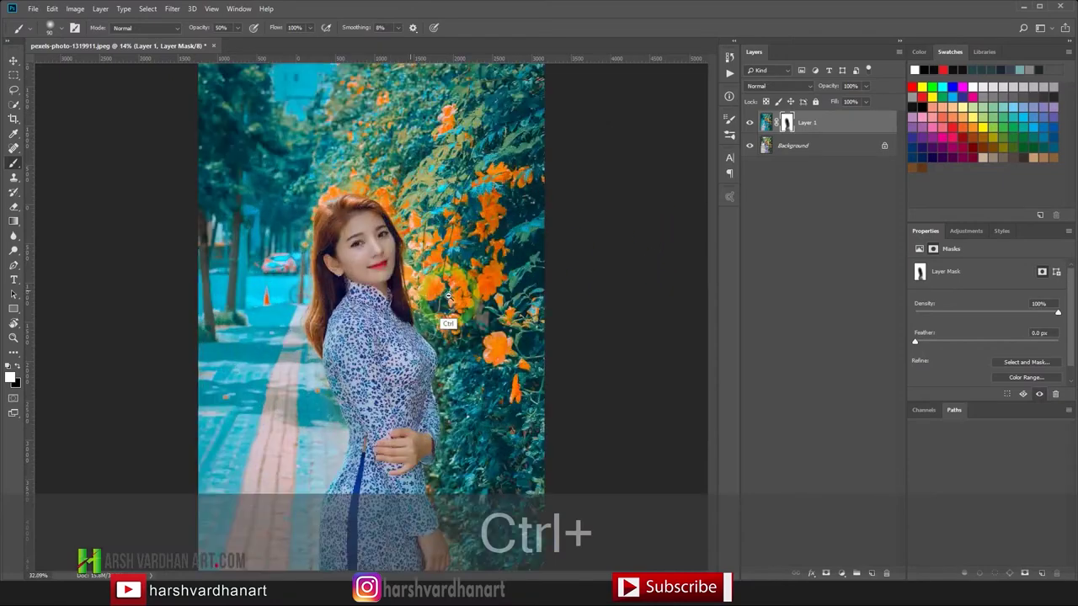
scroll(403, 290, "down", 2)
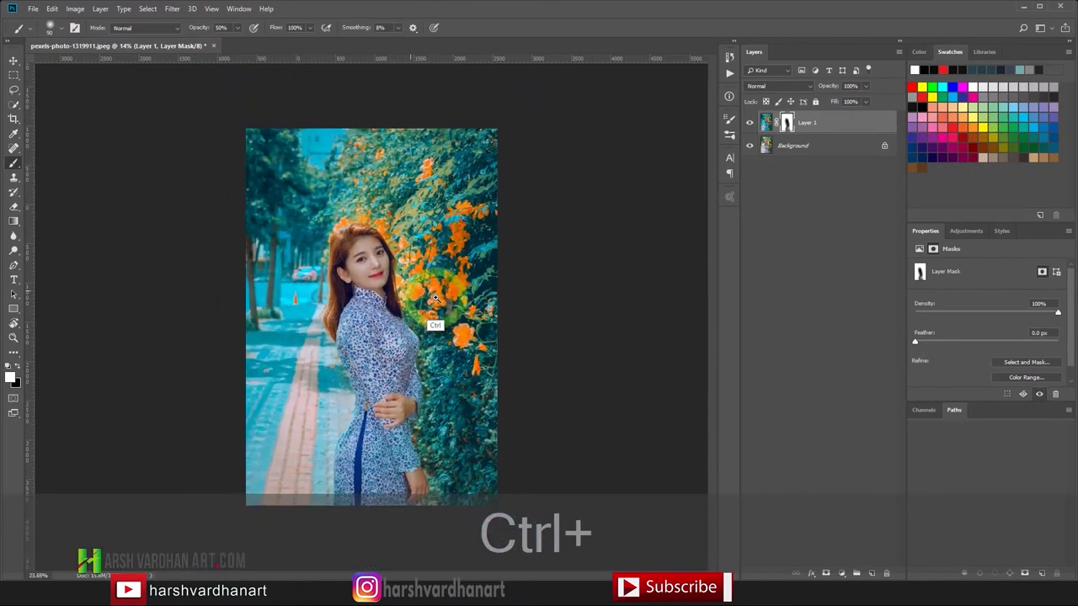
Compare Layer 1 against the original photo, then save the image.
left_click(751, 123)
left_click(751, 123)
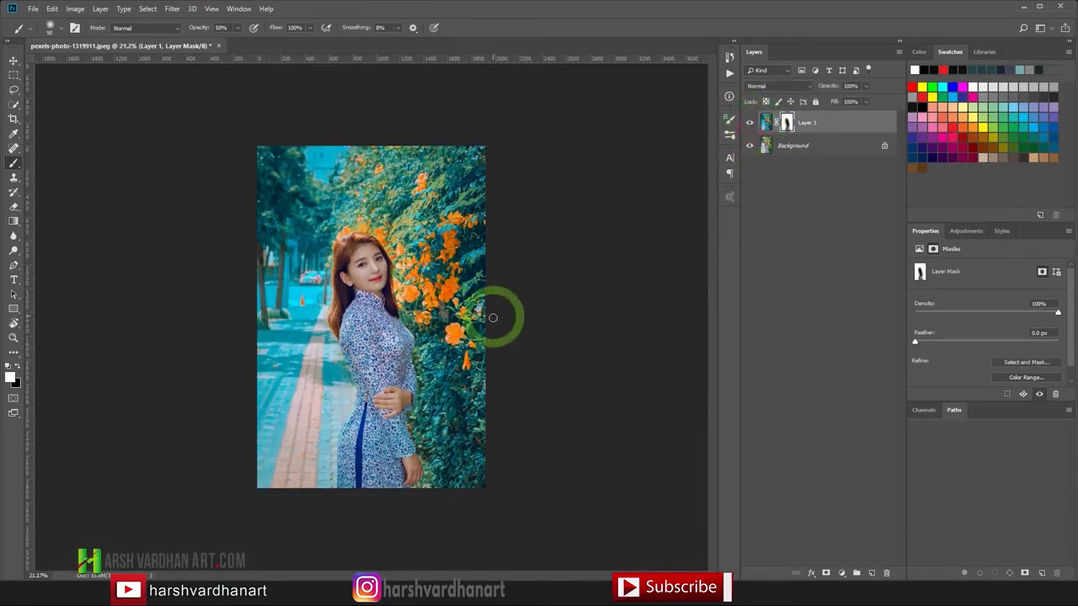
key("ctrl+s")
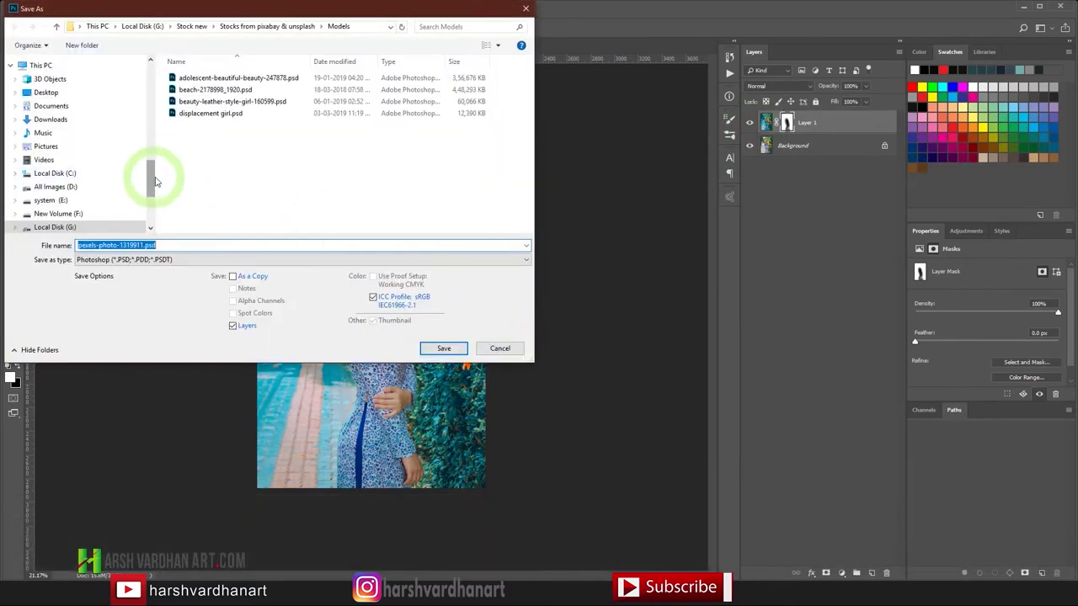
Save the layered file as pexels-photo-1319911.psd in the PSD NEw-G folder.
left_click_drag(154, 187, 152, 100)
left_click(80, 155)
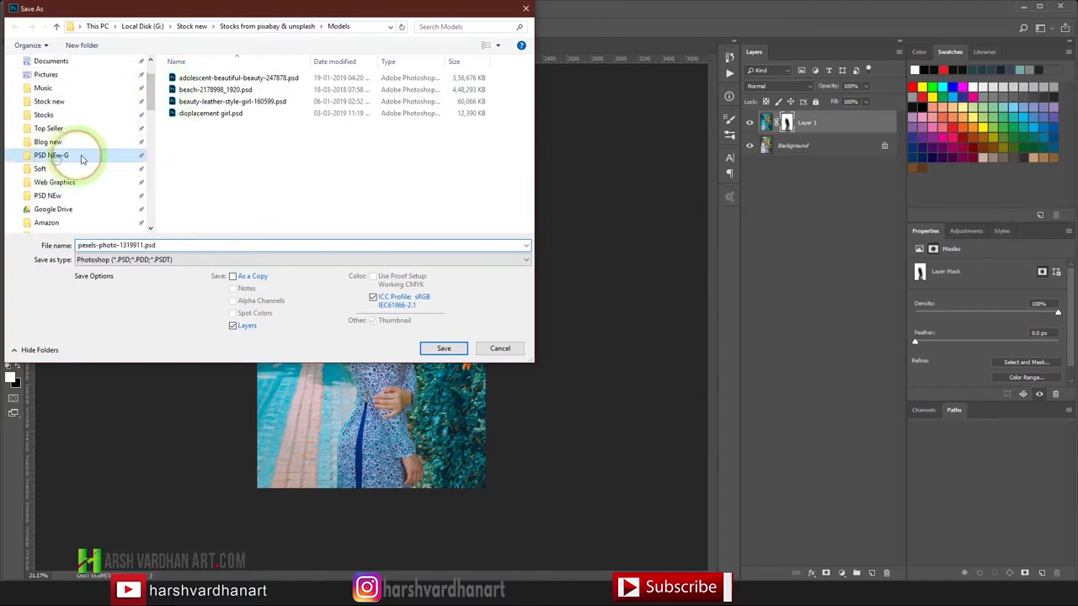
left_click(442, 348)
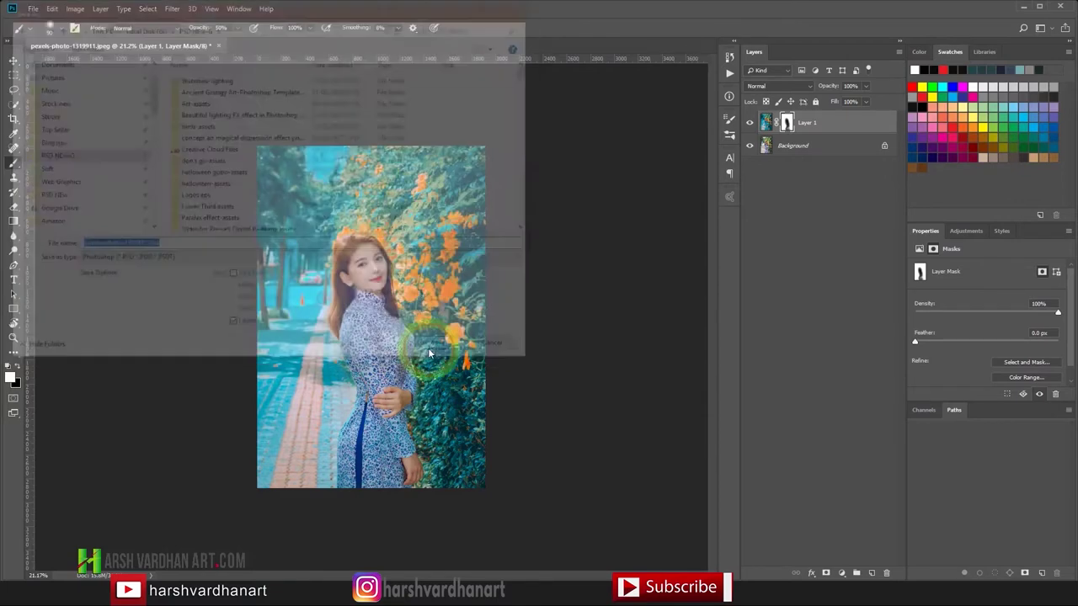
Purge all cached data and target Layer 1's image thumbnail instead of its mask.
left_click(51, 8)
mouse_move(131, 337)
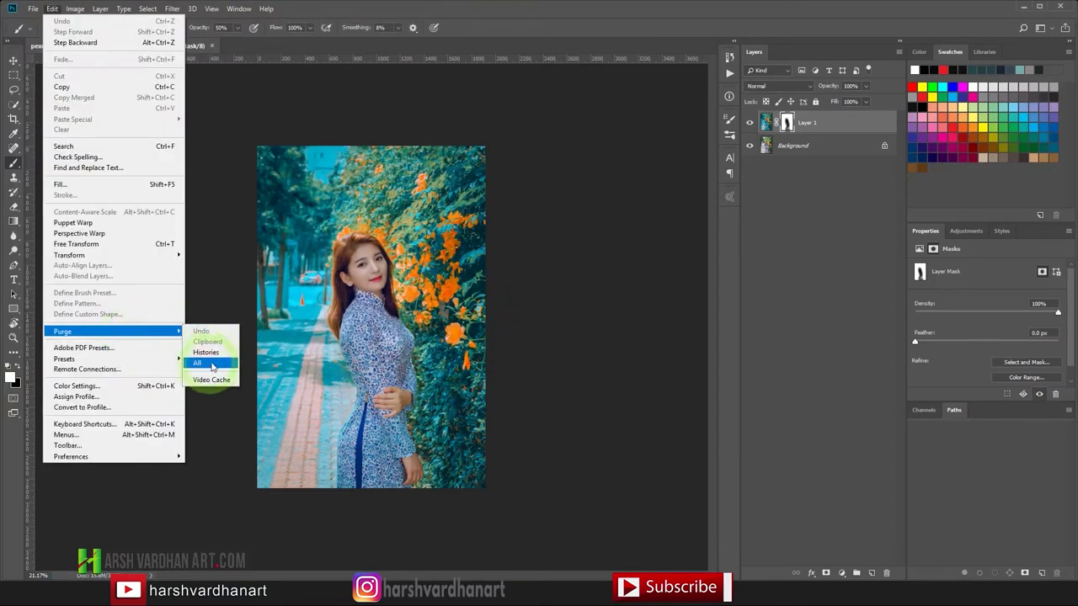
left_click(212, 367)
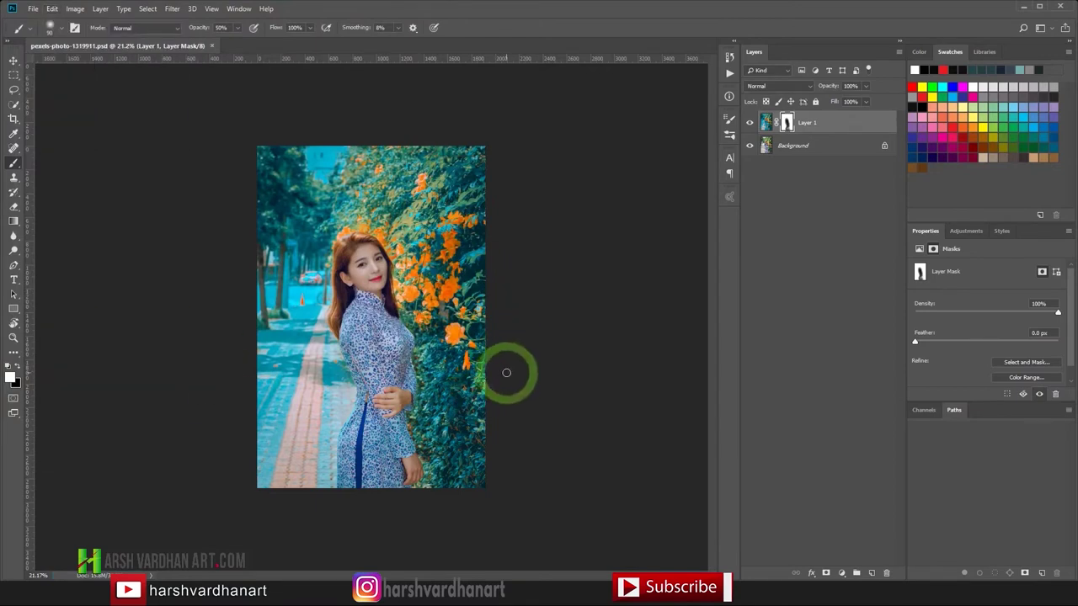
left_click(764, 124)
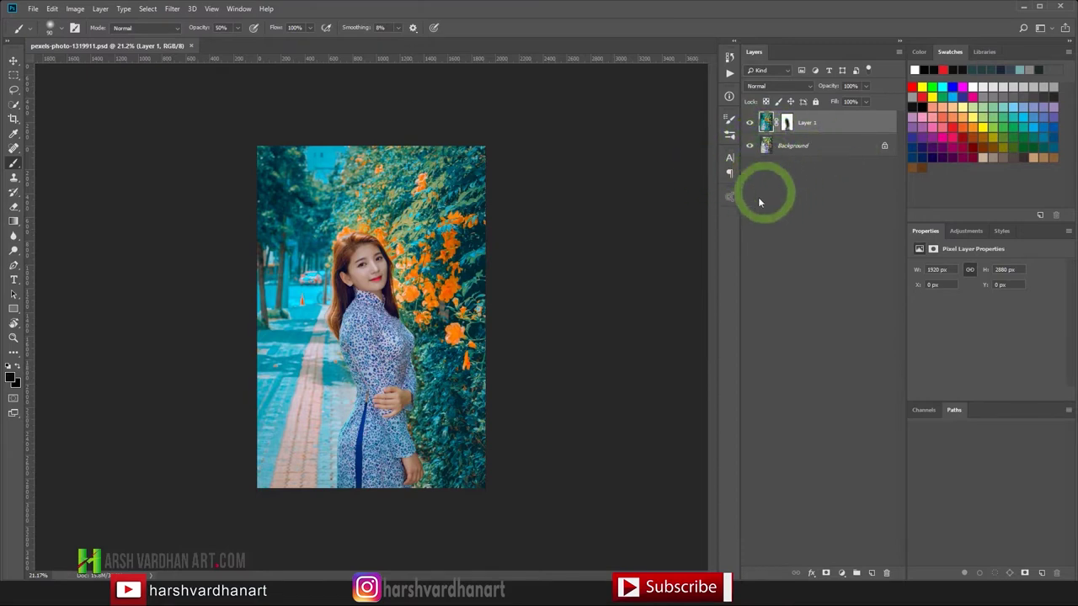
Add a Curves adjustment layer clipped to Layer 1.
left_click(970, 234)
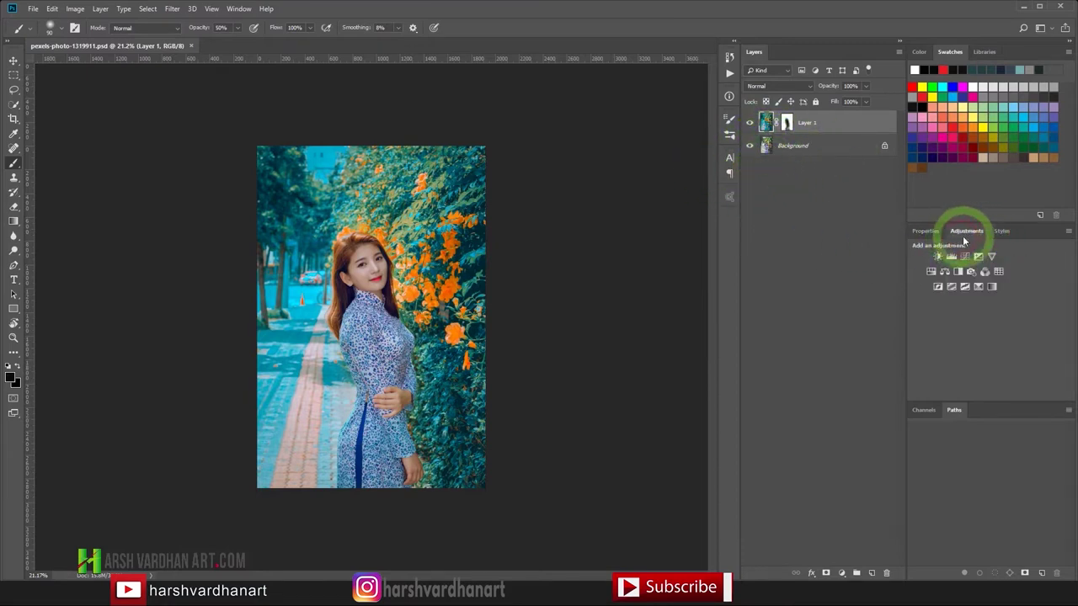
left_click(966, 258)
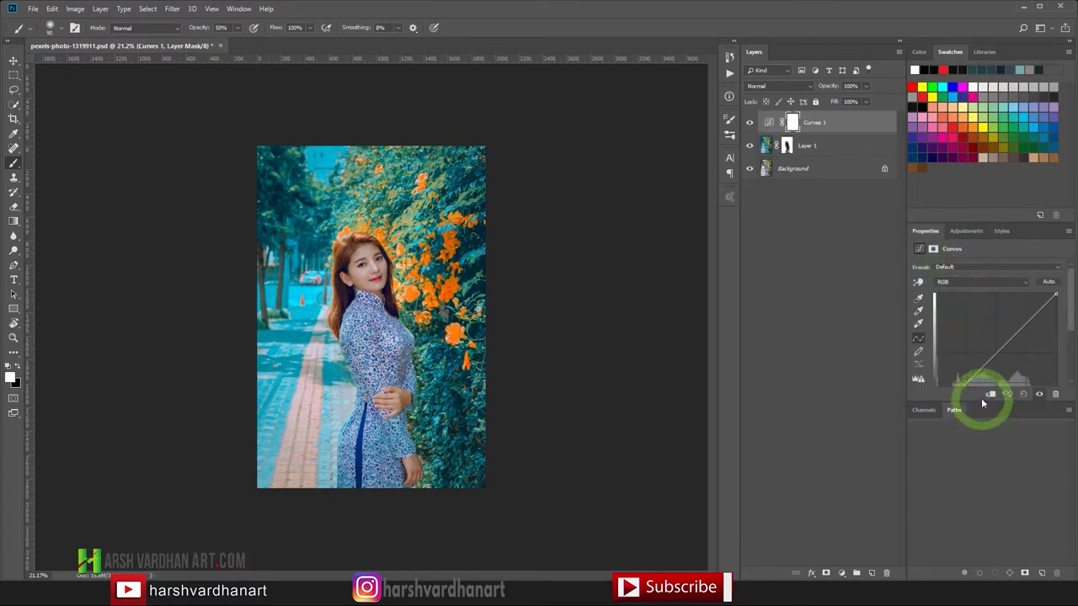
left_click_drag(981, 397, 981, 430)
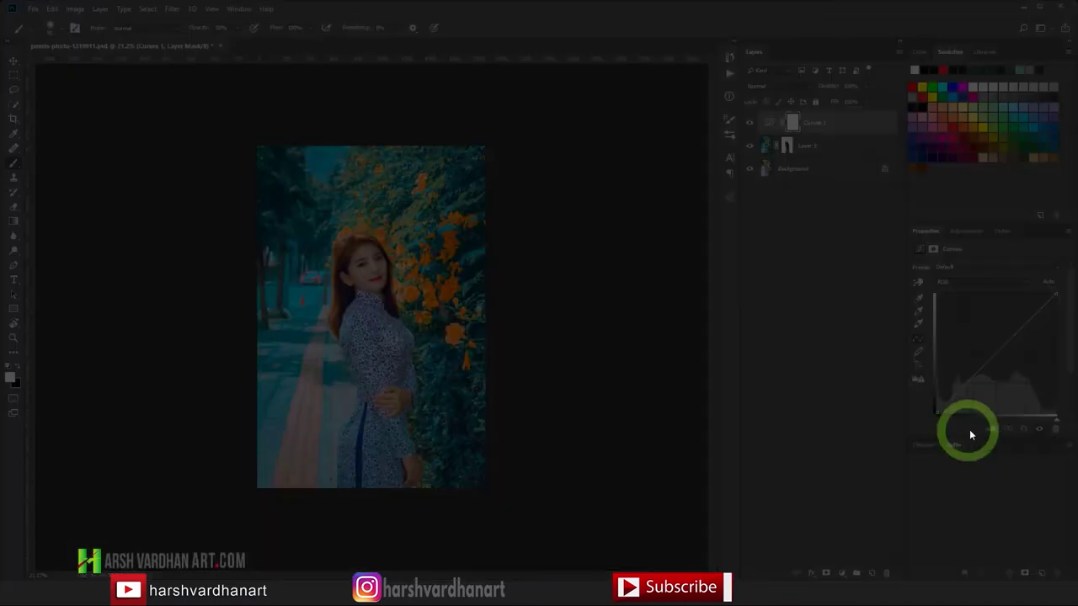
left_click(991, 430)
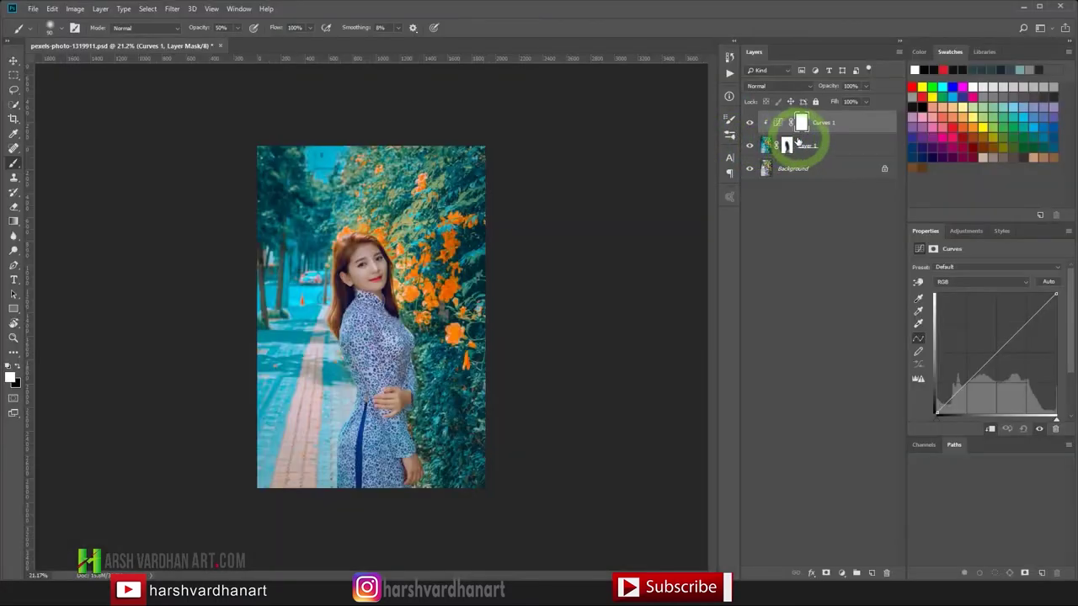
left_click_drag(797, 144, 765, 150)
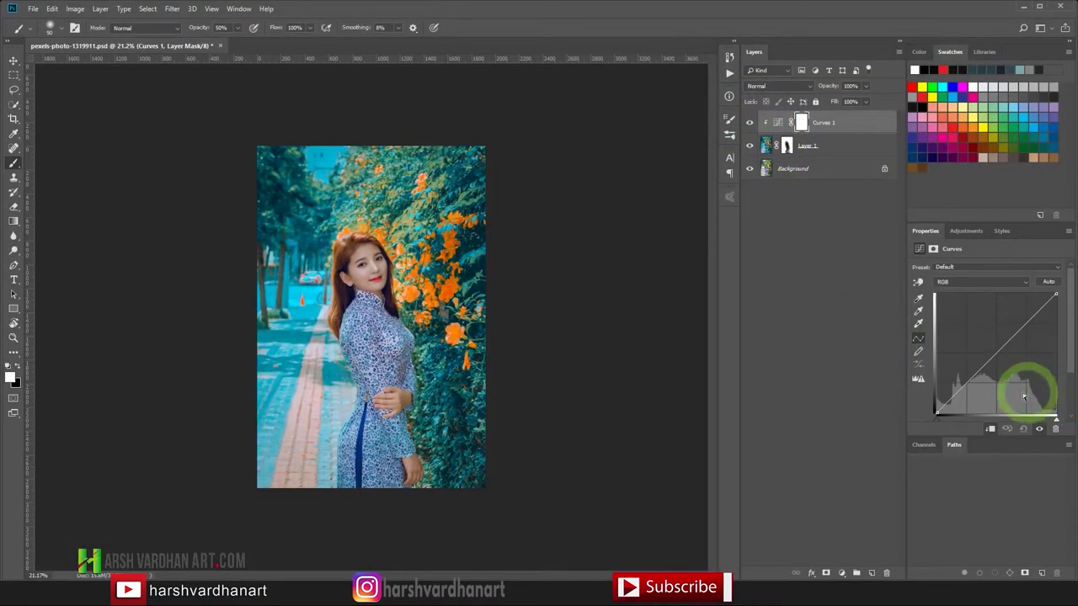
Shape an RGB S-curve that darkens shadows and brightens highlights.
left_click(971, 376)
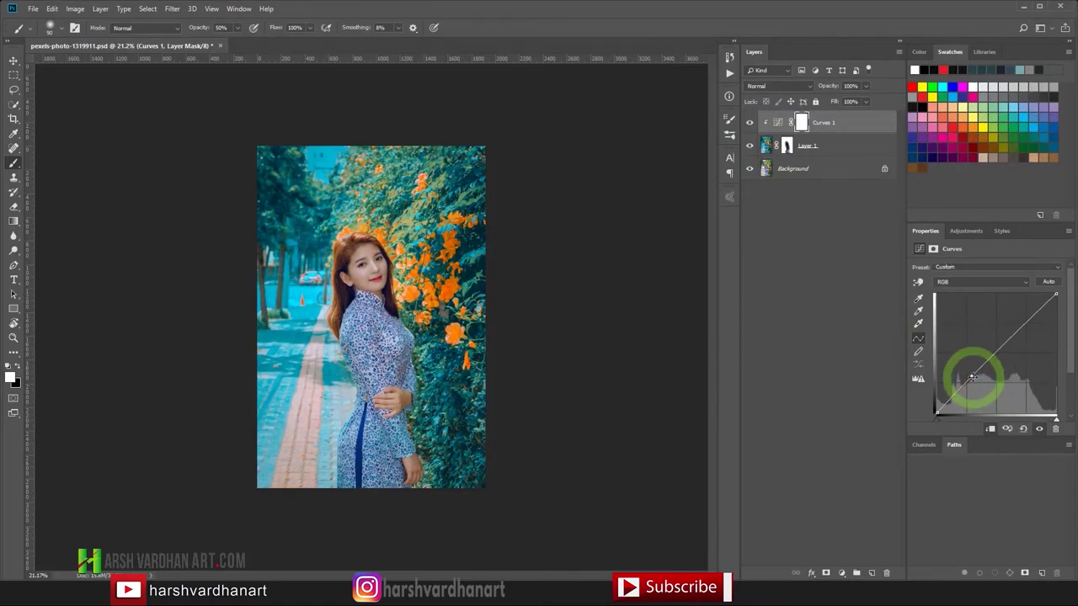
left_click_drag(971, 376, 979, 386)
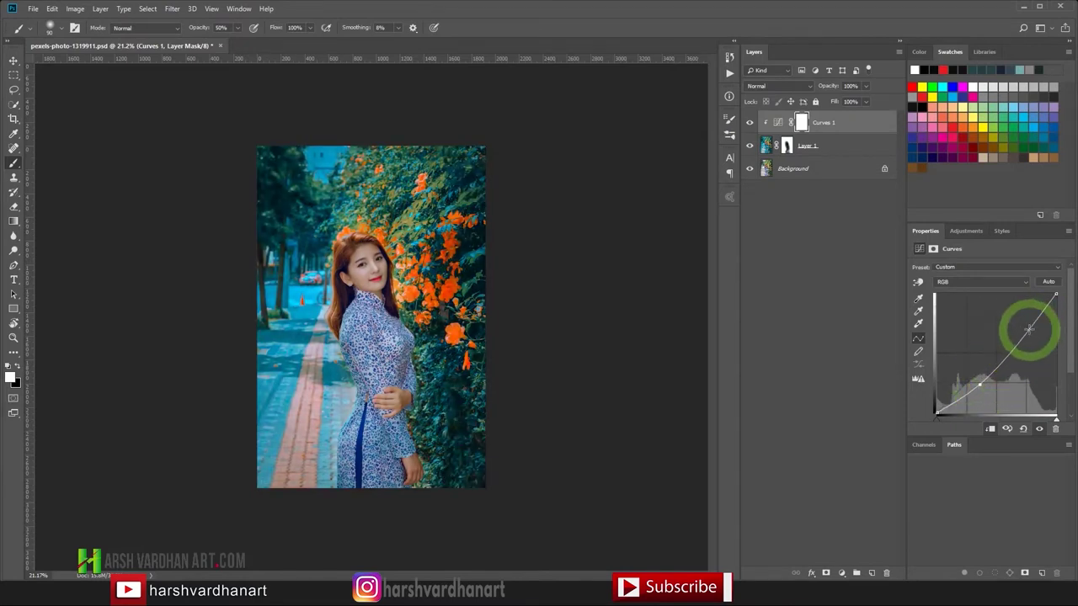
left_click_drag(1020, 323, 1026, 327)
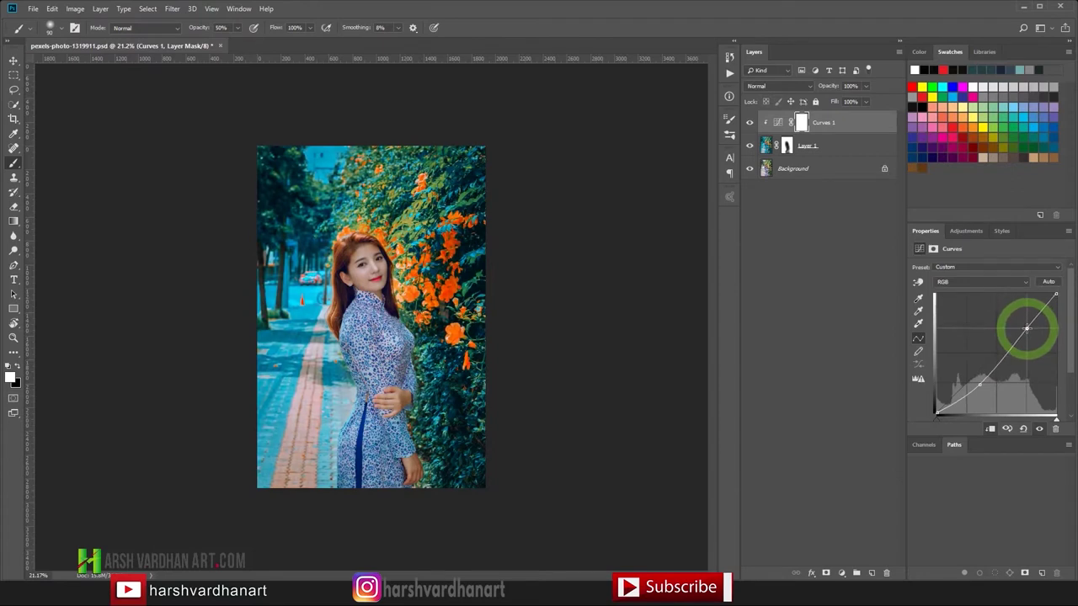
left_click(981, 386)
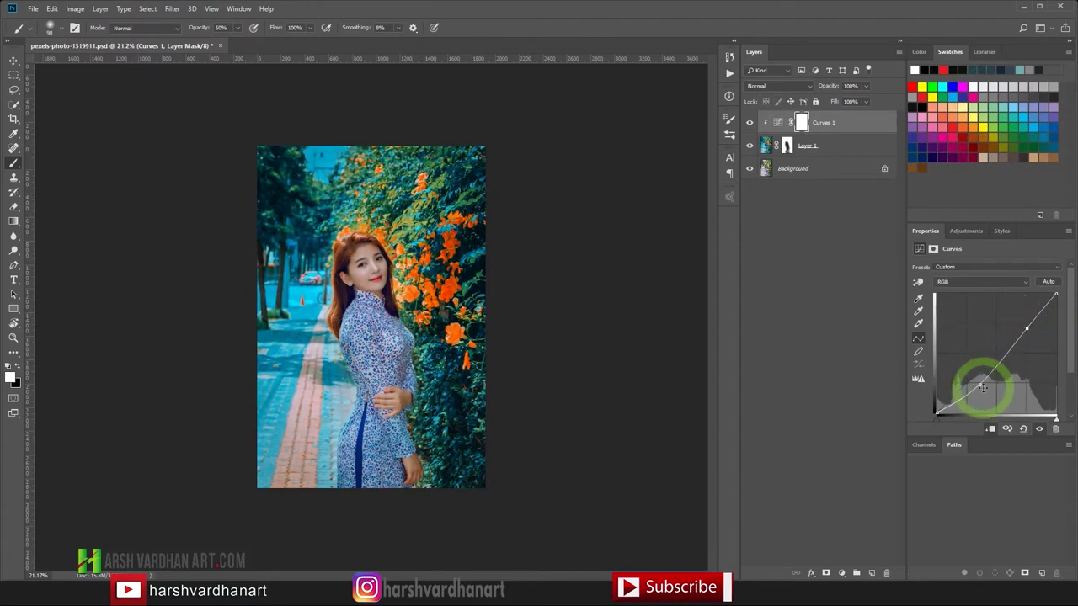
In the Blue channel, pull blue out of highlights and add it to shadows for teal-orange.
left_click(1009, 295)
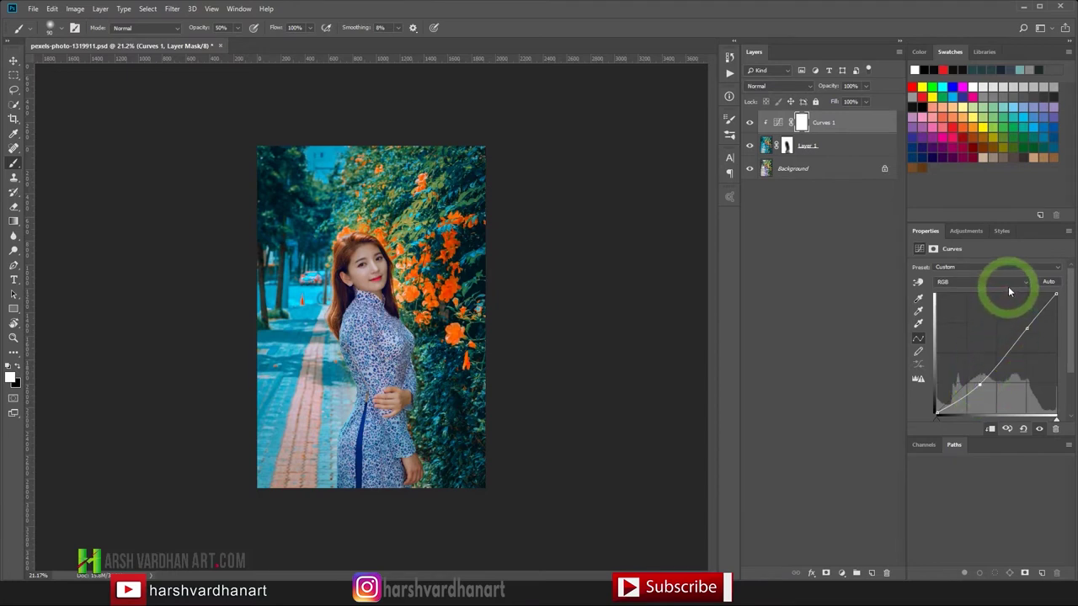
left_click_drag(1010, 290, 976, 320)
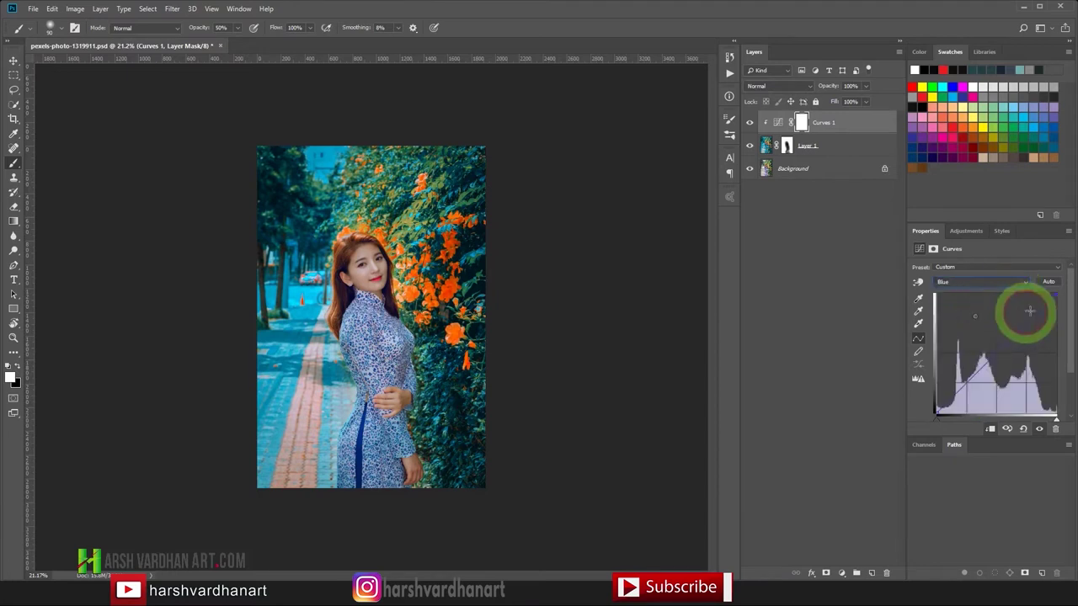
left_click_drag(969, 385, 937, 405)
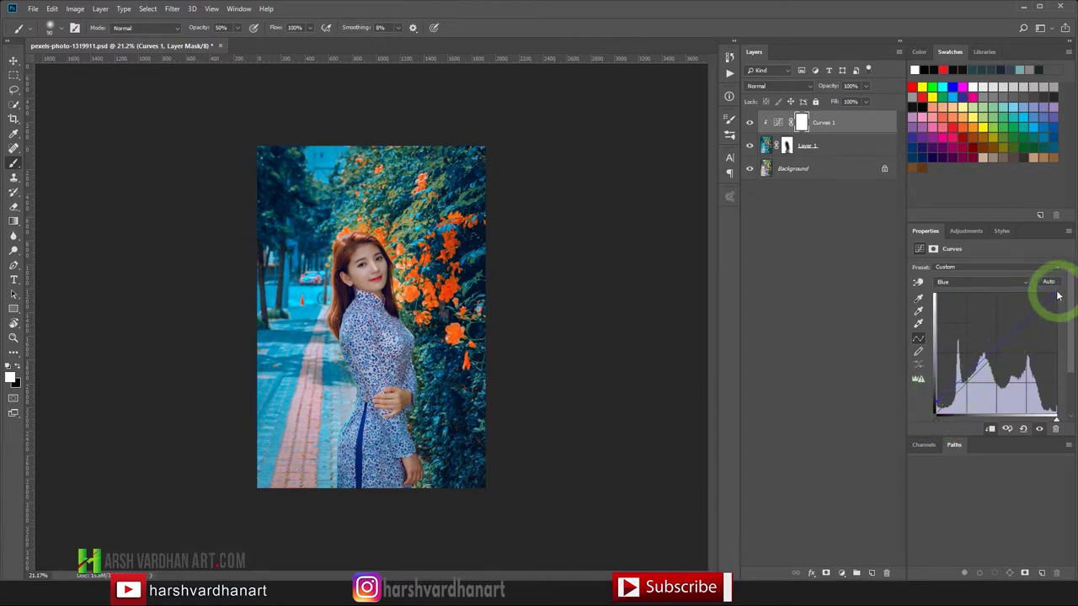
left_click_drag(1063, 296, 1058, 293)
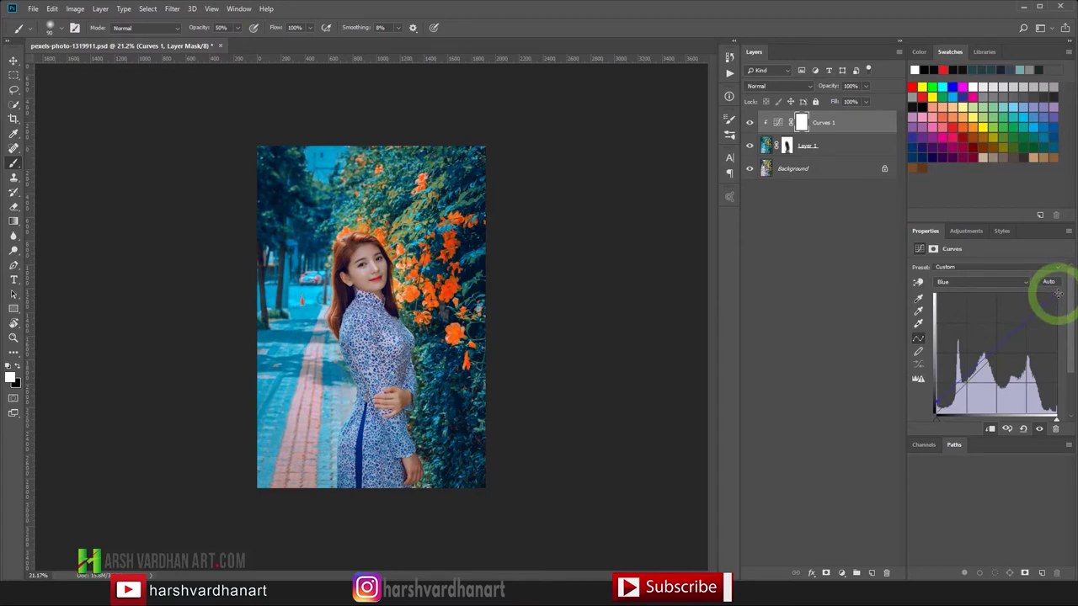
mouse_move(1058, 293)
left_mouse_down()
mouse_move(1031, 292)
mouse_move(1045, 304)
mouse_move(1062, 296)
left_mouse_up()
left_click_drag(937, 411, 931, 397)
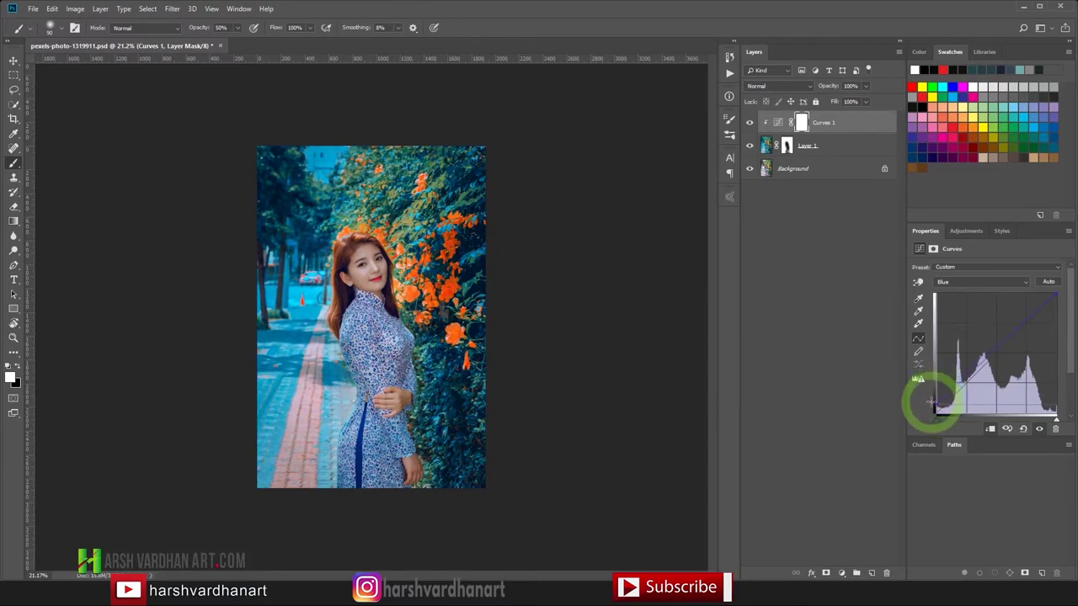
Fine-tune the shadow and highlight points of the combined RGB curve.
left_click(970, 285)
left_click(970, 294)
left_click_drag(955, 389, 979, 386)
left_click_drag(1028, 328, 1029, 331)
mouse_move(979, 389)
left_mouse_down()
mouse_move(969, 390)
mouse_move(978, 384)
left_mouse_up()
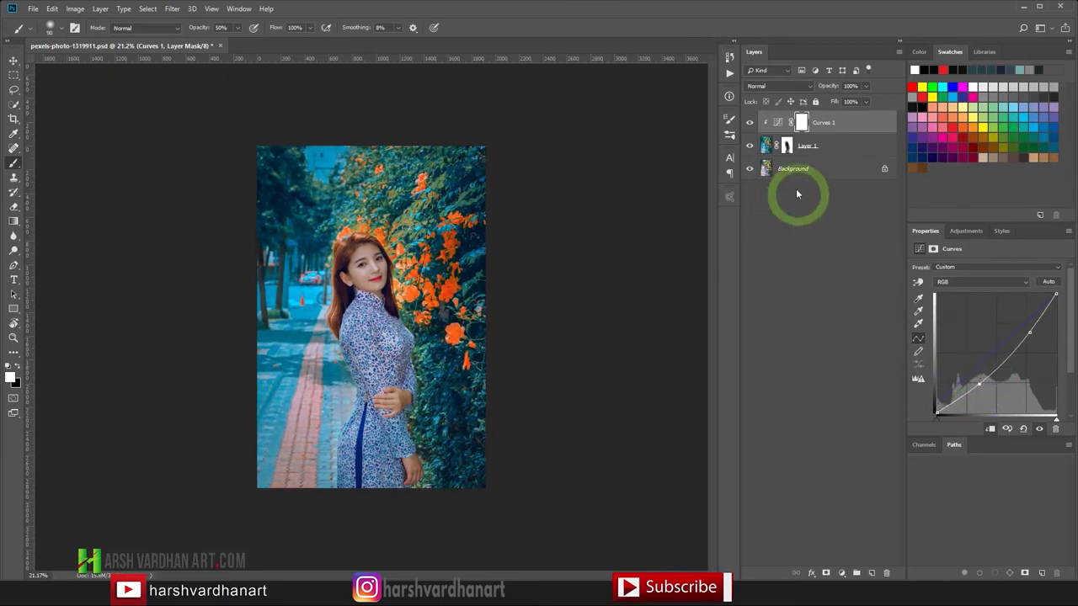
Compare the image with and without the Curves adjustment.
left_click(750, 124)
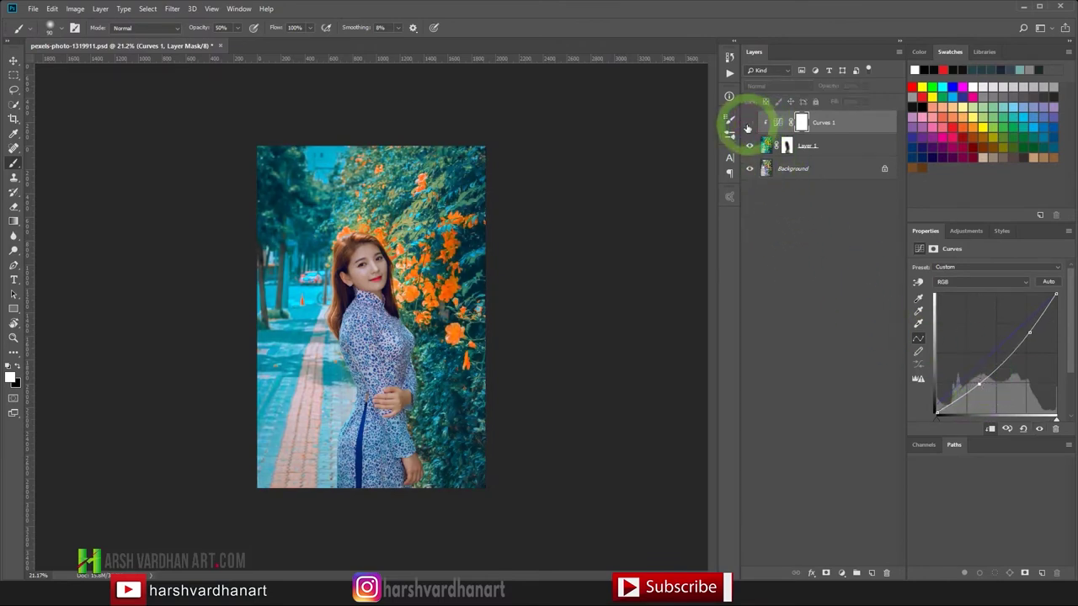
left_click(750, 123)
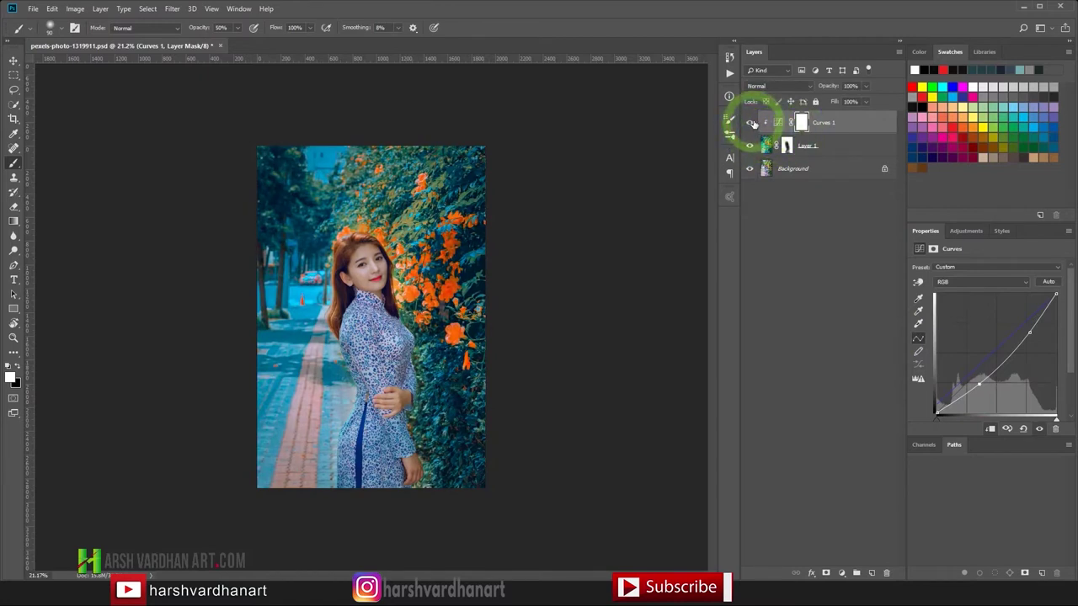
left_click(750, 124)
left_click(750, 123)
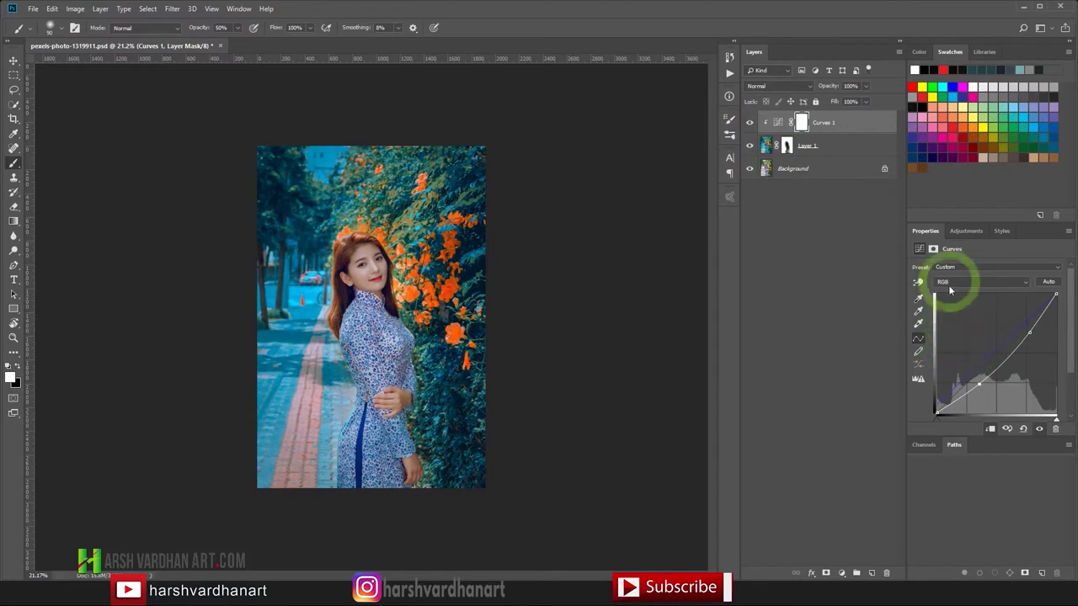
Add a clipped Levels layer above Curves 1, raising the black input and setting midtones to 1.13.
left_click(966, 231)
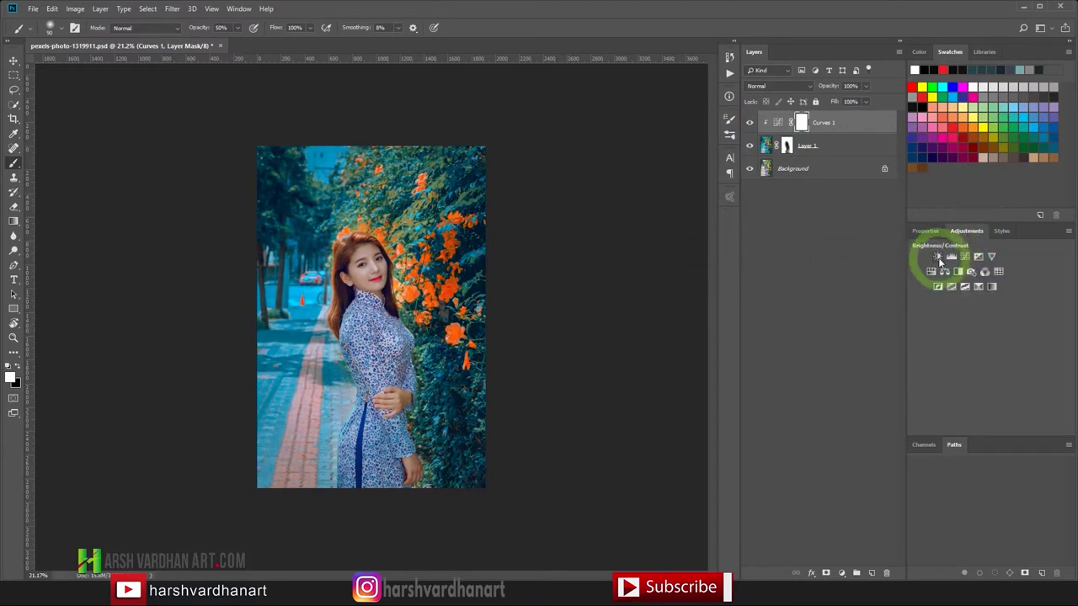
left_click(951, 257)
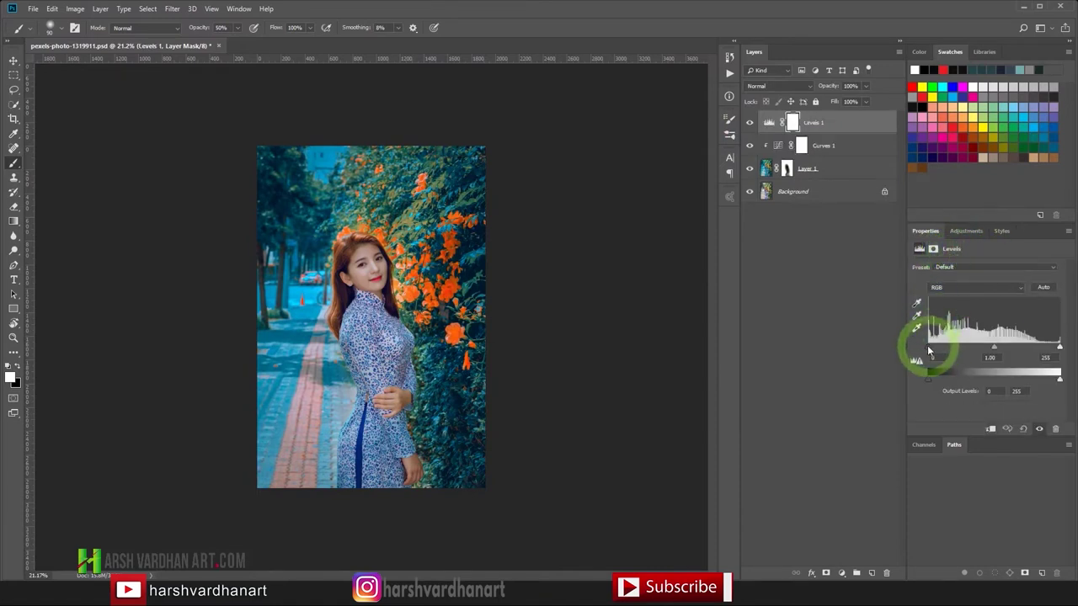
mouse_move(935, 352)
left_mouse_down()
mouse_move(928, 338)
mouse_move(931, 349)
left_mouse_up()
left_click(993, 347)
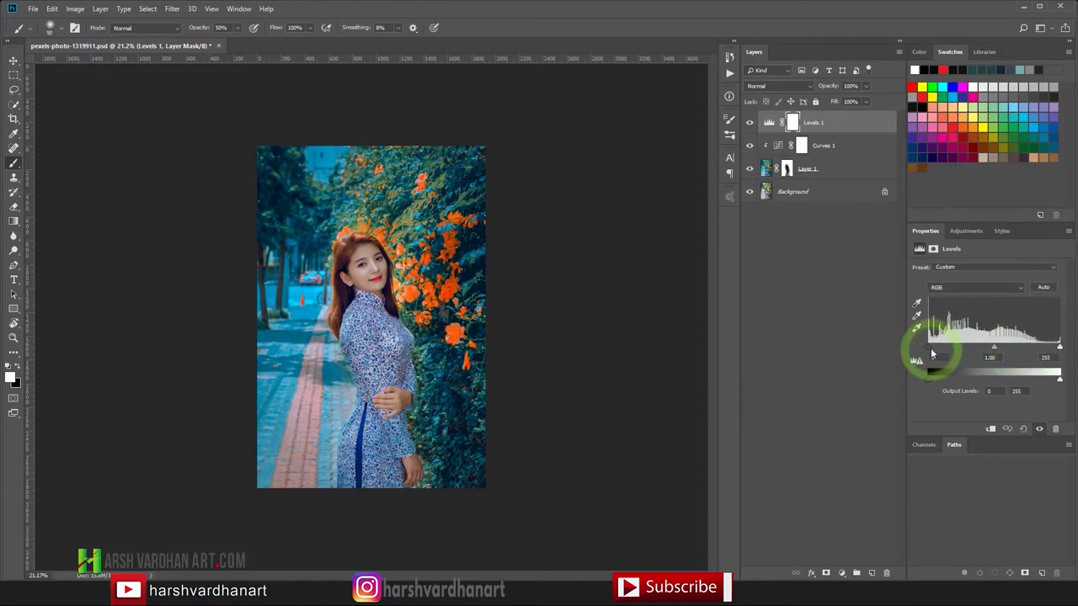
mouse_move(928, 345)
left_mouse_down()
mouse_move(950, 349)
mouse_move(939, 349)
left_mouse_up()
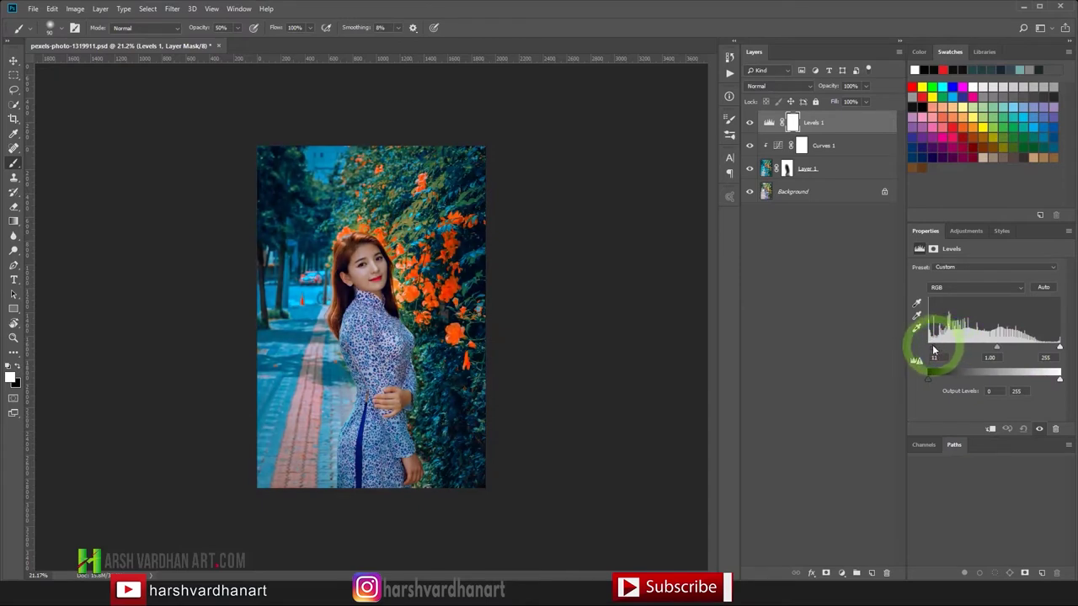
left_click(990, 431)
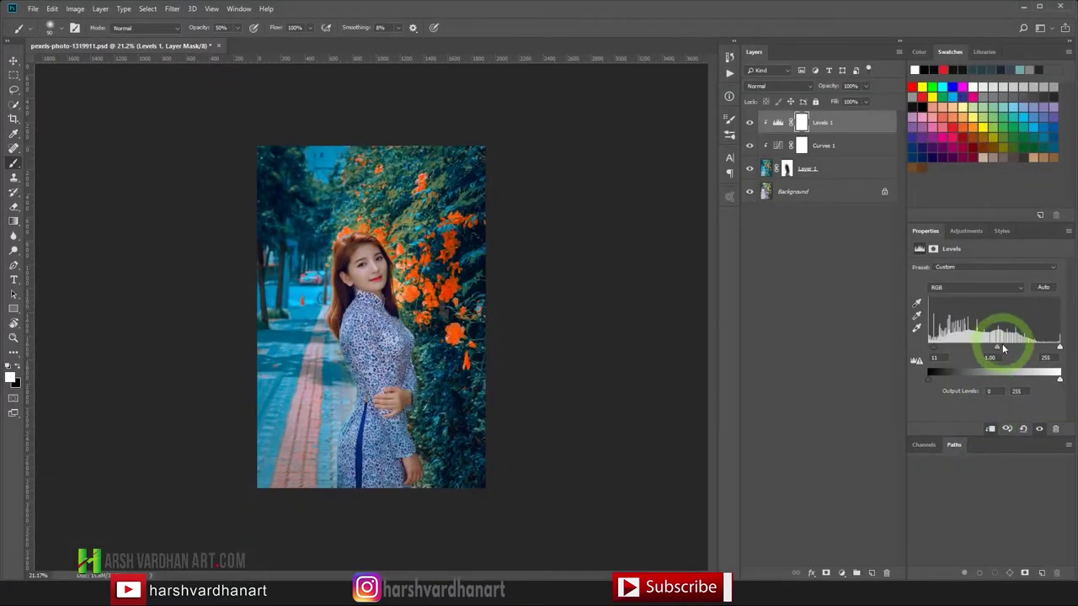
left_click_drag(998, 348, 990, 347)
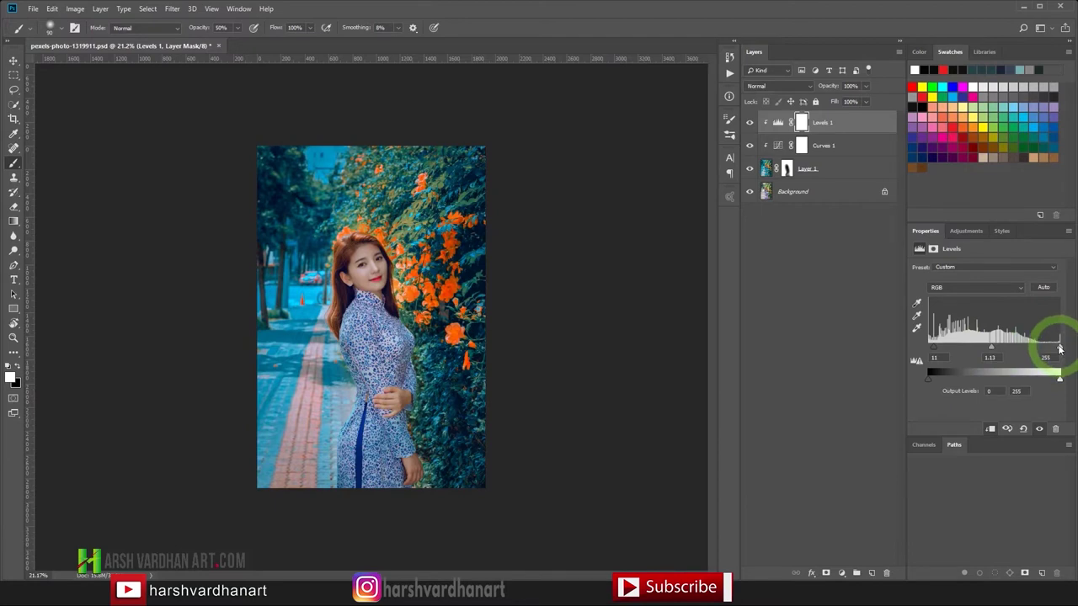
mouse_move(1059, 349)
left_mouse_down()
mouse_move(1040, 348)
mouse_move(1059, 348)
left_mouse_up()
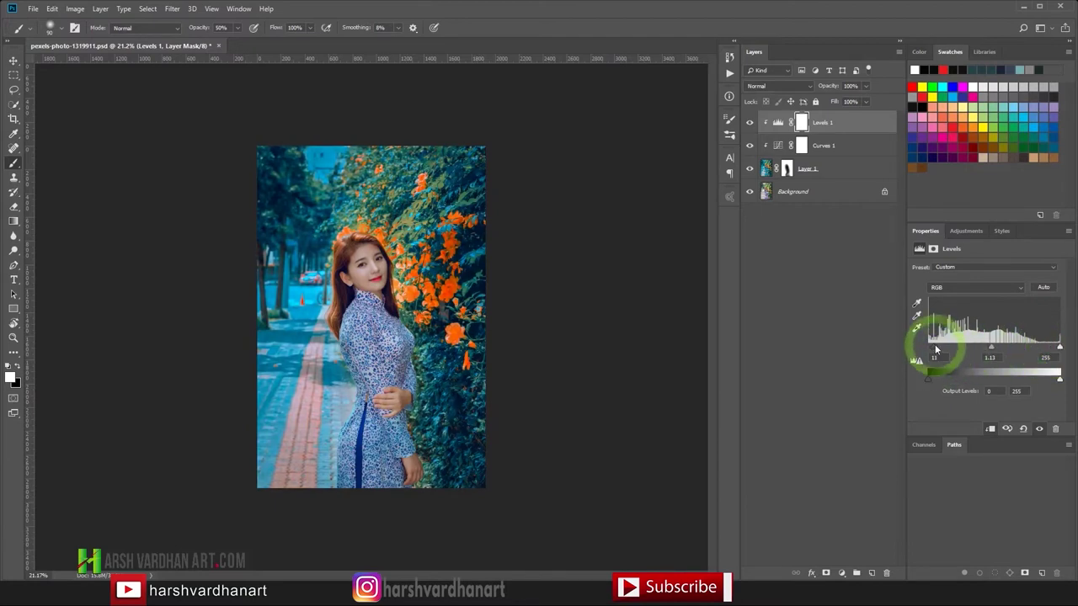
mouse_move(937, 350)
left_mouse_down()
mouse_move(969, 348)
mouse_move(936, 349)
left_mouse_up()
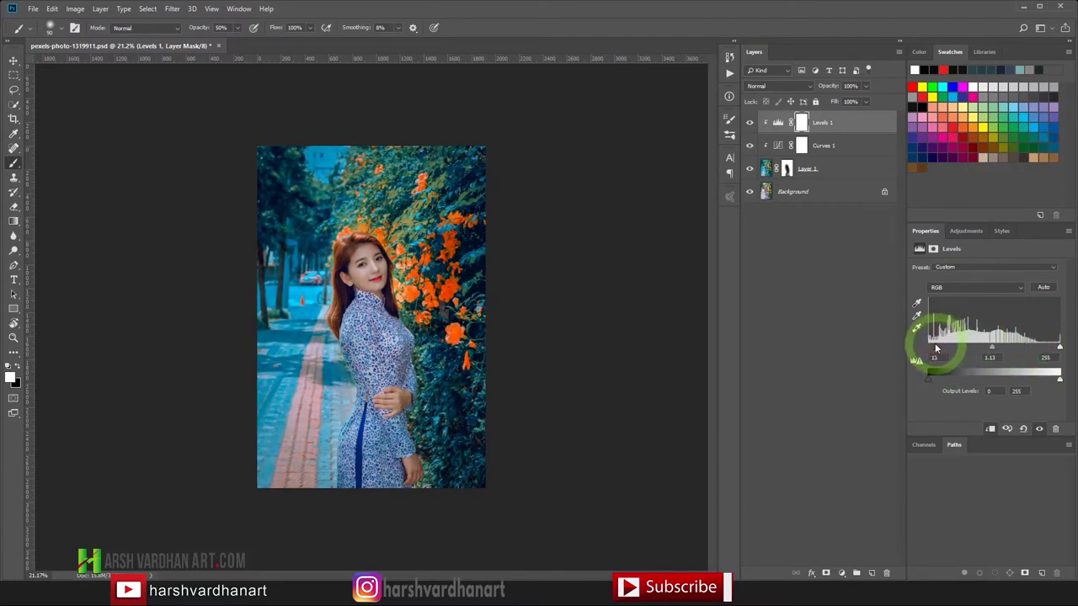
Lift the Blue channel midtones in Levels, leaving its highlights unchanged.
left_click(985, 290)
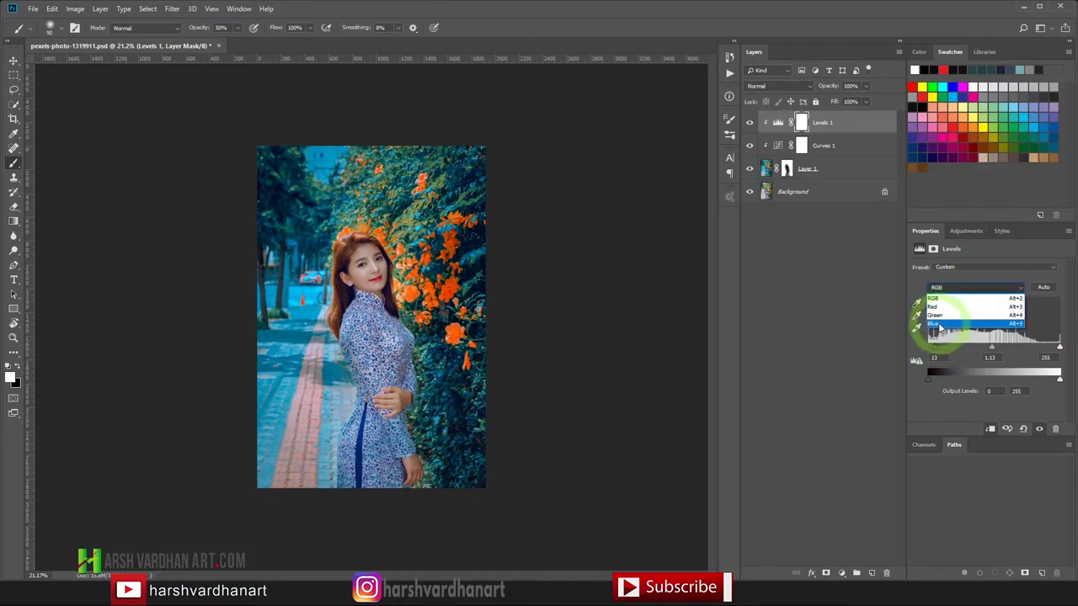
left_click(947, 325)
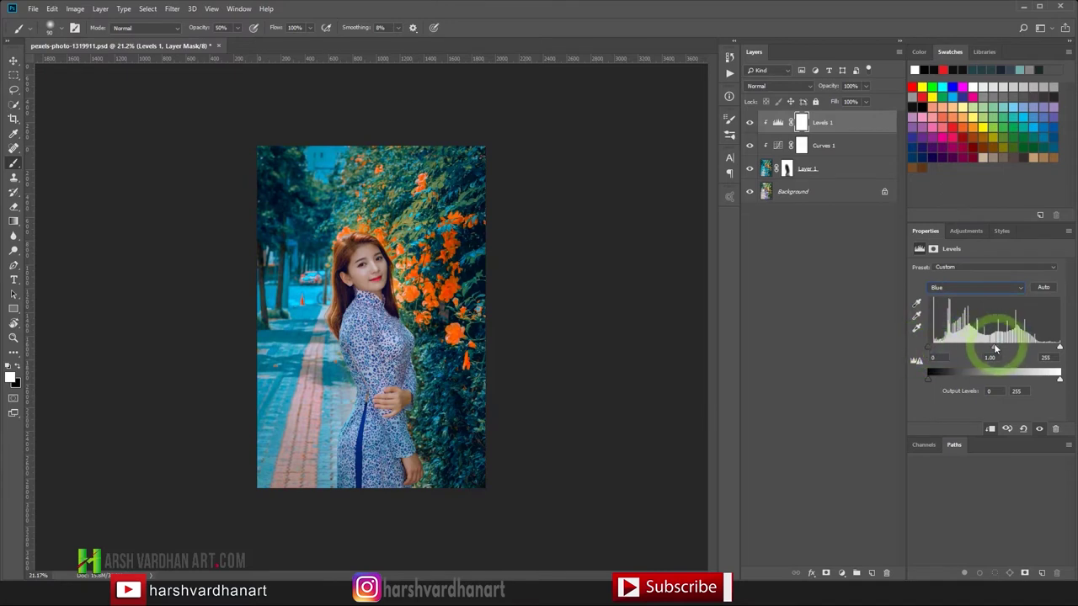
left_click_drag(997, 348, 999, 323)
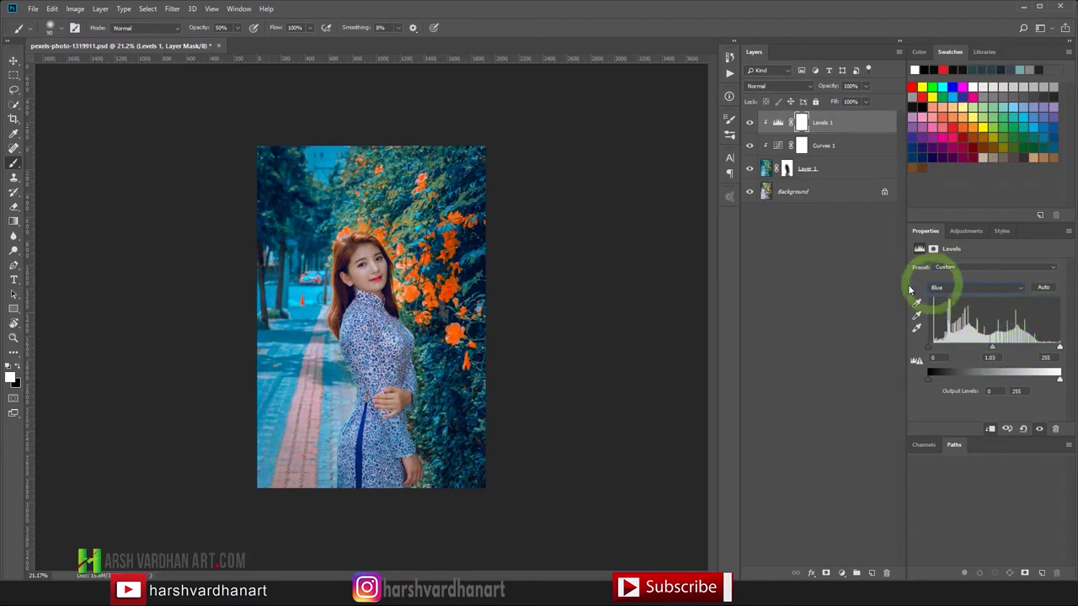
mouse_move(1059, 352)
left_mouse_down()
mouse_move(1045, 350)
mouse_move(1059, 350)
left_mouse_up()
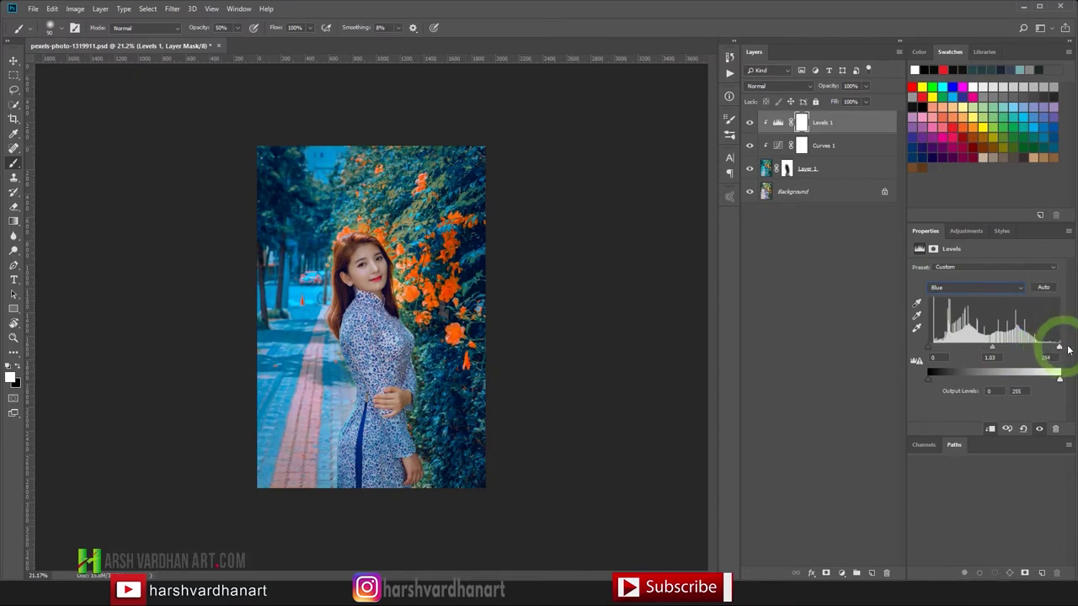
Lower the Green channel black point and set its midtones to 1.07, highlights kept at 255.
left_click(977, 288)
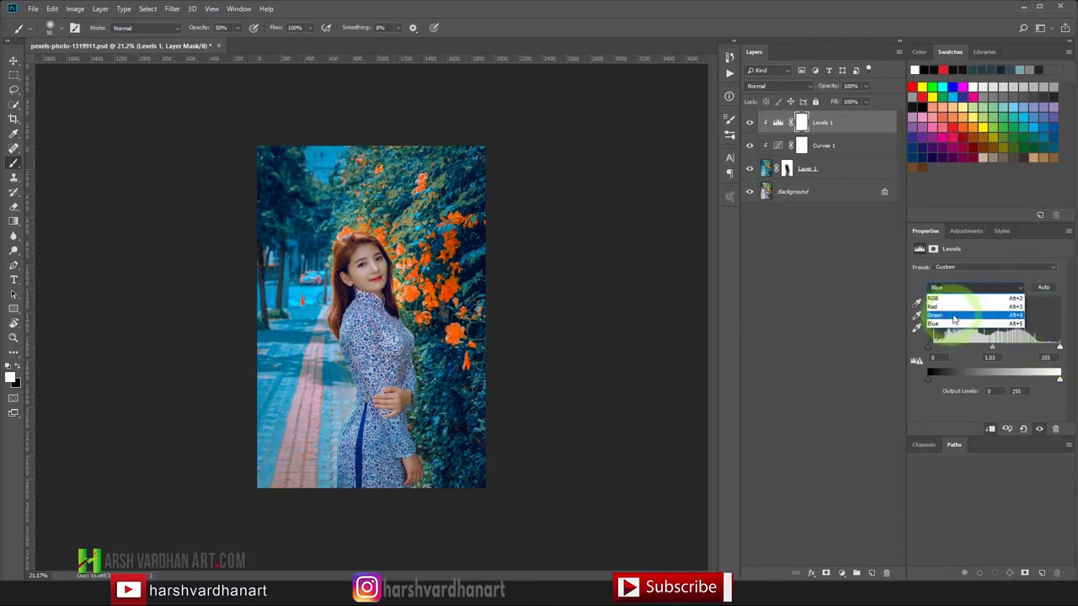
left_click(939, 315)
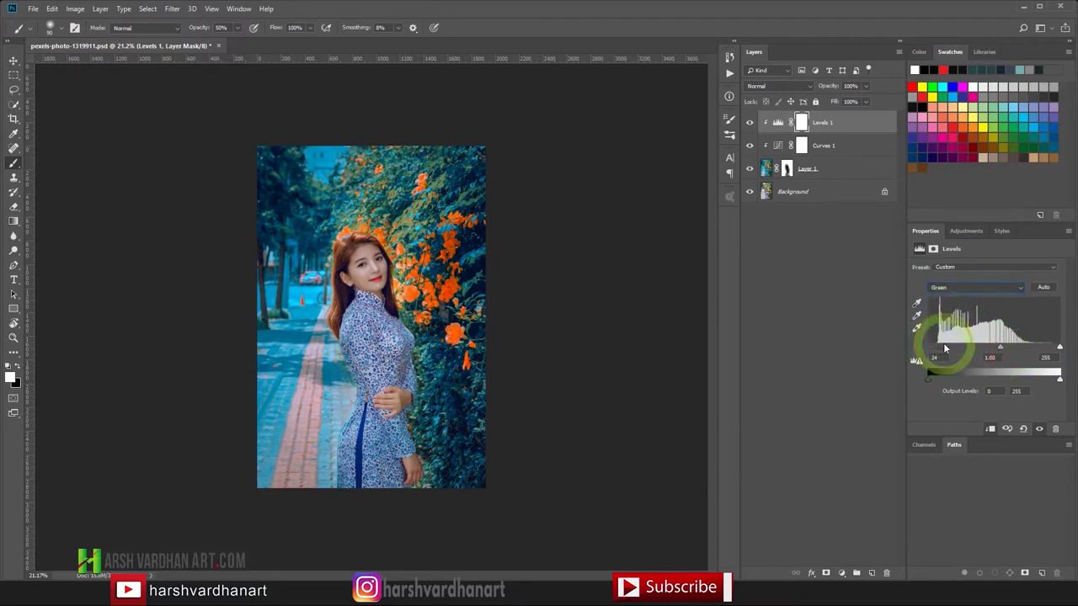
left_click_drag(945, 348, 933, 350)
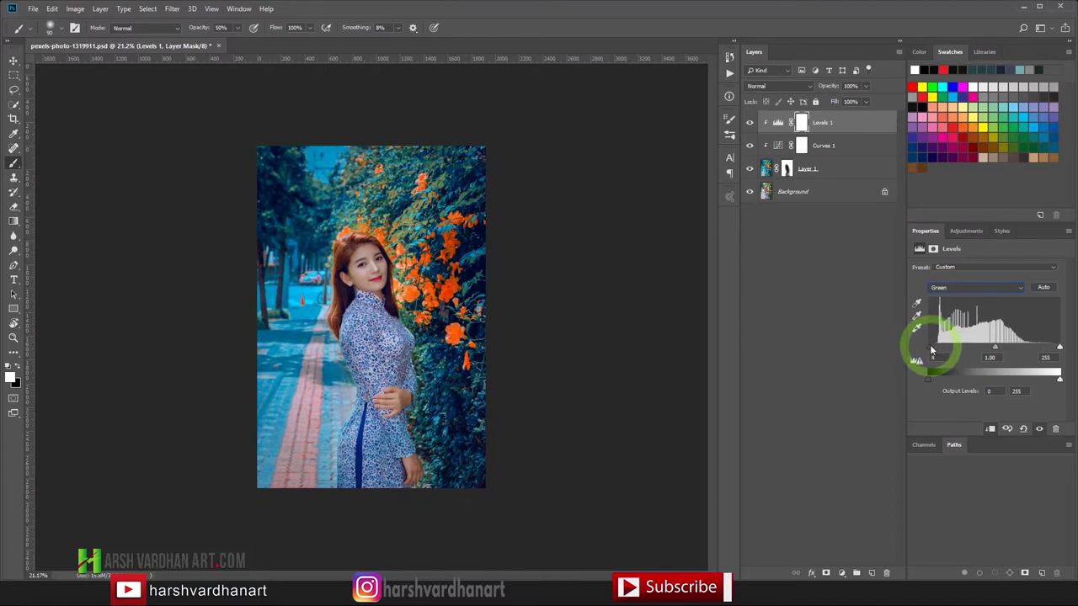
left_click_drag(933, 349, 994, 348)
left_click(996, 348)
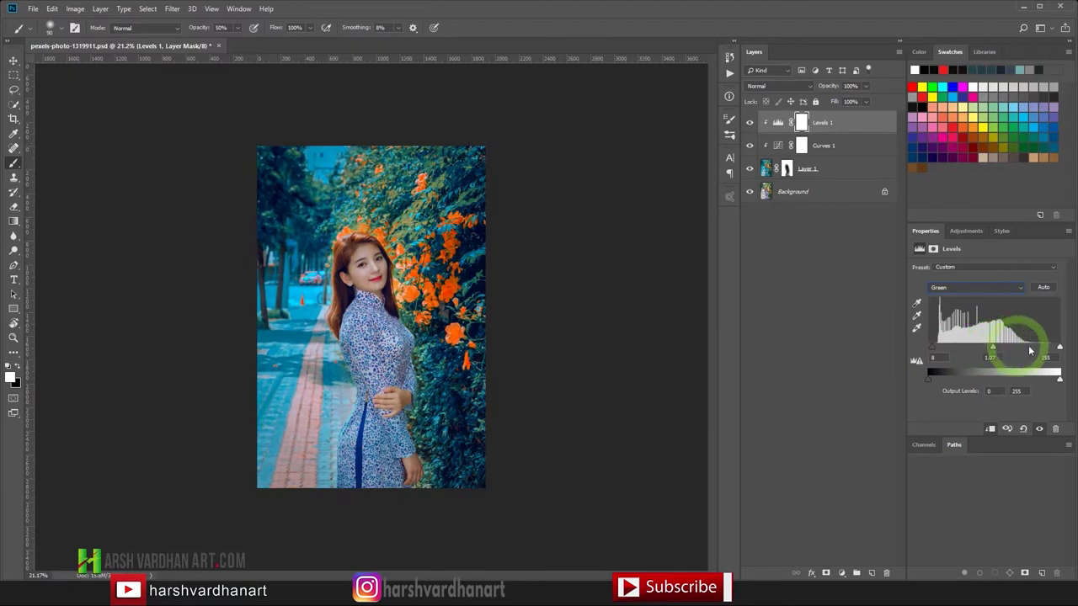
left_click(1059, 349)
mouse_move(1058, 349)
left_mouse_down()
mouse_move(1049, 348)
mouse_move(1061, 352)
left_mouse_up()
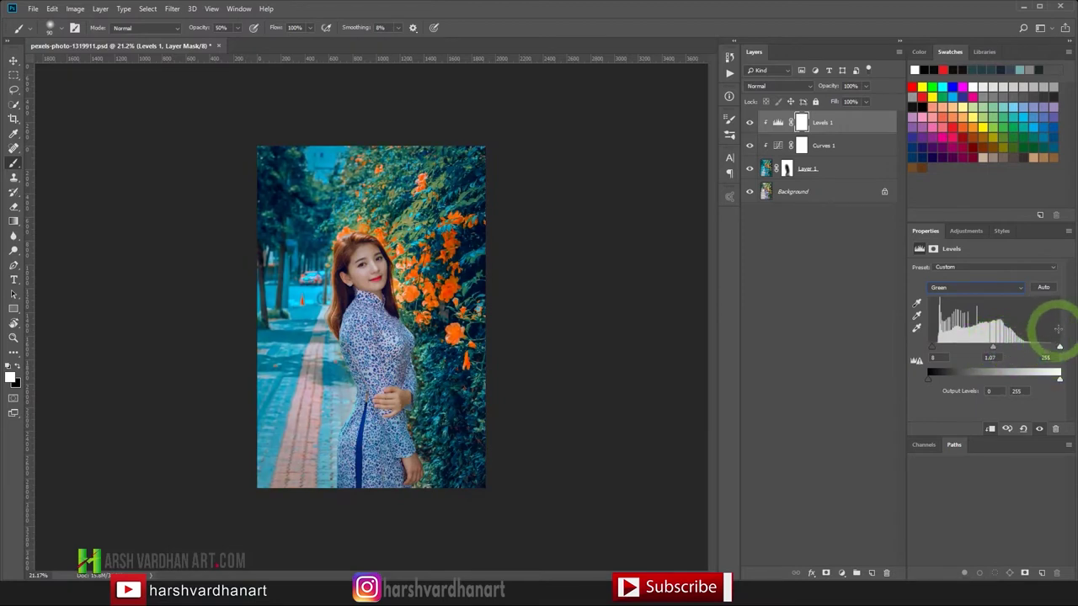
Set the Red channel levels to 9, 1.13 and 239 to warm the reds.
left_click(984, 298)
left_click(977, 290)
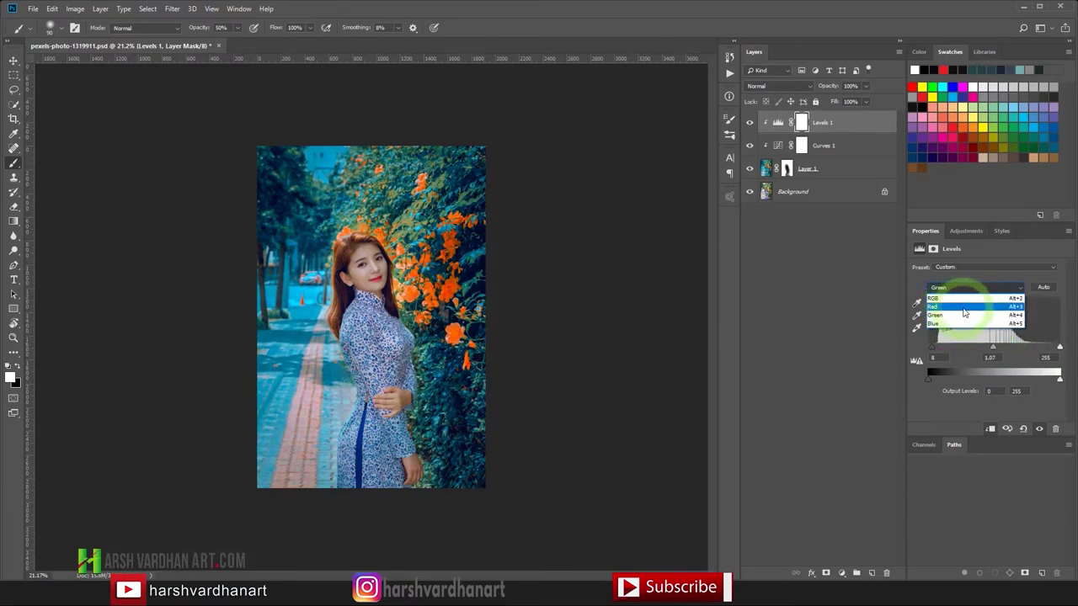
left_click(963, 308)
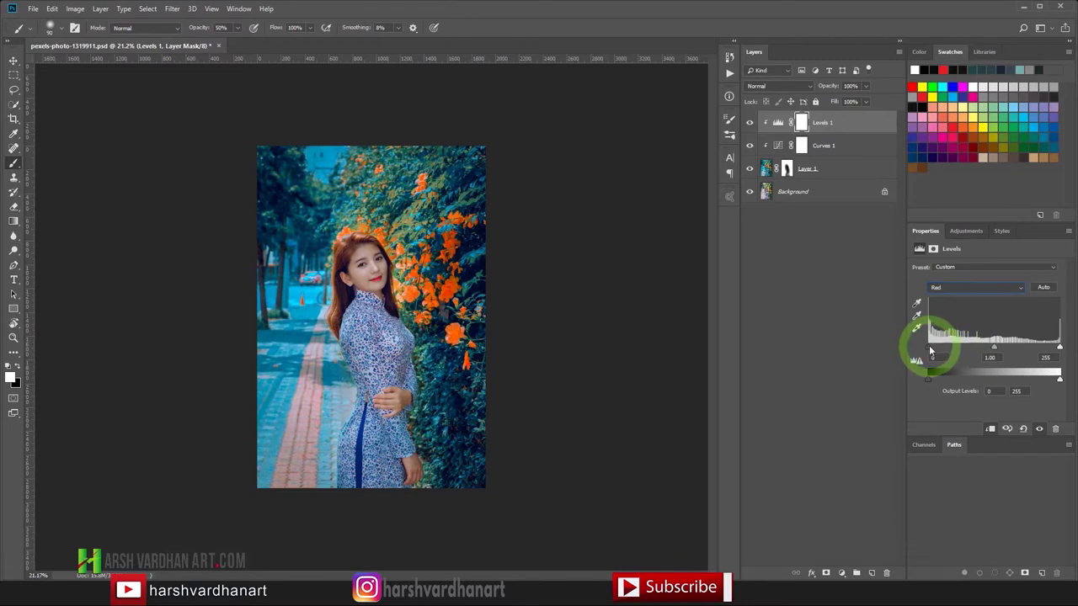
mouse_move(930, 351)
left_mouse_down()
mouse_move(944, 351)
mouse_move(930, 351)
left_mouse_up()
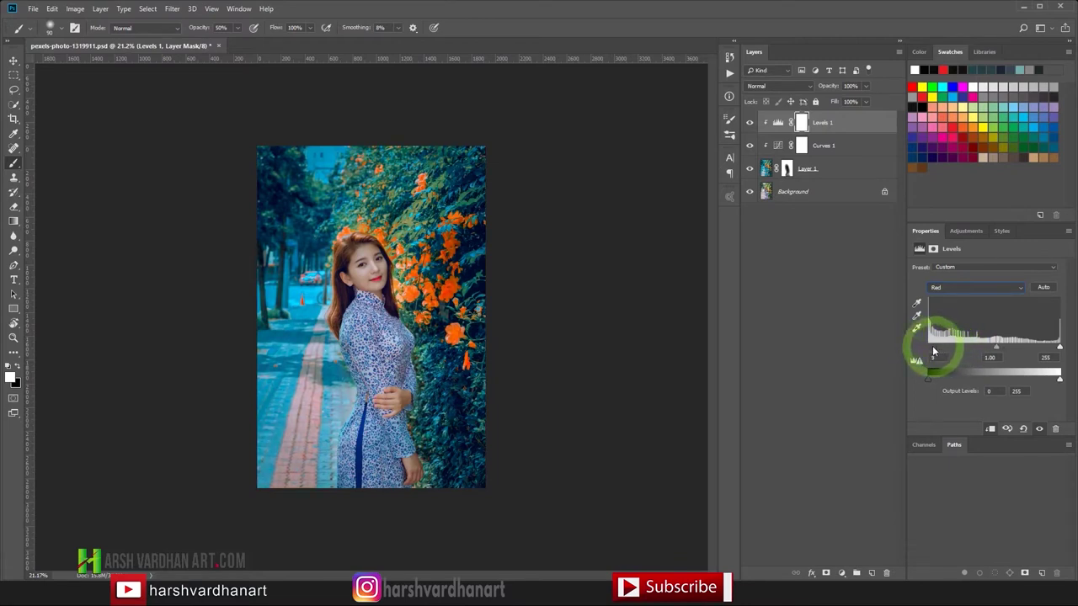
left_click_drag(997, 351, 992, 350)
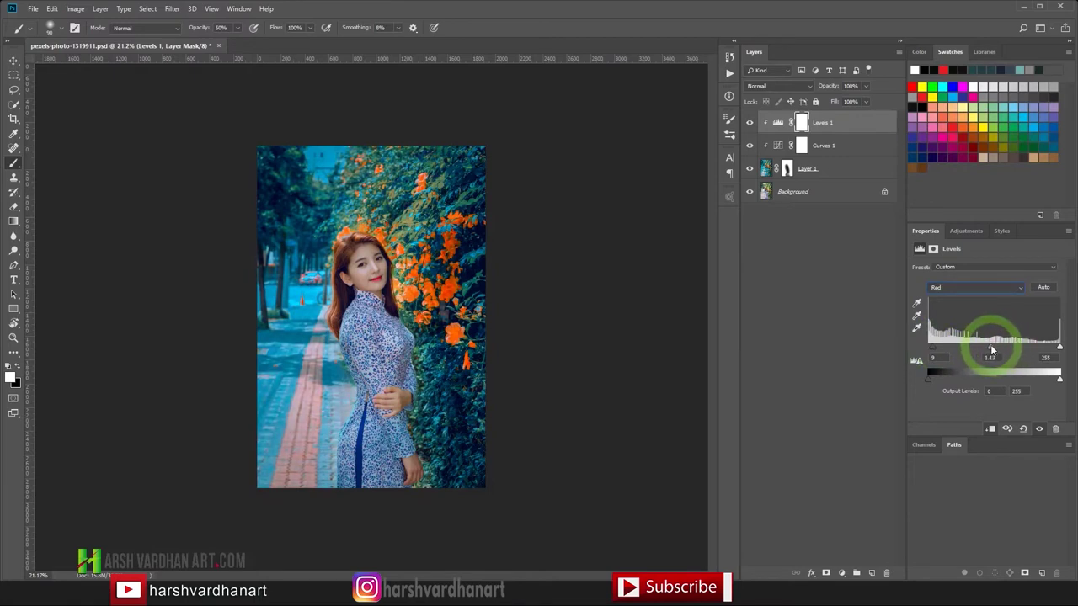
left_click(1059, 350)
mouse_move(1059, 349)
left_mouse_down()
mouse_move(1032, 352)
mouse_move(1051, 349)
left_mouse_up()
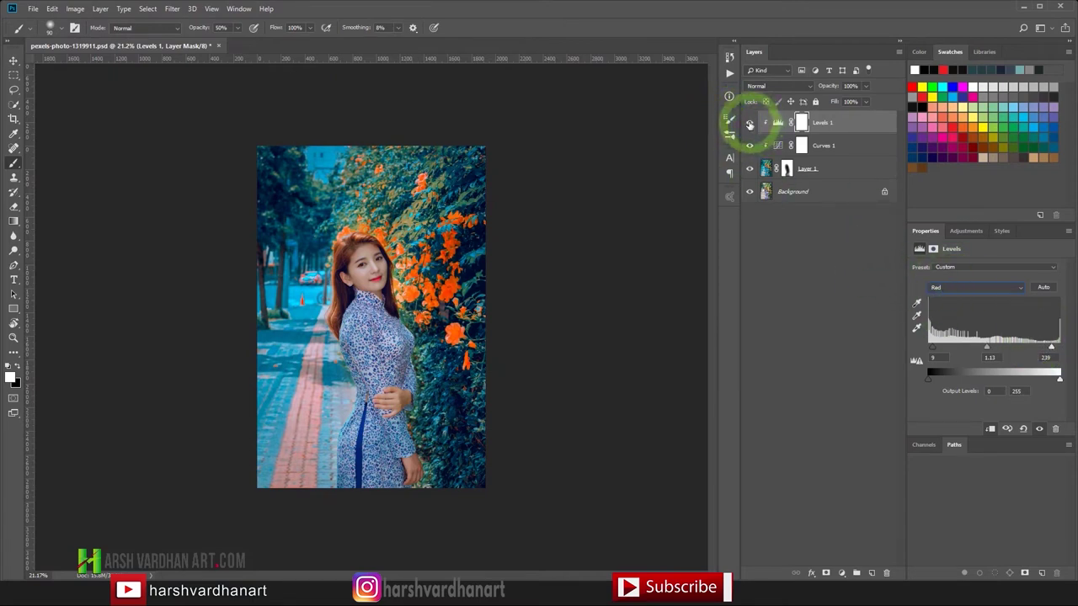
Compare the photo with and without Levels 1, then save the document.
left_click(749, 123)
left_click(749, 124)
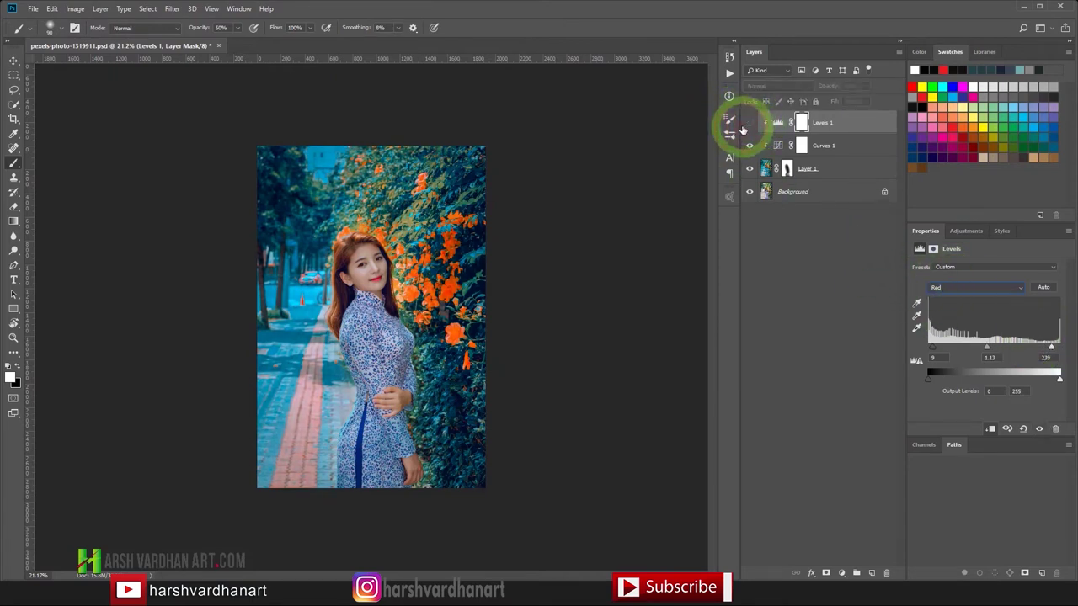
left_click(749, 123)
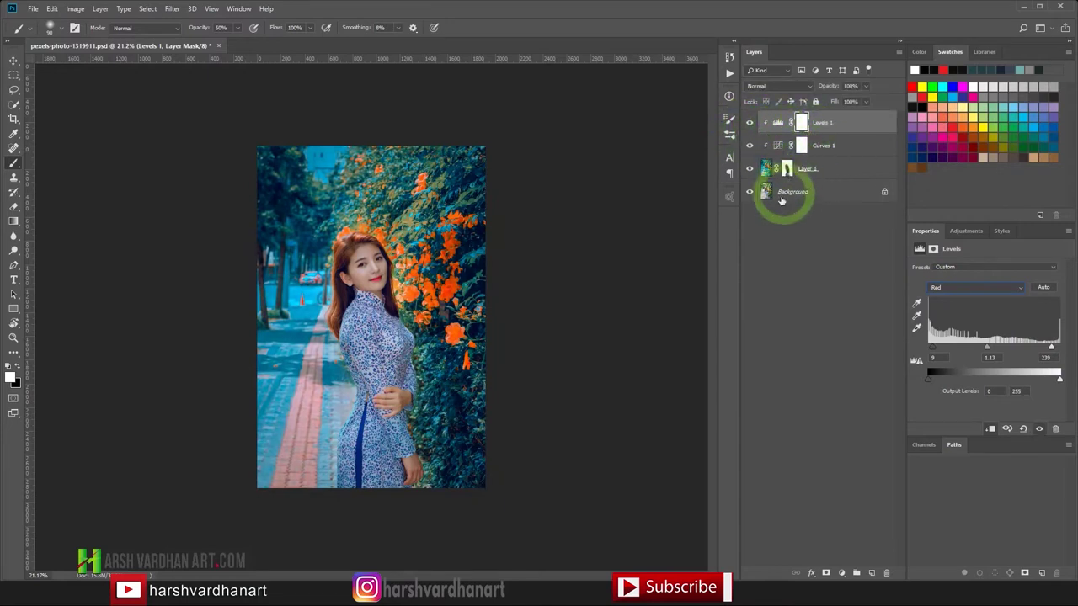
key("ctrl+s")
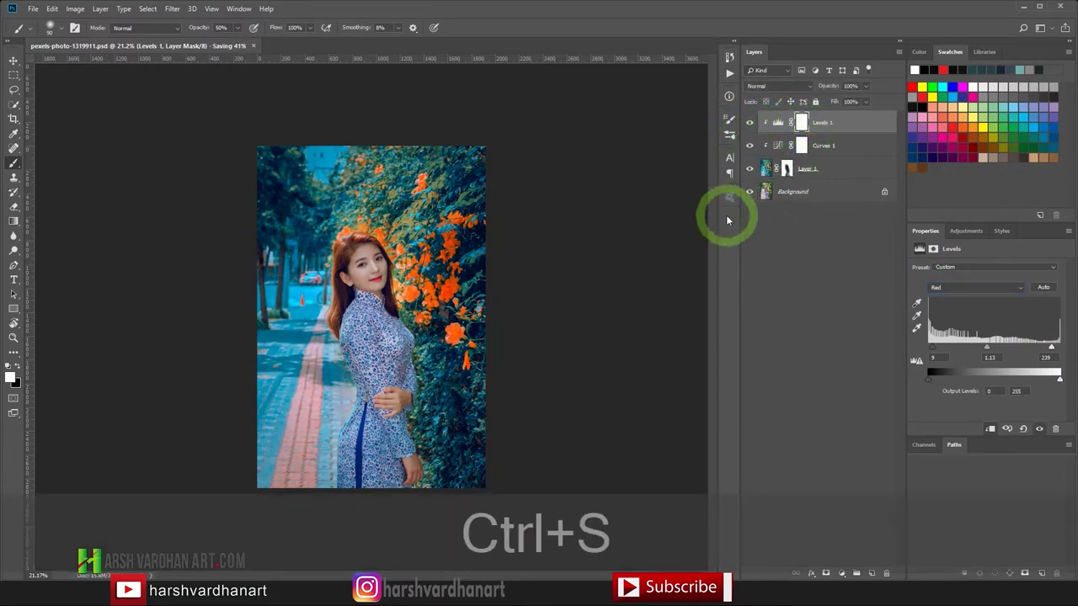
Stamp all visible layers into a merged Layer 2 above Levels 1.
left_click(775, 168)
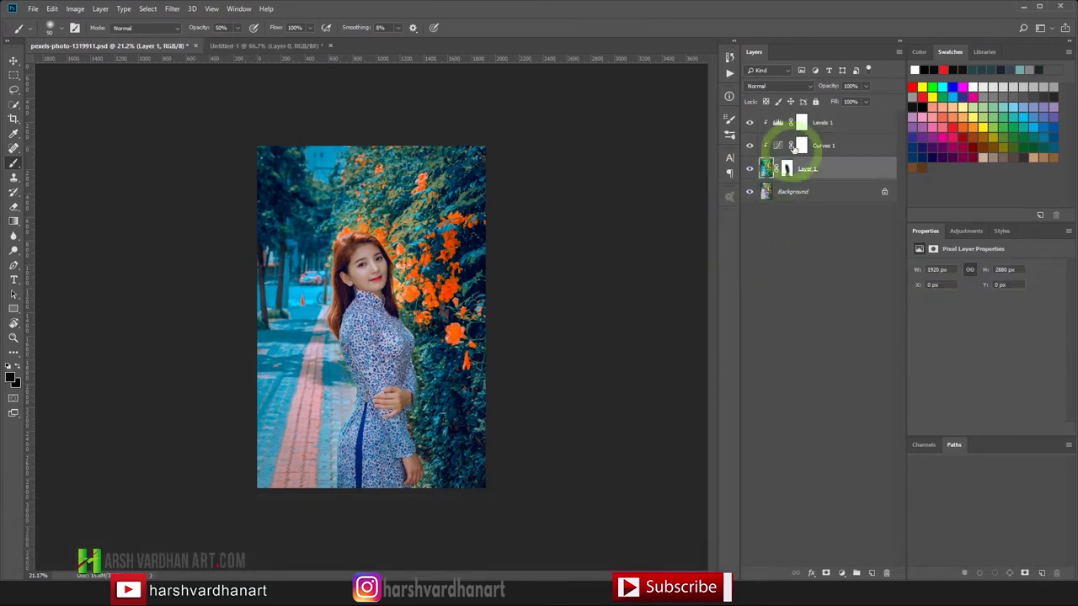
left_click(838, 126)
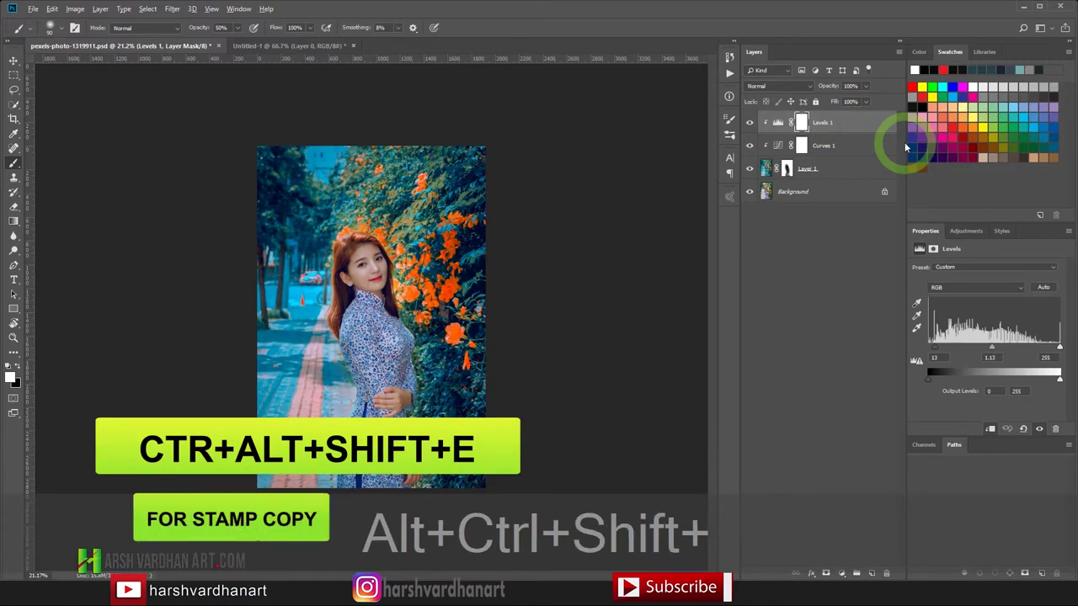
key("ctrl+alt+shift+e")
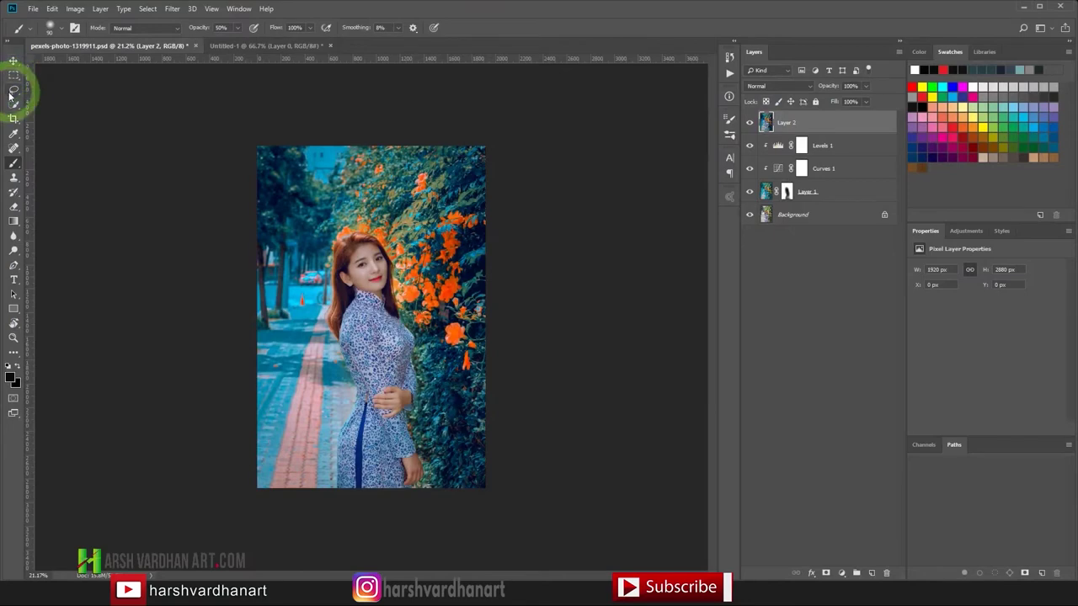
Outline the woman's figure with the Lasso tool.
key("l")
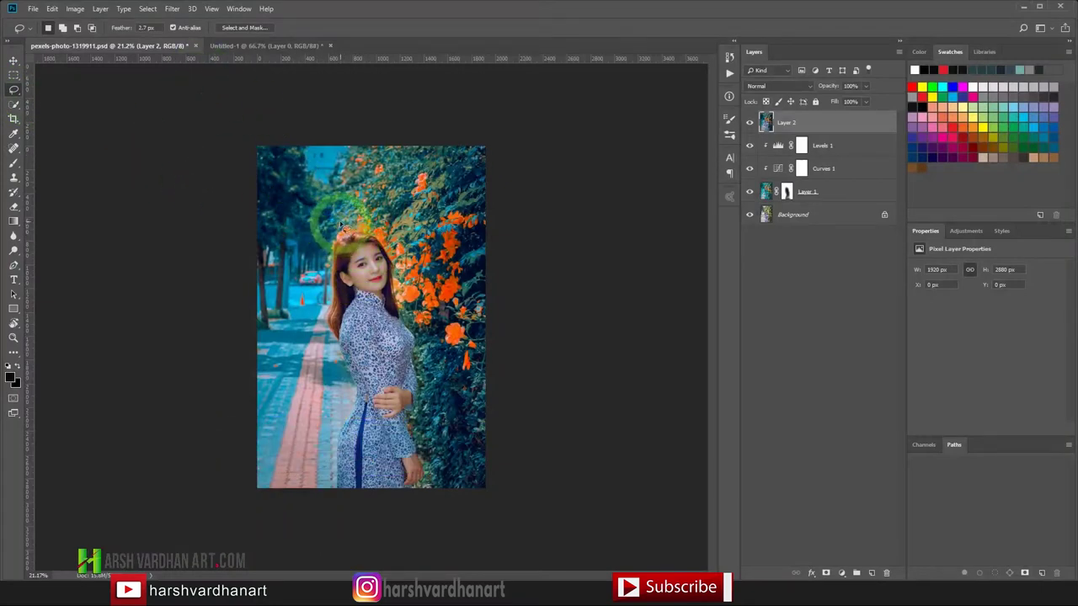
mouse_move(340, 226)
left_mouse_down()
mouse_move(322, 244)
mouse_move(333, 304)
mouse_move(321, 335)
left_mouse_up()
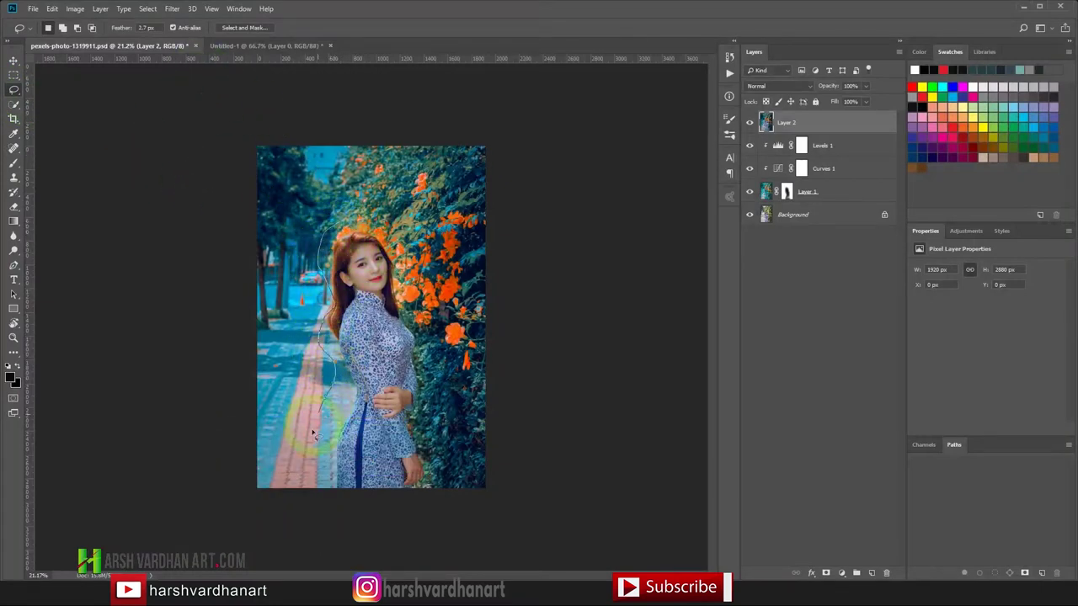
mouse_move(312, 434)
left_mouse_down()
mouse_move(367, 518)
mouse_move(461, 512)
mouse_move(477, 476)
mouse_move(444, 436)
mouse_move(426, 356)
mouse_move(375, 268)
left_mouse_up()
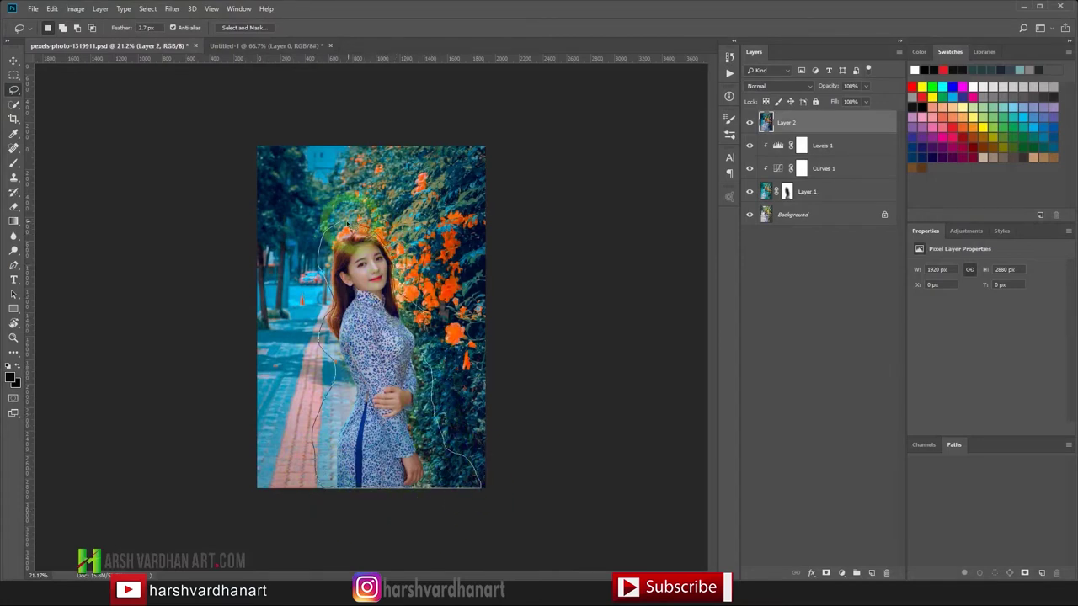
Add the woman's head to the lasso selection and open Content-Aware Fill.
left_click_drag(320, 238, 309, 247)
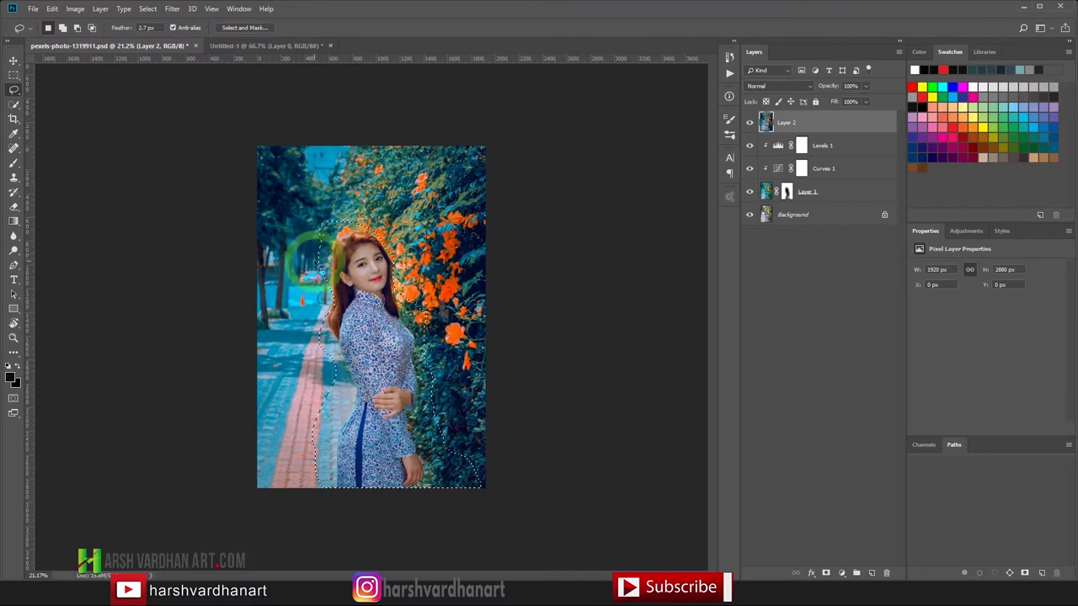
key("shift")
mouse_move(350, 332)
left_mouse_down()
mouse_move(442, 294)
mouse_move(420, 258)
mouse_move(389, 240)
mouse_move(345, 248)
left_mouse_up()
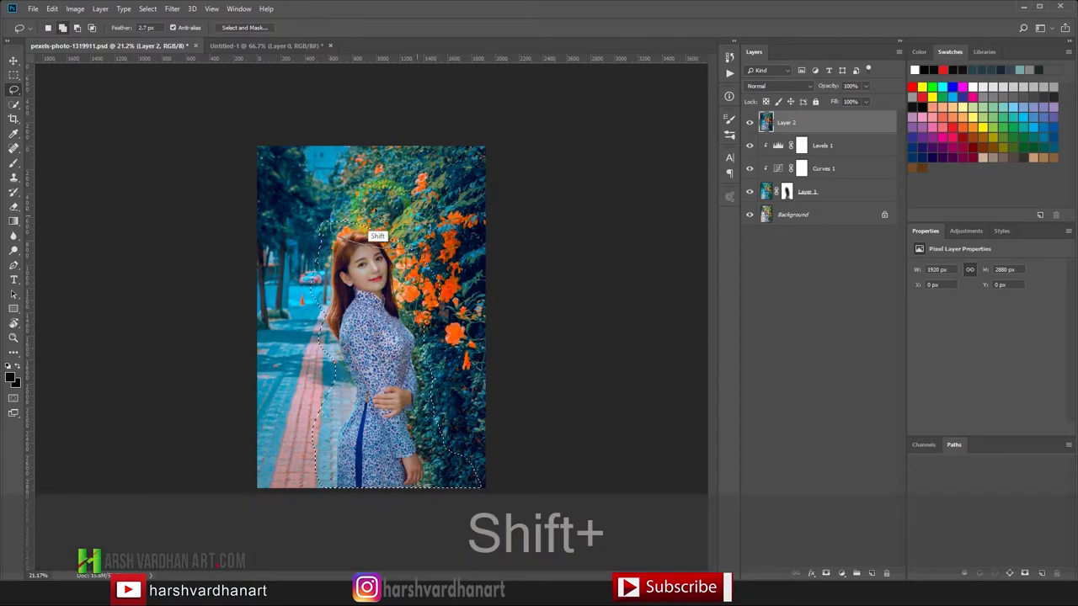
left_click_drag(360, 221, 430, 214)
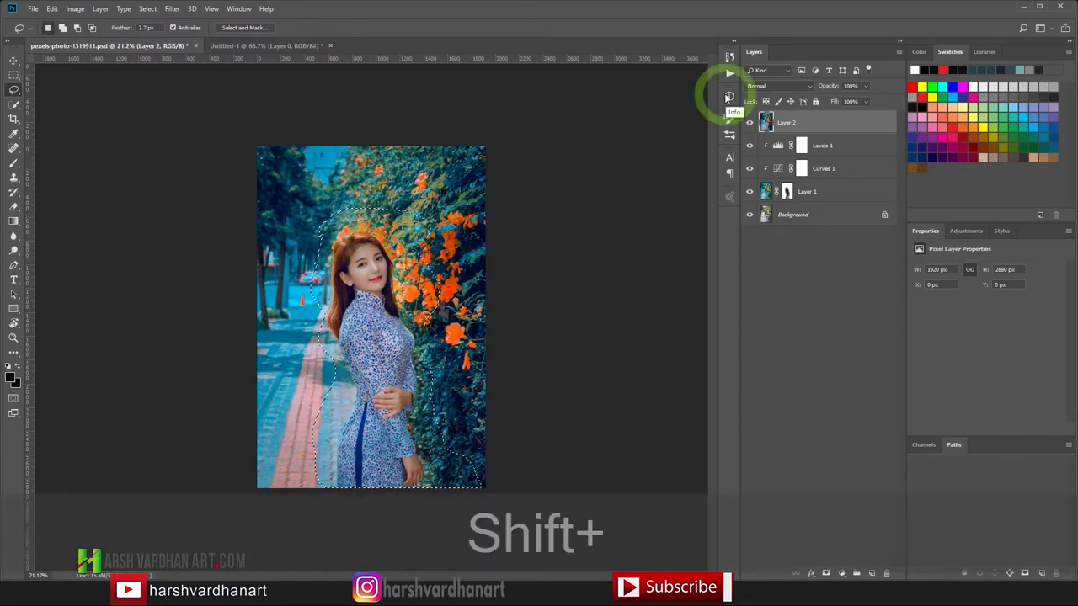
key("shift+BackSpace")
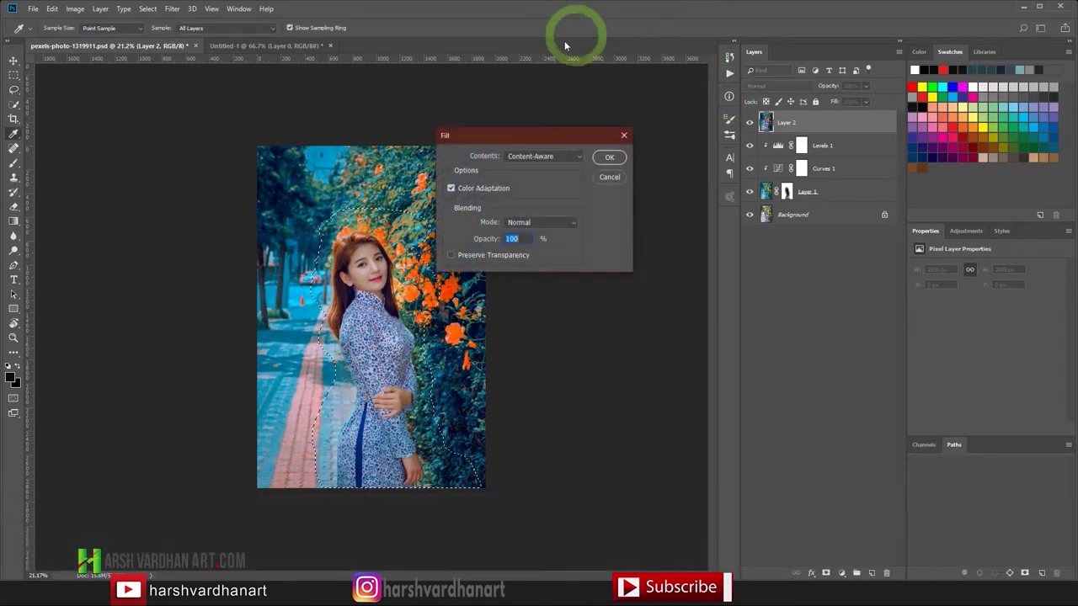
Apply a Content-Aware fill to the woman's selected area on Layer 2.
left_click_drag(524, 136, 586, 143)
left_click(621, 158)
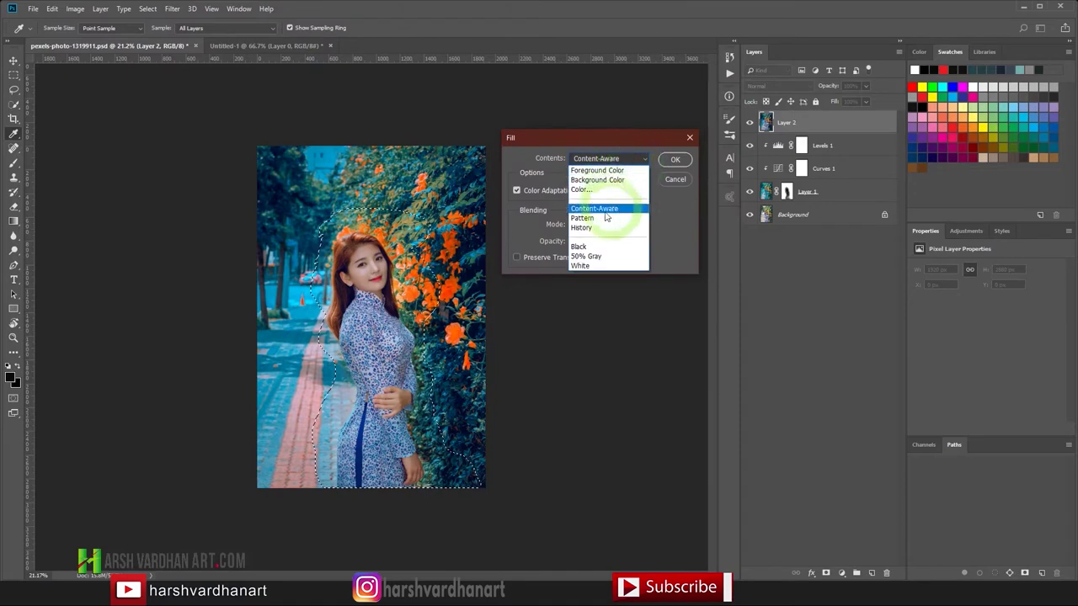
left_click(615, 216)
left_click(677, 160)
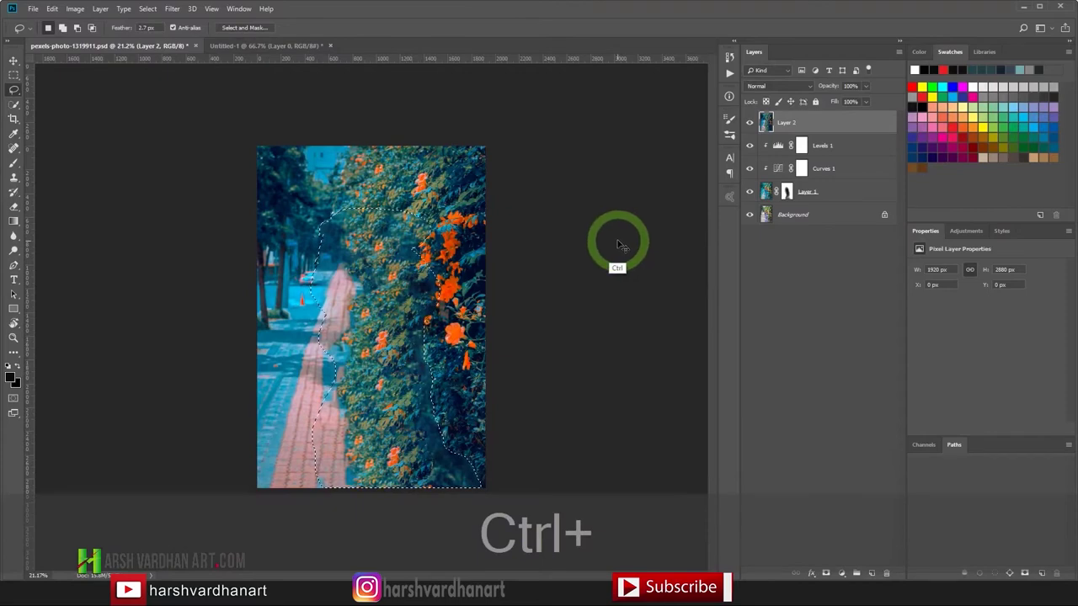
Deselect and zoom in and out to inspect the filled path and hedge.
key("ctrl+d")
key("space")
left_click_drag(418, 256, 362, 272)
left_click_drag(458, 217, 416, 313)
left_click_drag(485, 237, 418, 235)
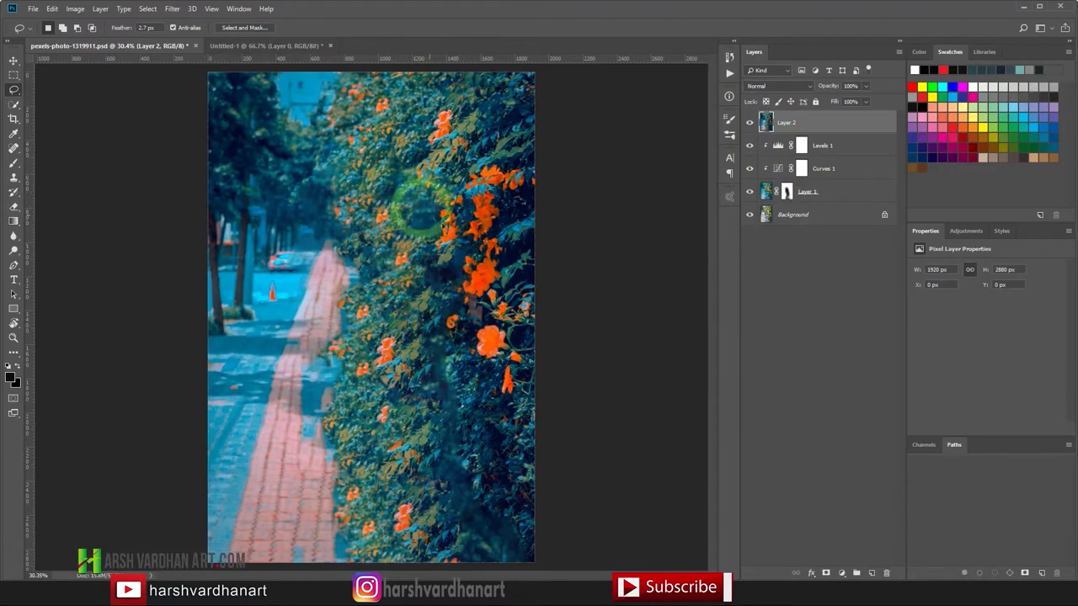
left_click_drag(517, 210, 438, 274)
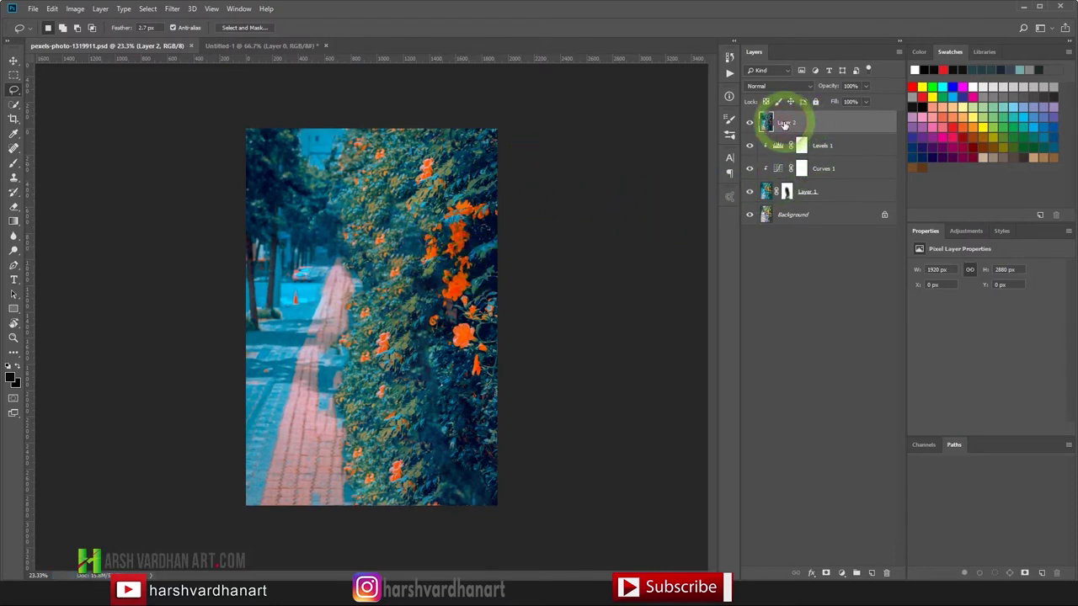
Rename the filled Layer 2 to bg.
double_click(784, 123)
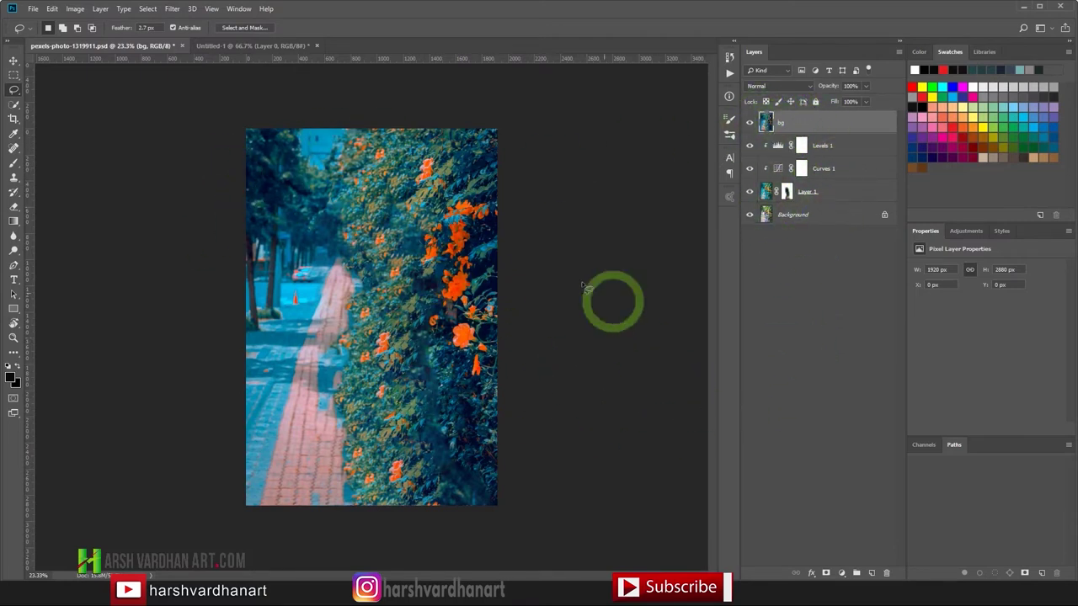
Add a Gradient fill layer using the Foreground to Transparent gradient.
left_click(840, 573)
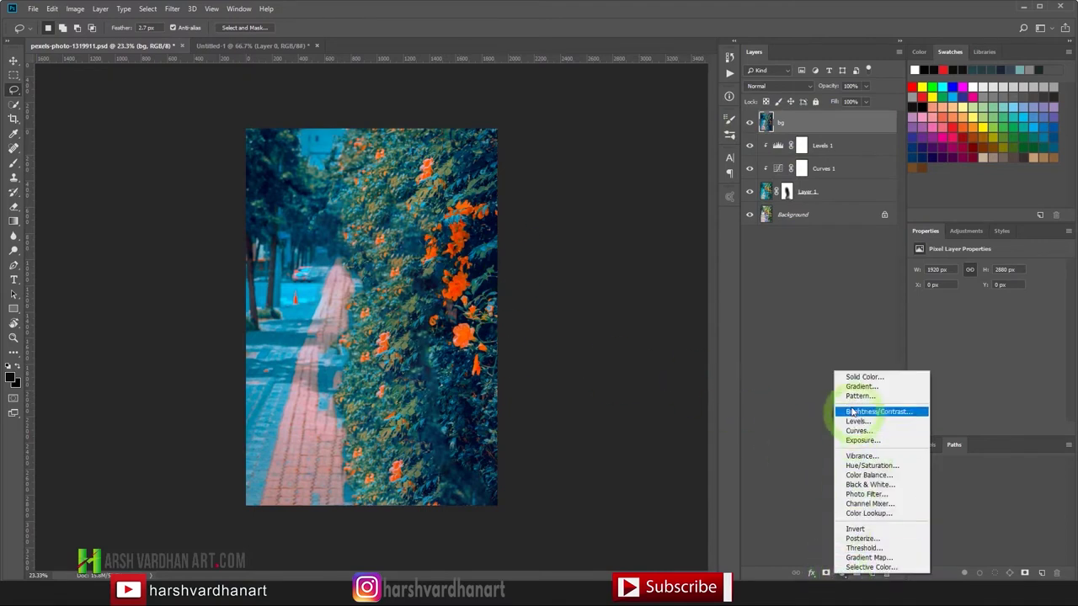
left_click(869, 386)
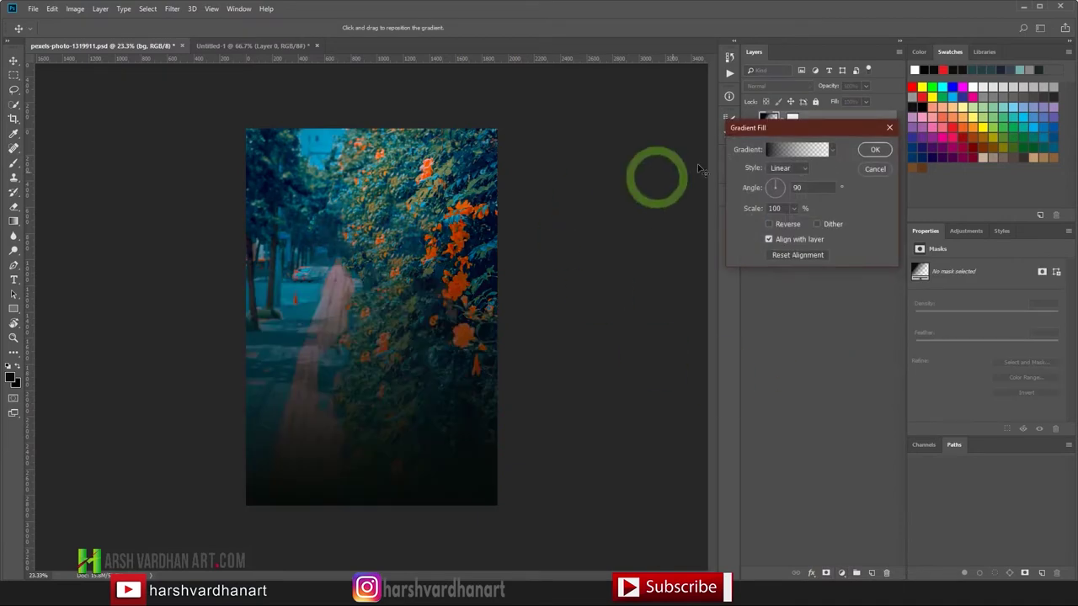
left_click(806, 152)
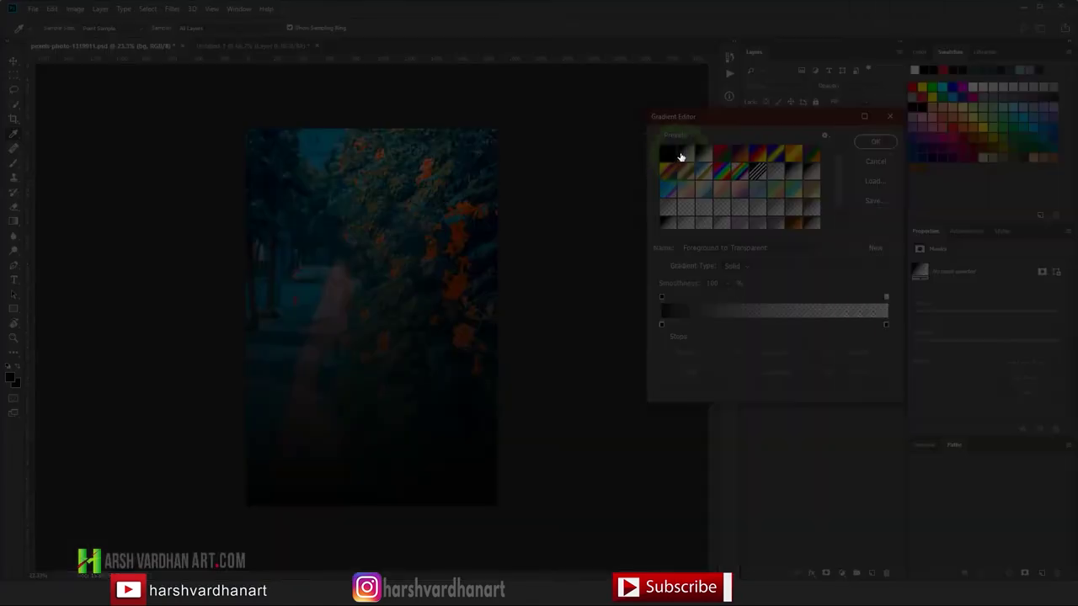
left_click(686, 156)
Append the Neutral Density gradient set to the presets and confirm the gradient.
left_click(824, 136)
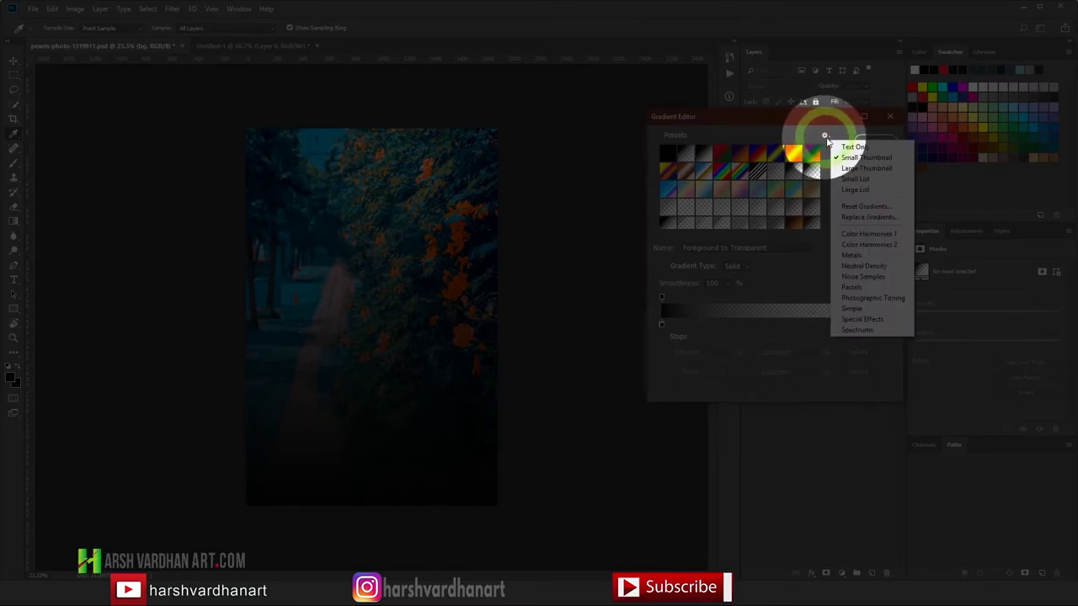
left_click(878, 268)
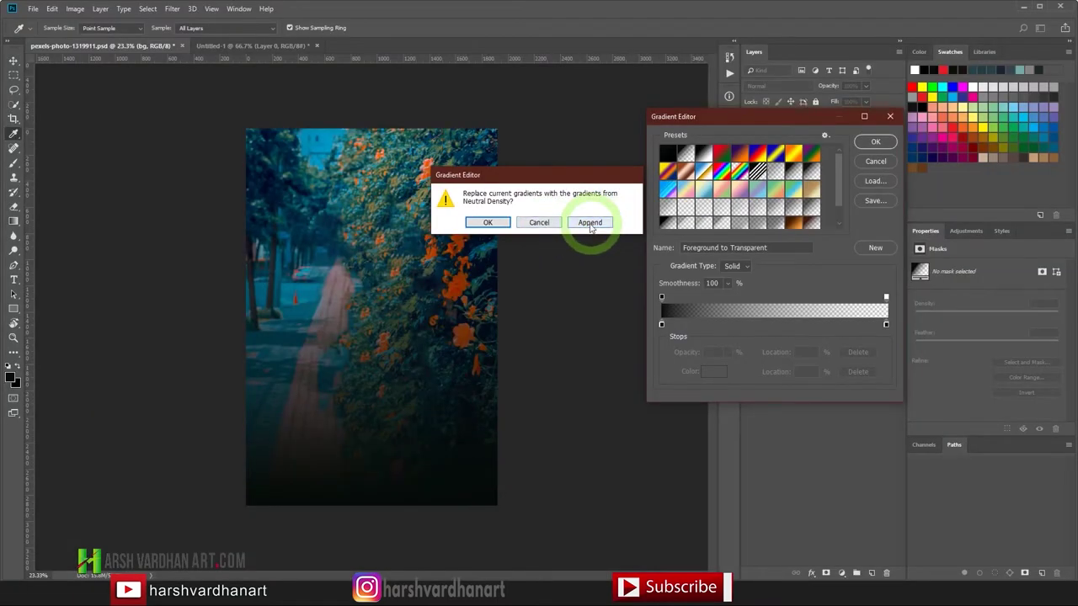
left_click(540, 223)
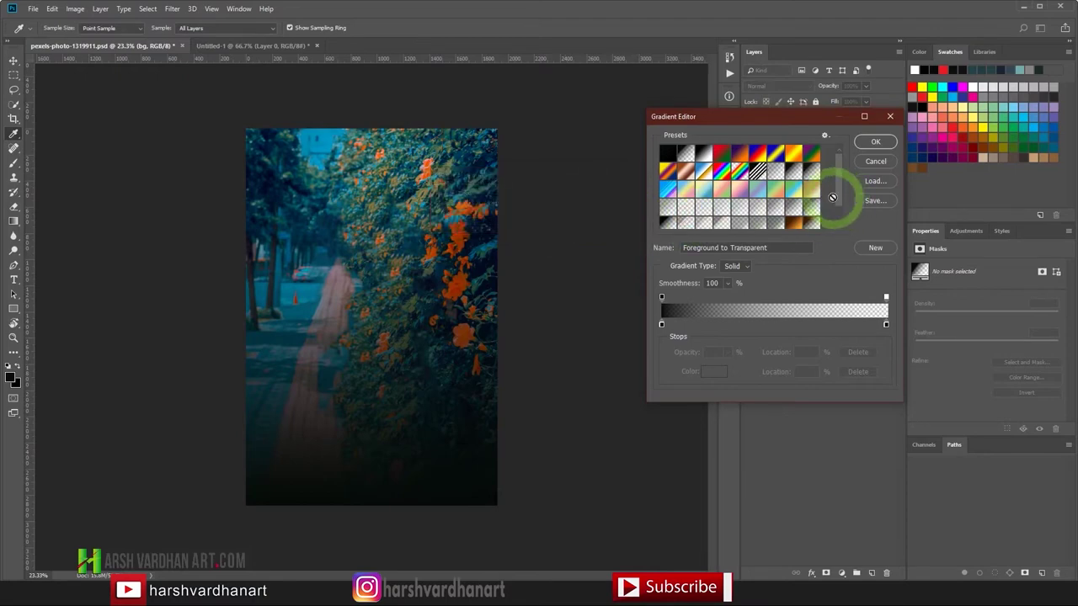
scroll(839, 198, "down", 2)
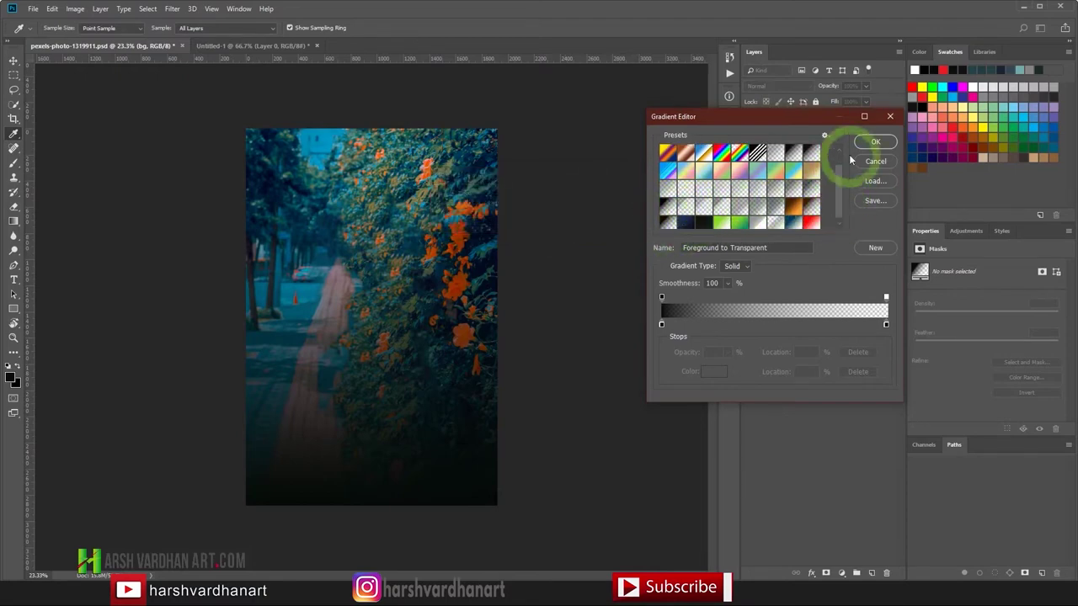
left_click(875, 143)
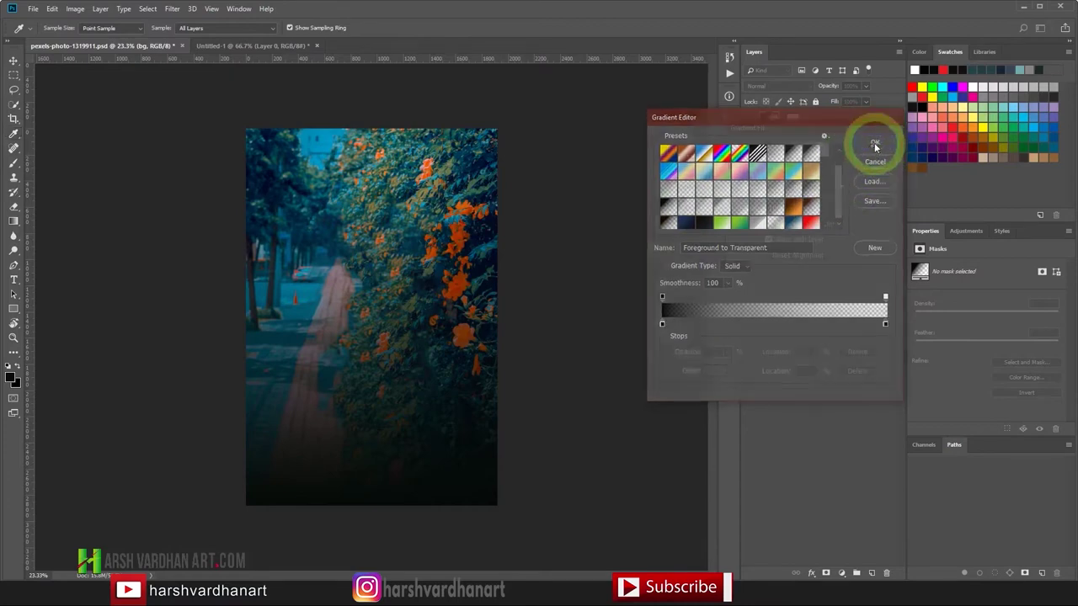
left_click_drag(777, 128, 558, 169)
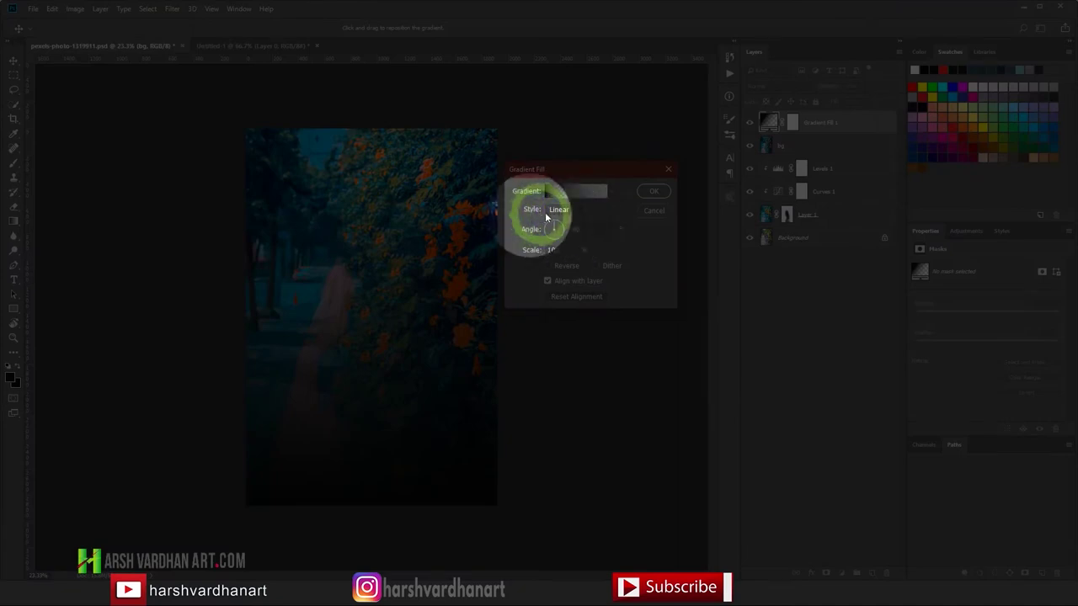
Make the gradient Radial and Reversed, recentre it, and set Scale to 232%.
left_click(564, 211)
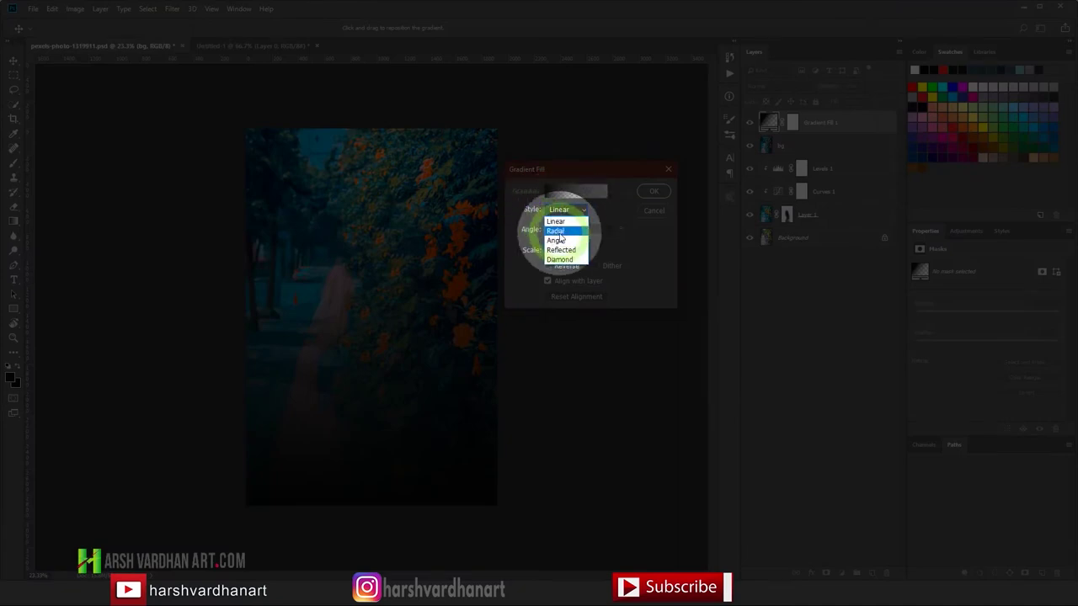
left_click(557, 232)
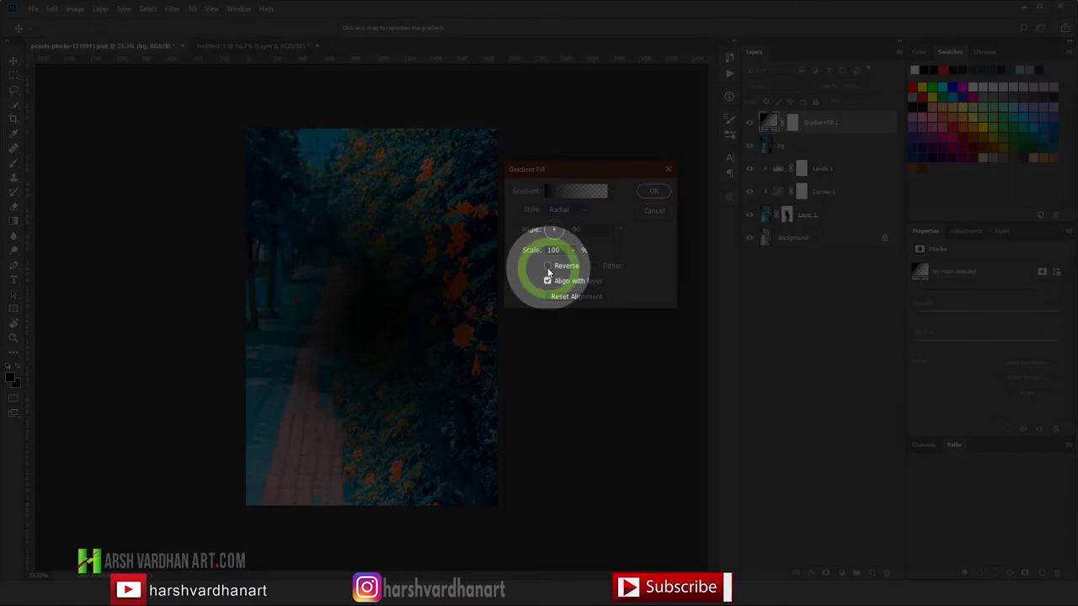
left_click(547, 266)
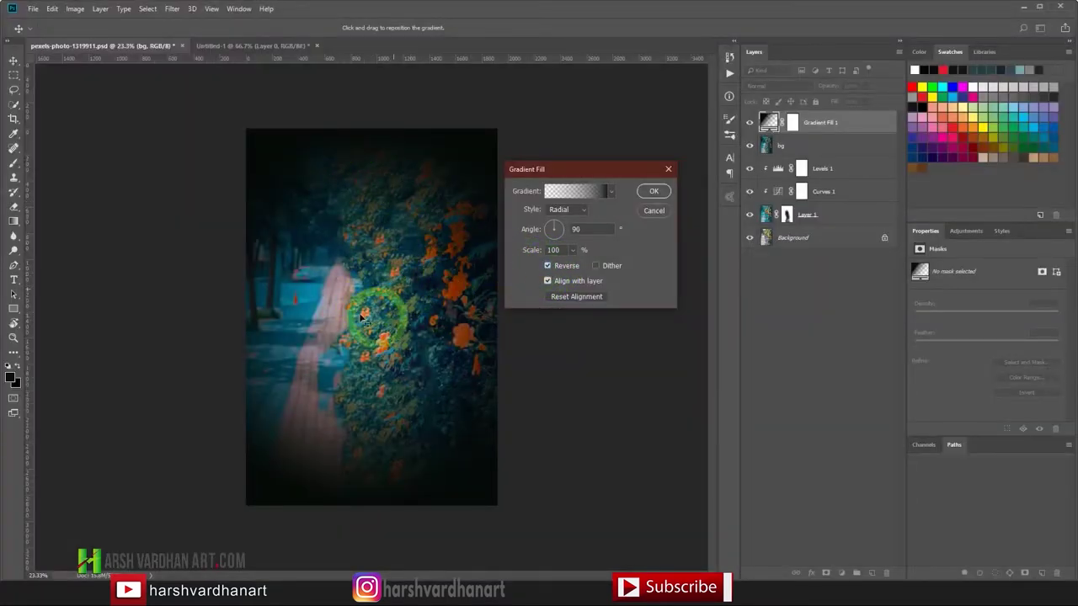
left_click_drag(362, 316, 398, 283)
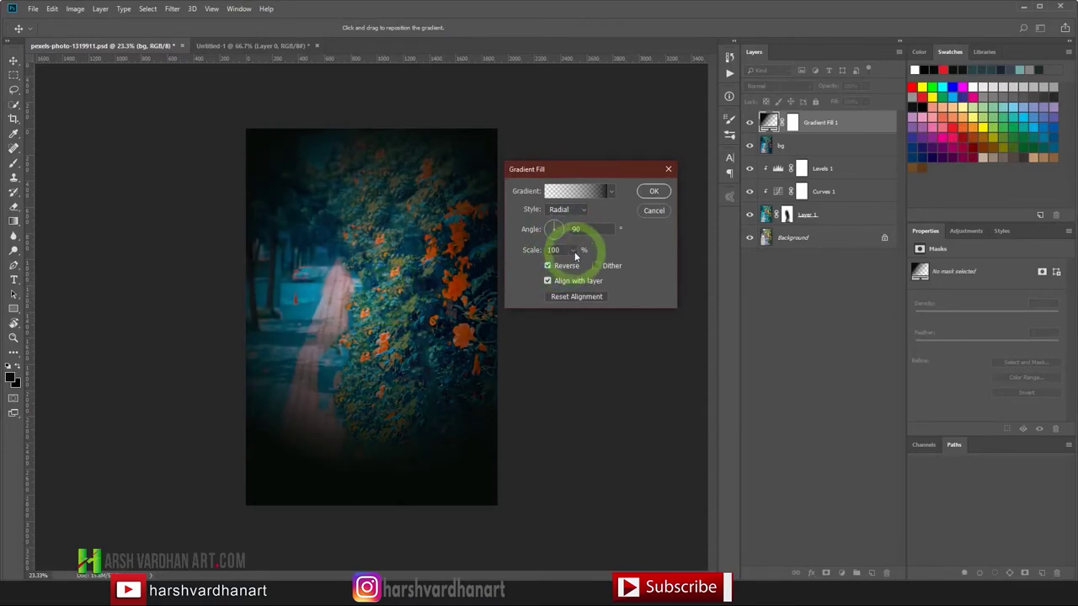
left_click_drag(576, 256, 579, 265)
left_click(649, 213)
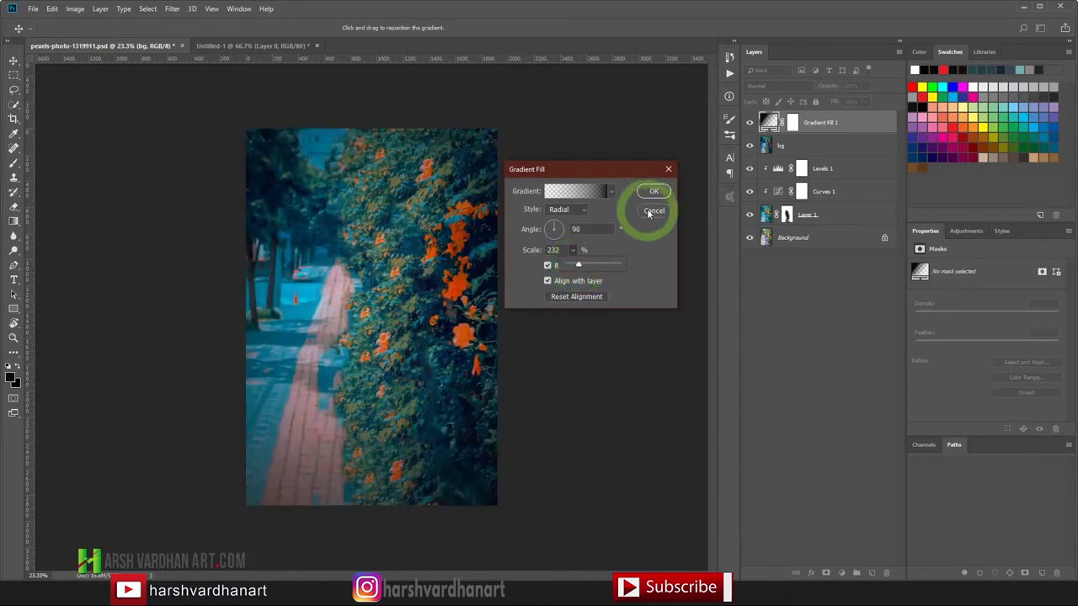
Close Gradient Fill and toggle the vignette layer's visibility to compare before and after.
left_click(752, 126)
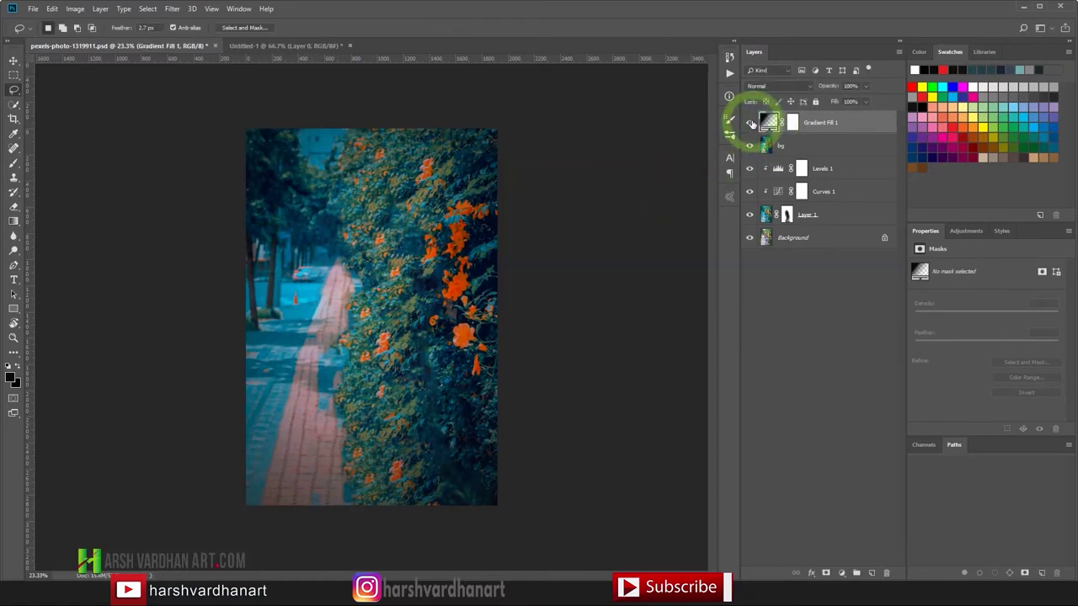
left_click(751, 124)
left_click(749, 124)
left_click(750, 124)
left_click(751, 124)
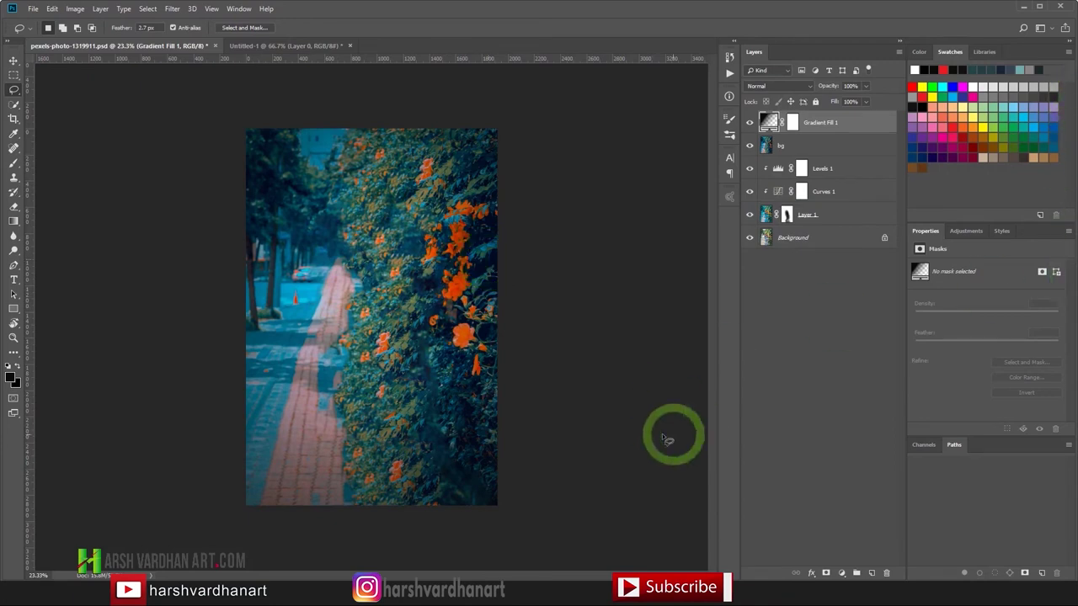
Add a new empty Layer 2 above Gradient Fill 1.
key("ctrl+j")
key("Return")
key("v")
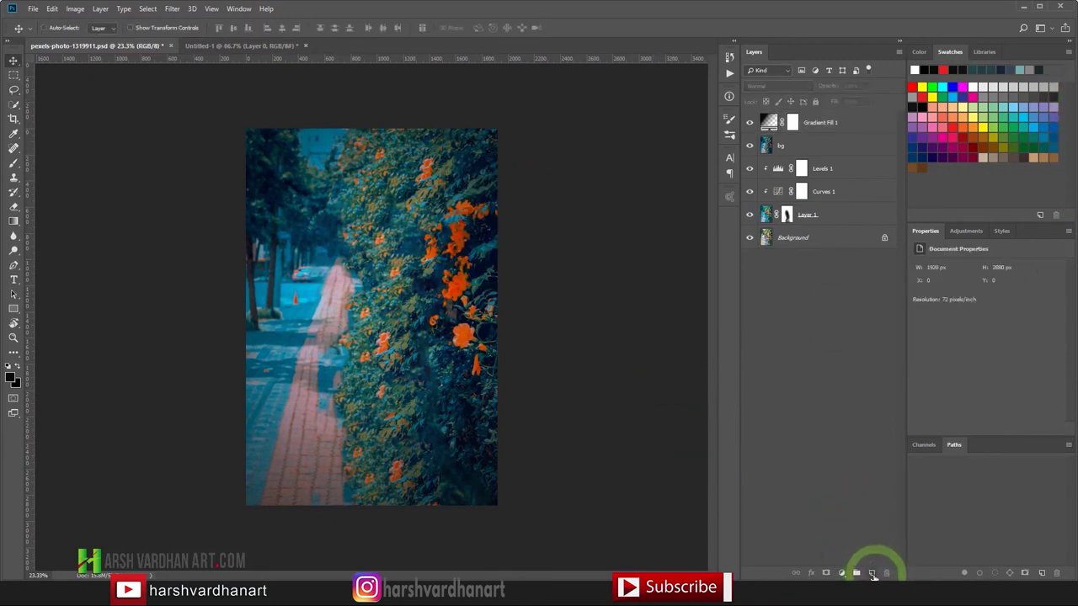
left_click(873, 576)
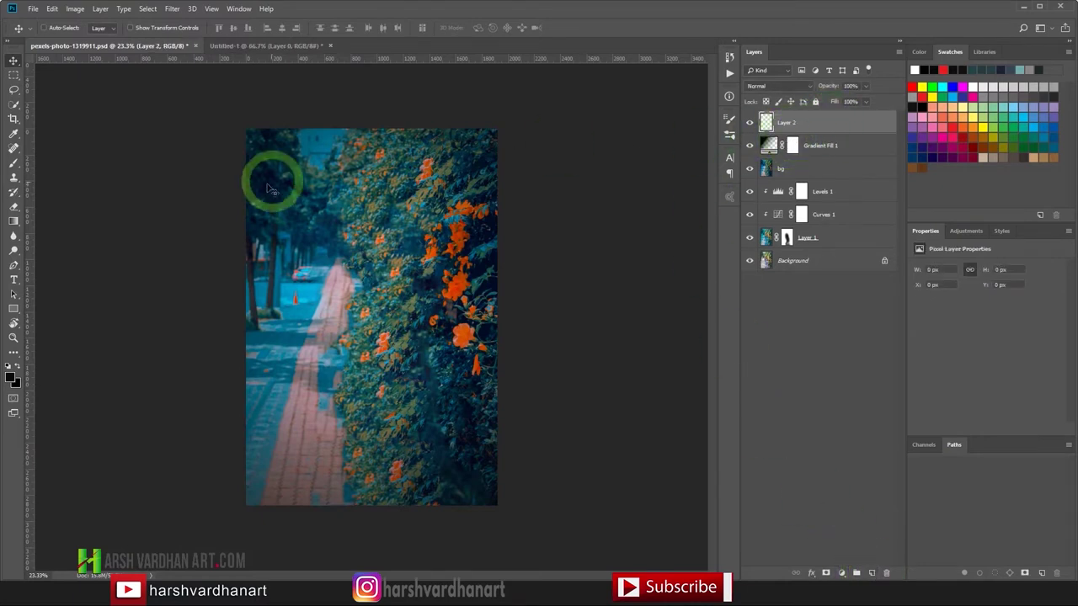
Set the foreground colour to light orange #fbaf5d.
left_click(971, 116)
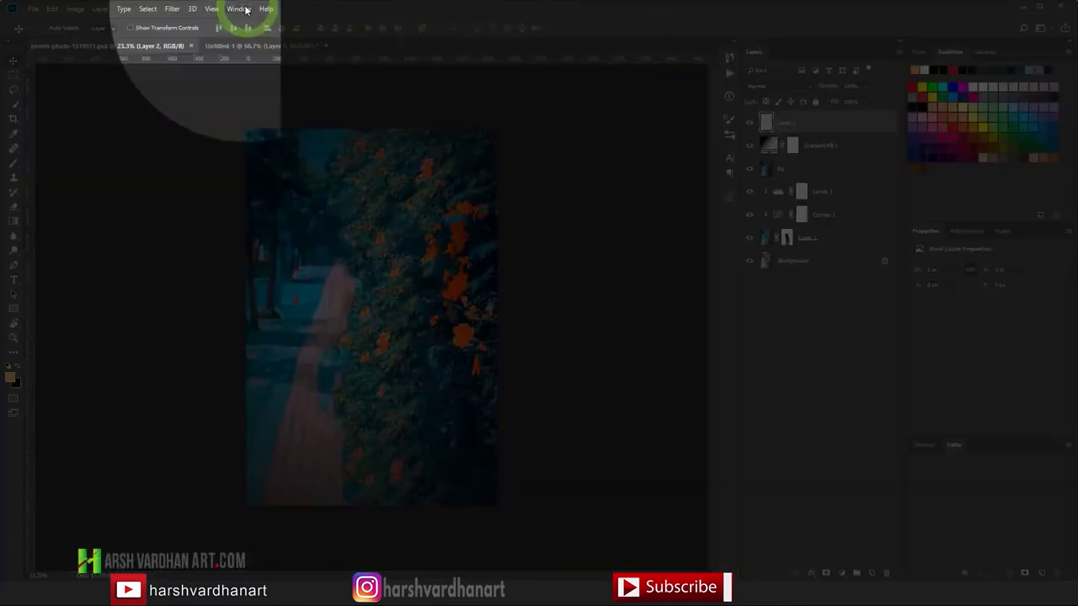
left_click(240, 9)
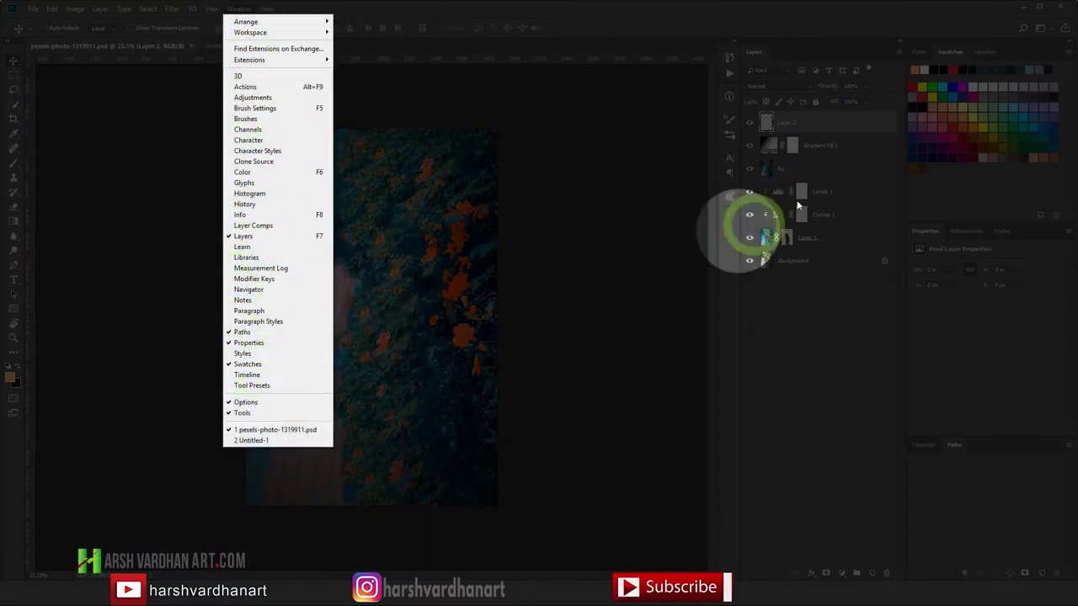
left_click(975, 36)
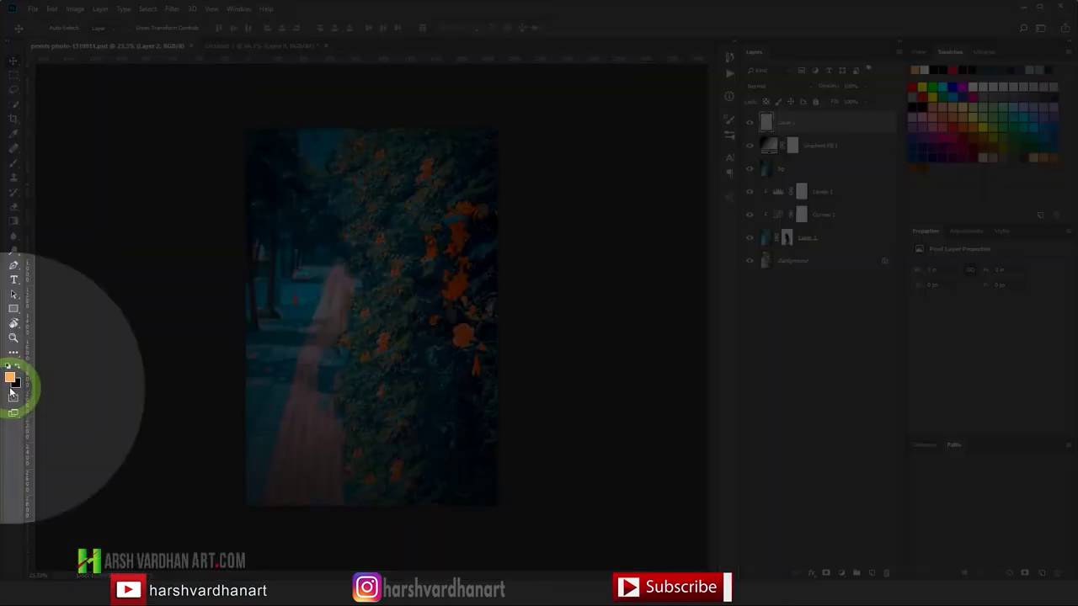
left_click(10, 379)
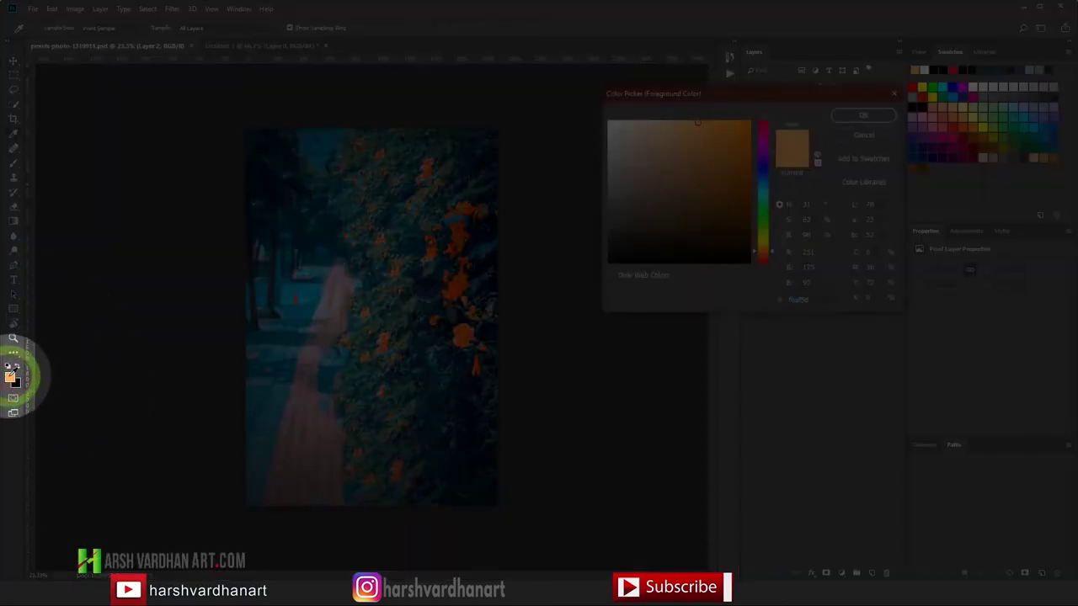
left_click(699, 124)
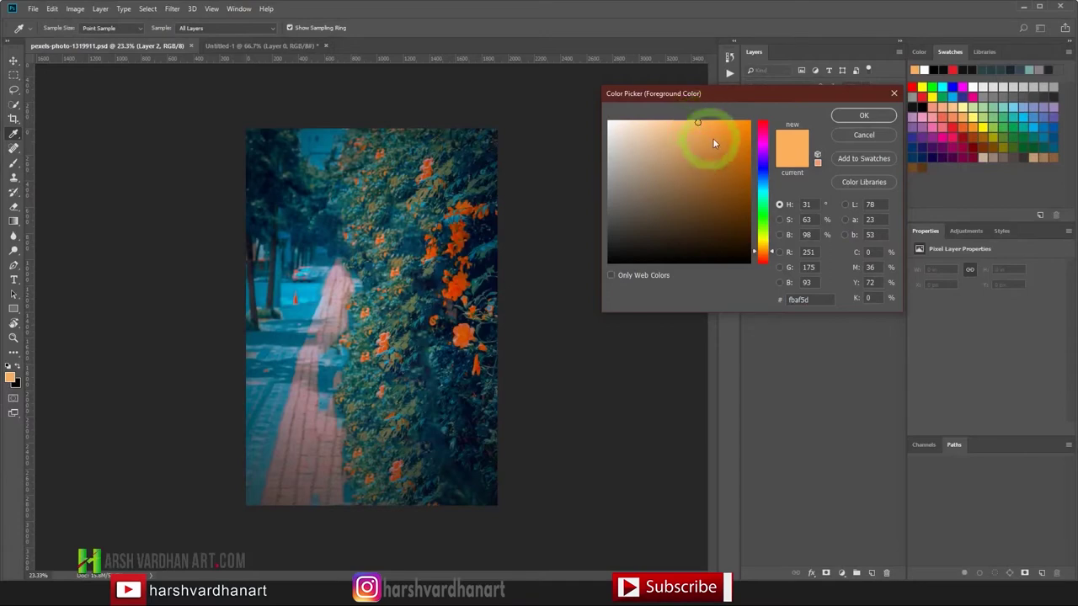
left_click_drag(821, 301, 735, 307)
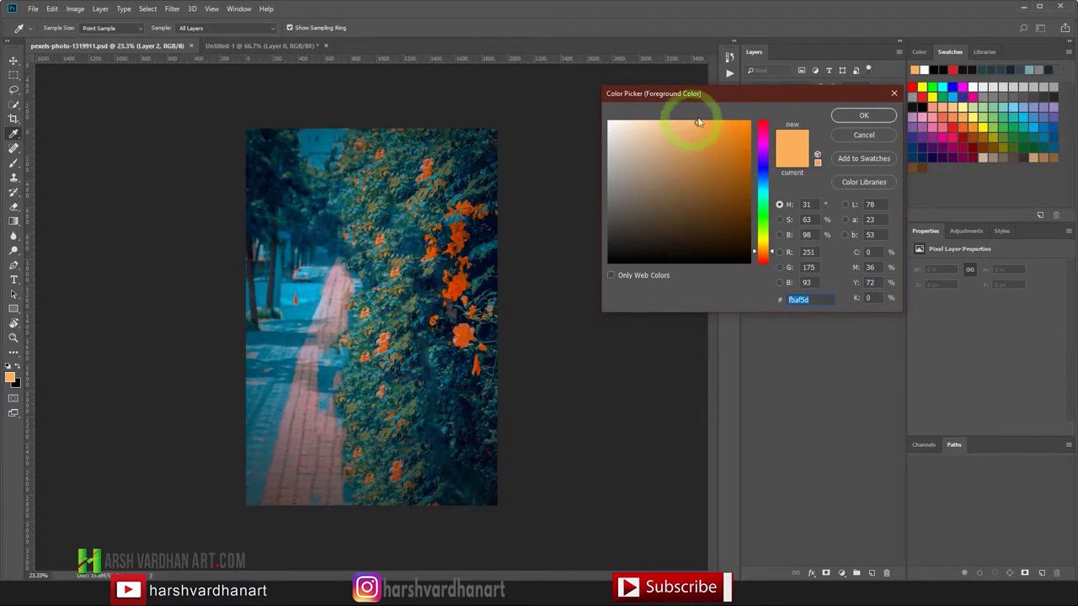
left_click(863, 116)
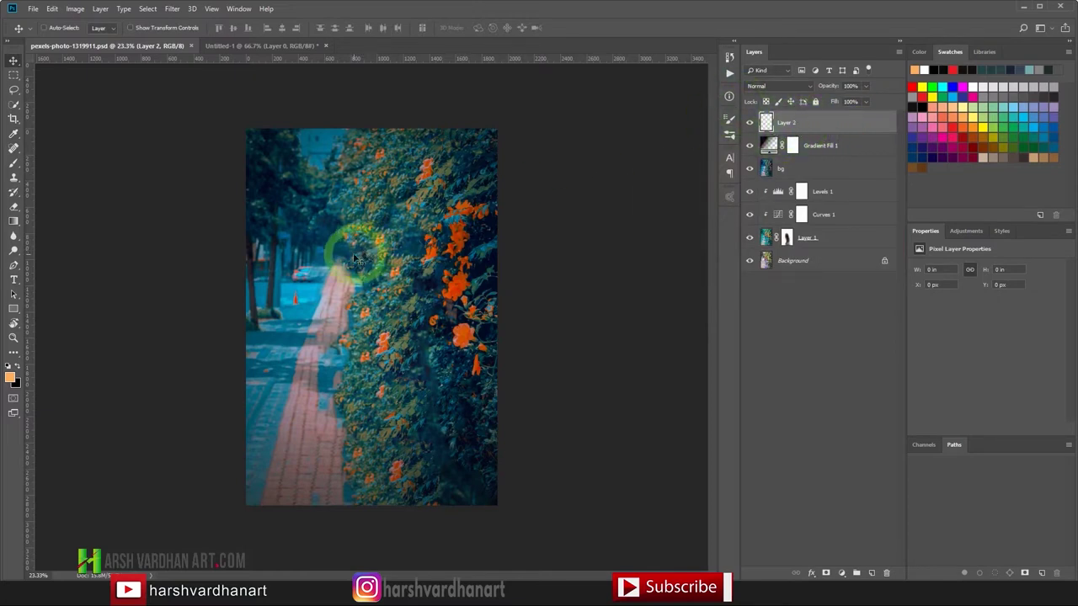
Paint a large soft orange stroke near the upper flowers and blend it as Linear Dodge (Add).
left_click(14, 165)
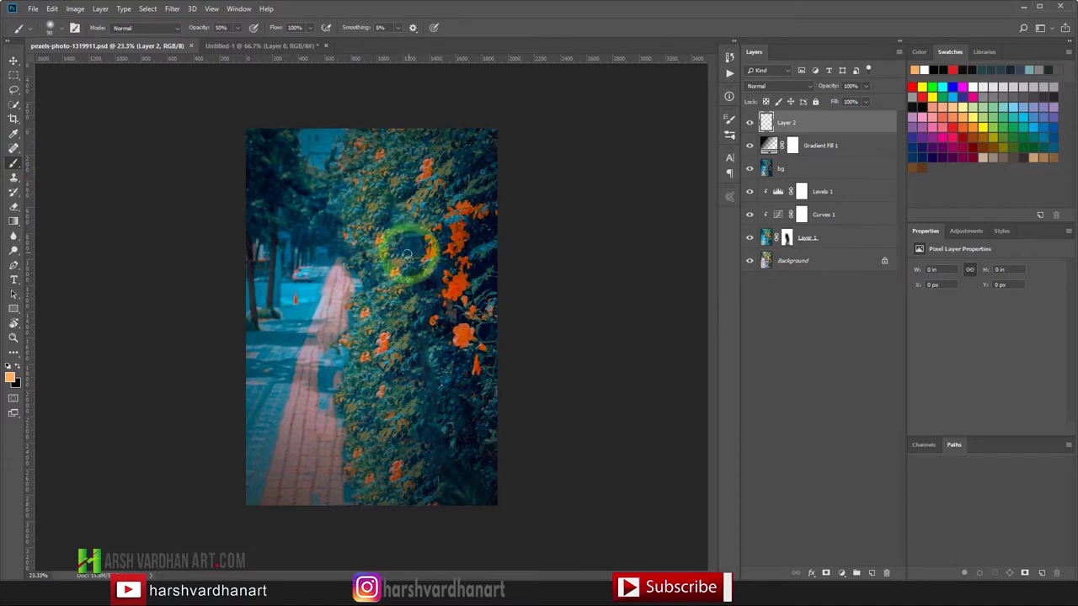
key("bracketright")
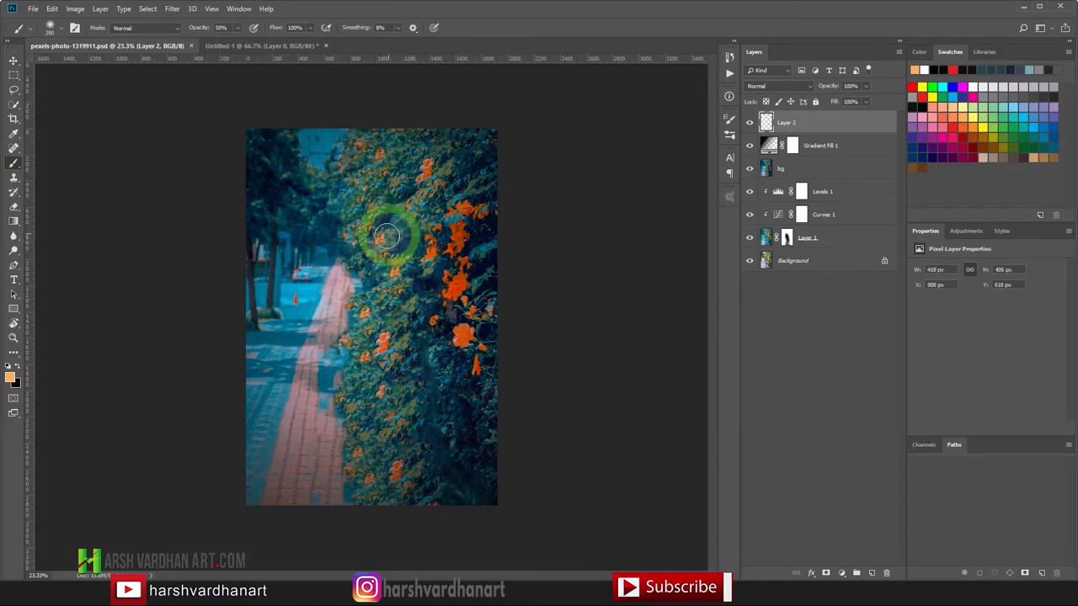
mouse_move(386, 237)
left_mouse_down()
mouse_move(406, 233)
mouse_move(389, 240)
left_mouse_up()
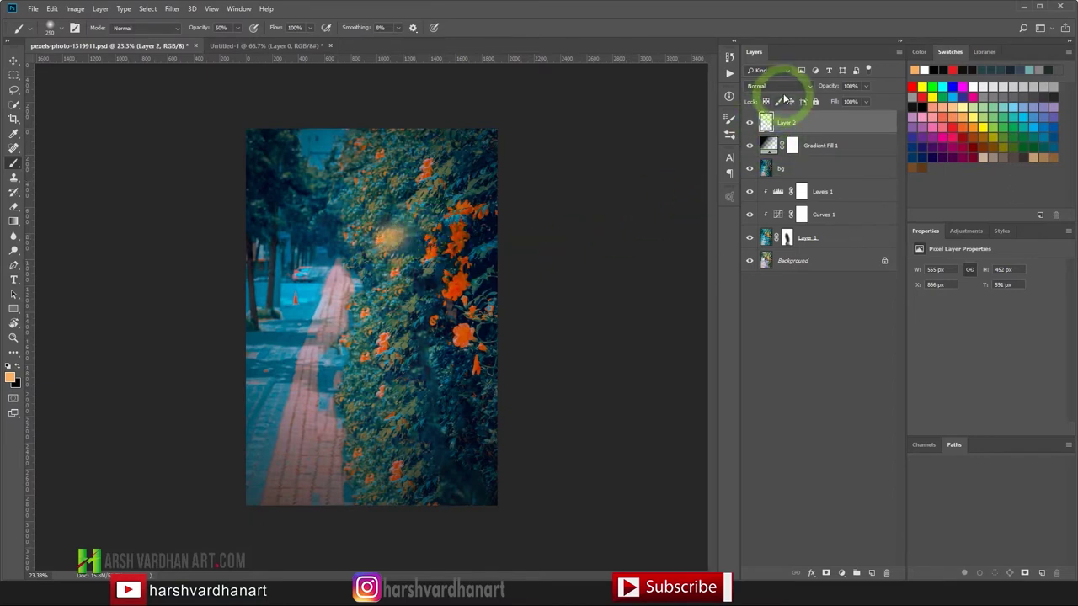
left_click(779, 86)
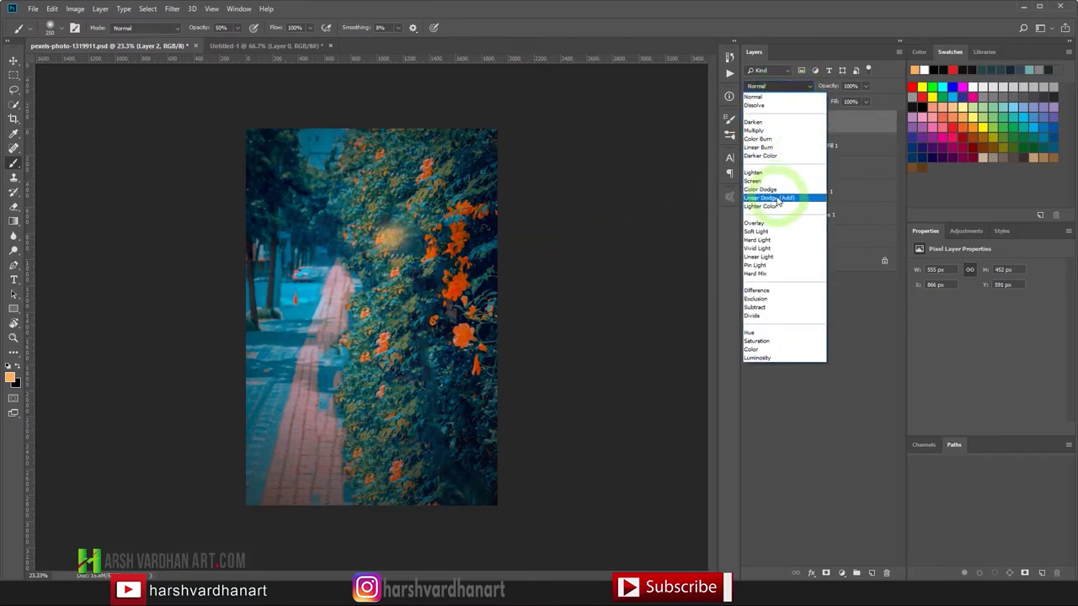
left_click(778, 198)
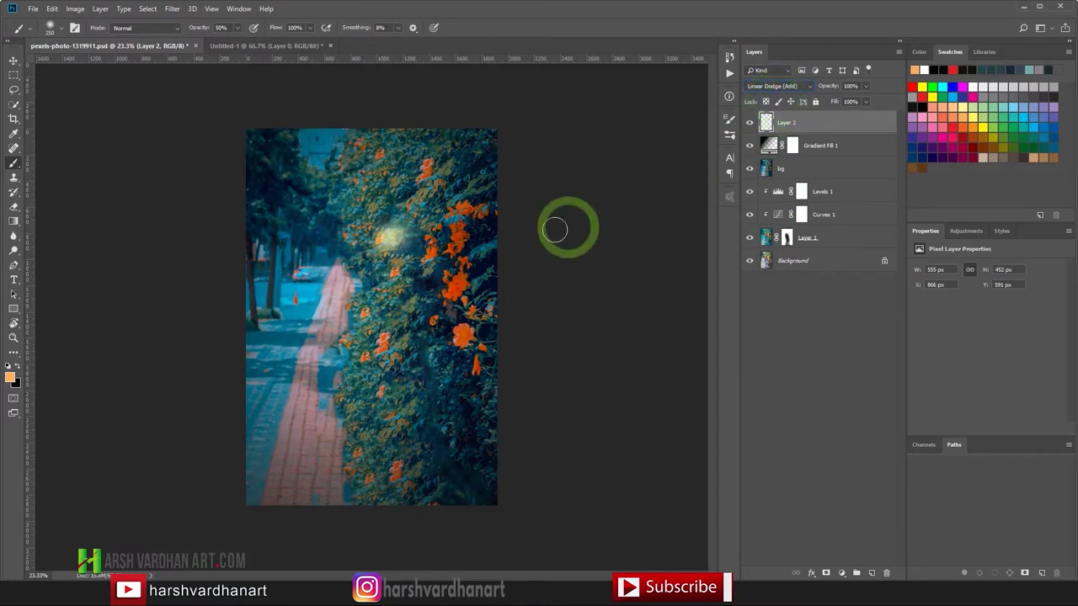
Scale the glow up proportionally from its centre over the upper image.
key("ctrl+t")
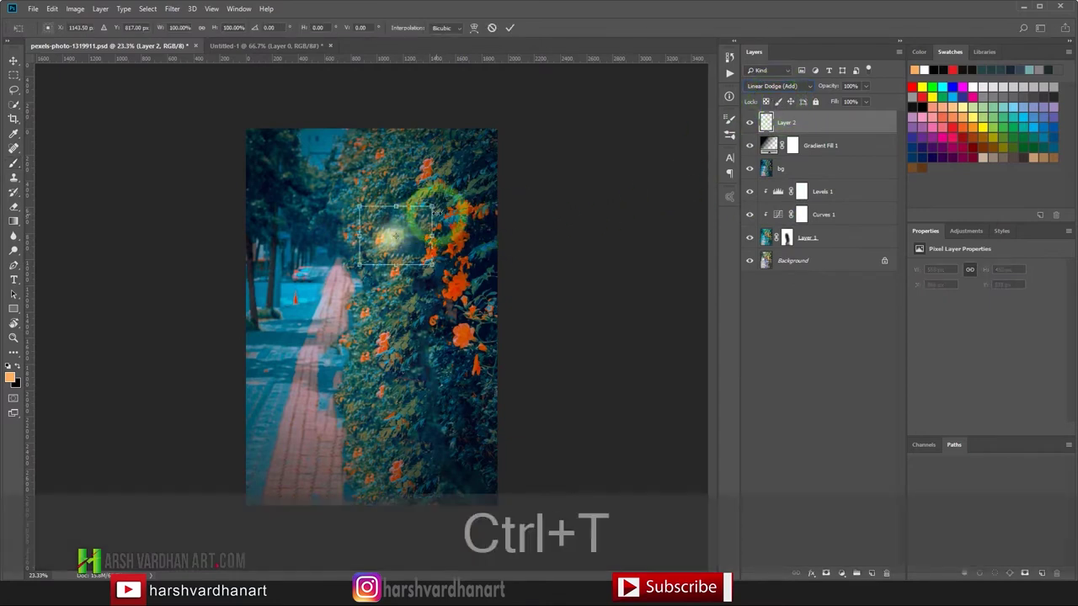
key("alt+shift")
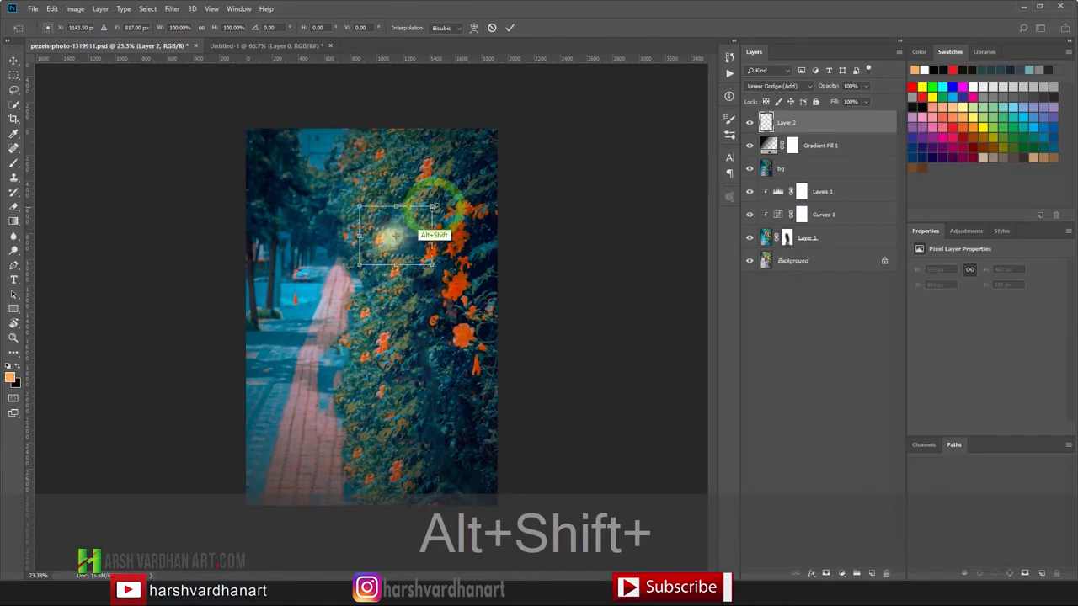
left_click_drag(433, 207, 664, 161)
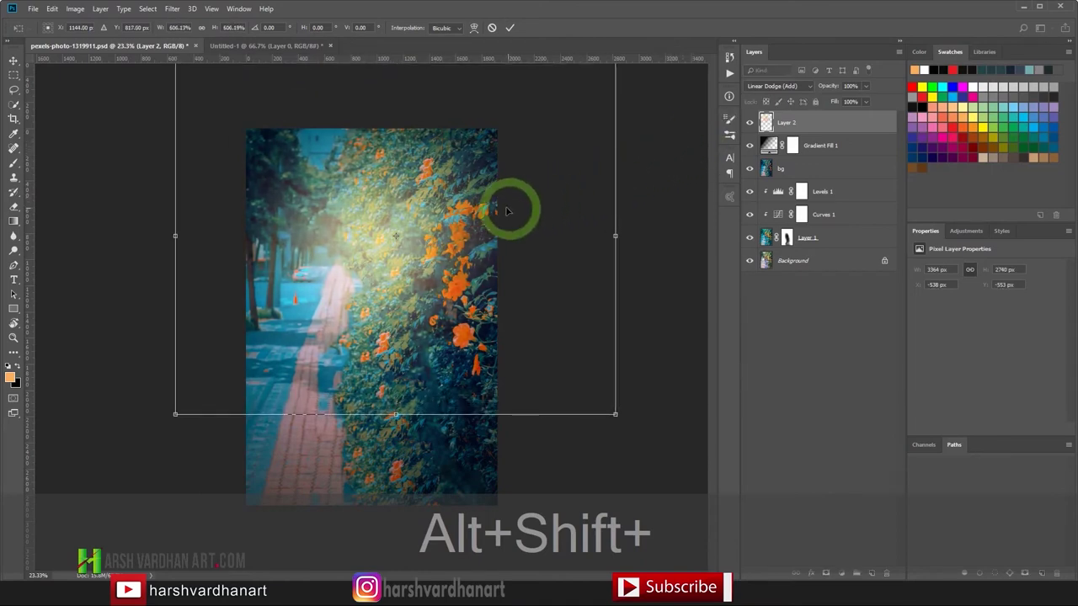
key("Return")
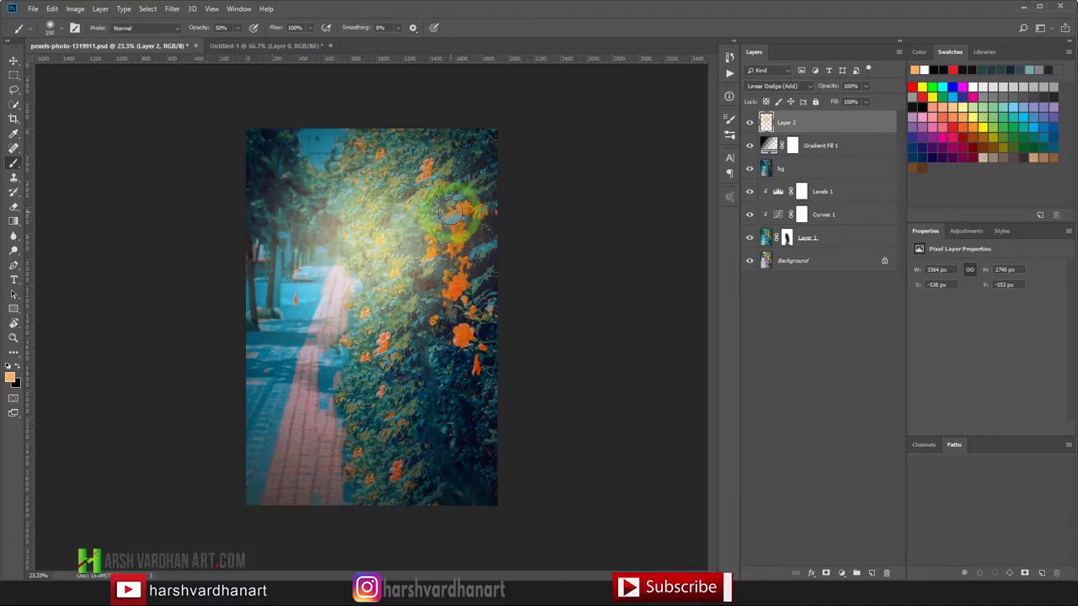
Move the orange glow slightly left in the image.
key("v")
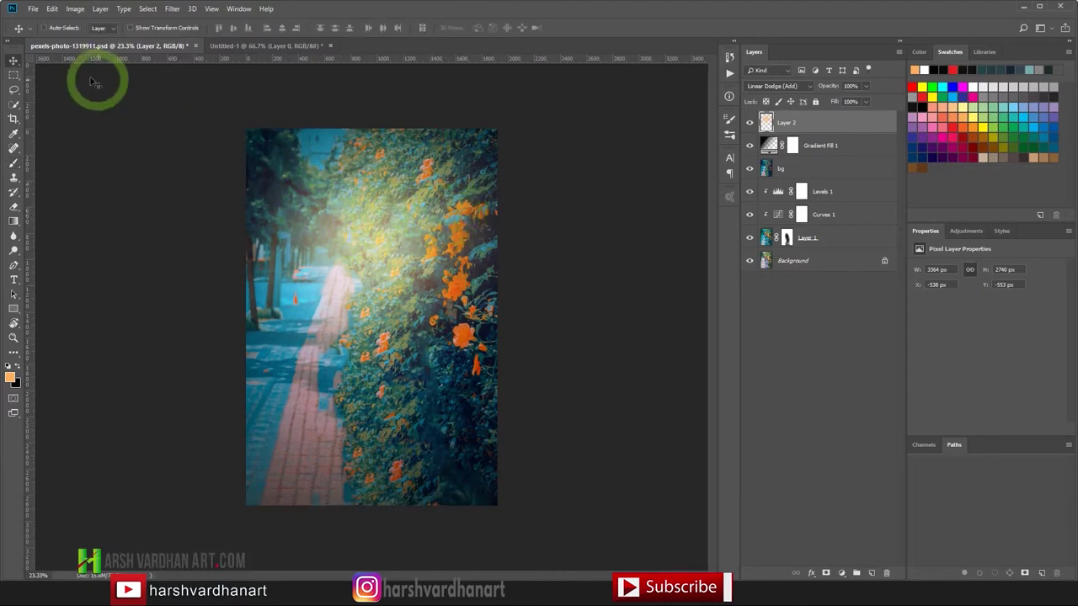
left_click(14, 61)
left_click(318, 209)
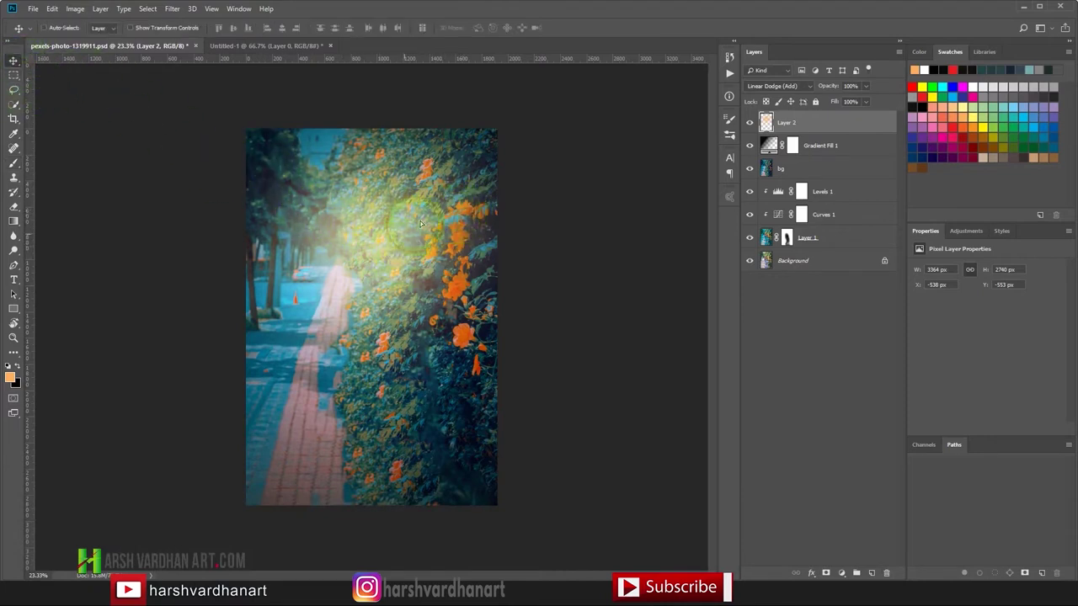
left_click_drag(421, 222, 395, 238)
Lower Layer 2's opacity to 73% and save the document.
left_click(853, 103)
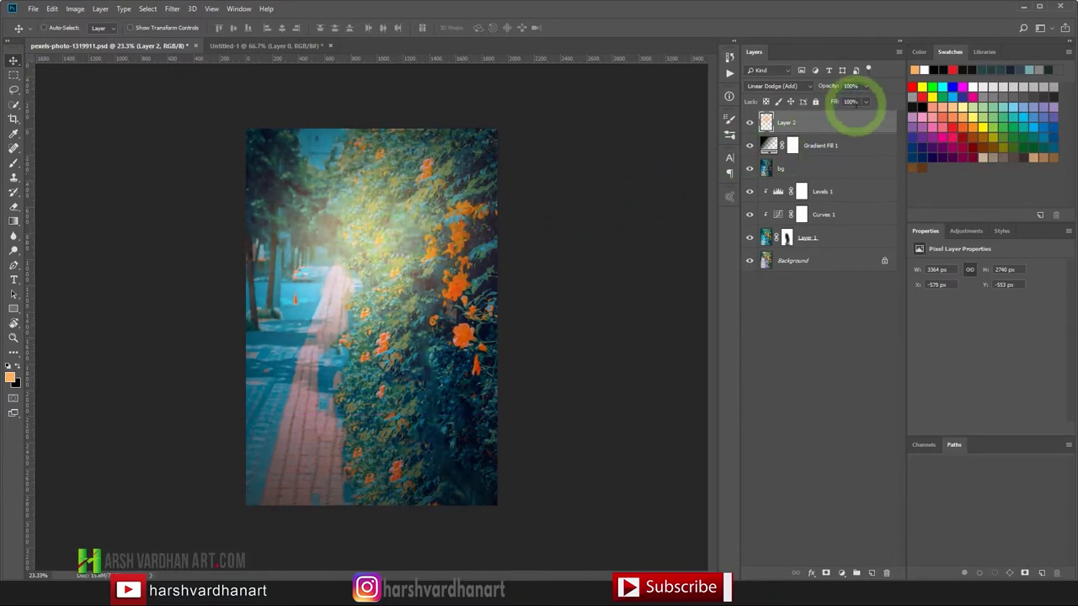
left_click(865, 87)
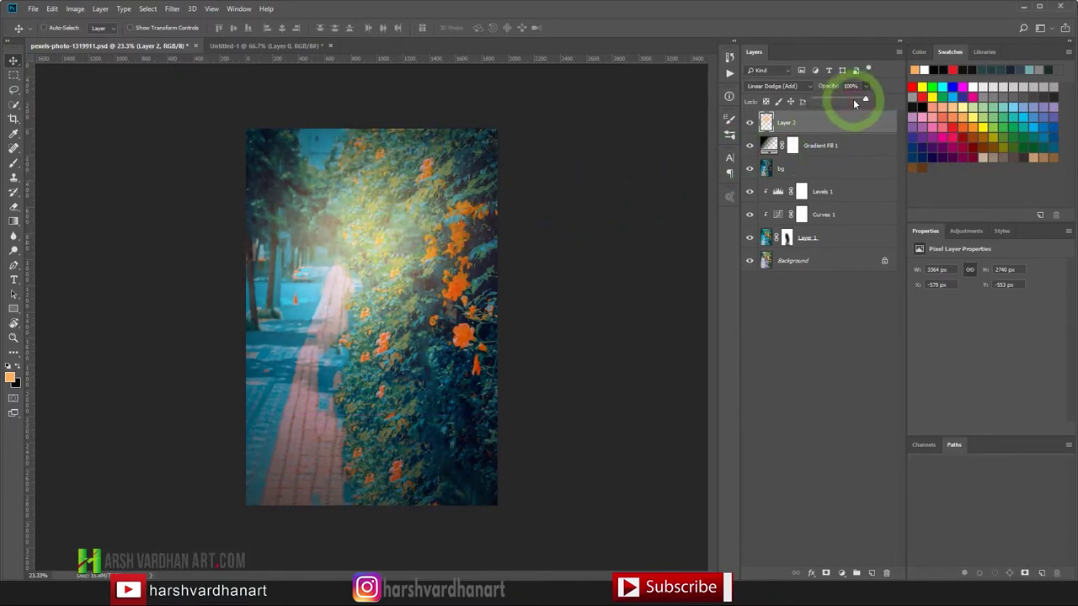
left_click_drag(859, 102, 853, 101)
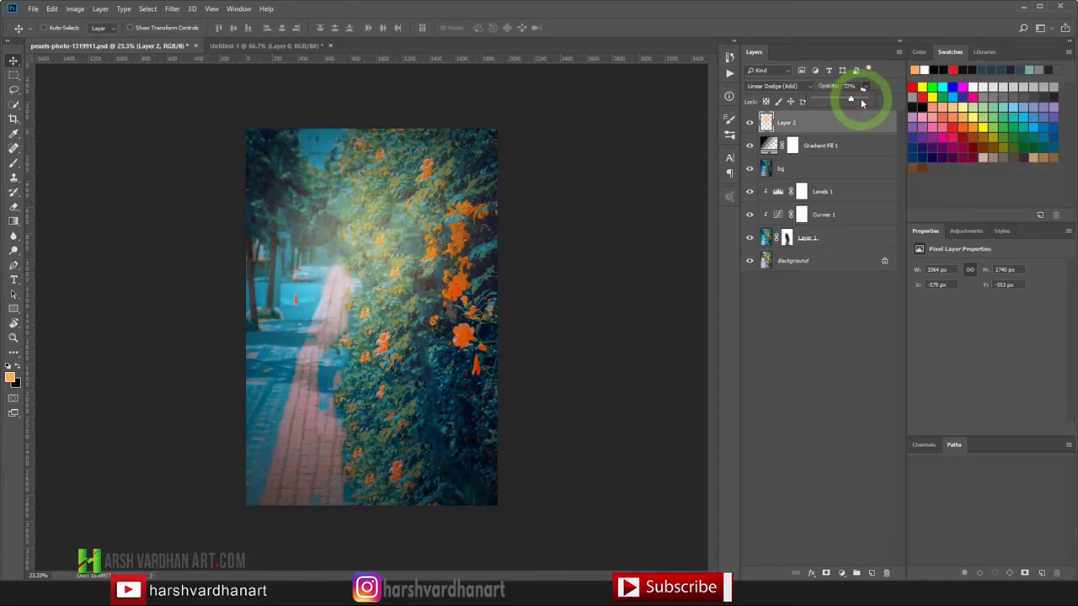
left_click(856, 100)
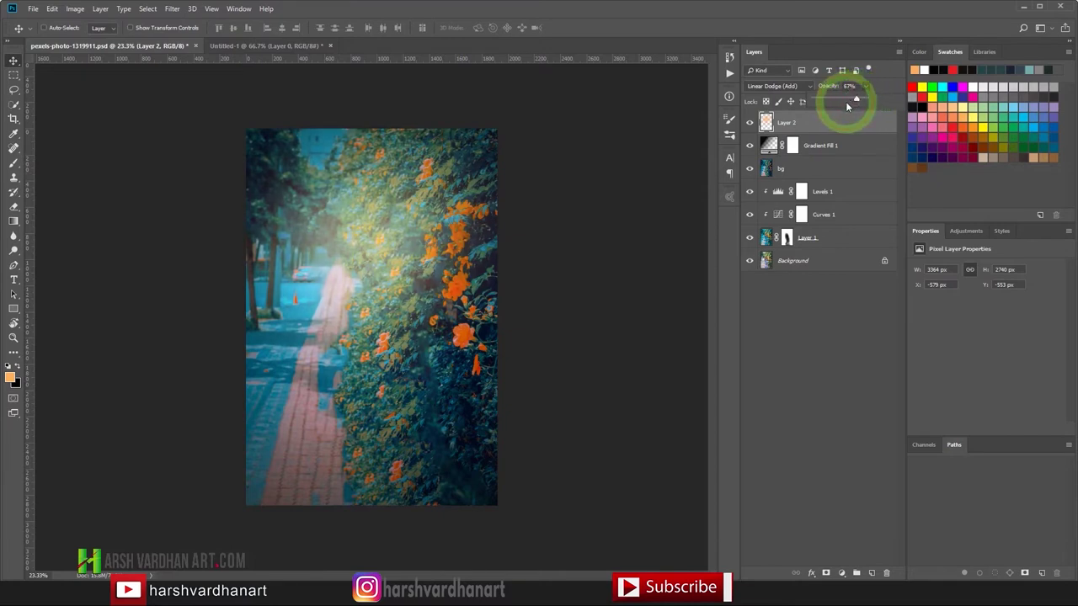
left_click_drag(848, 106, 851, 99)
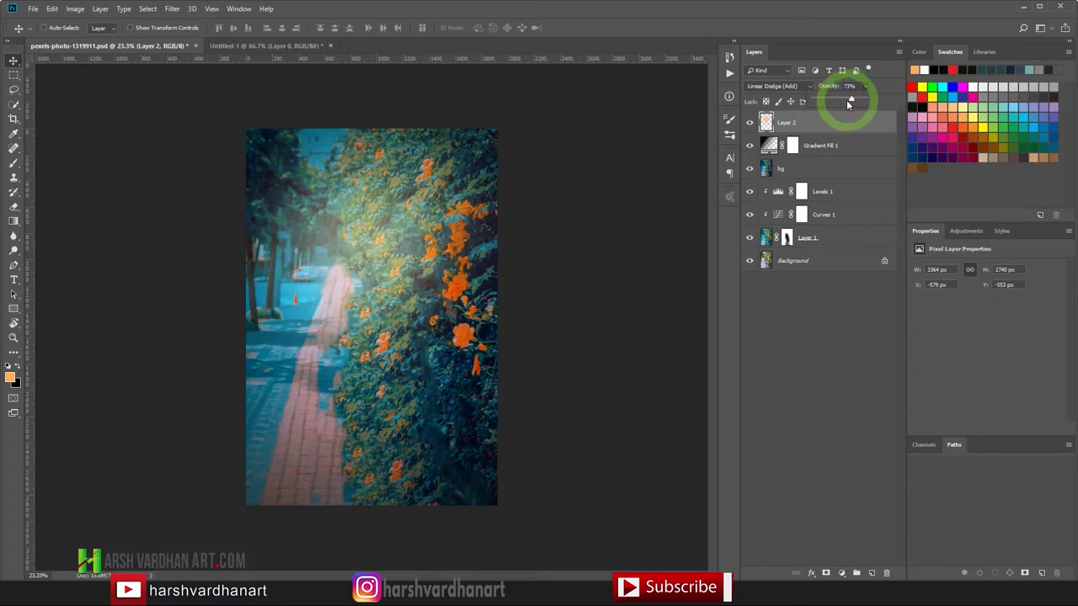
left_click(834, 113)
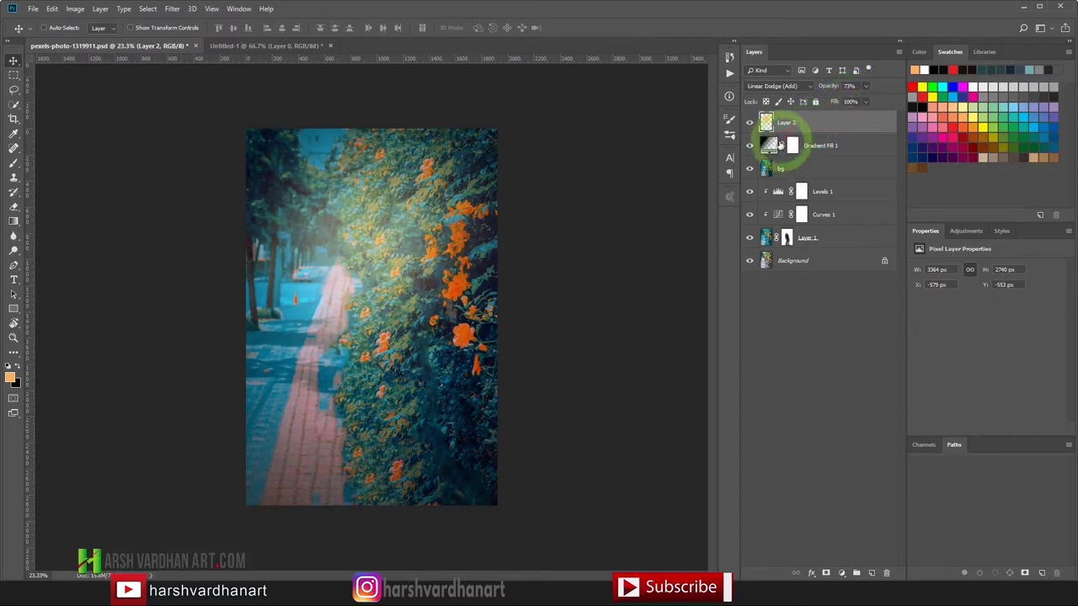
key("ctrl+s")
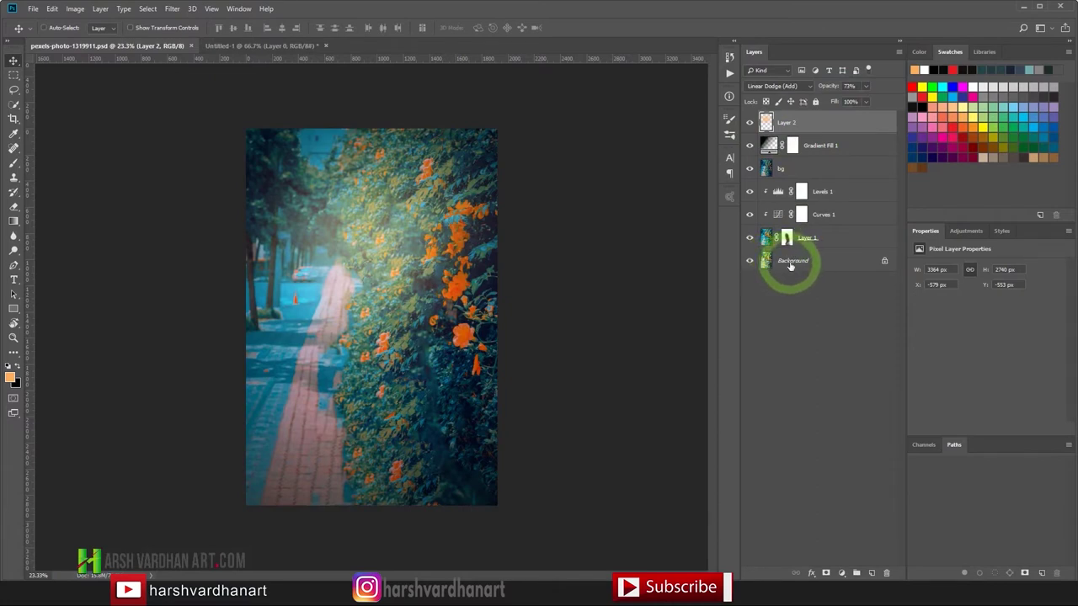
Duplicate the Background layer with Ctrl+J and name the copy Model.
left_click(789, 262)
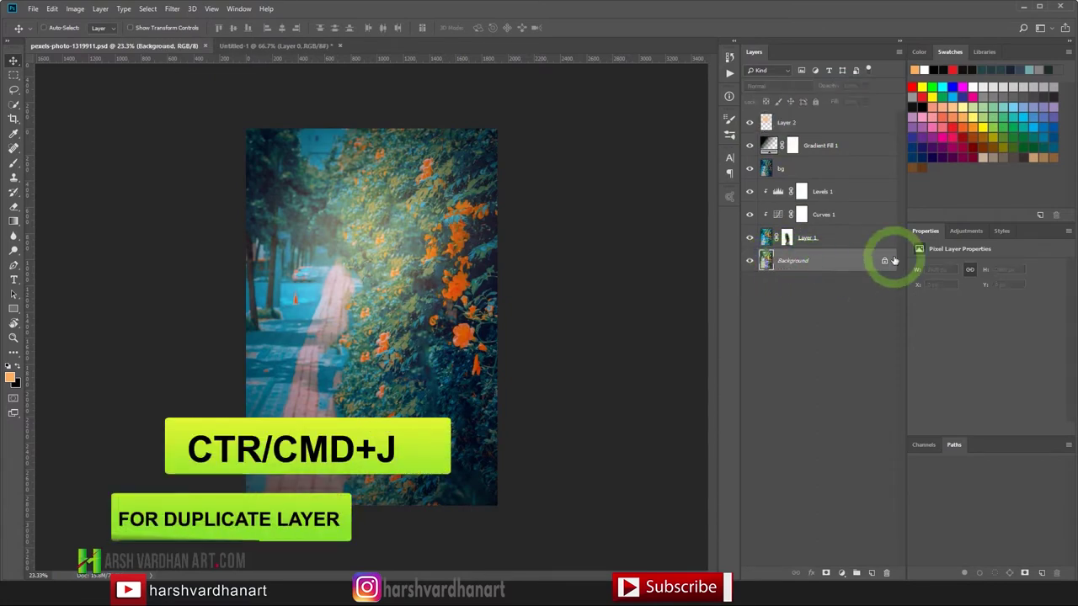
key("ctrl+j")
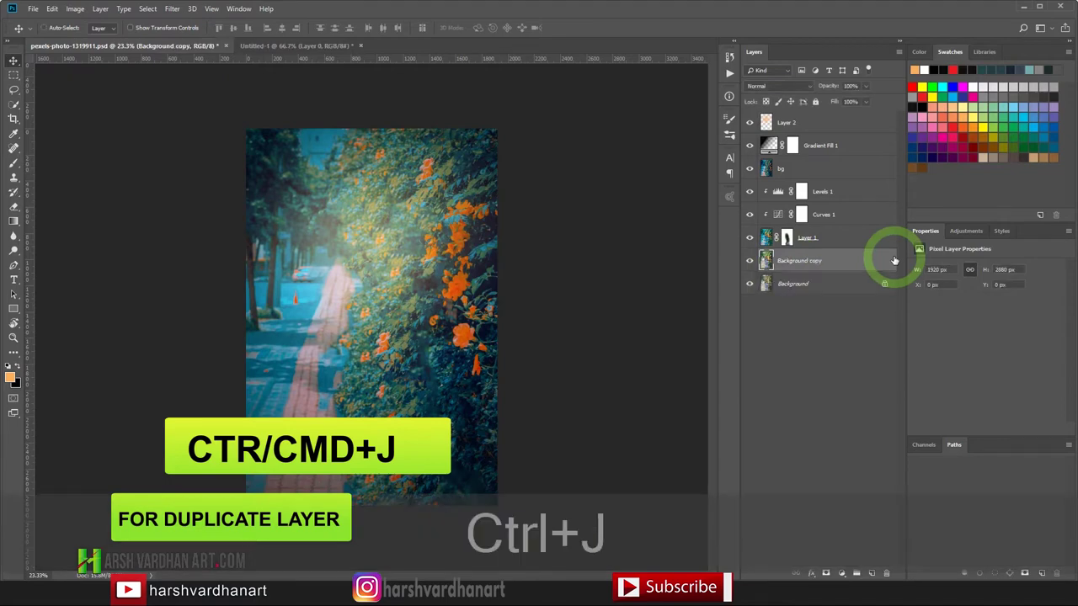
double_click(806, 261)
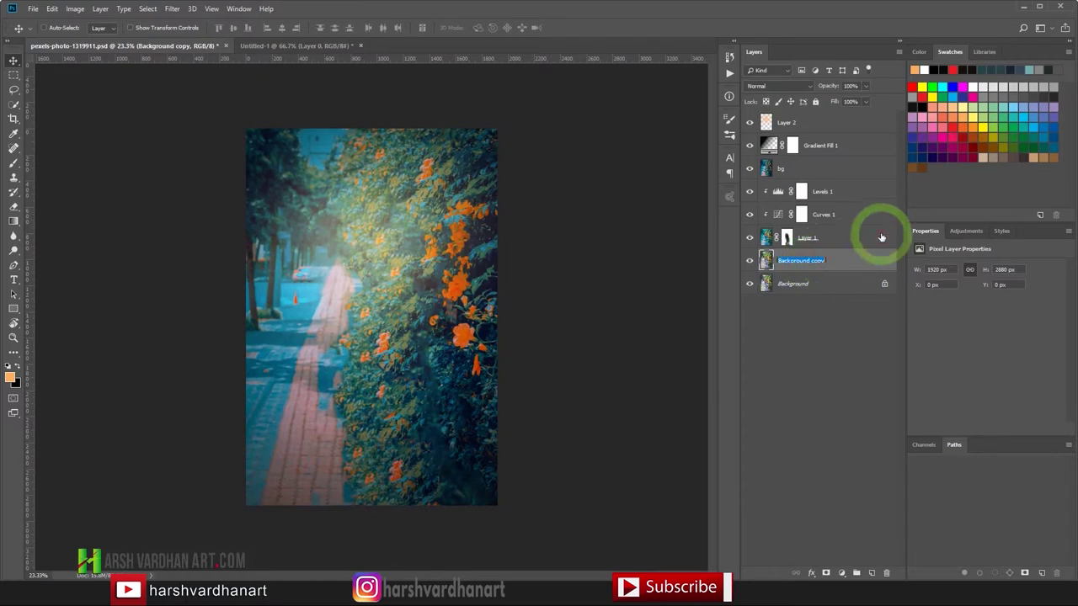
type("Model")
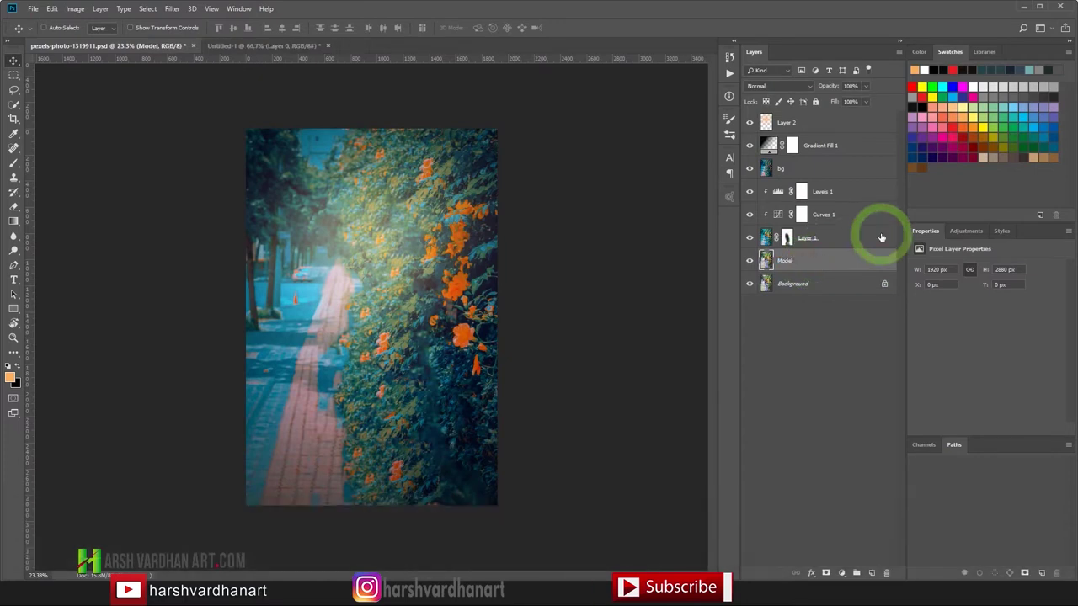
left_click(907, 48)
left_click(812, 261)
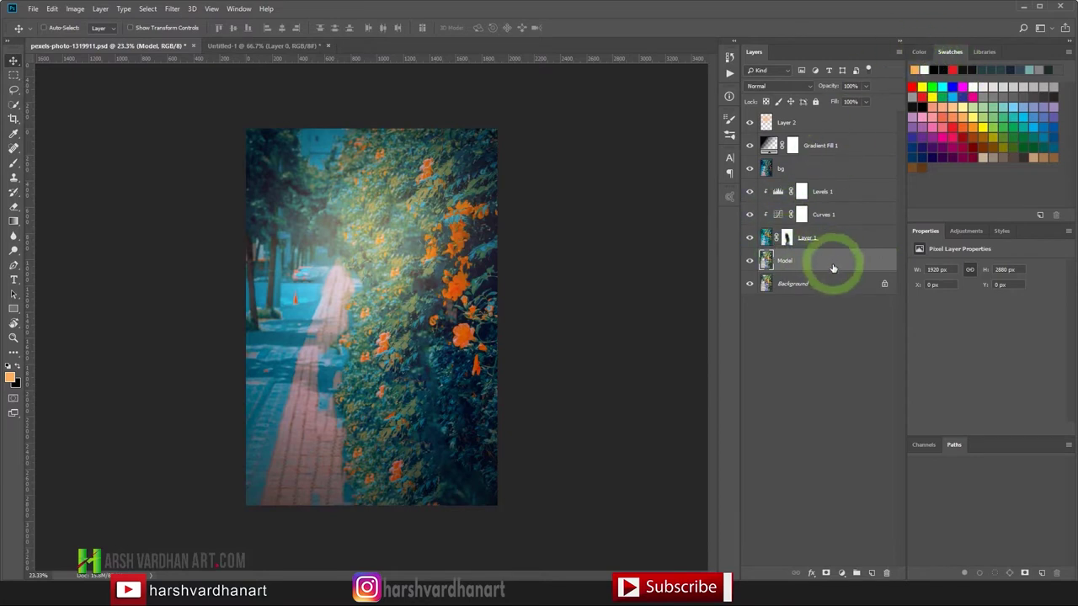
Move Model to the top of the stack and Alt-drag Layer 1's mask onto it.
left_click_drag(835, 251, 833, 114)
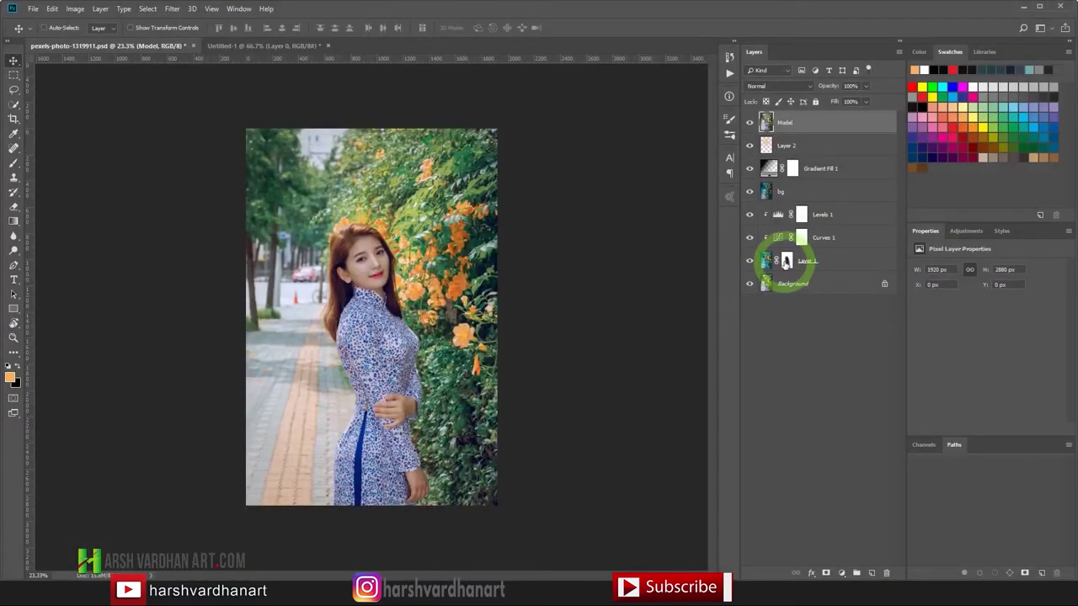
key("alt")
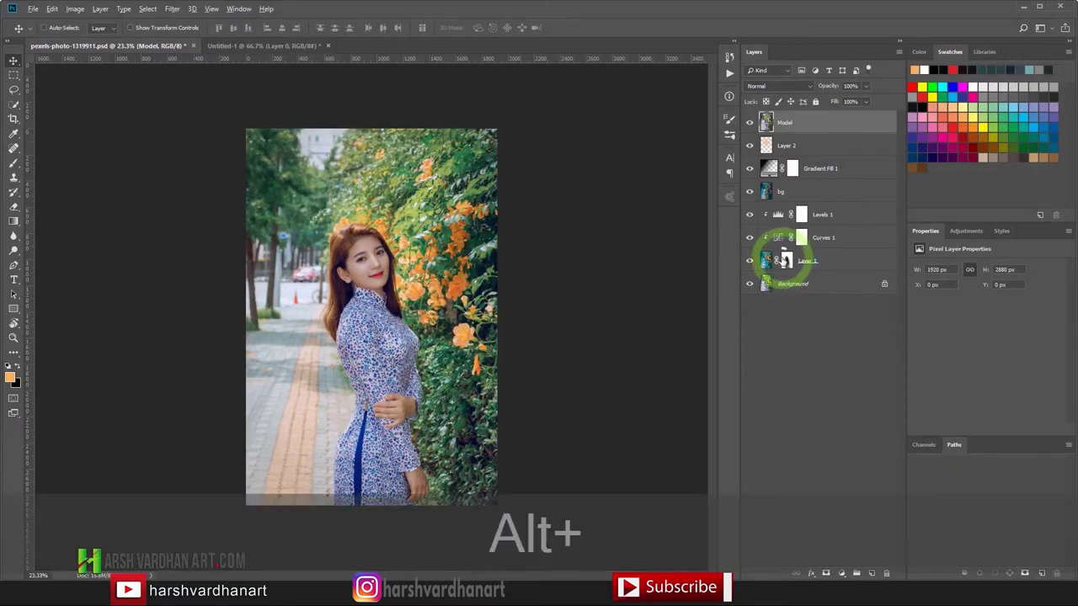
mouse_move(783, 260)
left_mouse_down()
mouse_move(817, 141)
mouse_move(806, 109)
mouse_move(790, 125)
mouse_move(808, 116)
mouse_move(834, 181)
mouse_move(787, 261)
left_mouse_up()
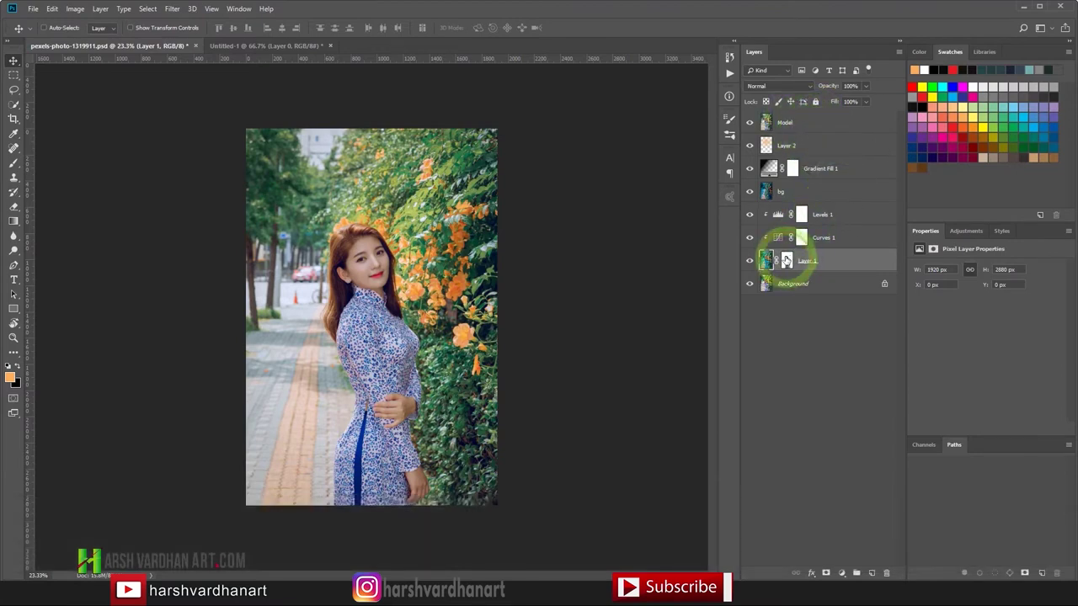
left_click(785, 261)
key("alt")
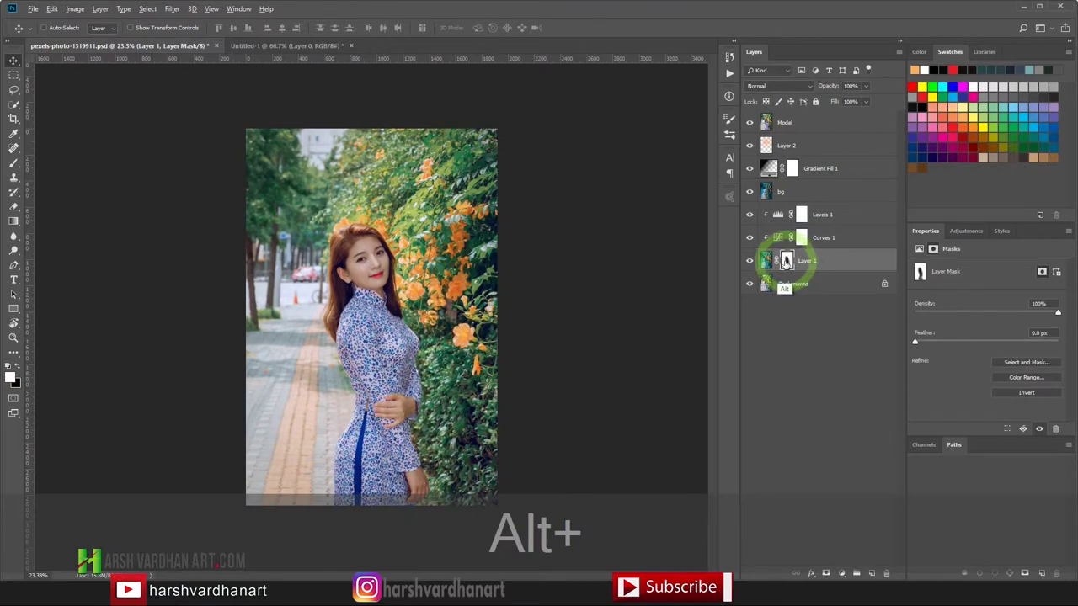
left_click_drag(785, 261, 806, 123)
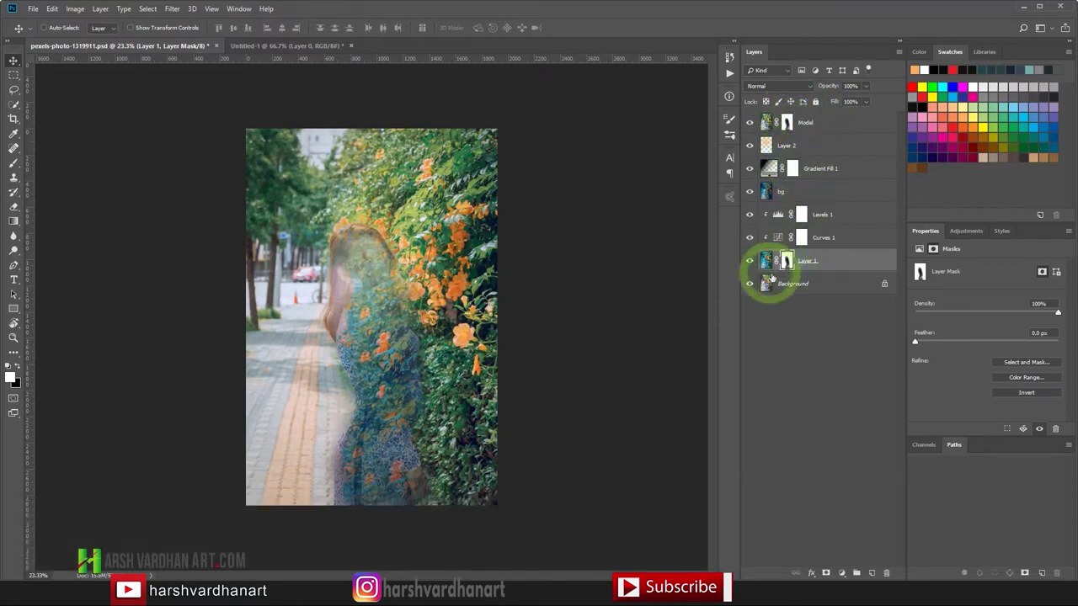
left_click_drag(771, 278, 793, 124)
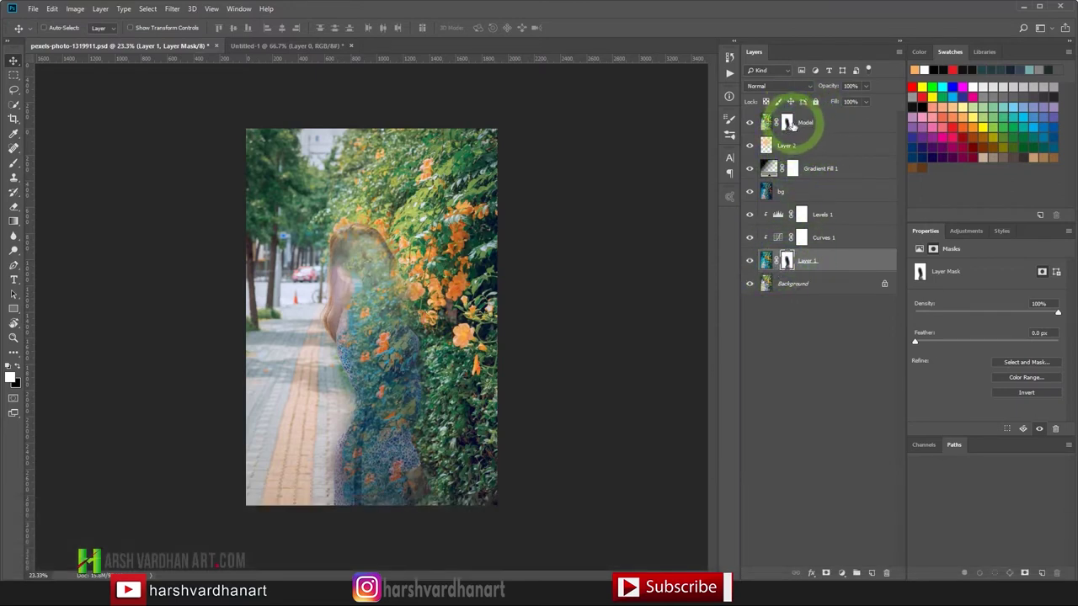
Invert the Model layer's mask with Ctrl+I.
left_click(788, 123)
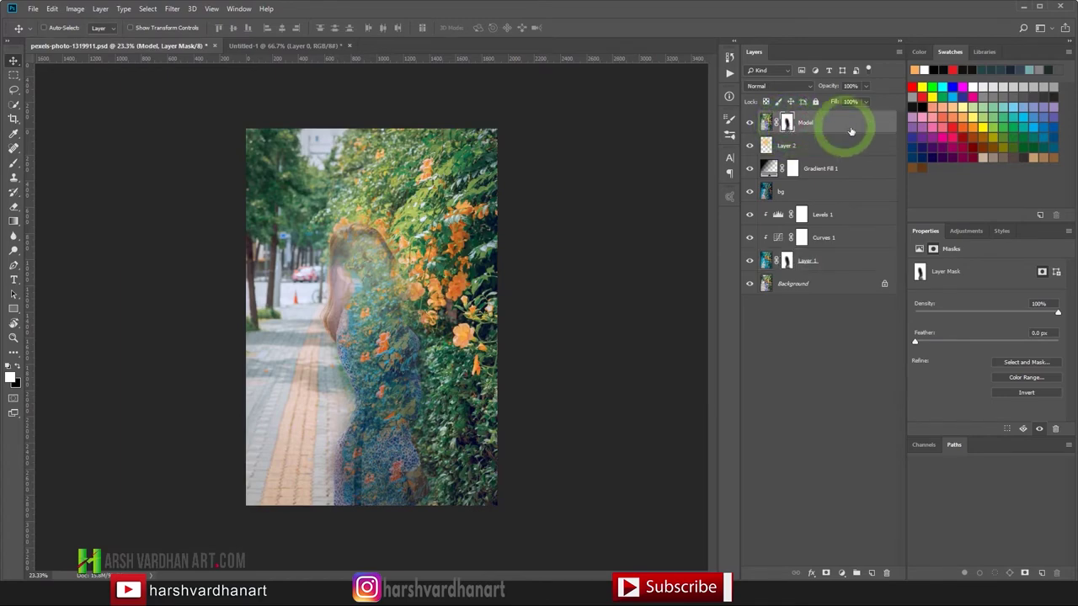
key("ctrl")
key("ctrl+i")
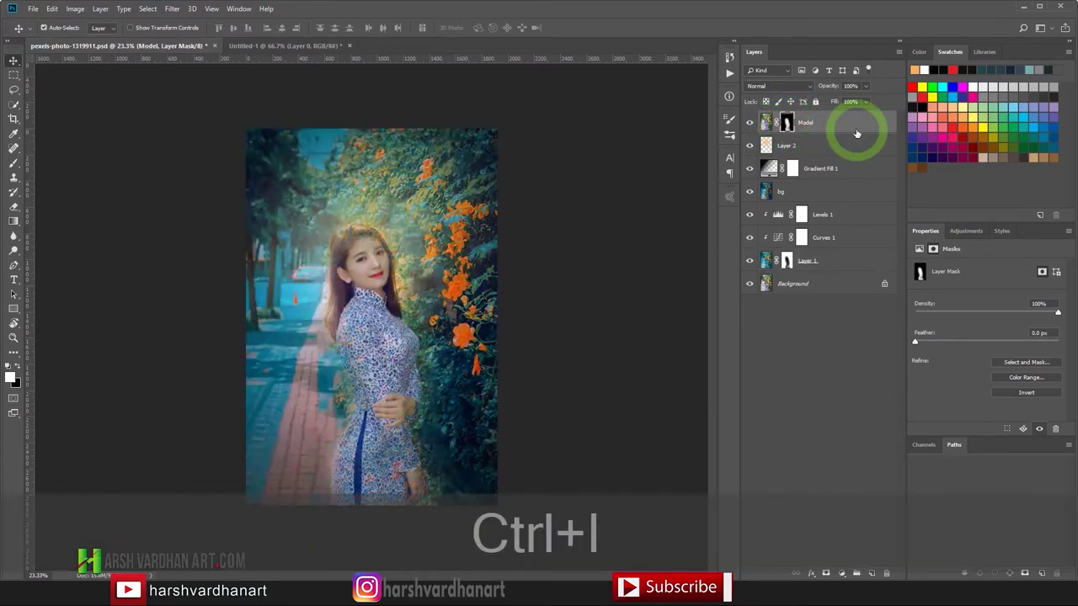
Zoom in on the woman's face and briefly preview the Model mask alone.
key("ctrl+space")
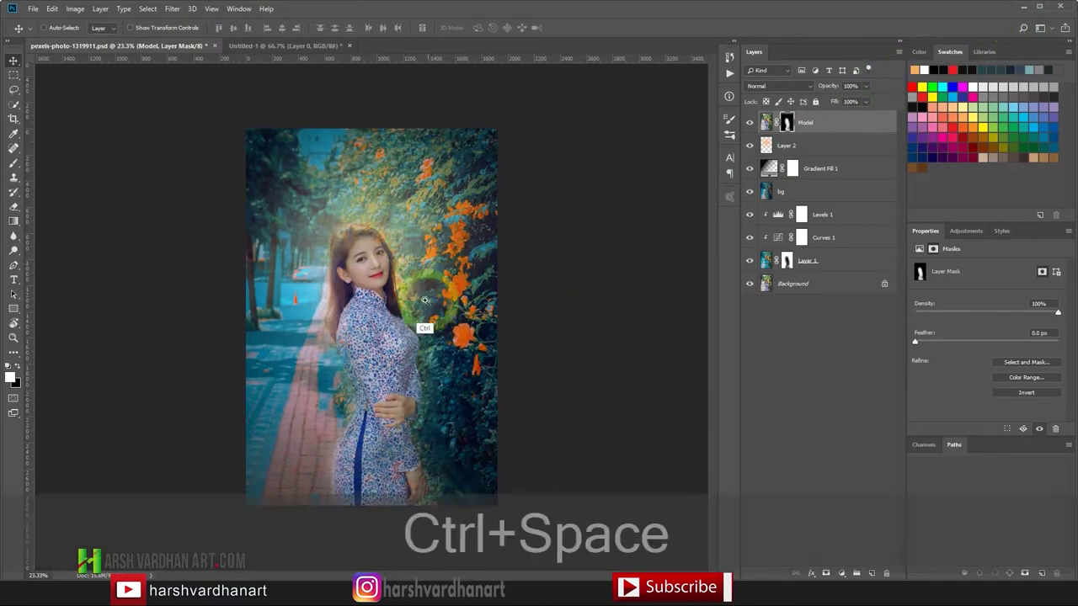
left_click(326, 269)
left_click(471, 313)
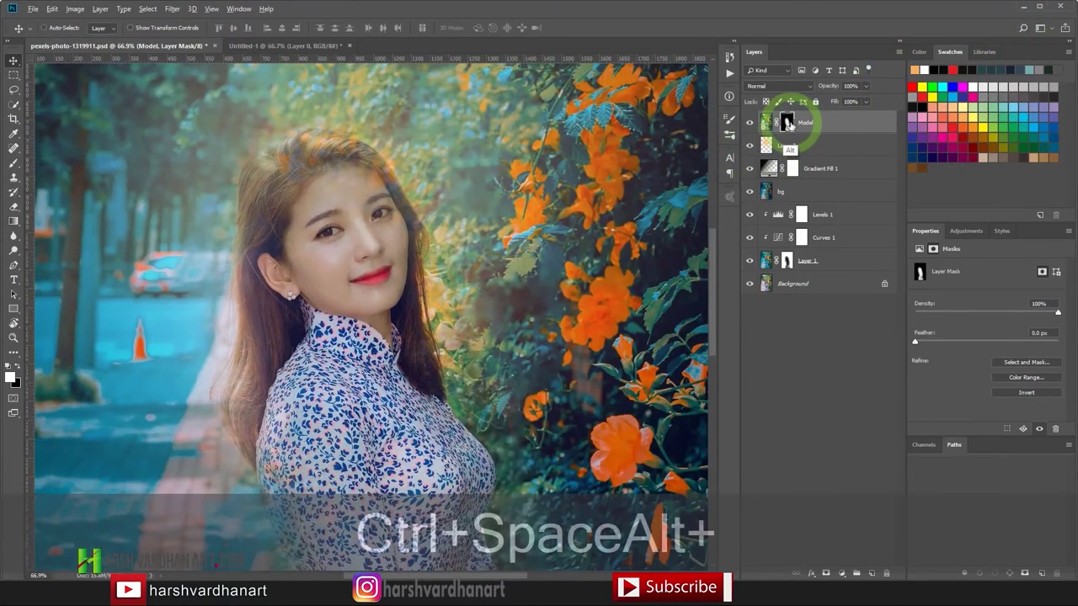
left_click(786, 124, "alt")
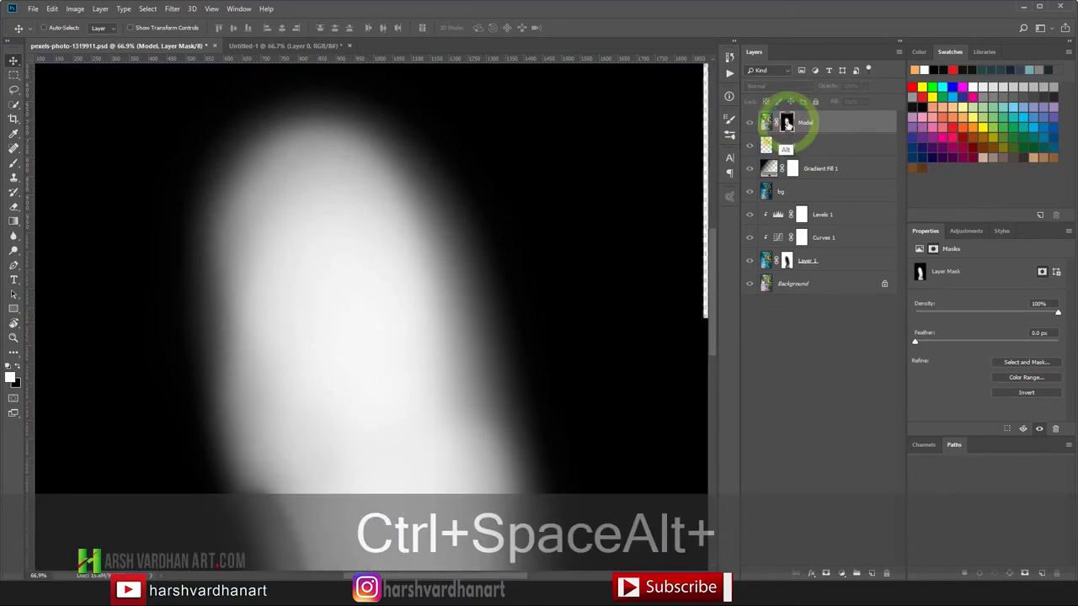
left_click(786, 123, "alt")
left_click_drag(289, 174, 449, 162)
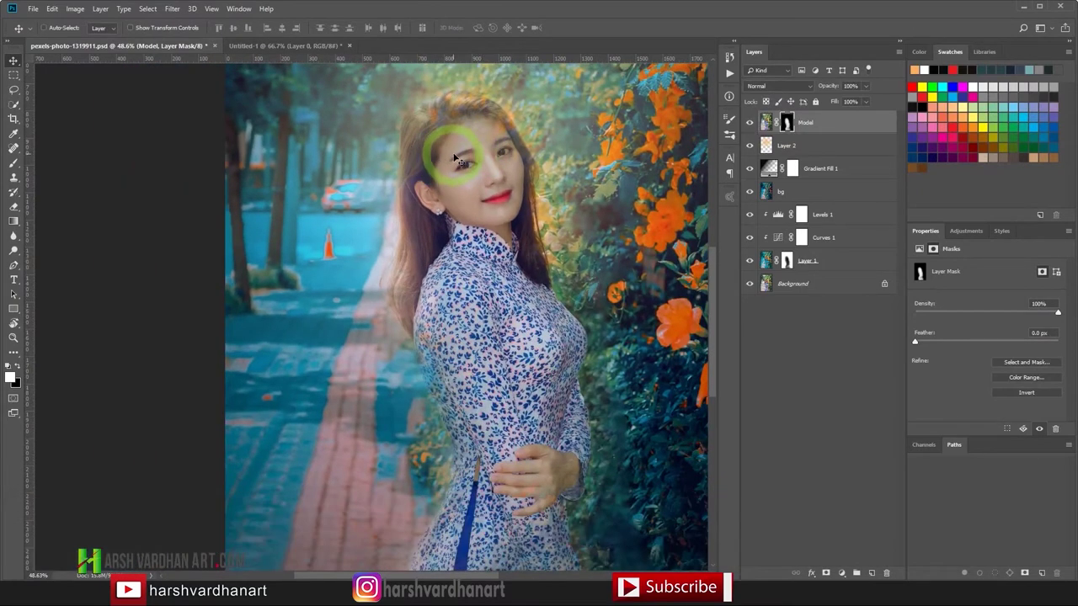
Brush the Model mask at 50% opacity along her hair, down the dress and her left side.
key("b")
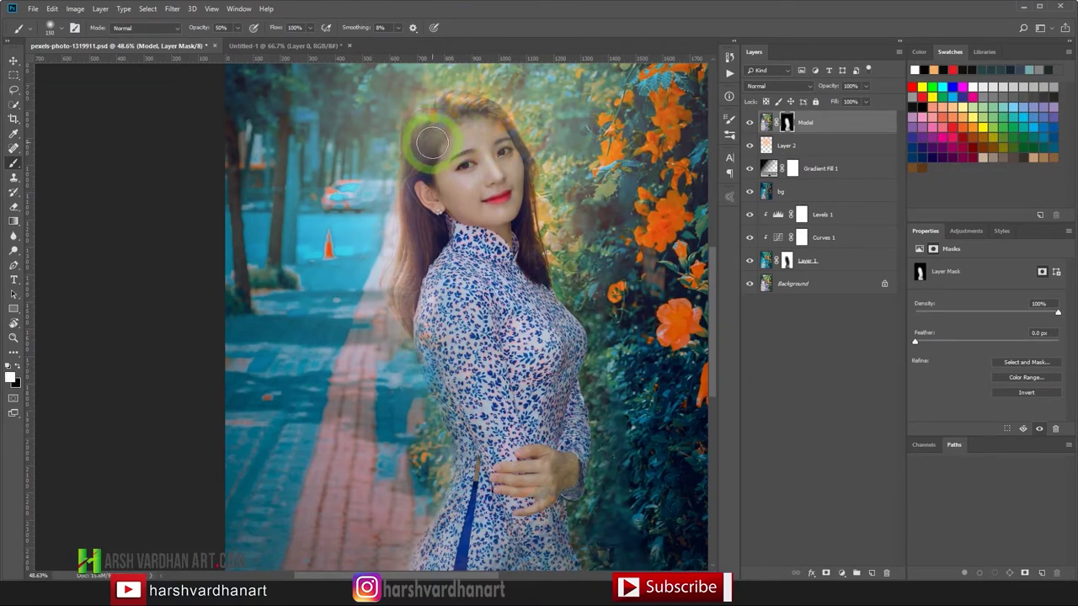
mouse_move(436, 128)
left_mouse_down()
mouse_move(467, 108)
mouse_move(444, 108)
mouse_move(419, 137)
mouse_move(426, 181)
mouse_move(452, 141)
mouse_move(479, 137)
mouse_move(485, 221)
mouse_move(499, 137)
mouse_move(477, 115)
mouse_move(490, 137)
mouse_move(480, 127)
mouse_move(430, 210)
mouse_move(456, 258)
mouse_move(404, 285)
left_mouse_up()
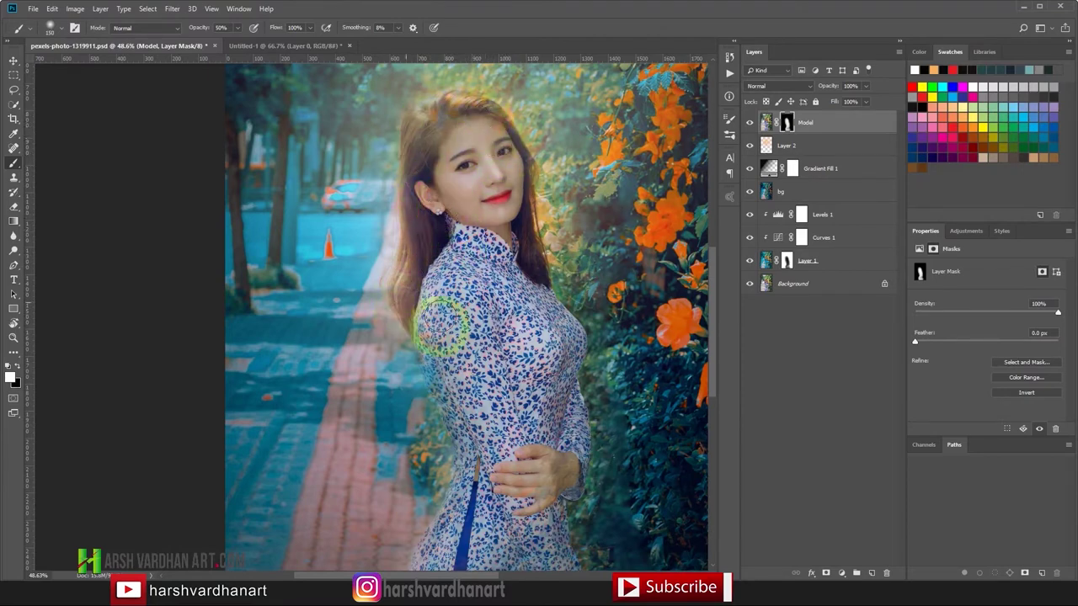
mouse_move(513, 334)
left_mouse_down()
mouse_move(549, 425)
mouse_move(525, 446)
mouse_move(542, 492)
mouse_move(536, 484)
mouse_move(520, 542)
mouse_move(508, 524)
mouse_move(500, 381)
mouse_move(493, 434)
mouse_move(528, 503)
mouse_move(535, 492)
mouse_move(513, 485)
mouse_move(568, 507)
mouse_move(560, 486)
mouse_move(572, 494)
mouse_move(569, 530)
mouse_move(562, 488)
mouse_move(594, 495)
mouse_move(527, 486)
mouse_move(450, 505)
mouse_move(432, 536)
mouse_move(411, 537)
mouse_move(404, 451)
mouse_move(479, 304)
mouse_move(459, 356)
mouse_move(457, 268)
mouse_move(468, 269)
mouse_move(435, 248)
mouse_move(421, 206)
mouse_move(421, 226)
mouse_move(504, 281)
mouse_move(524, 366)
mouse_move(547, 344)
mouse_move(524, 244)
mouse_move(519, 400)
mouse_move(435, 209)
mouse_move(449, 164)
mouse_move(441, 143)
mouse_move(408, 145)
mouse_move(442, 186)
mouse_move(402, 192)
mouse_move(406, 156)
mouse_move(401, 261)
mouse_move(399, 248)
mouse_move(382, 320)
mouse_move(407, 323)
mouse_move(400, 316)
mouse_move(448, 216)
mouse_move(486, 244)
mouse_move(397, 247)
mouse_move(387, 292)
mouse_move(452, 228)
mouse_move(534, 356)
mouse_move(534, 433)
mouse_move(510, 495)
mouse_move(430, 189)
mouse_move(432, 142)
mouse_move(408, 147)
mouse_move(410, 128)
mouse_move(438, 126)
mouse_move(412, 118)
mouse_move(388, 134)
mouse_move(383, 275)
mouse_move(461, 200)
mouse_move(515, 69)
left_mouse_up()
mouse_move(425, 244)
left_mouse_down()
mouse_move(452, 360)
mouse_move(425, 436)
left_mouse_up()
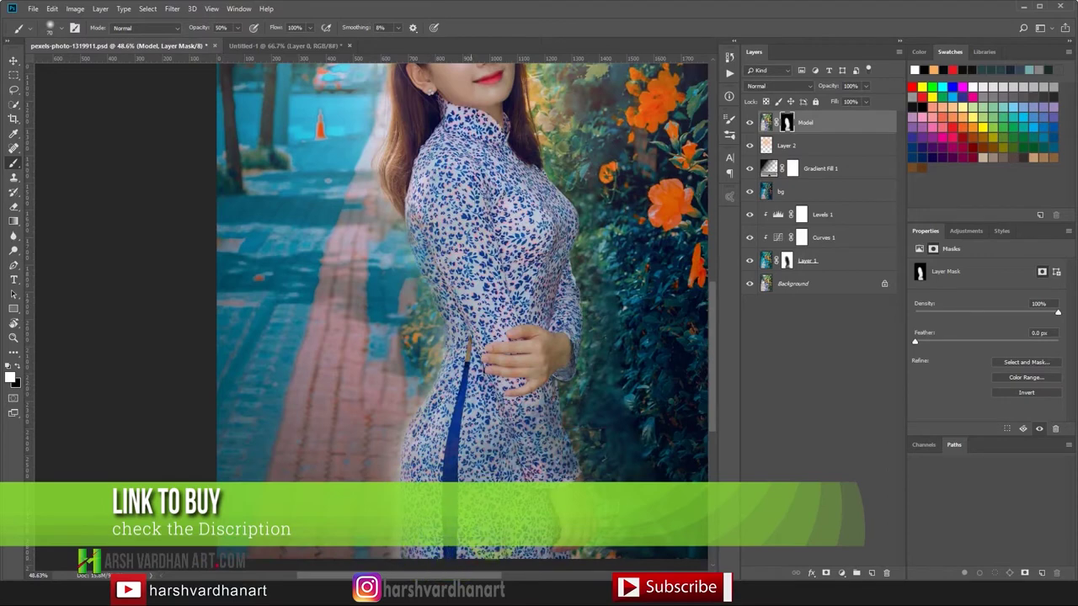
Refine the mask at the hand and hip: black hides the hip fringe, white restores the dress's left edge.
mouse_move(568, 453)
left_mouse_down()
mouse_move(542, 360)
mouse_move(570, 371)
mouse_move(578, 334)
mouse_move(562, 302)
mouse_move(566, 275)
mouse_move(558, 327)
mouse_move(477, 337)
mouse_move(530, 337)
mouse_move(555, 349)
mouse_move(556, 372)
mouse_move(568, 373)
mouse_move(485, 350)
mouse_move(475, 368)
mouse_move(507, 408)
mouse_move(509, 481)
mouse_move(466, 497)
mouse_move(541, 466)
mouse_move(539, 407)
mouse_move(547, 443)
mouse_move(523, 397)
mouse_move(548, 465)
mouse_move(531, 473)
mouse_move(588, 504)
mouse_move(556, 547)
mouse_move(559, 560)
mouse_move(486, 531)
mouse_move(477, 545)
mouse_move(360, 568)
mouse_move(383, 403)
mouse_move(364, 509)
mouse_move(476, 522)
mouse_move(457, 426)
mouse_move(488, 248)
mouse_move(394, 391)
left_mouse_up()
key("ctrl+space")
key("x")
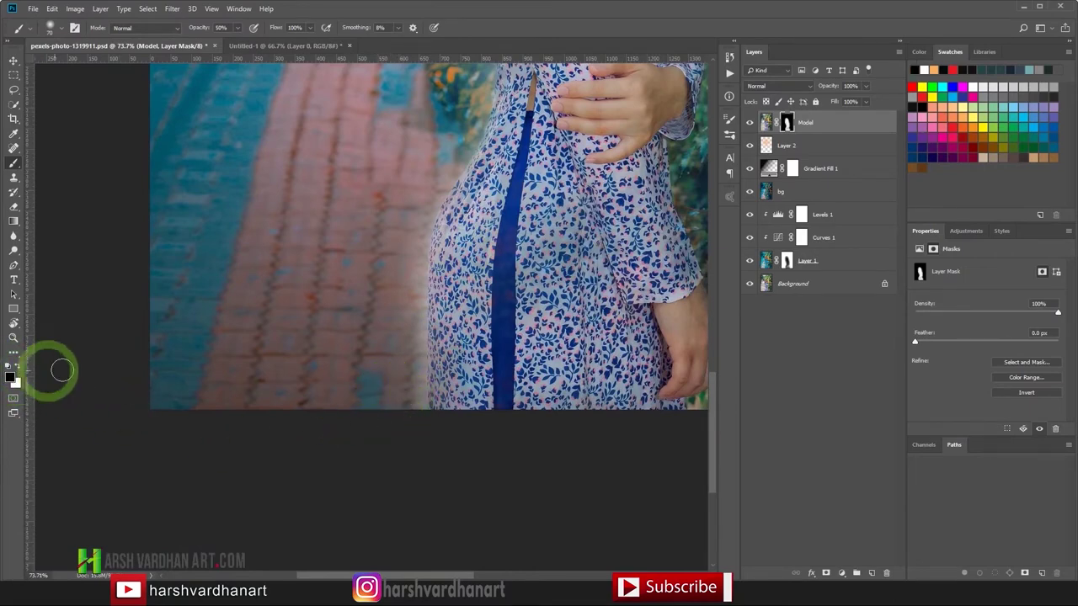
mouse_move(401, 378)
left_mouse_down()
mouse_move(414, 414)
mouse_move(414, 362)
mouse_move(425, 428)
mouse_move(582, 237)
mouse_move(427, 373)
mouse_move(459, 355)
mouse_move(459, 365)
mouse_move(447, 355)
mouse_move(458, 315)
mouse_move(435, 410)
left_mouse_up()
key("x")
mouse_move(431, 320)
left_mouse_down()
mouse_move(453, 223)
mouse_move(517, 110)
mouse_move(482, 196)
left_mouse_up()
Paint the mask over the foliage beside her hair, then zoom in close on the dress edge.
scroll(483, 196, "up", 10)
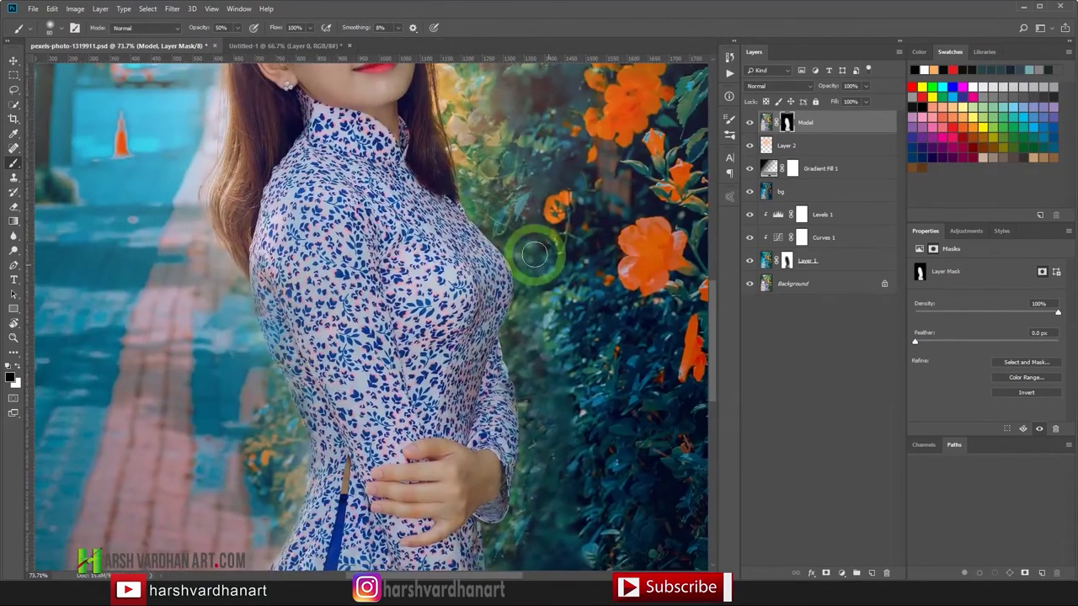
mouse_move(549, 245)
left_mouse_down()
mouse_move(565, 268)
mouse_move(557, 287)
mouse_move(518, 205)
mouse_move(558, 356)
mouse_move(565, 265)
mouse_move(618, 268)
mouse_move(610, 262)
mouse_move(609, 301)
left_mouse_up()
scroll(513, 207, "up", 5)
scroll(581, 270, "up", 5)
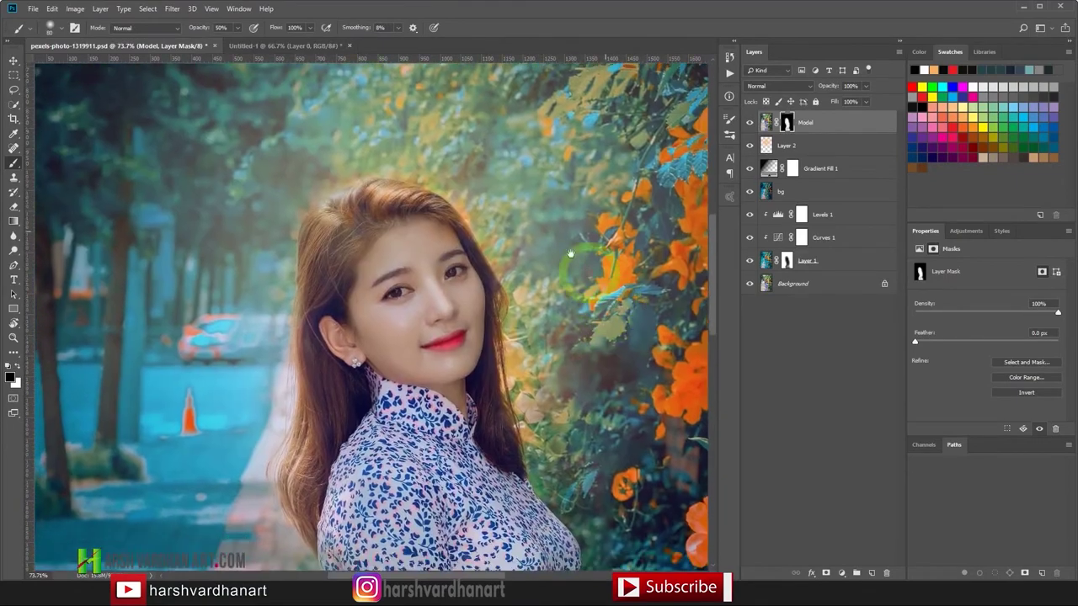
mouse_move(344, 142)
left_mouse_down()
mouse_move(312, 140)
mouse_move(264, 188)
left_mouse_up()
key("ctrl+minus")
key("ctrl+minus")
key("ctrl+minus")
left_click(446, 389, "ctrl")
mouse_move(446, 389)
left_mouse_down()
mouse_move(416, 385)
mouse_move(498, 193)
mouse_move(488, 294)
mouse_move(501, 272)
mouse_move(385, 312)
left_mouse_up()
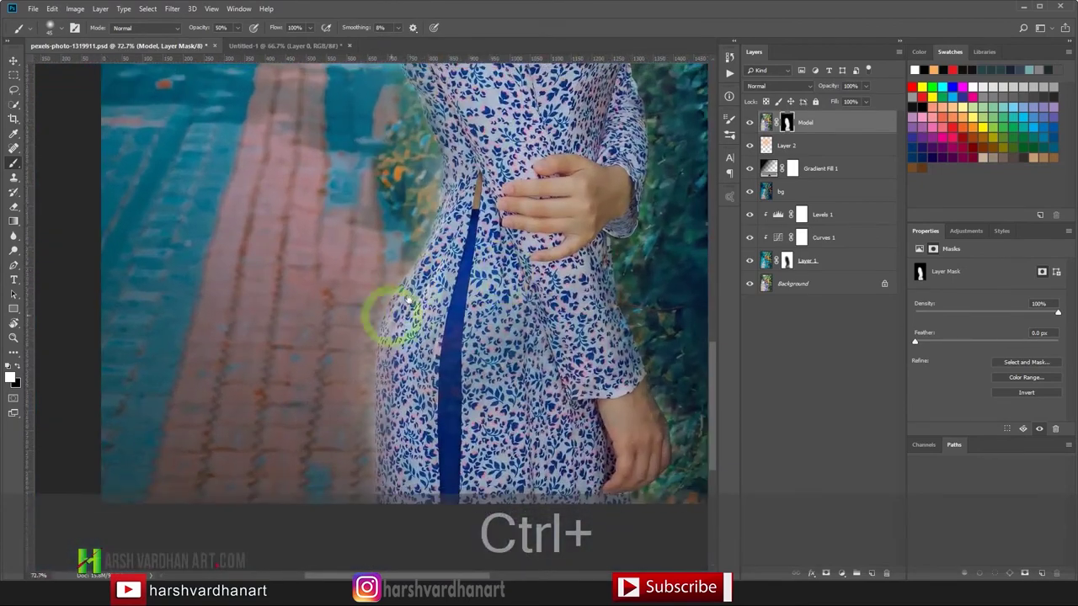
left_click_drag(458, 348, 400, 302)
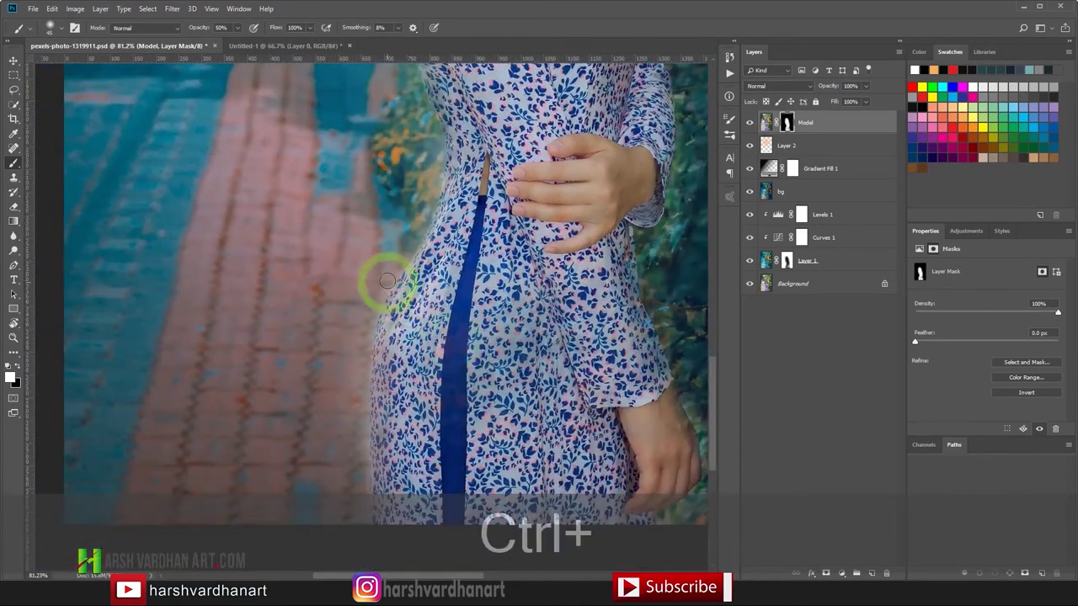
key("p")
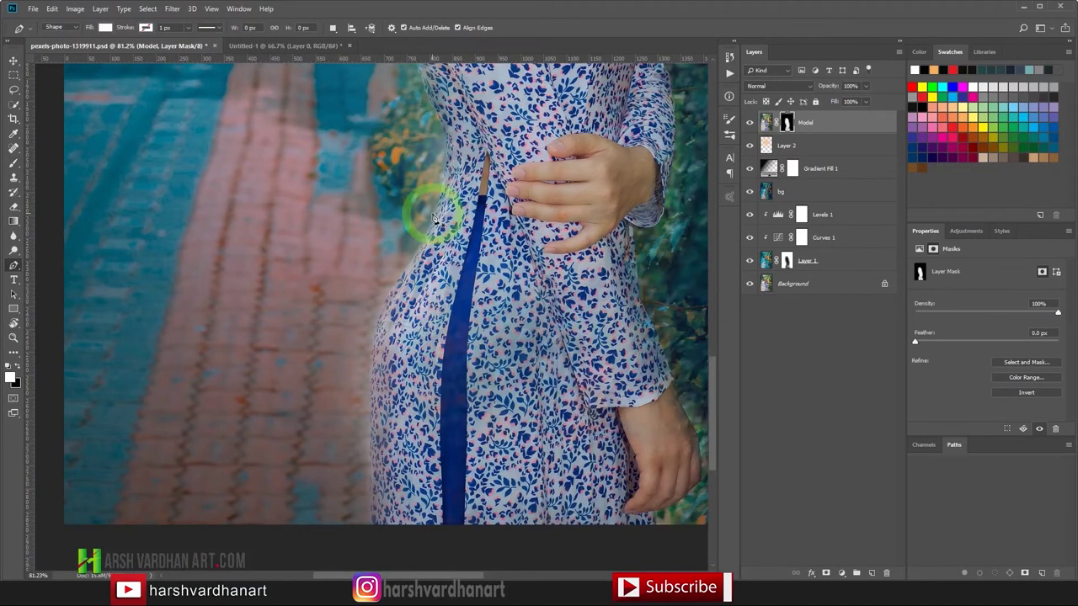
Place pen anchors down the dress edge, which accidentally creates a Shape 1 layer.
left_click(435, 218)
left_click(423, 253)
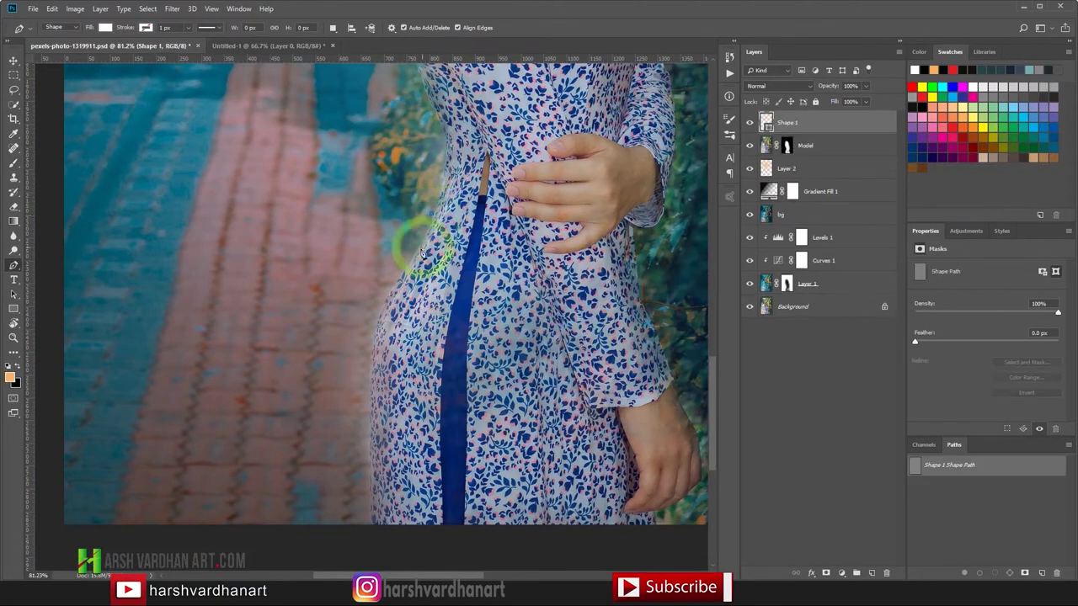
left_click(390, 291)
left_click(380, 332)
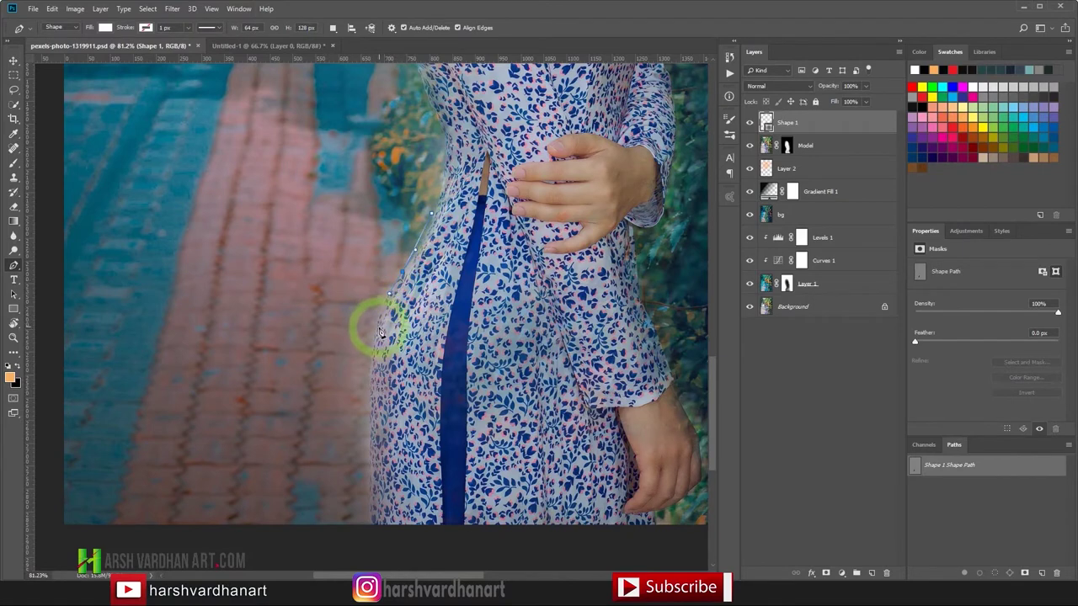
left_click(373, 345)
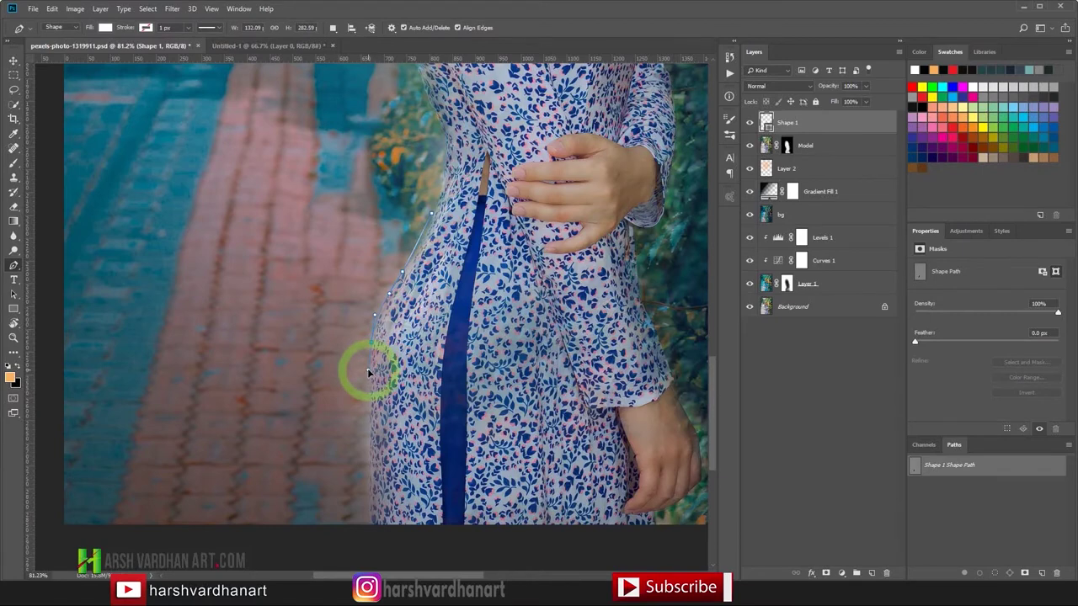
left_click_drag(368, 373, 345, 360)
key("ctrl")
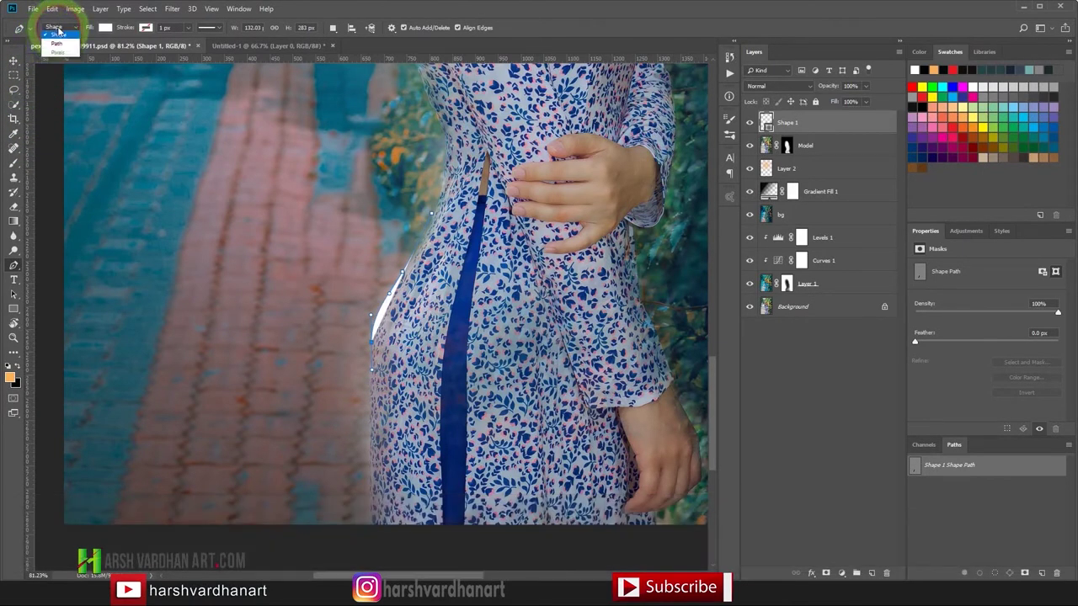
Switch the pen mode from Shape to Path and undo away the Shape 1 layer.
left_click(56, 51)
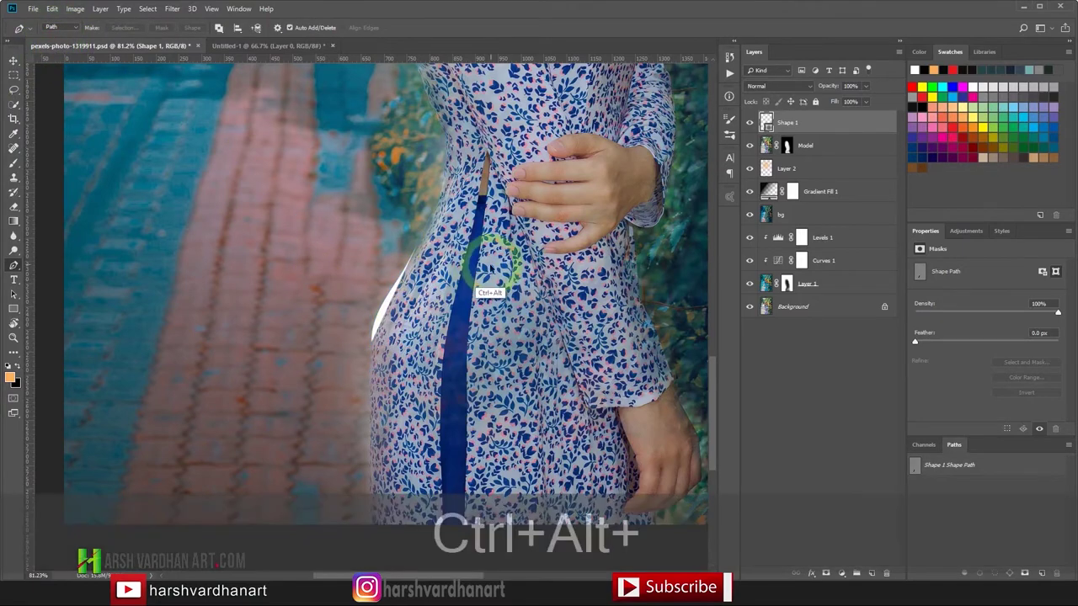
key("ctrl+alt+z")
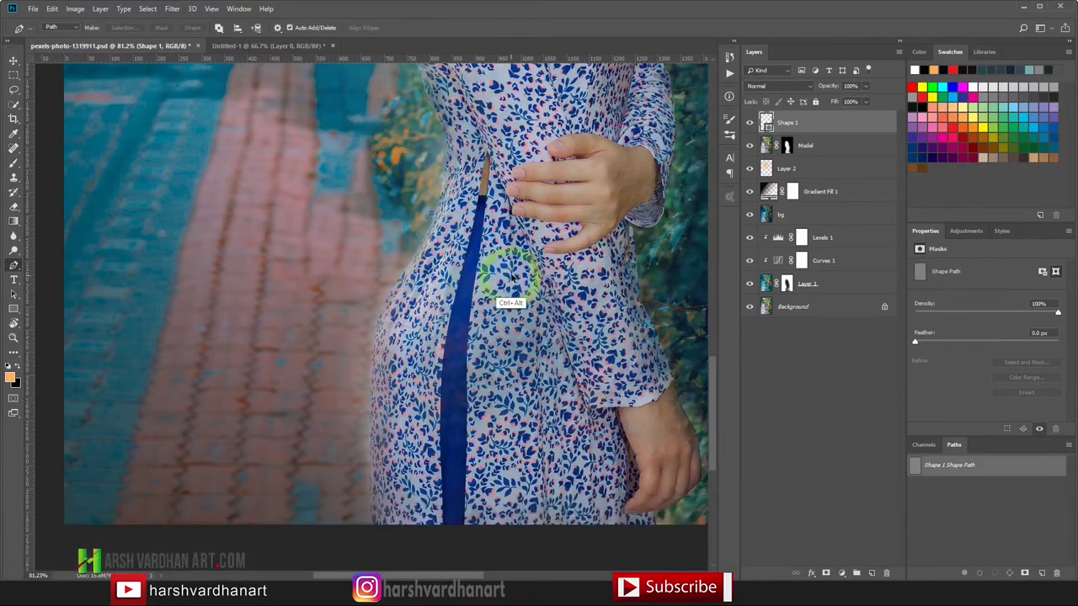
key("ctrl+z")
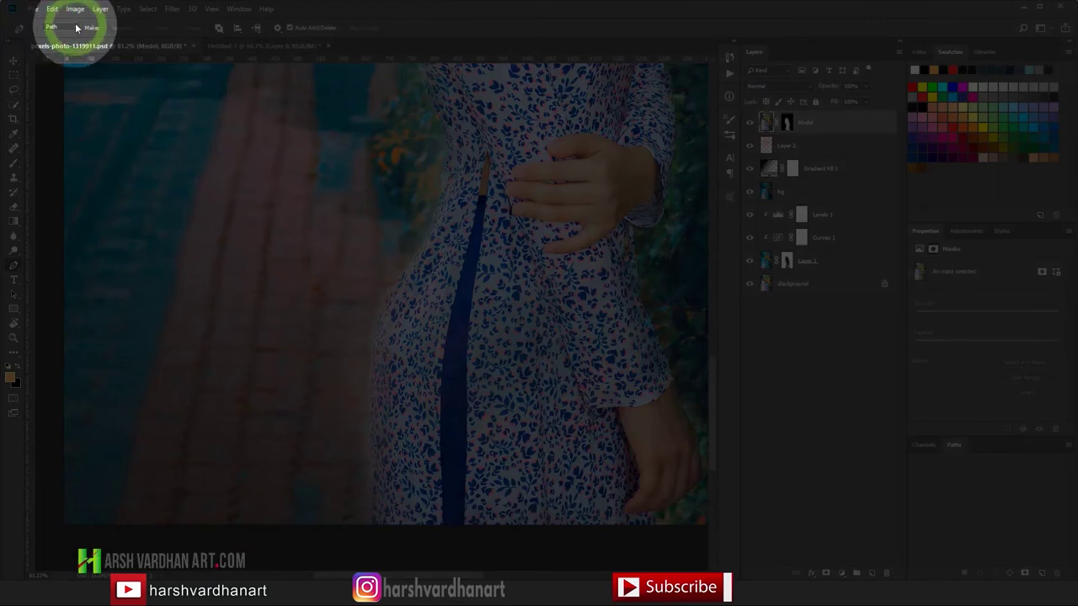
Trace a Work Path with anchors down the dress's left edge, past the hem and toward the hand.
left_click(51, 29)
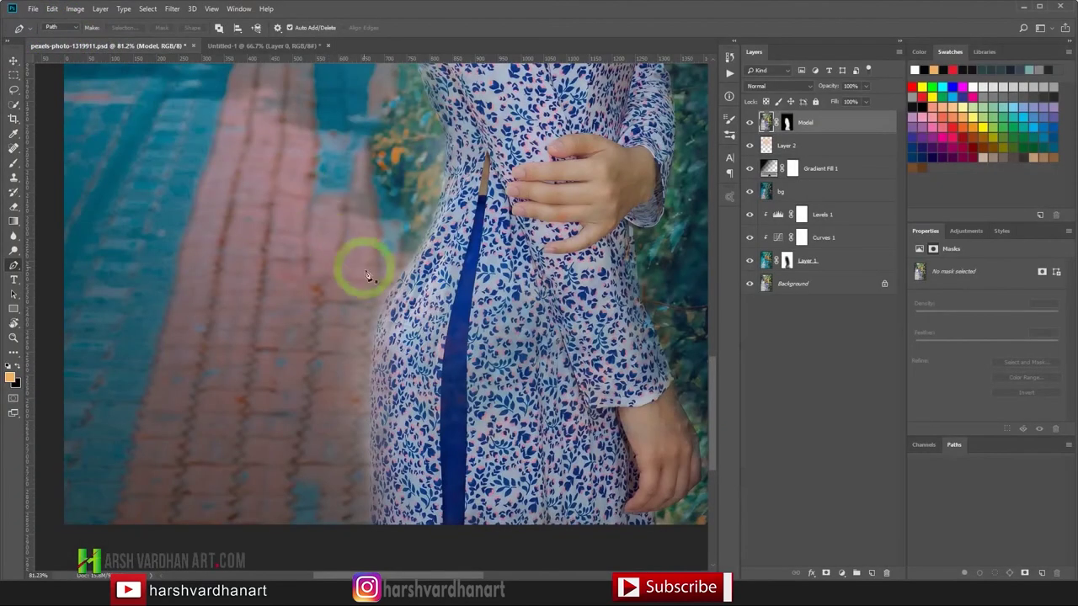
left_click(441, 184)
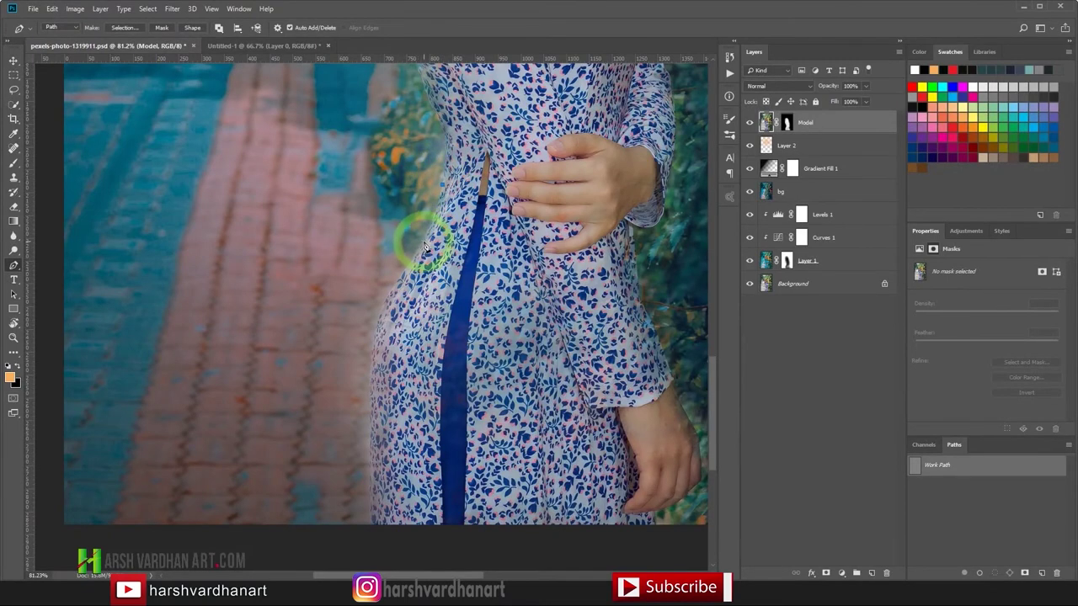
left_click_drag(409, 249, 388, 297)
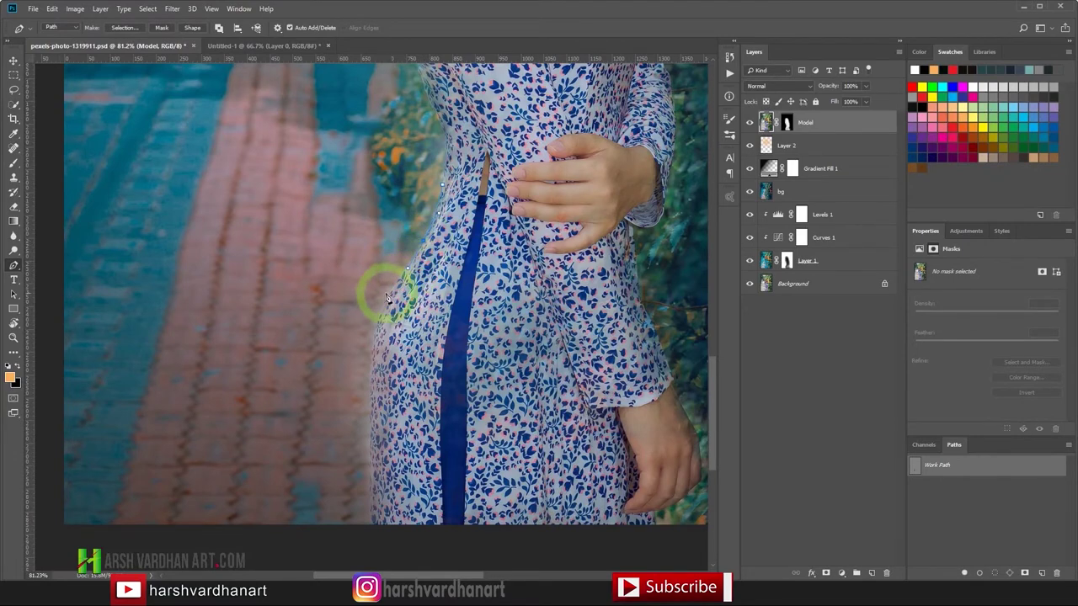
left_click(376, 323)
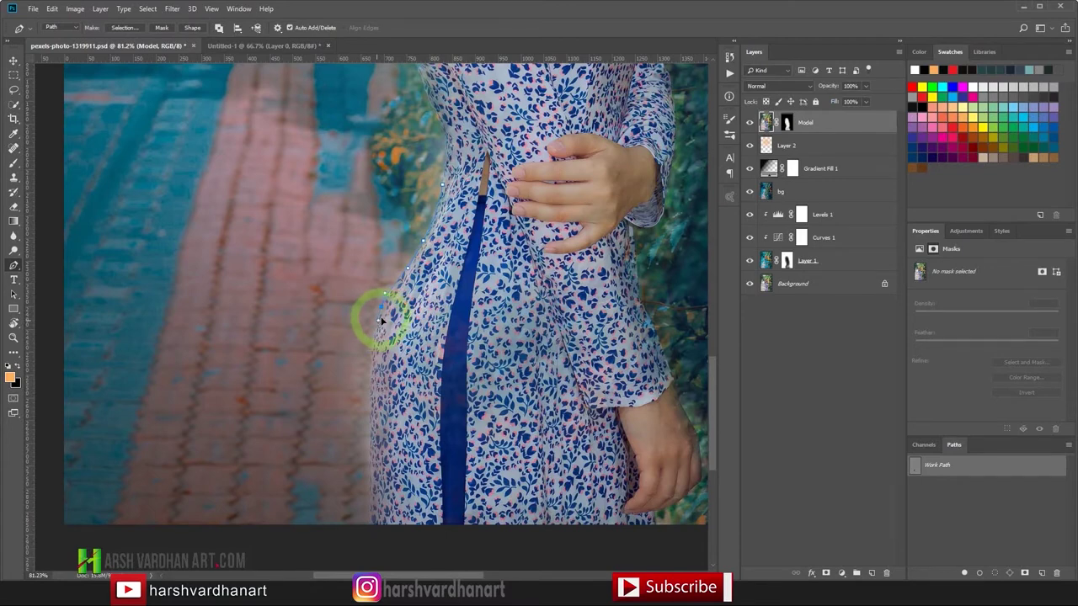
left_click(379, 416)
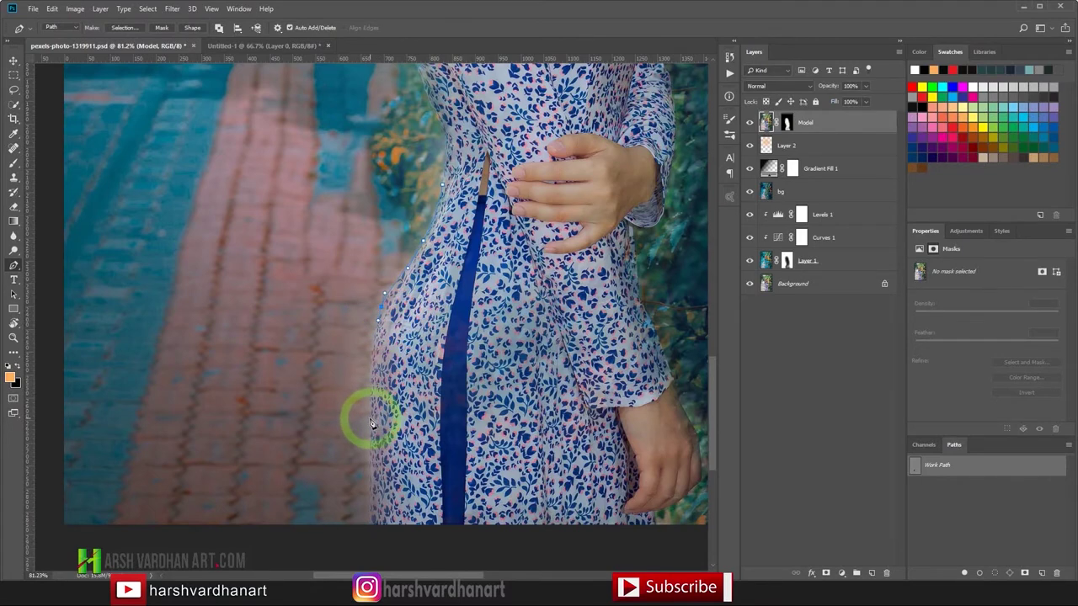
left_click(370, 432)
left_click_drag(370, 435, 381, 531)
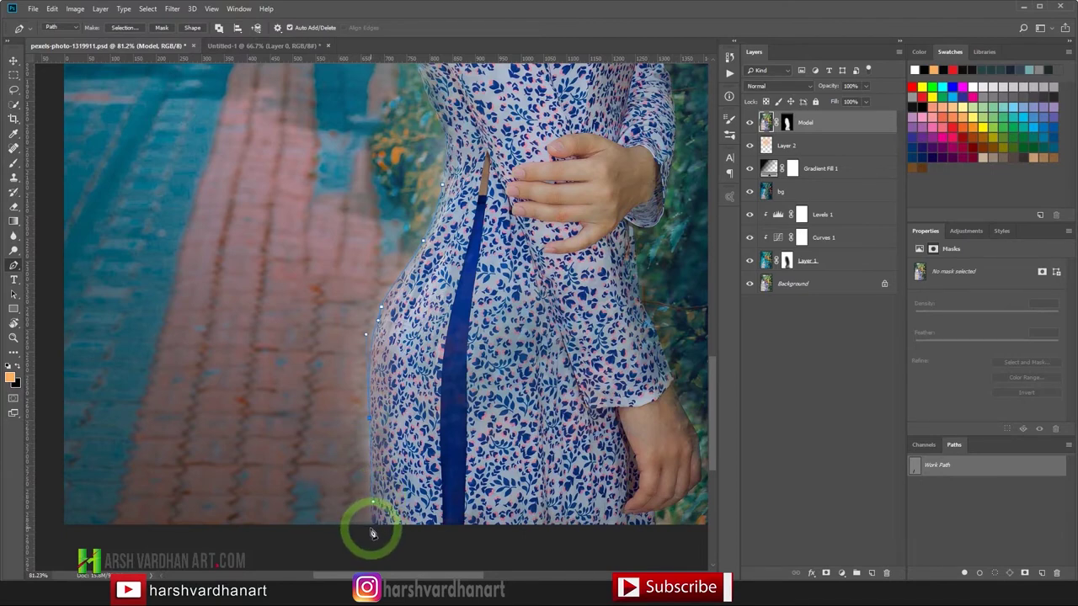
left_click(367, 530)
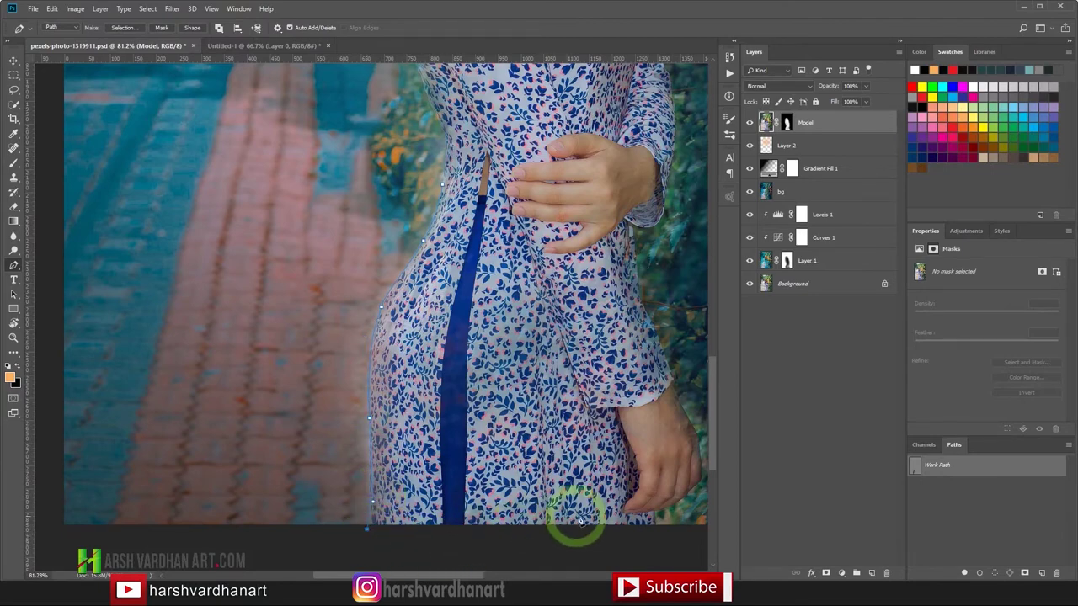
left_click(609, 506)
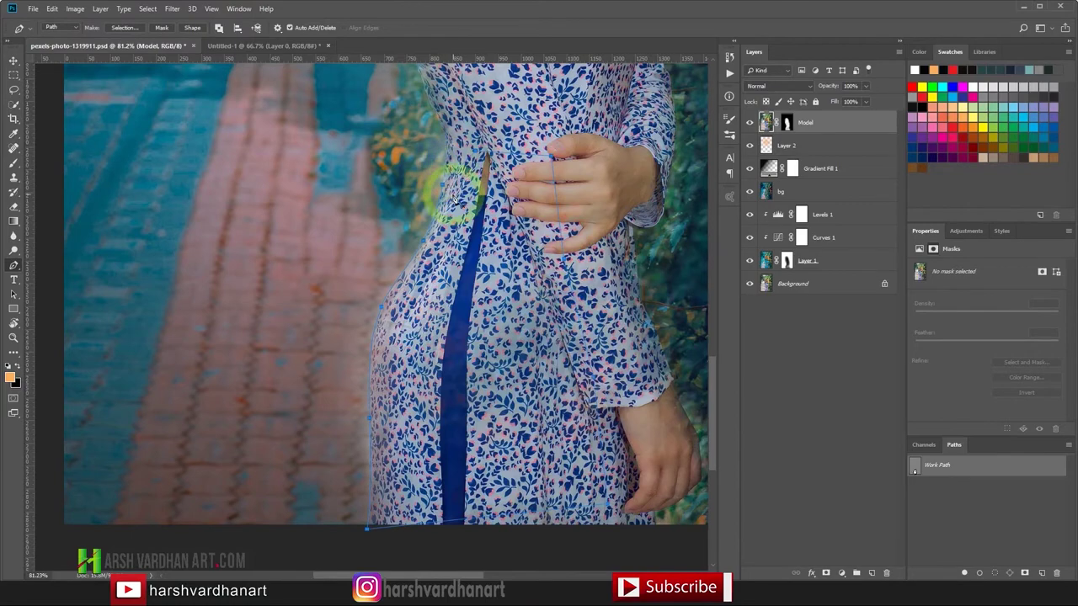
Zoom in on the waist, deselect the anchors, undo a misplaced point and pan along the dress edge.
key("ctrl+space")
left_click_drag(476, 220, 519, 207)
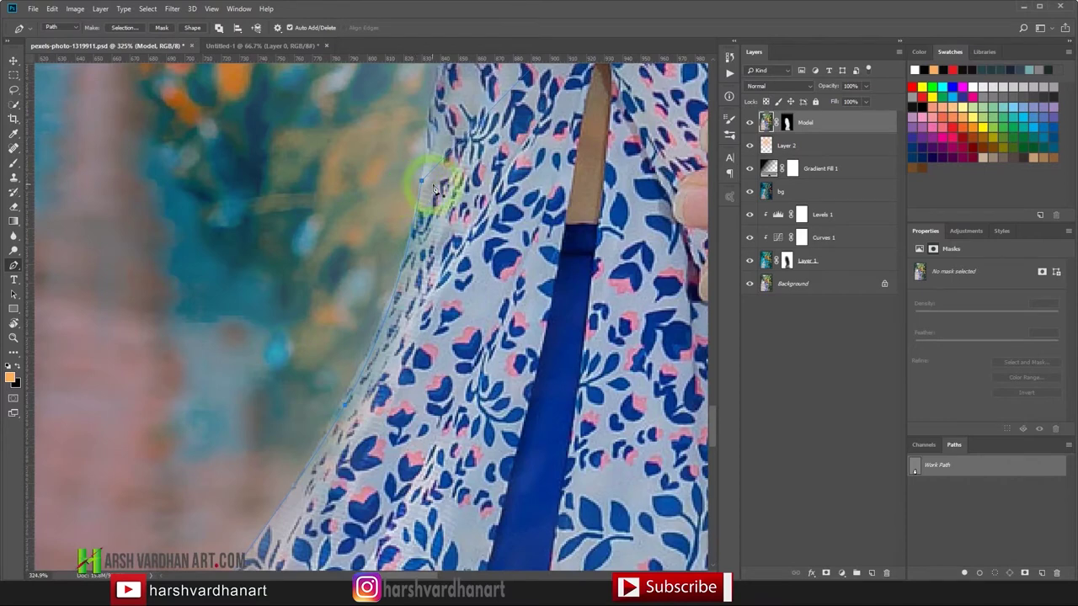
key("ctrl")
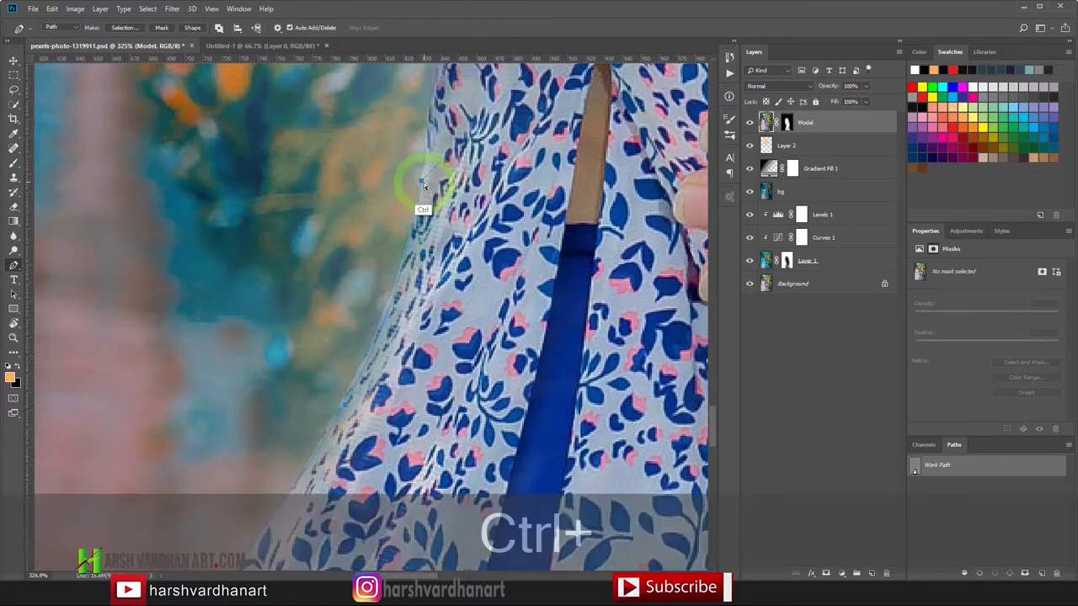
left_click(425, 181, "ctrl")
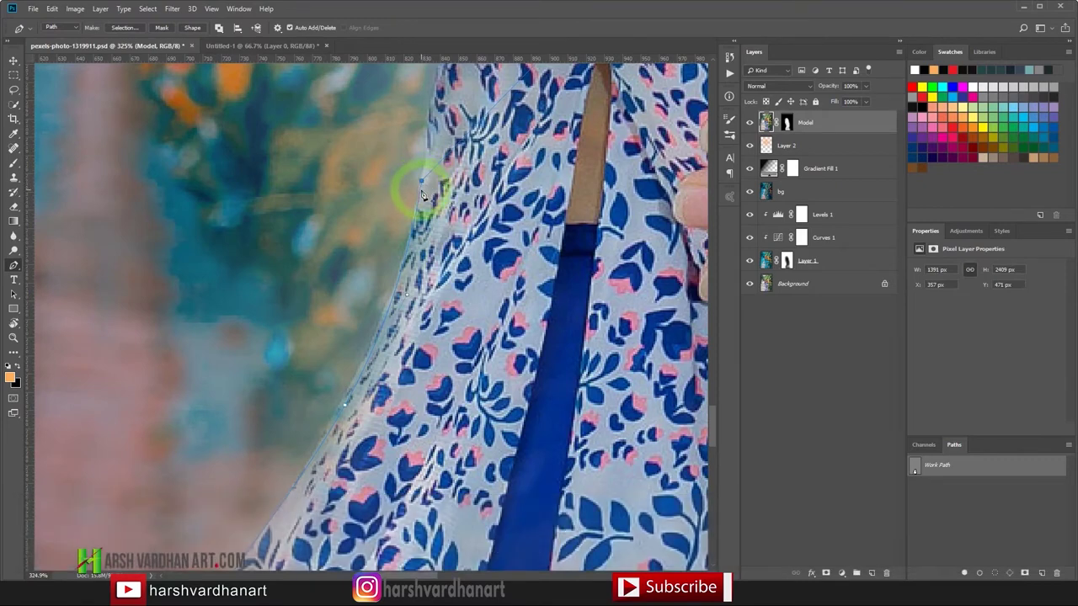
key("ctrl")
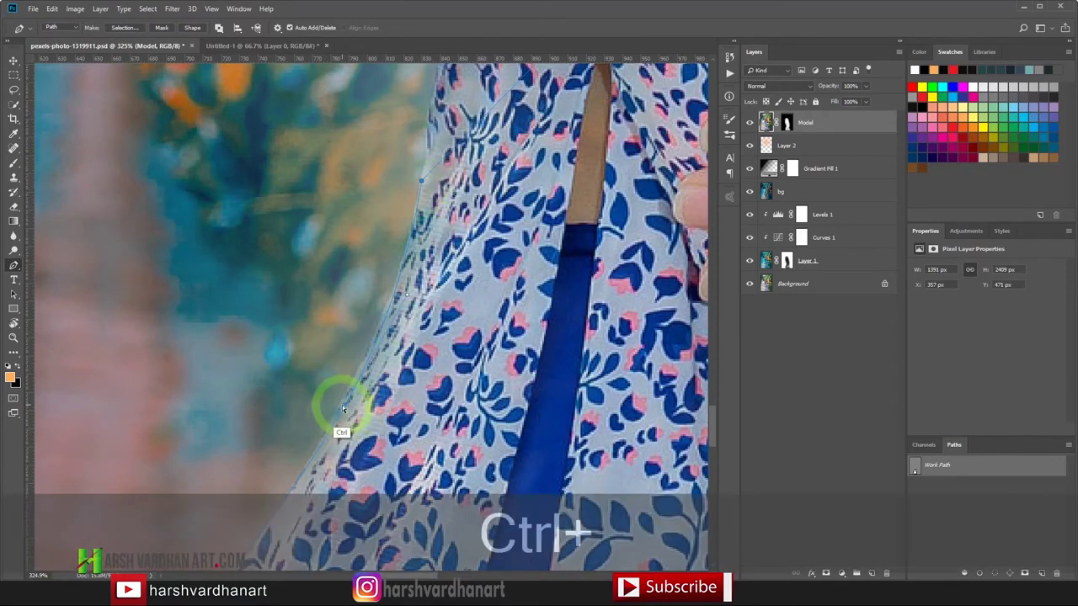
right_click(342, 405, "ctrl")
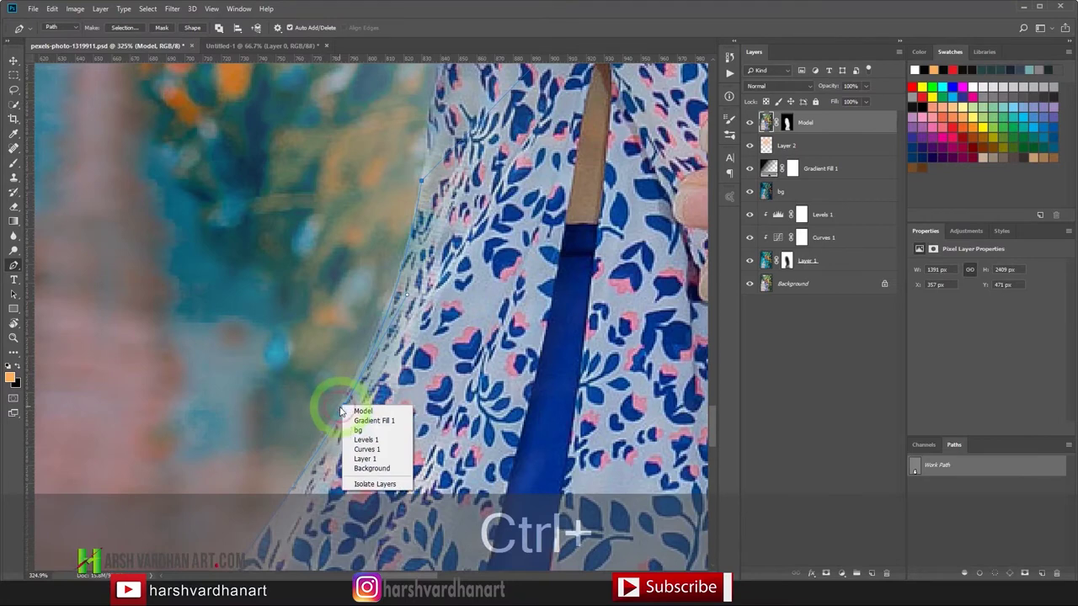
left_click(346, 410)
key("ctrl+z")
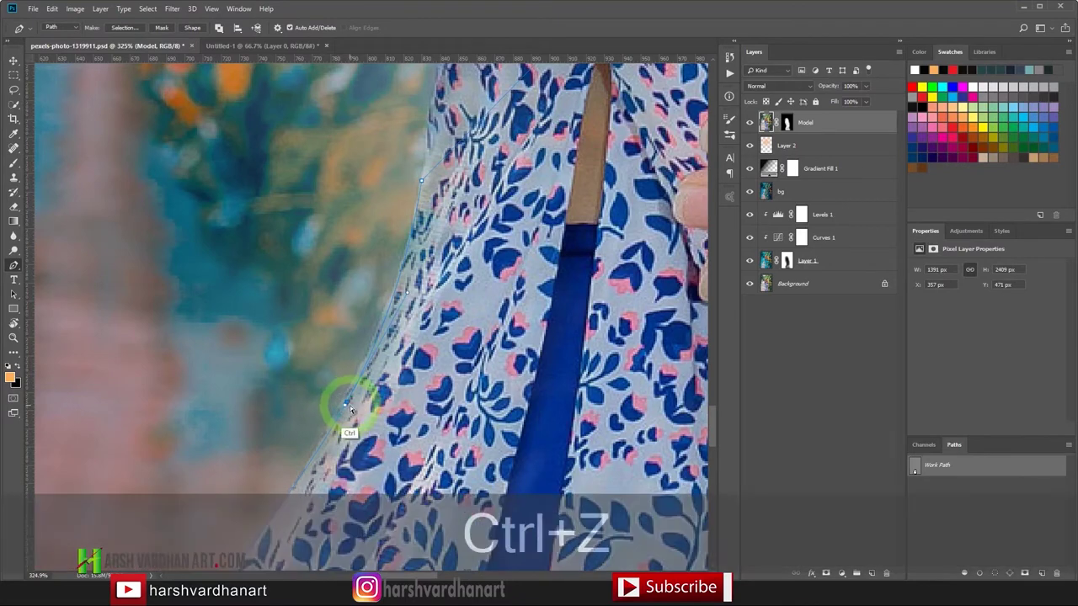
key("ctrl")
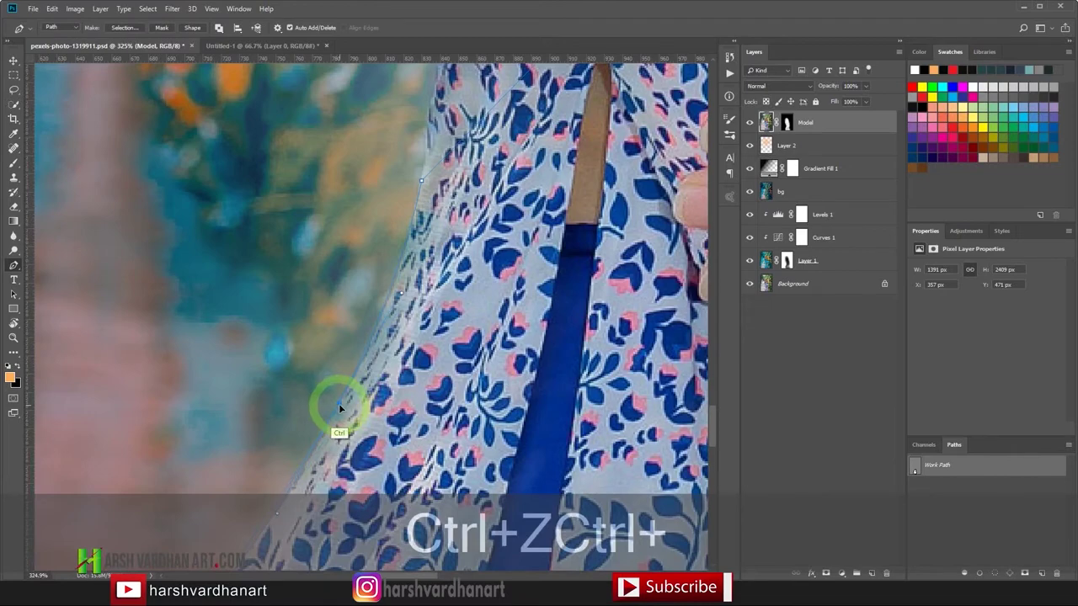
key("ctrl+space")
left_click_drag(370, 459, 455, 295)
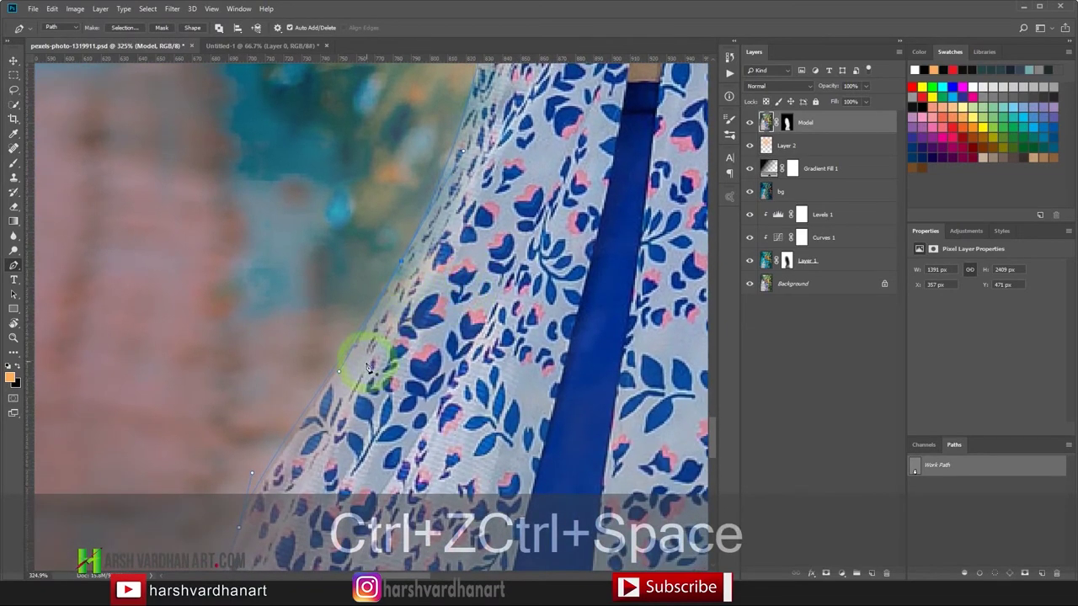
key("ctrl")
key("alt")
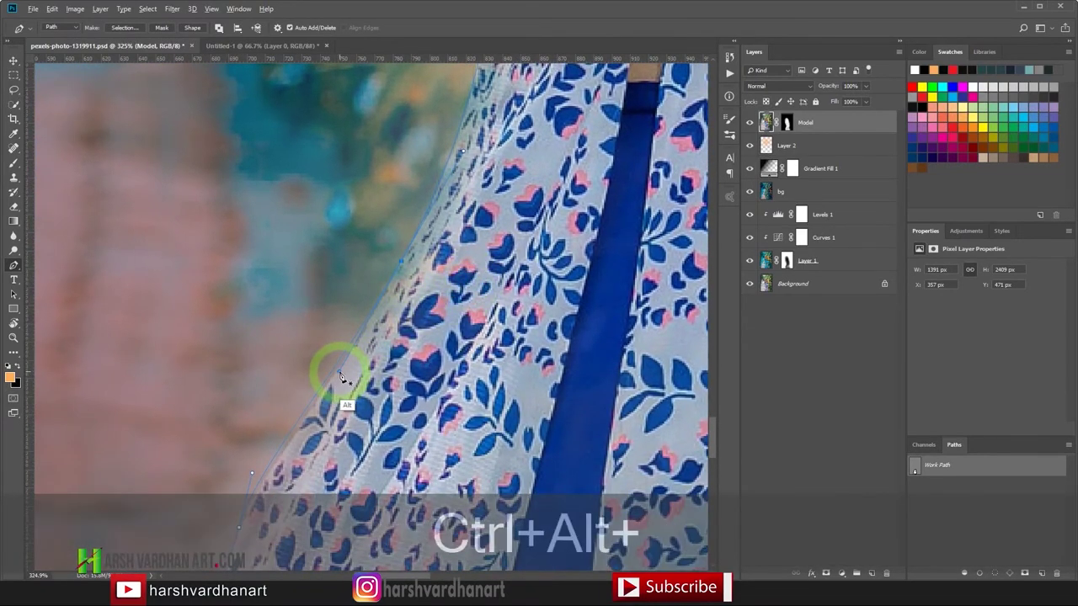
key("space")
left_click_drag(337, 378, 474, 257)
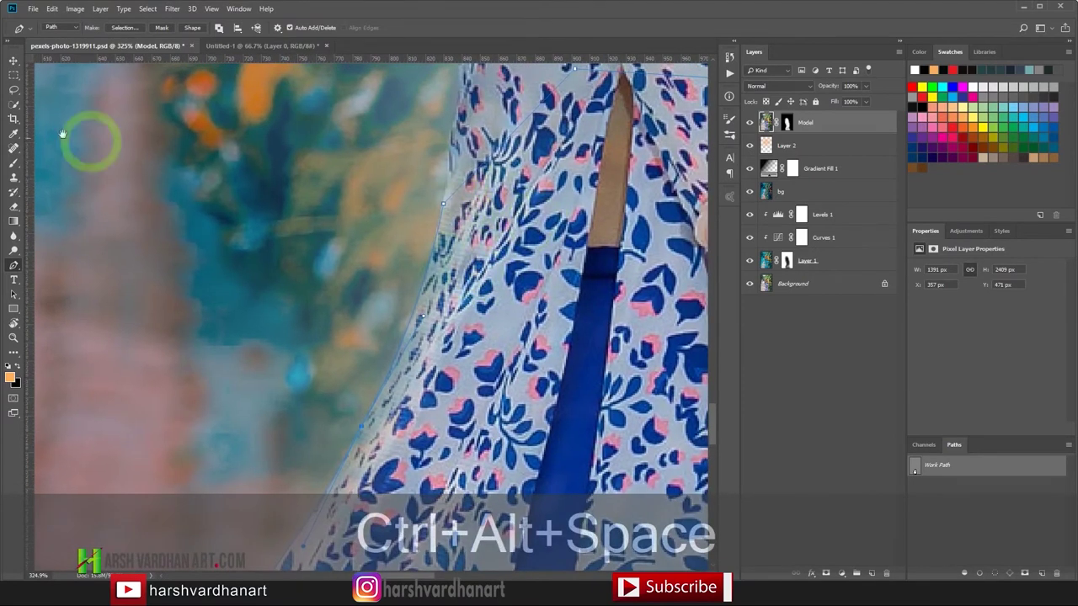
Make a selection from the Work Path with a 2-pixel Feather Radius and Anti-aliased on.
left_click(128, 31)
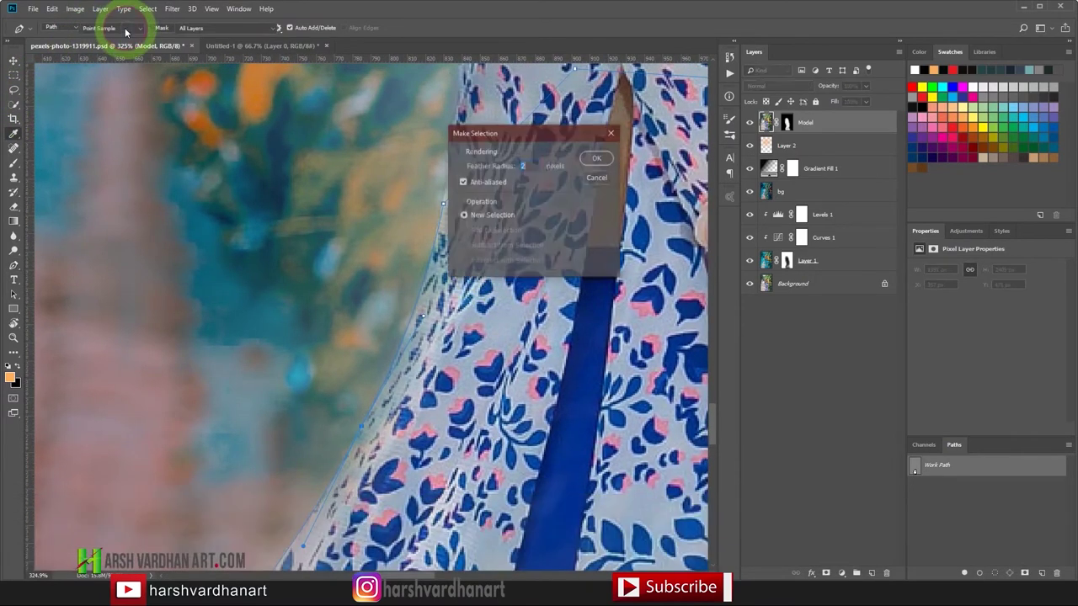
left_click(515, 188)
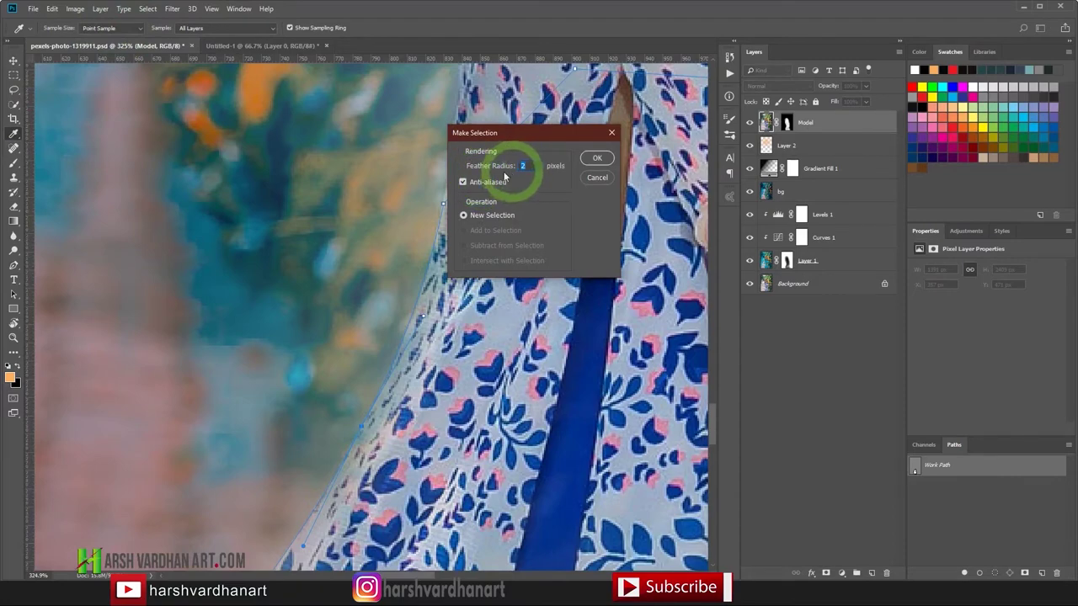
left_click(581, 172)
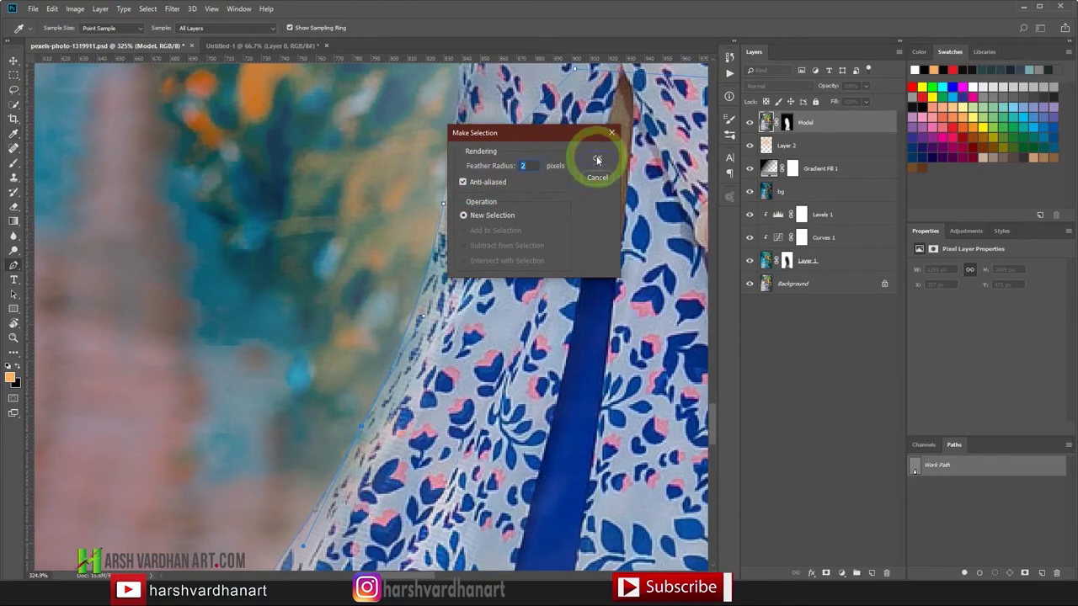
left_click(596, 159)
left_click(526, 353, "ctrl+alt")
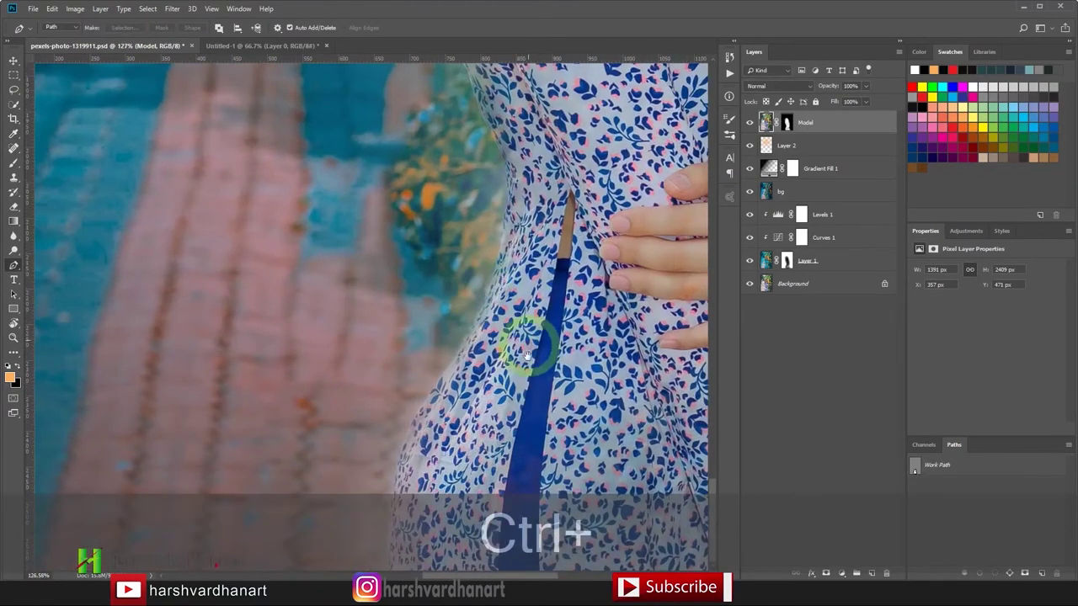
left_click_drag(554, 309, 457, 381)
Set a white brush, try a stroke on the dress's lower-left edge, then undo it.
key("b")
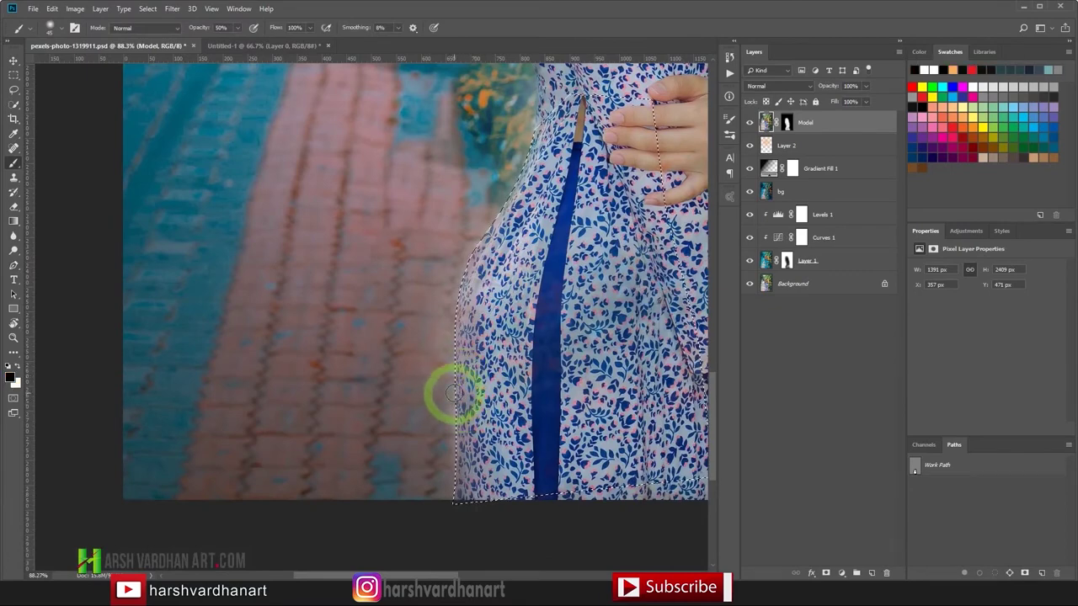
left_click(17, 364)
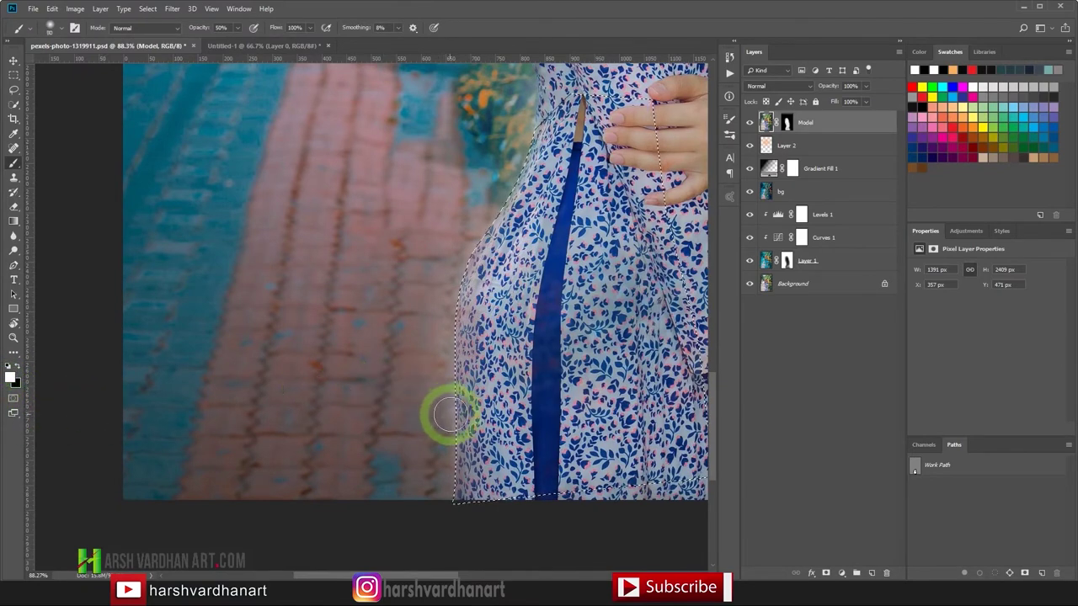
mouse_move(467, 476)
left_mouse_down()
mouse_move(458, 304)
mouse_move(448, 444)
mouse_move(455, 330)
mouse_move(463, 347)
mouse_move(498, 316)
mouse_move(478, 480)
mouse_move(474, 290)
mouse_move(501, 249)
left_mouse_up()
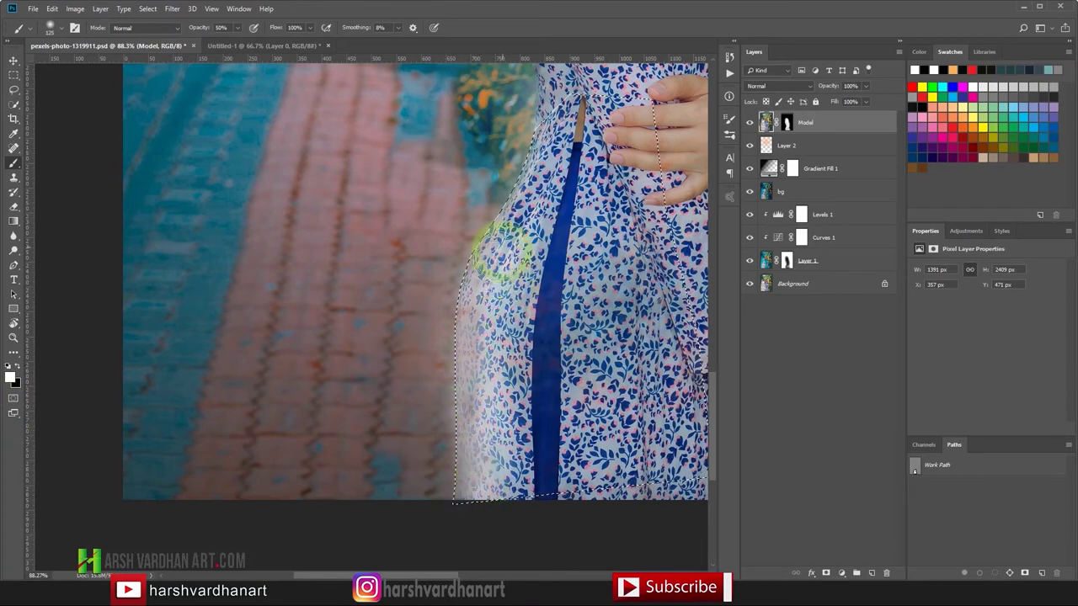
key("ctrl+alt+z")
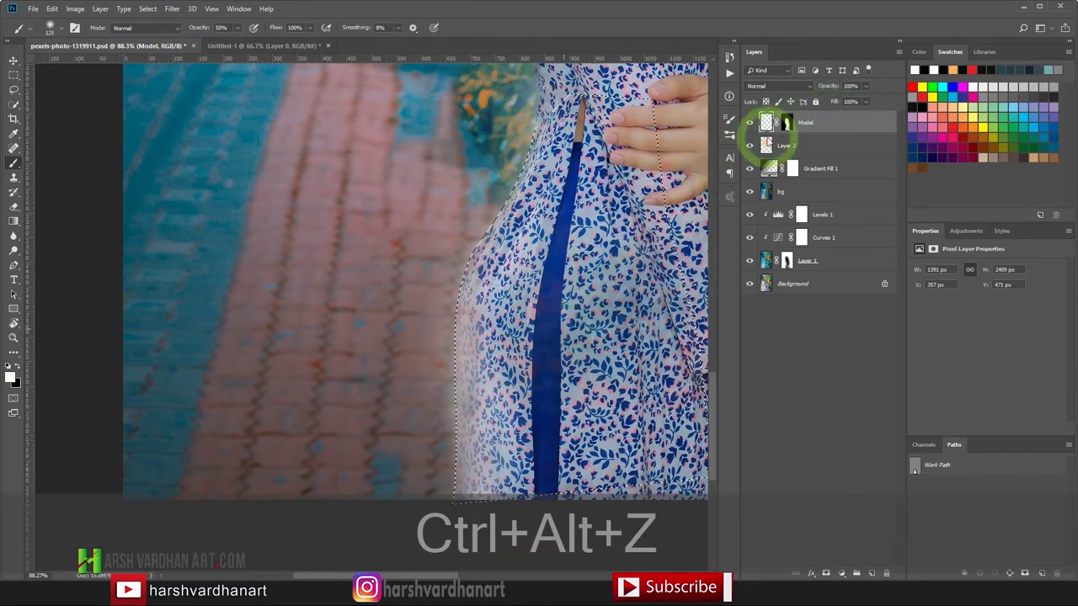
key("ctrl+alt+z")
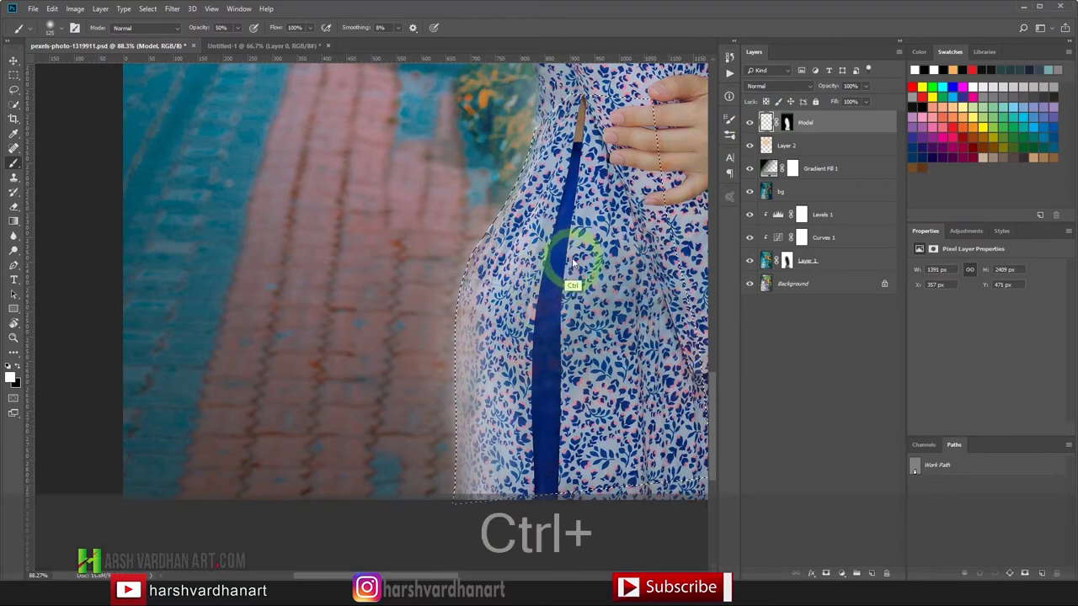
Target the Model layer mask and paint white down the dress edge to the hem.
key("ctrl+shift+space")
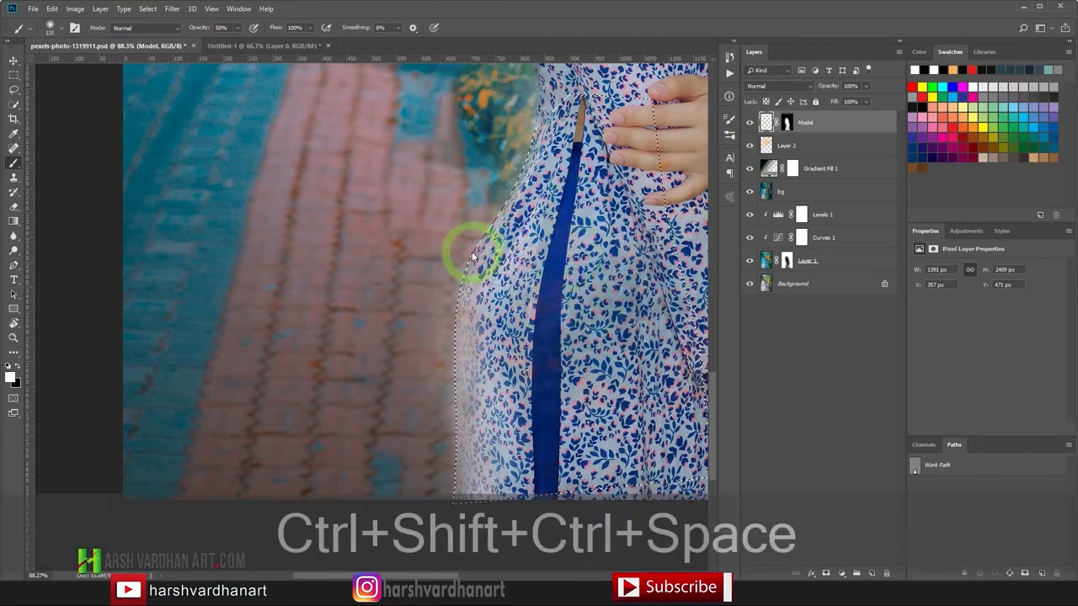
left_click(787, 123)
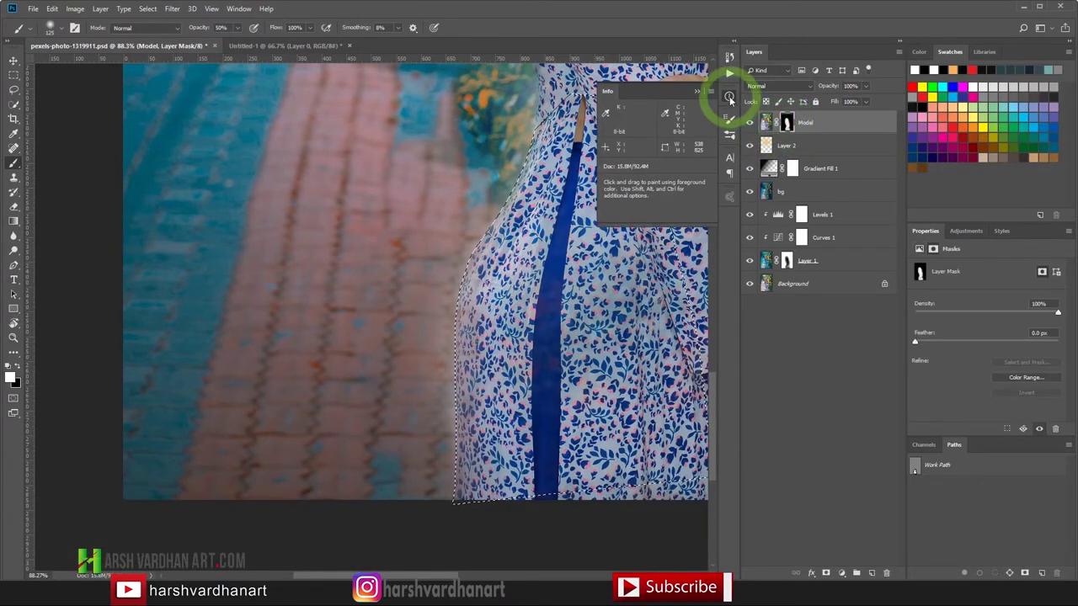
left_click(729, 99)
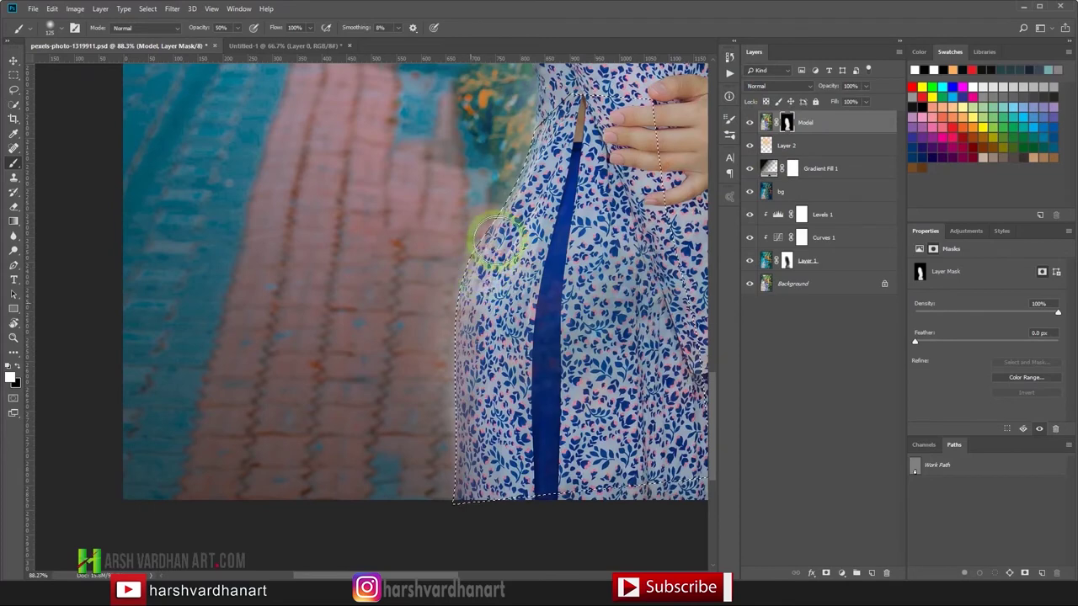
mouse_move(499, 242)
left_mouse_down()
mouse_move(462, 355)
mouse_move(475, 345)
mouse_move(471, 457)
mouse_move(453, 489)
left_mouse_up()
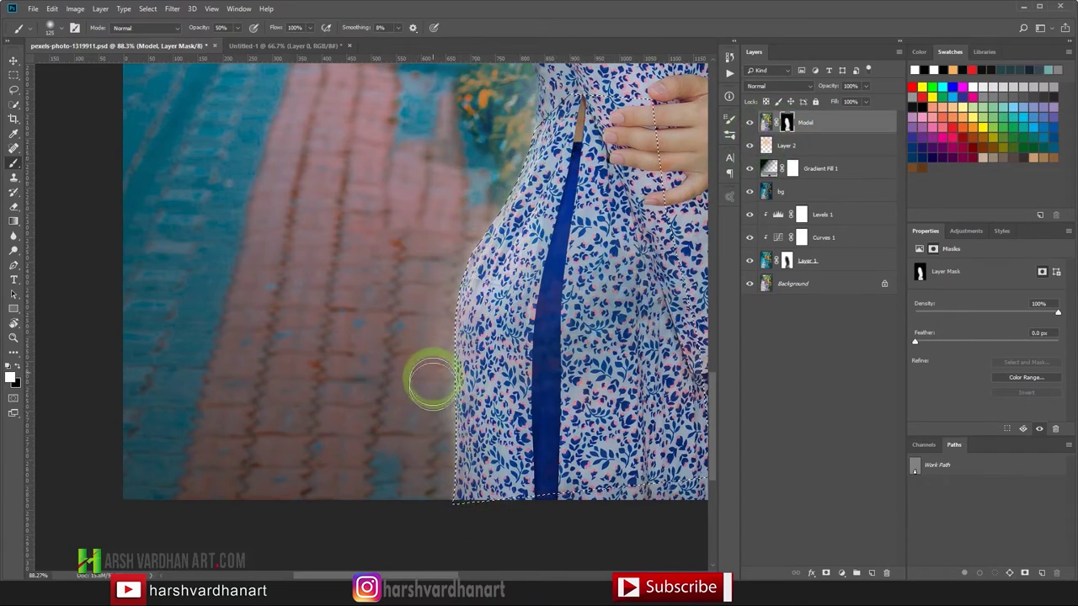
left_click(149, 8)
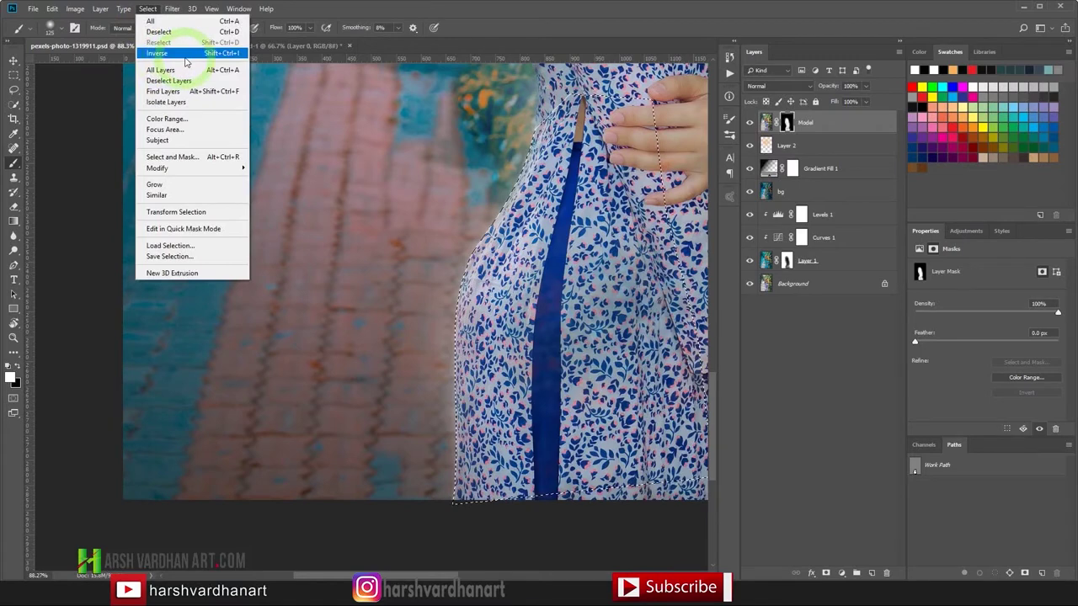
Invert the selection, swap to black, step back the last mask edit, and deselect with Ctrl+D.
left_click(185, 54)
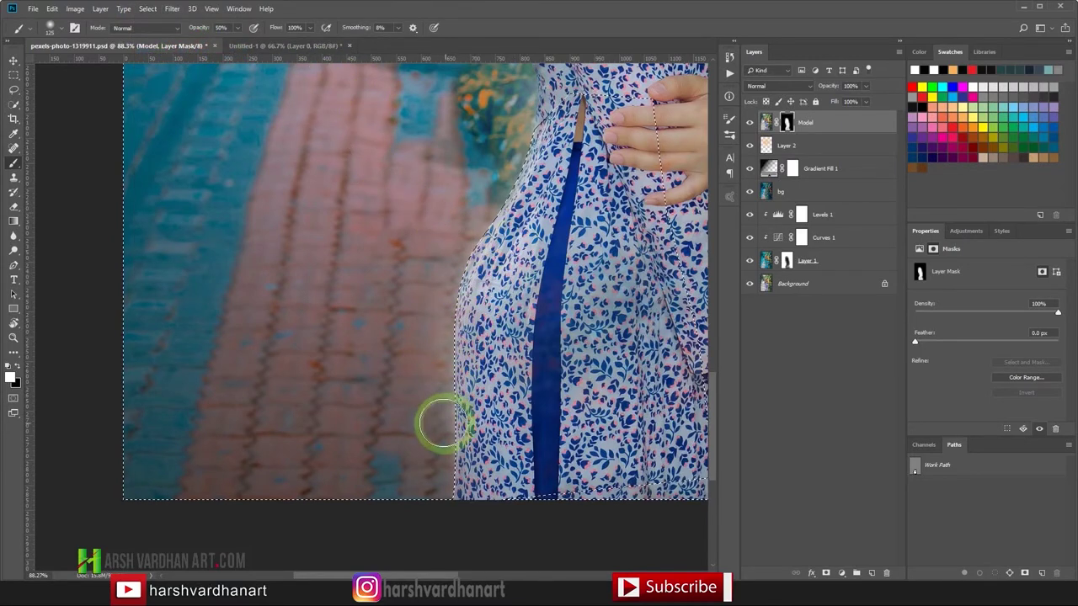
left_click(18, 366)
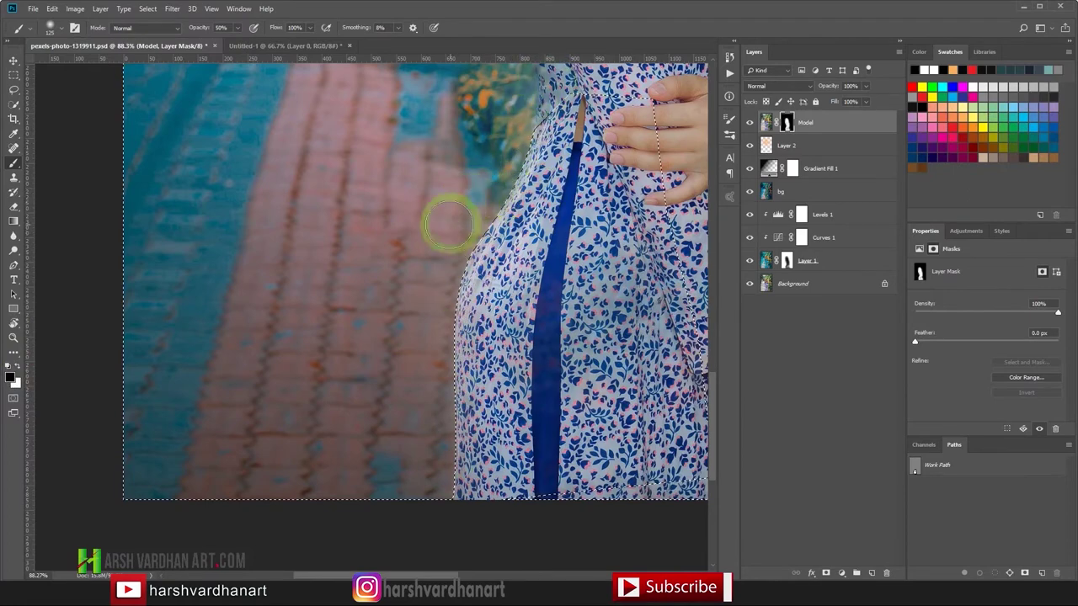
key("ctrl+alt+z")
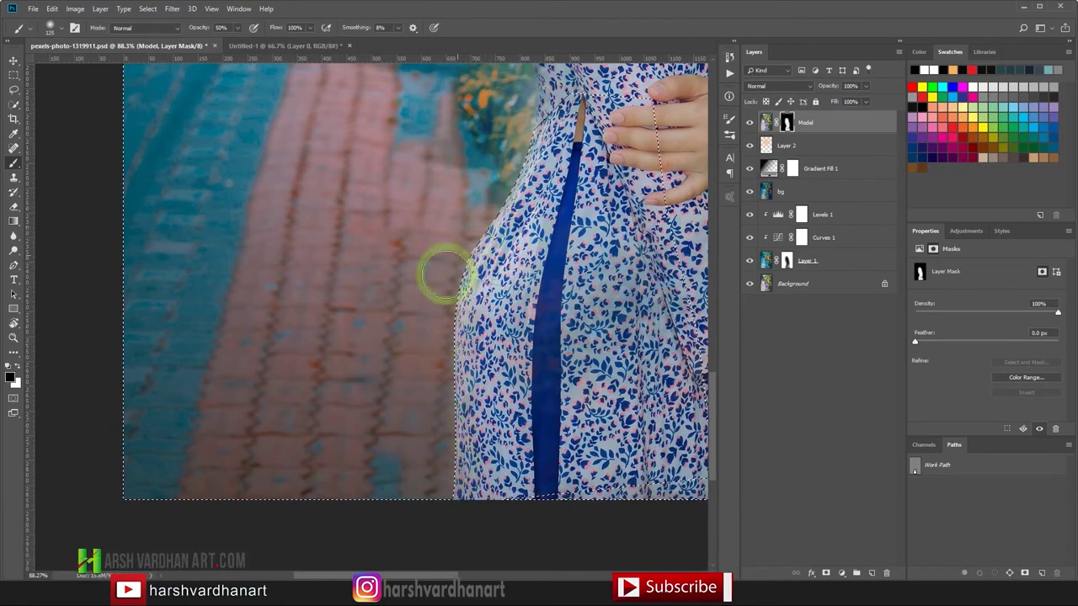
key("ctrl+d")
key("ctrl+space")
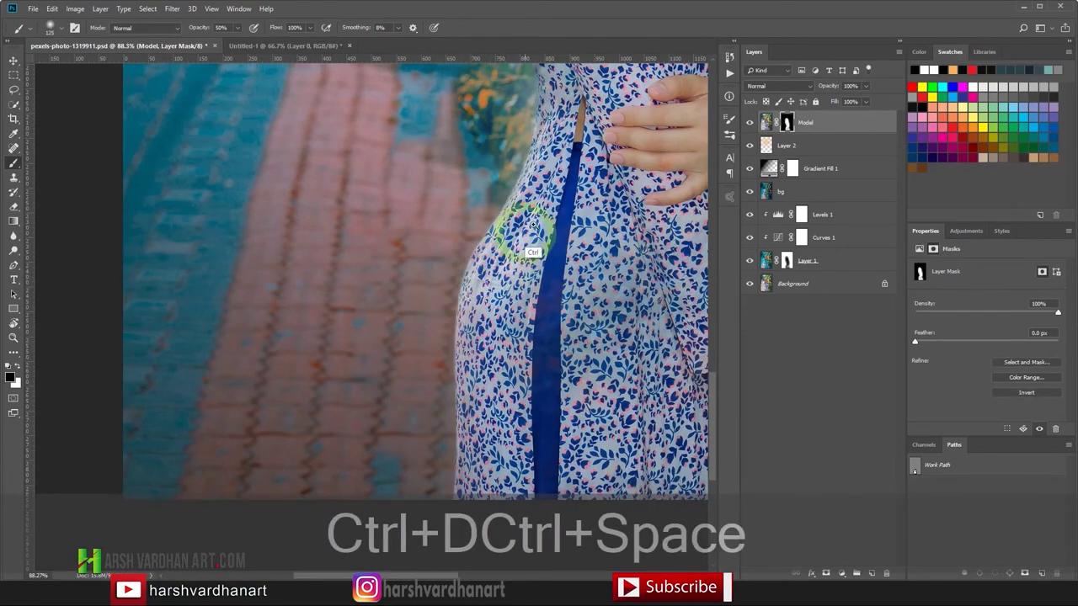
left_click_drag(597, 234, 612, 250)
left_click_drag(433, 373, 404, 438)
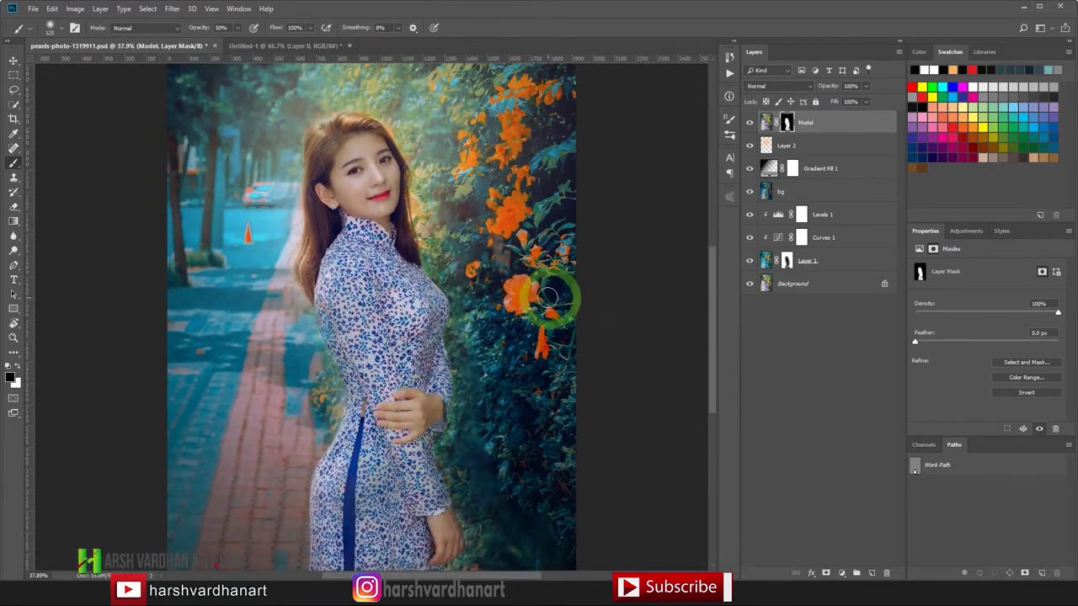
Select Layer 2, hide Model, and stamp the visible layers into a new Layer 3.
key("ctrl+space")
mouse_move(549, 305)
left_mouse_down()
mouse_move(457, 272)
mouse_move(414, 279)
mouse_move(441, 274)
mouse_move(431, 275)
left_mouse_up()
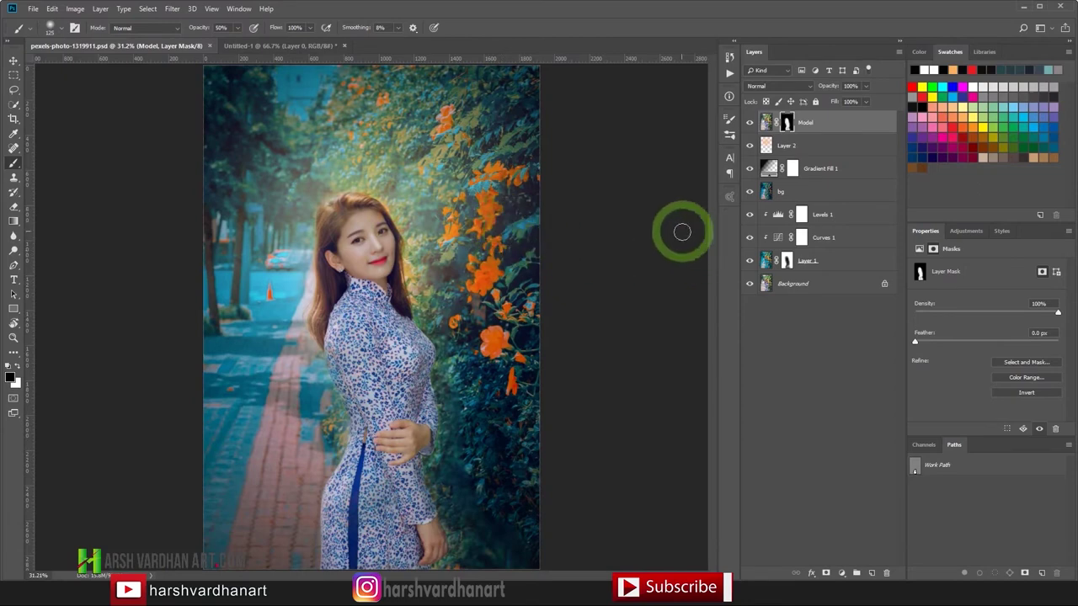
left_click(768, 147)
left_click(748, 123)
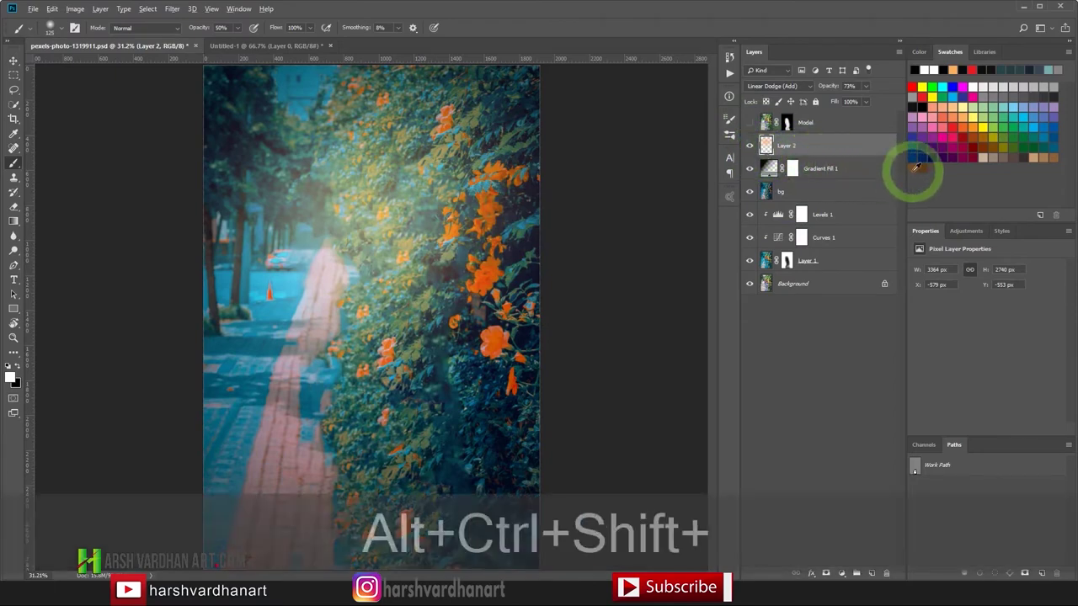
key("ctrl+alt+shift+e")
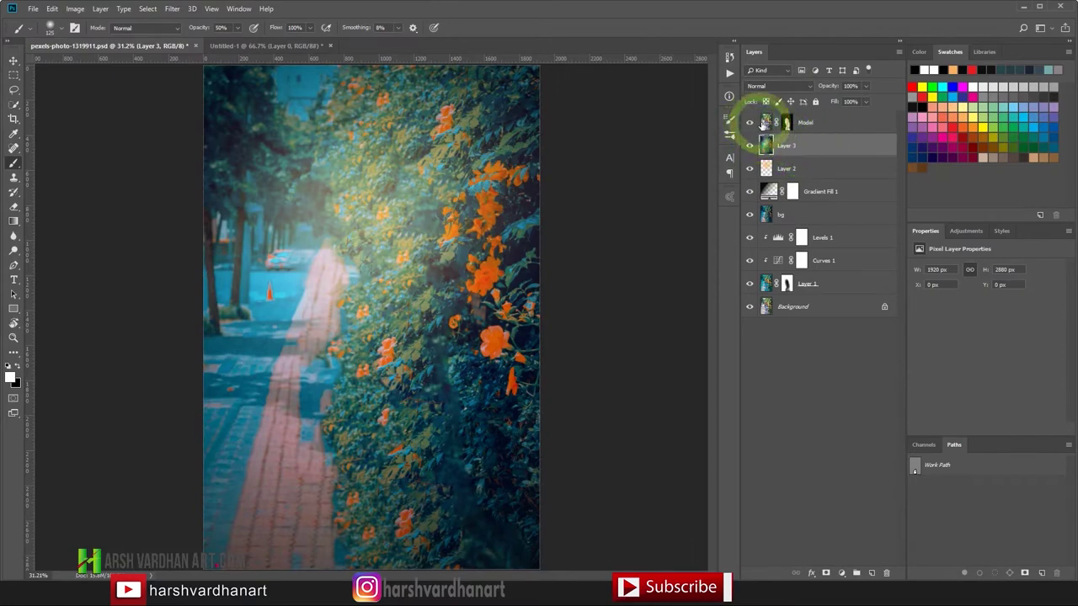
Show Model again, trial a Spin Radial Blur at amount 10 on Layer 3, then undo it.
left_click(751, 122)
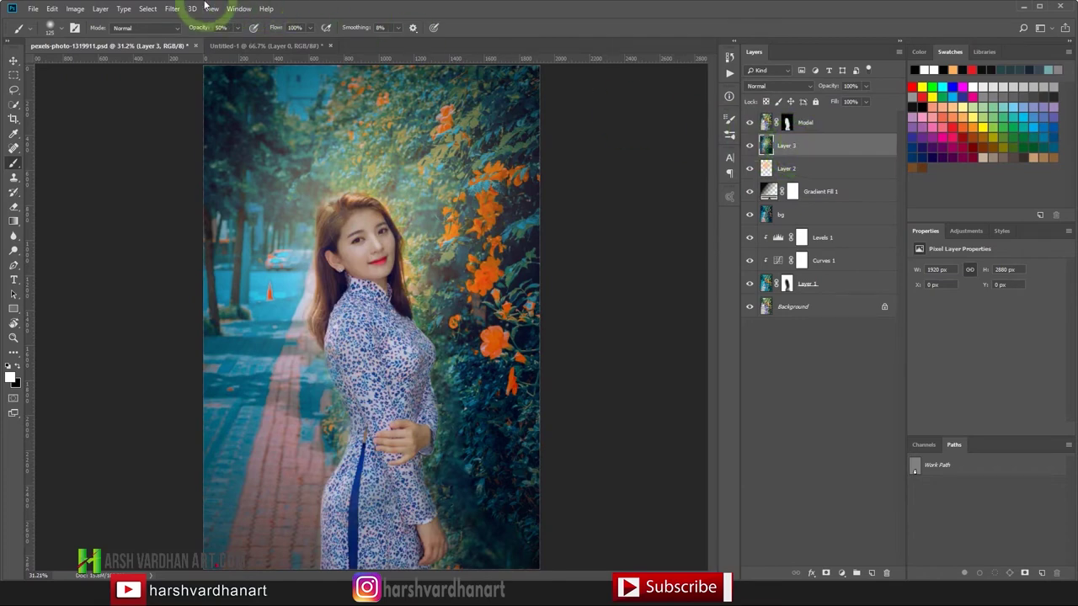
left_click(170, 9)
mouse_move(175, 137)
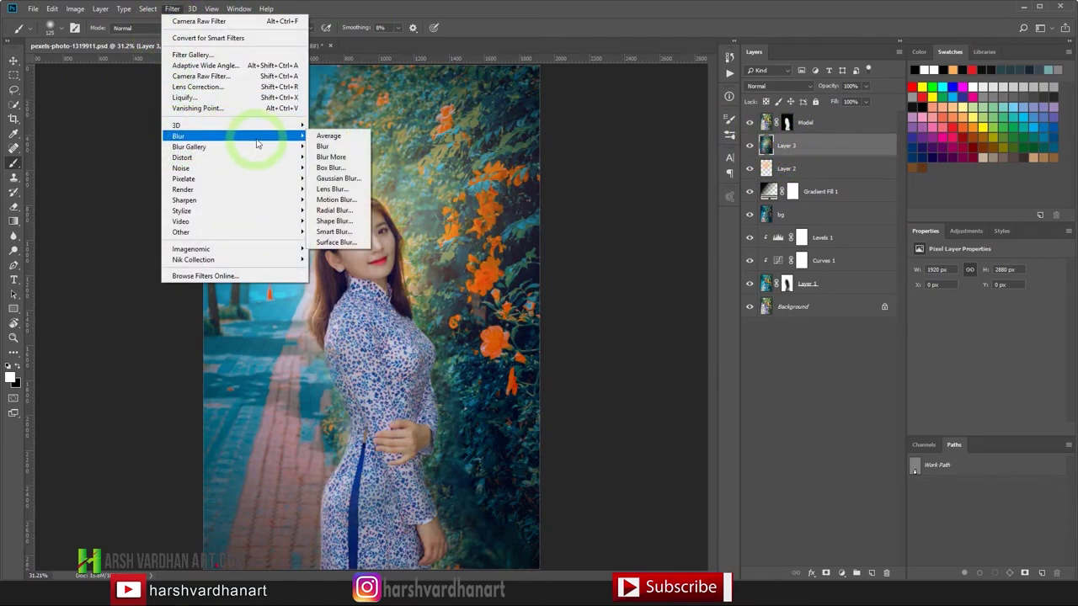
left_click(353, 217)
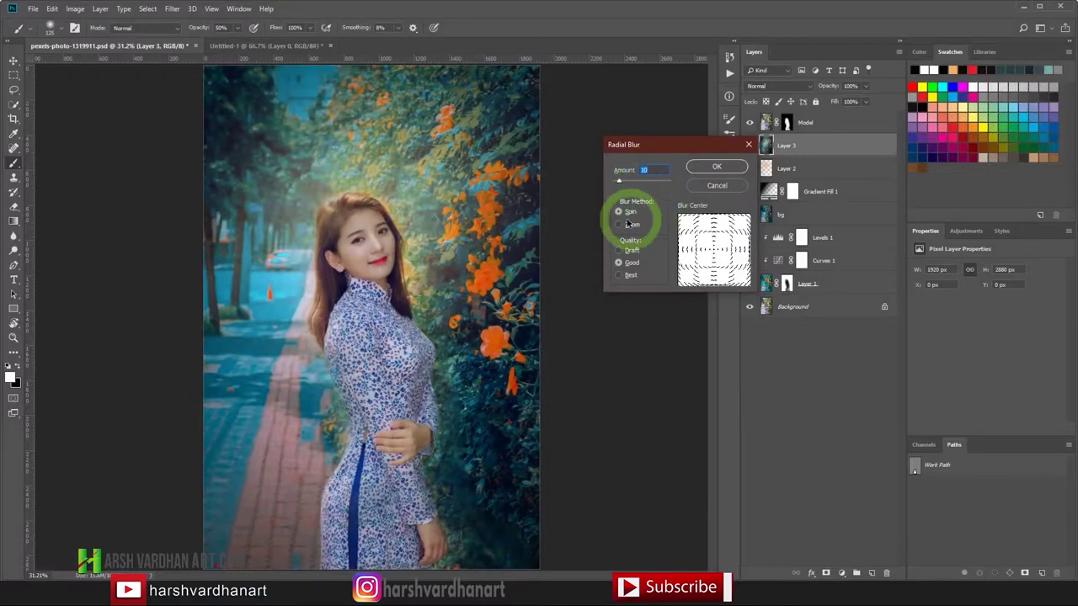
left_click(717, 167)
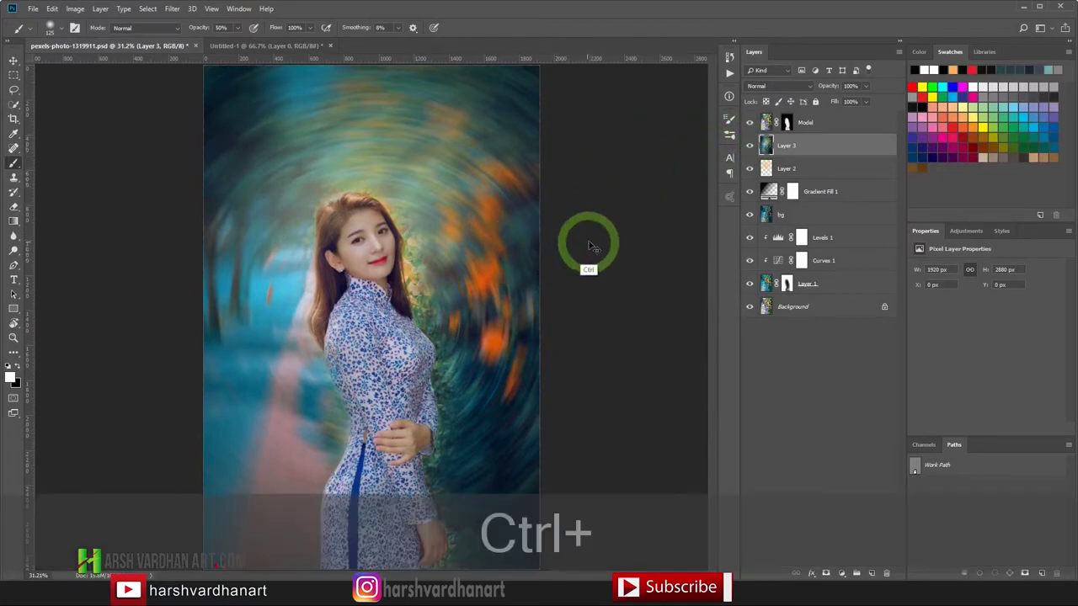
key("ctrl+z")
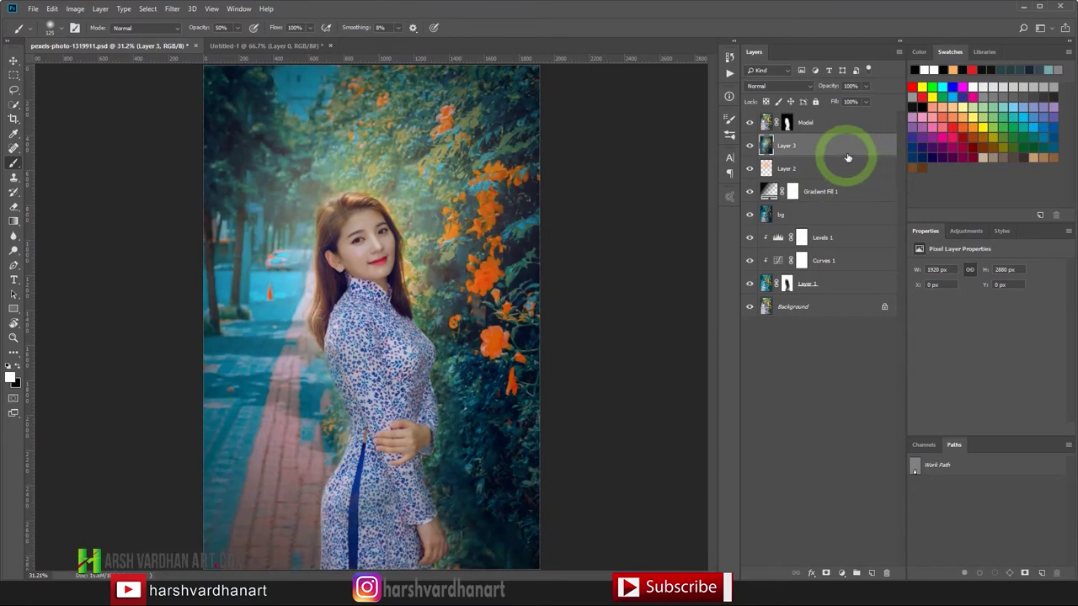
Convert Layer 3 to a smart object and apply a Spin Radial Blur at amount 3.
right_click(859, 149)
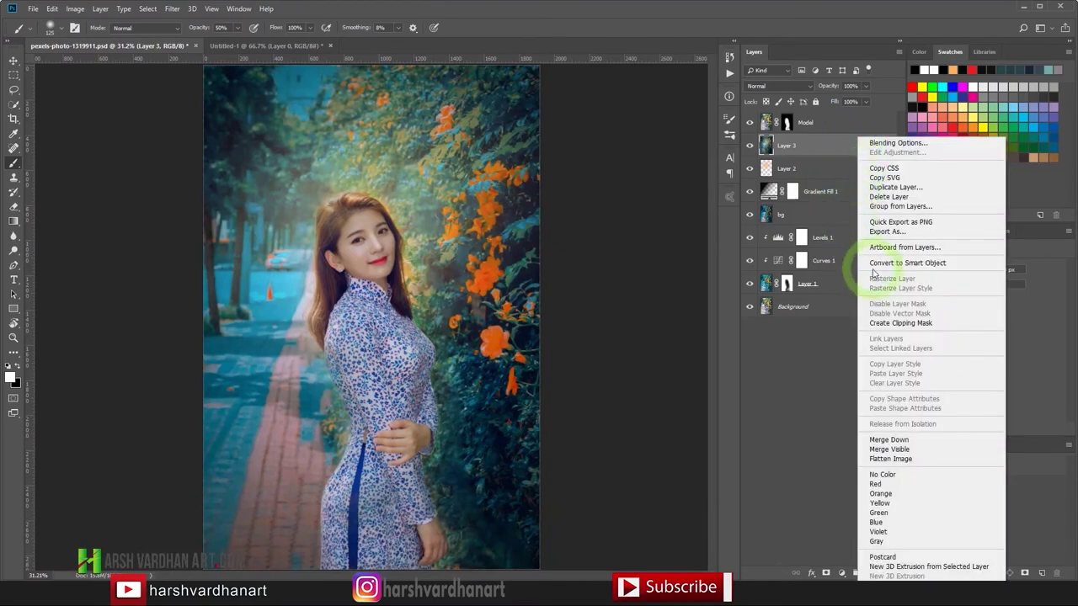
left_click(899, 264)
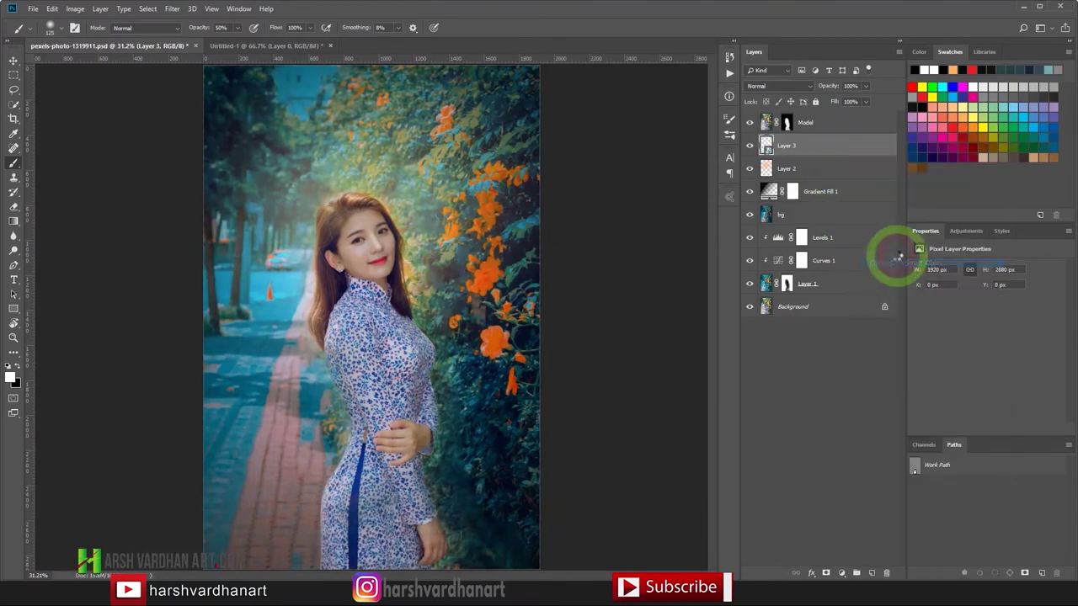
left_click(173, 10)
mouse_move(238, 138)
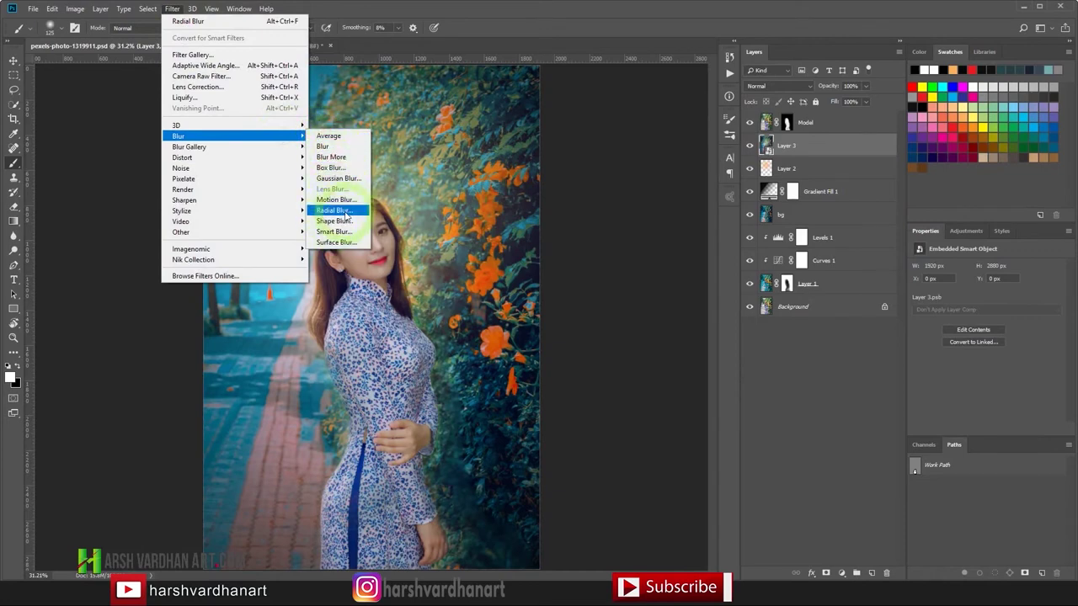
left_click(335, 210)
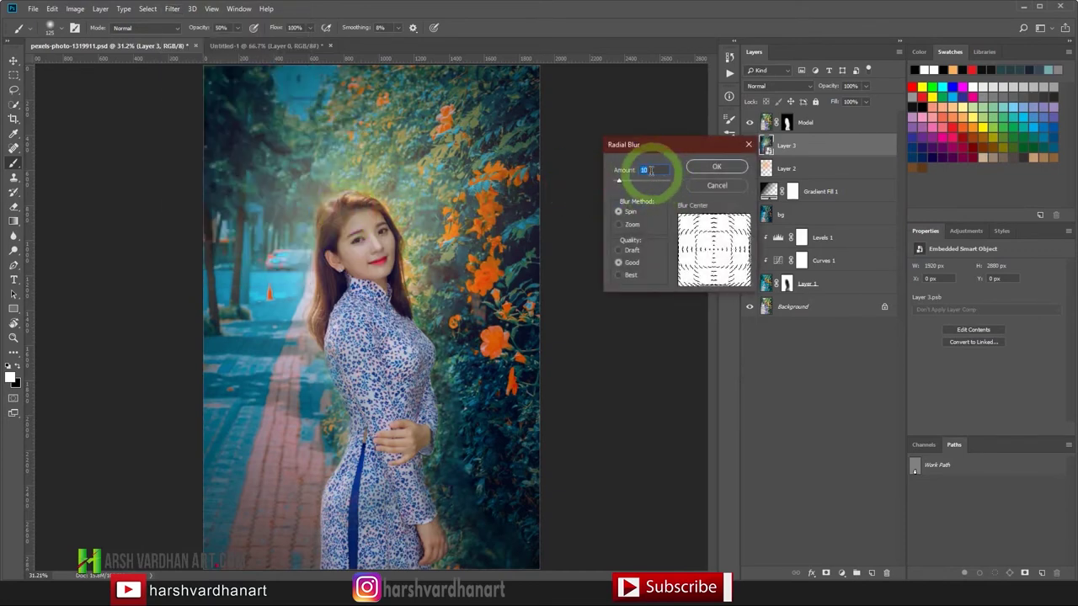
left_click_drag(651, 171, 631, 169)
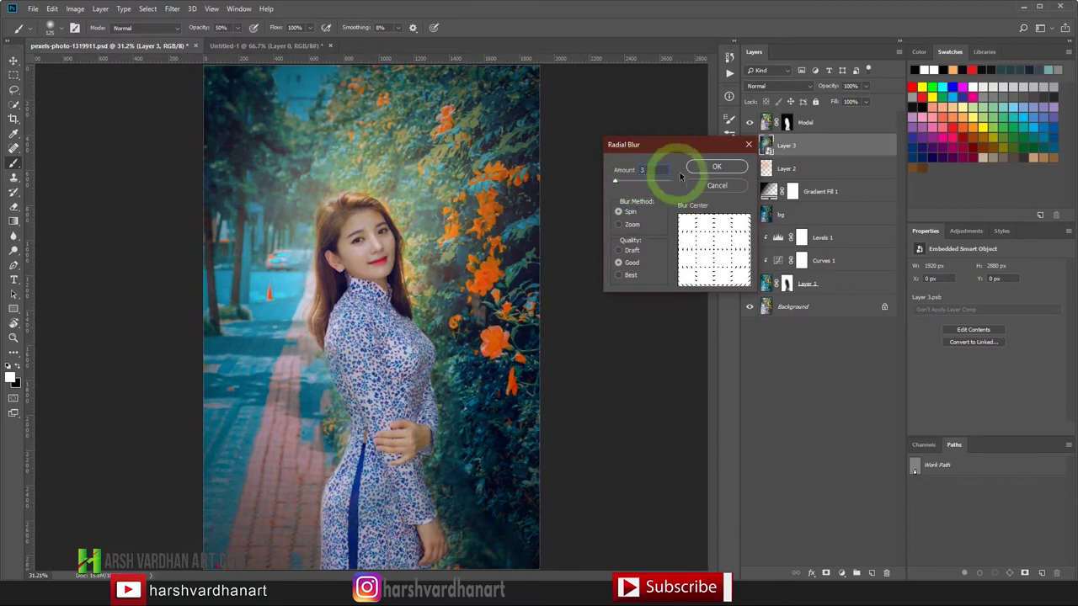
left_click(717, 167)
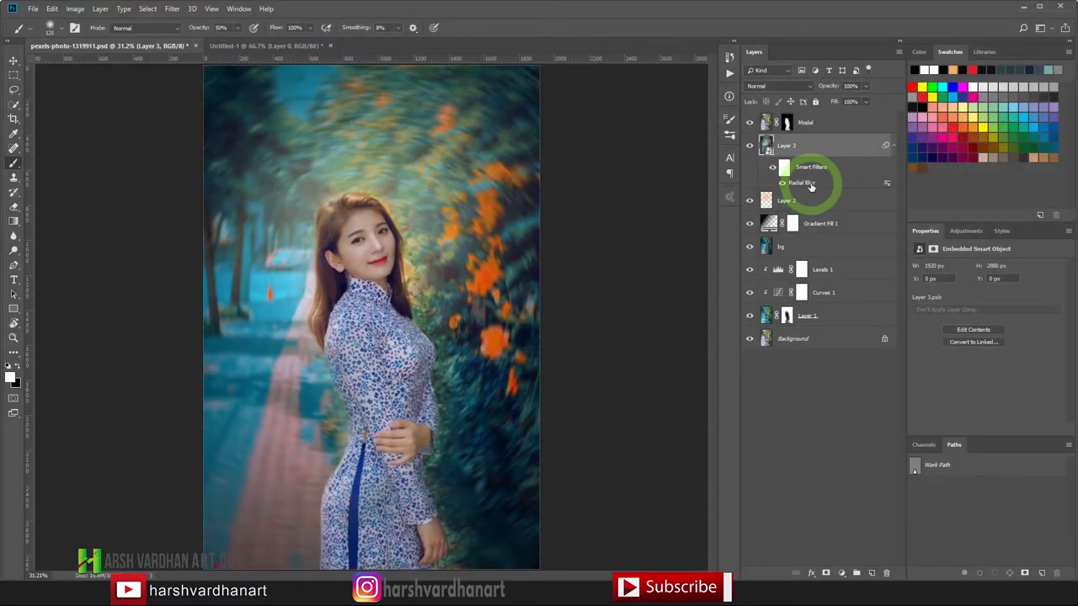
Edit the Radial Blur smart filter, lowering its Amount to 2 and then to 1.
double_click(811, 187)
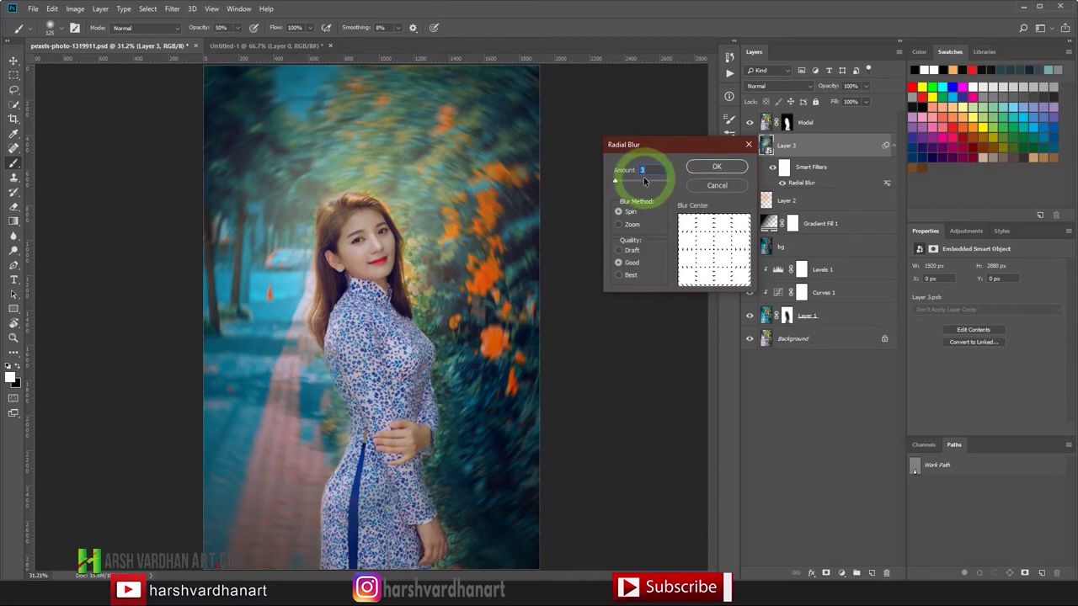
left_click(717, 167)
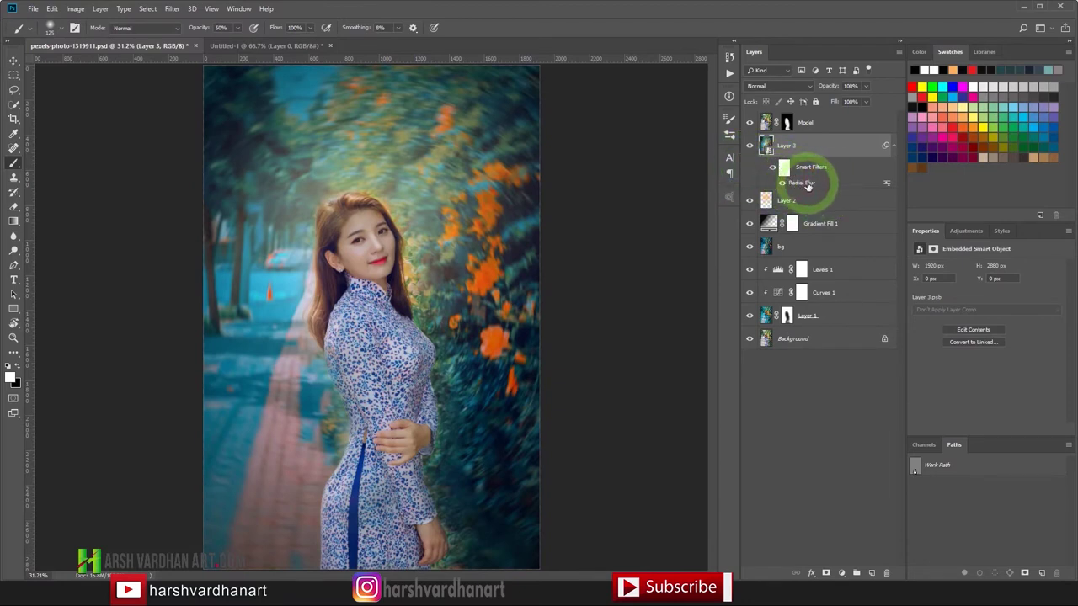
double_click(807, 186)
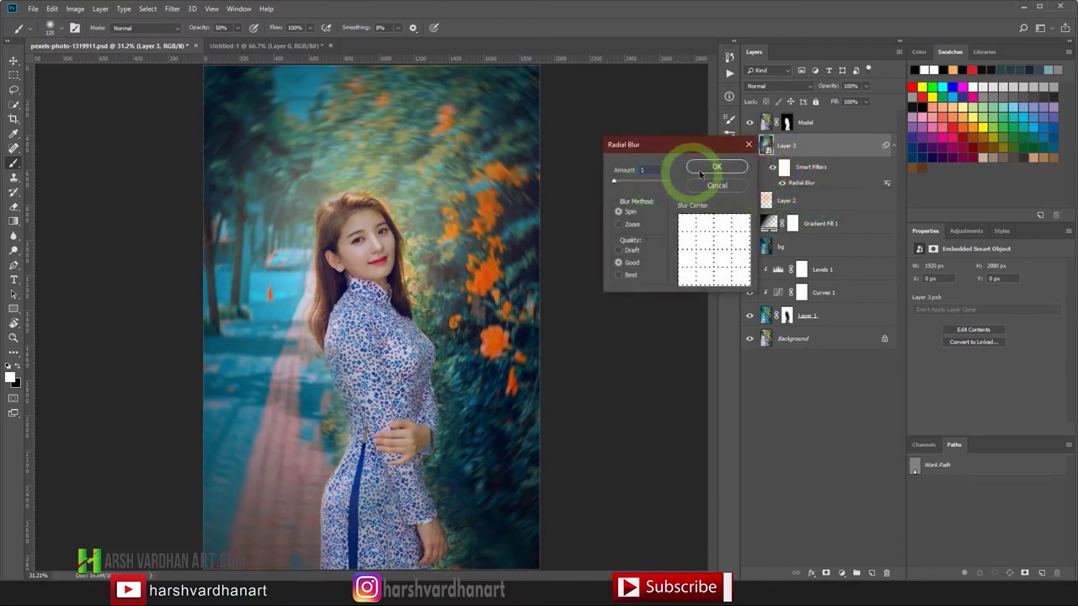
left_click(716, 170)
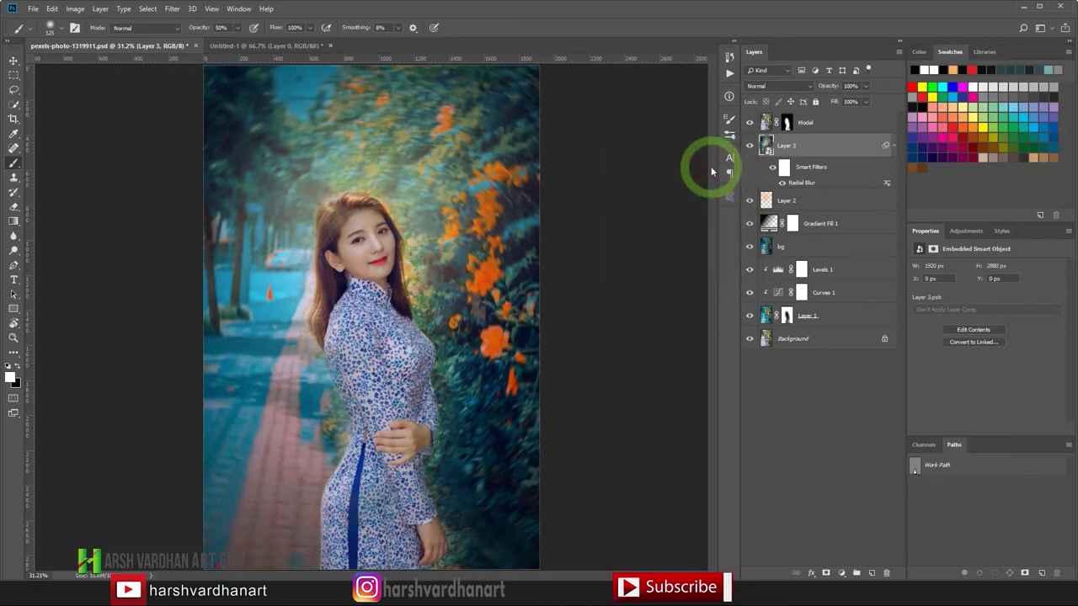
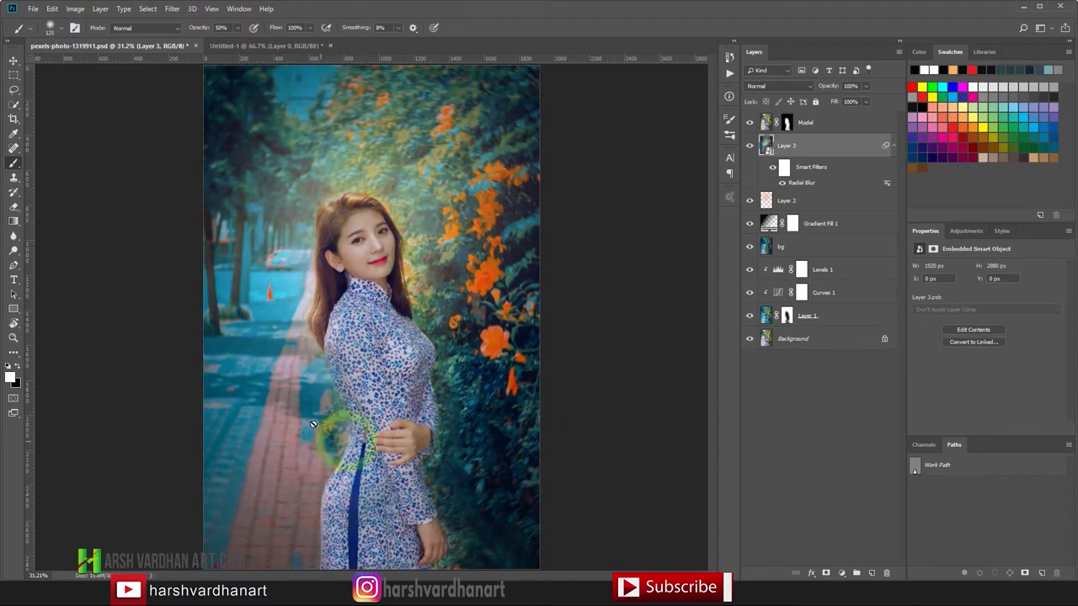
Collapse Layer 3's Radial Blur smart filter rows and save pexels-photo-1319911.psd.
left_click(893, 148)
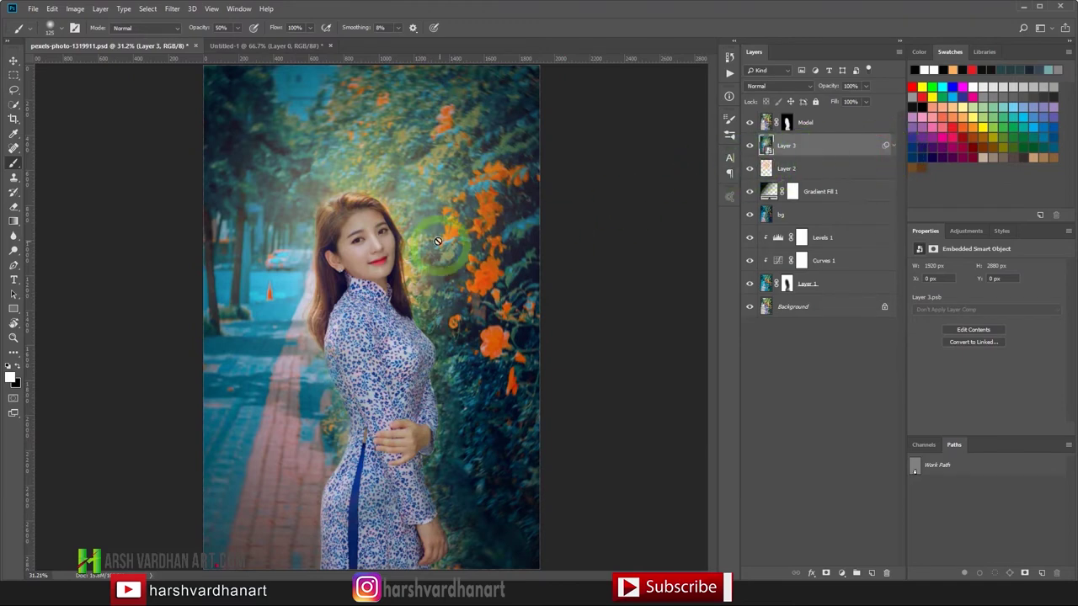
key("ctrl")
key("ctrl+s")
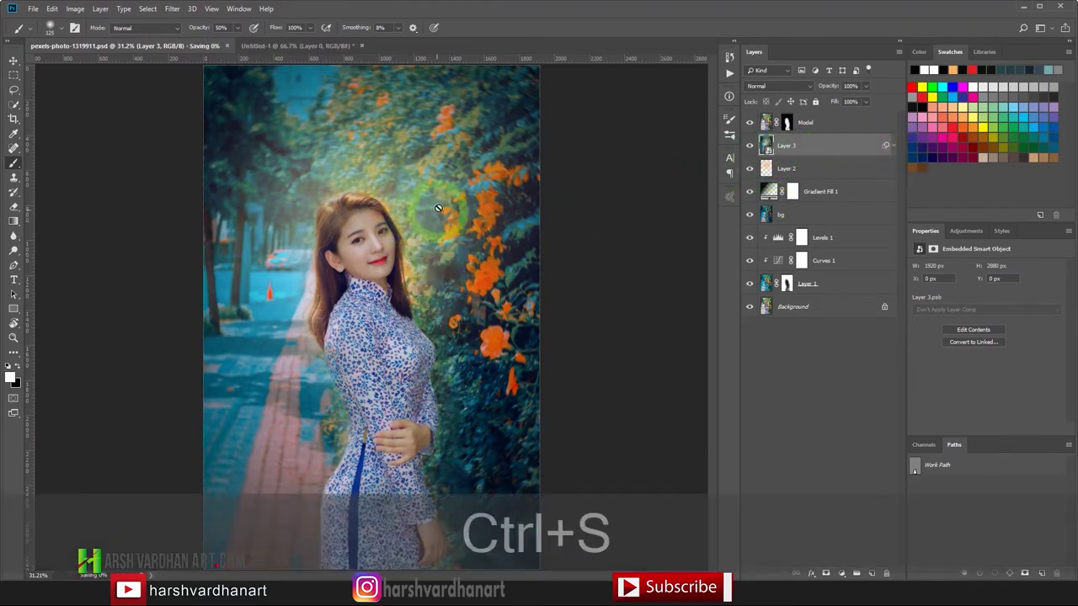
left_click_drag(476, 211, 458, 222)
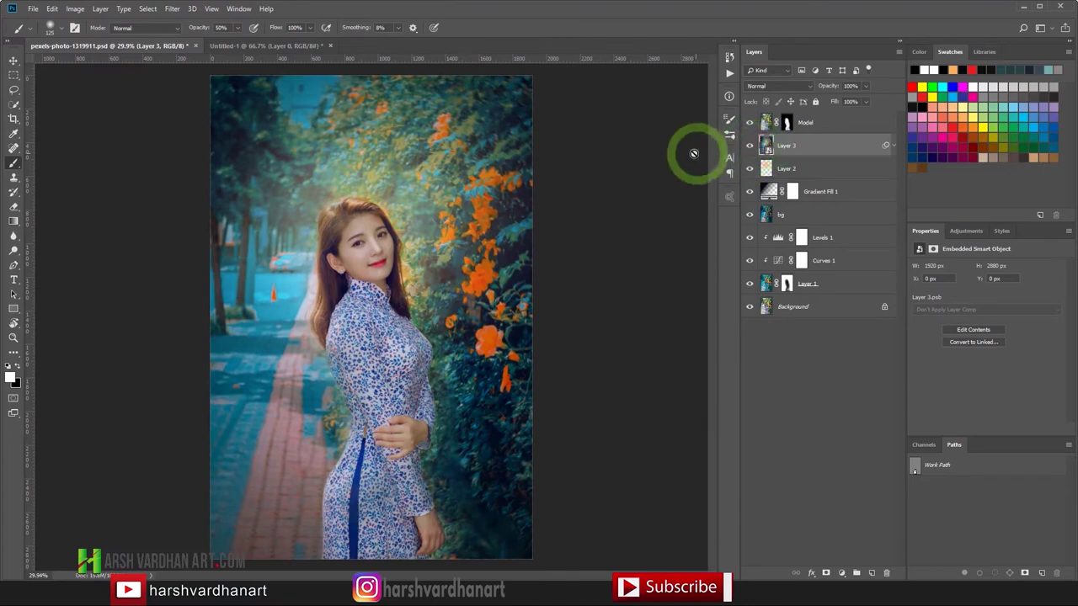
Duplicate Layer 2, move the copy to the top of the stack, and shift it up-right.
left_click(768, 170)
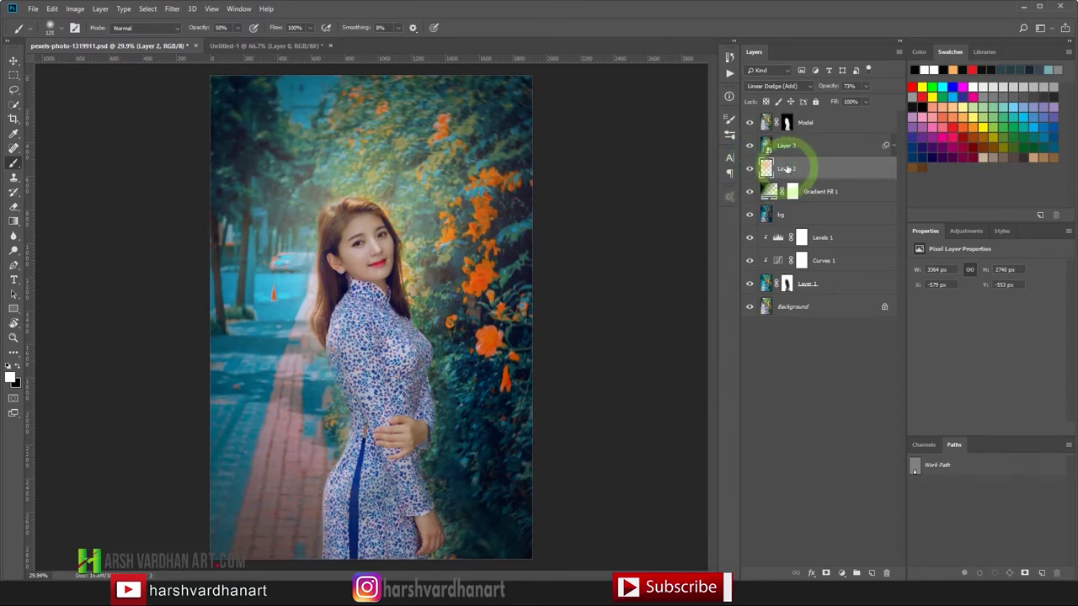
key("ctrl")
key("ctrl+j")
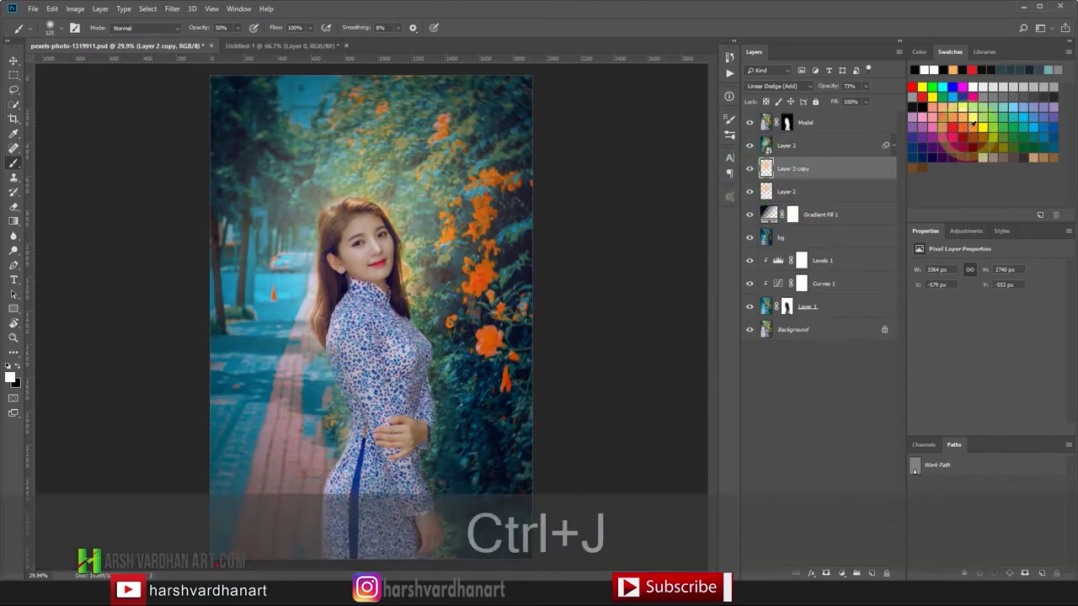
key("v")
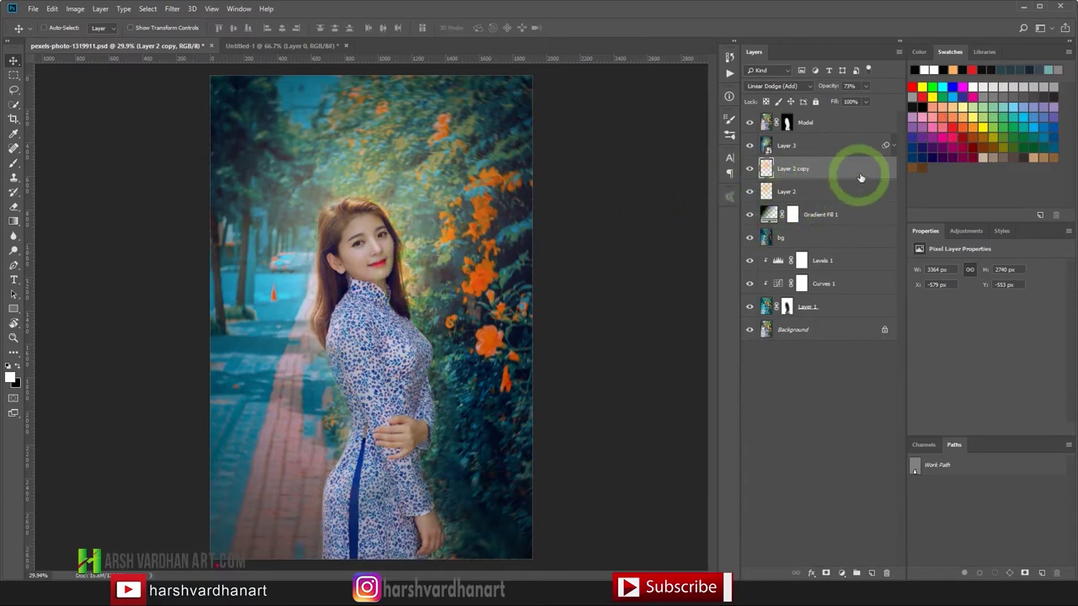
left_click_drag(854, 175, 840, 126)
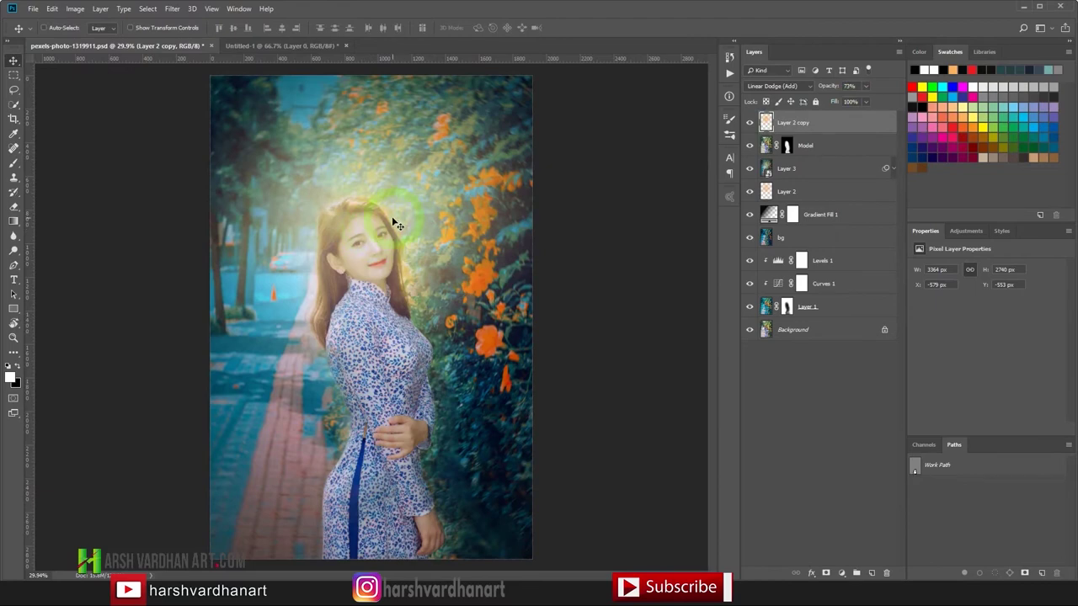
left_click_drag(401, 208, 417, 177)
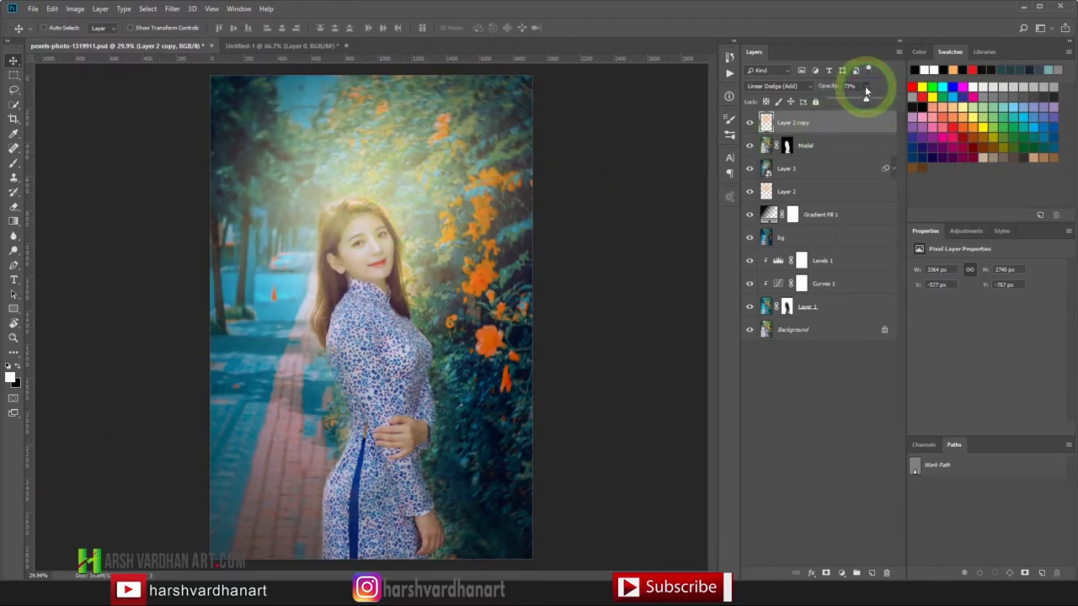
Set the glow copy to 29% opacity, settling on Overlay after trying Soft, Vivid and Hard Light.
left_click_drag(867, 93, 847, 101)
left_click(783, 86)
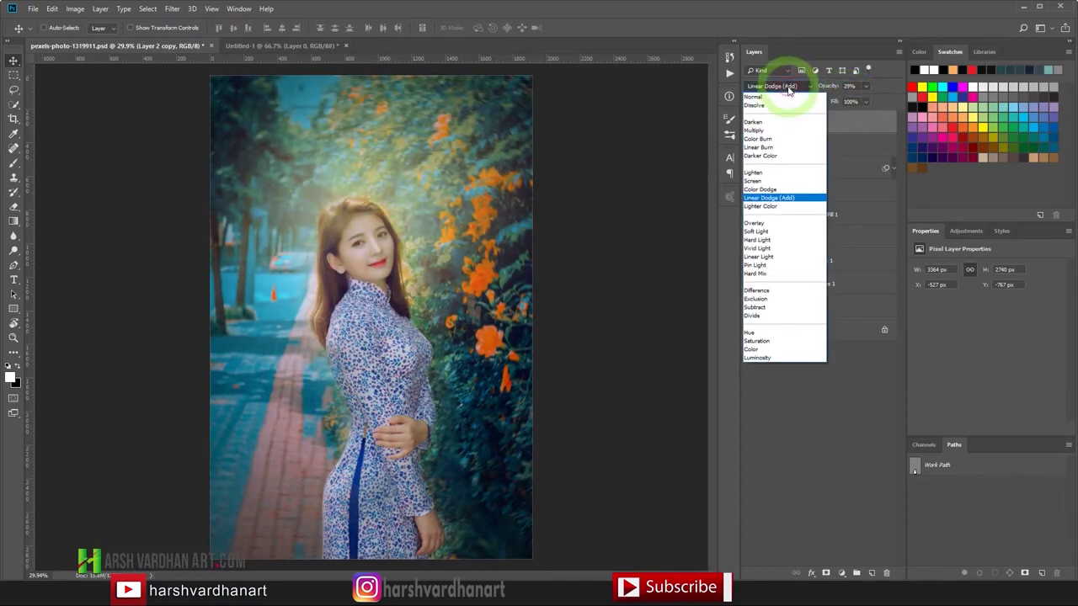
left_click(763, 224)
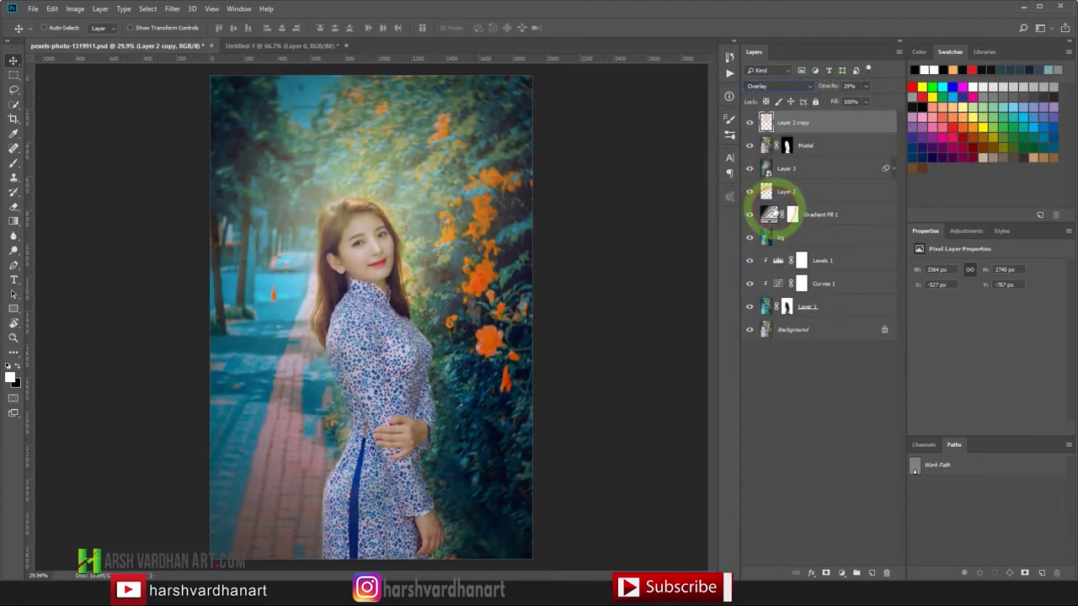
left_click(792, 86)
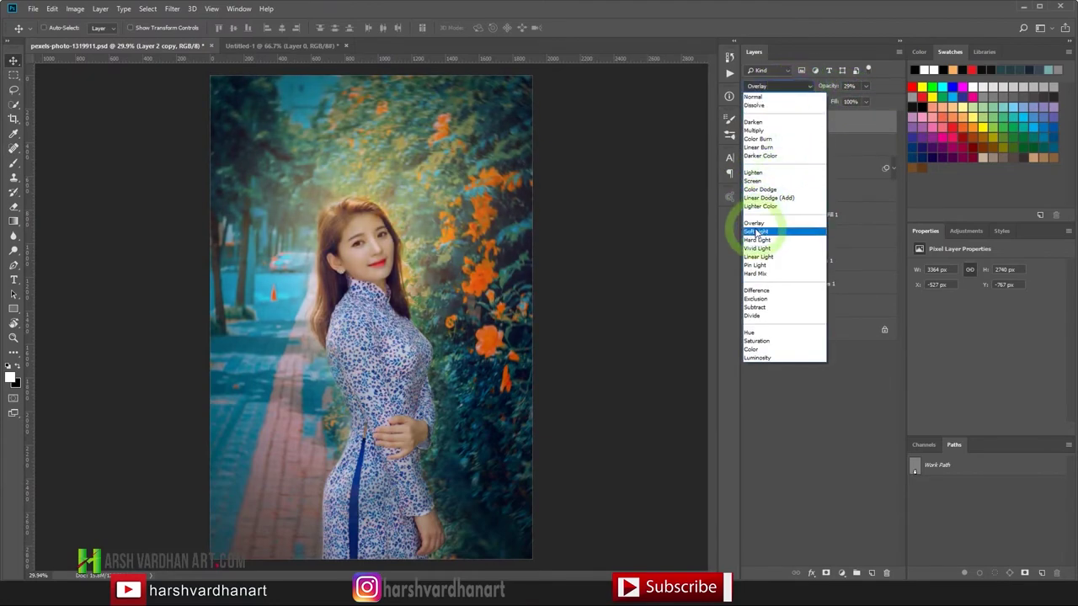
left_click(757, 232)
left_click(798, 87)
left_click(737, 255)
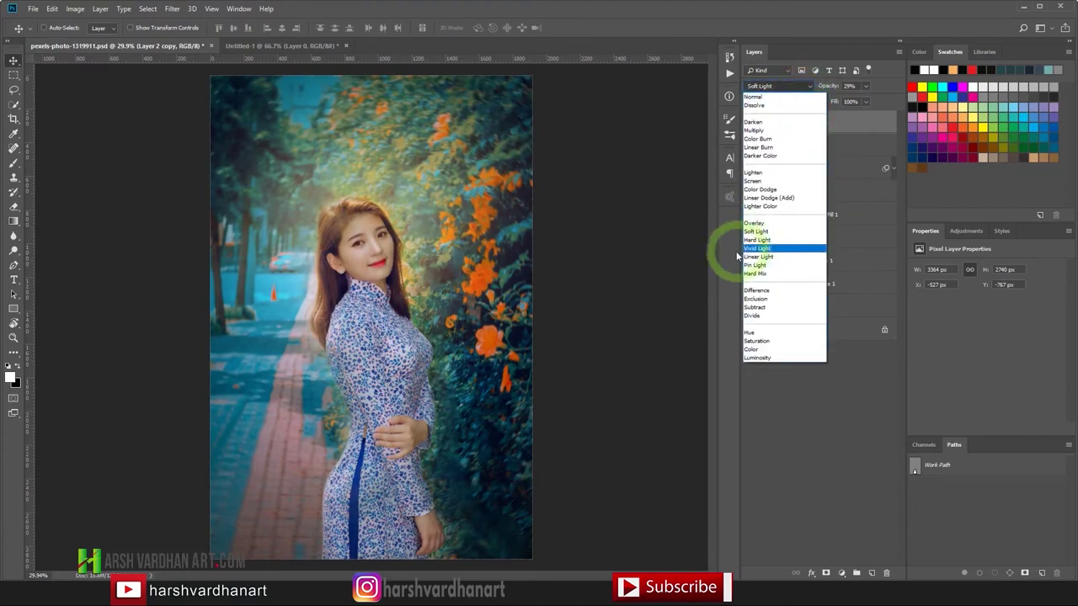
left_click(758, 241)
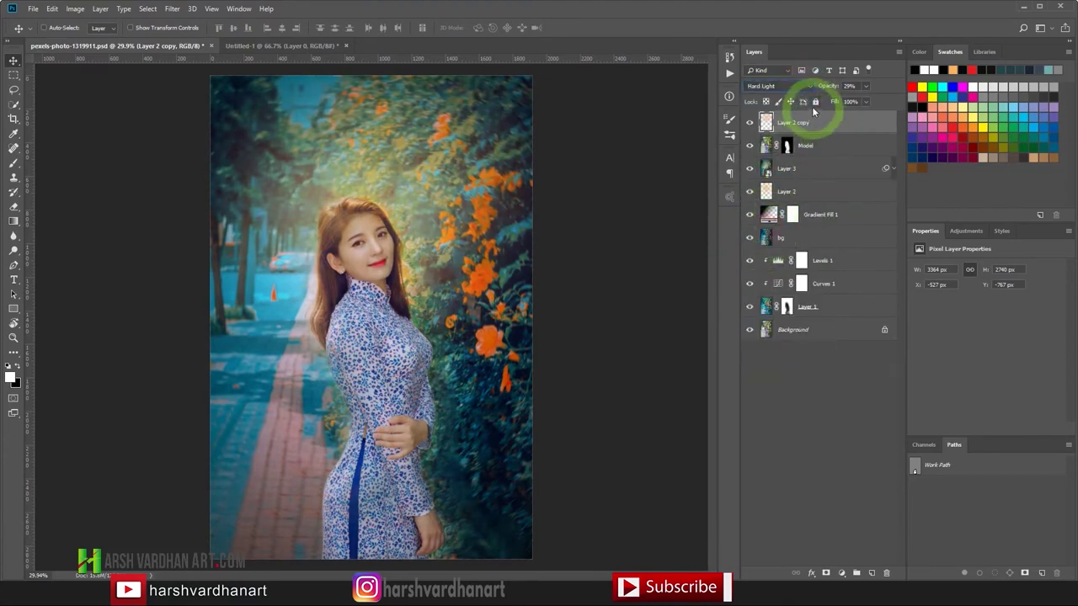
left_click(790, 87)
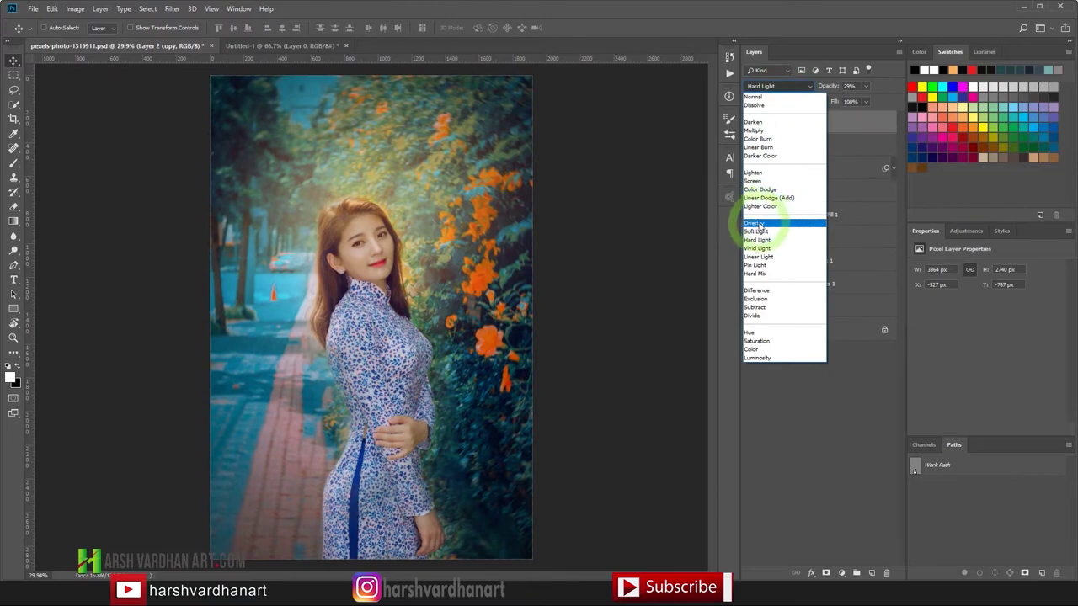
left_click(757, 226)
Reposition the glow copy on the photo and save the document.
left_click_drag(405, 203, 411, 142)
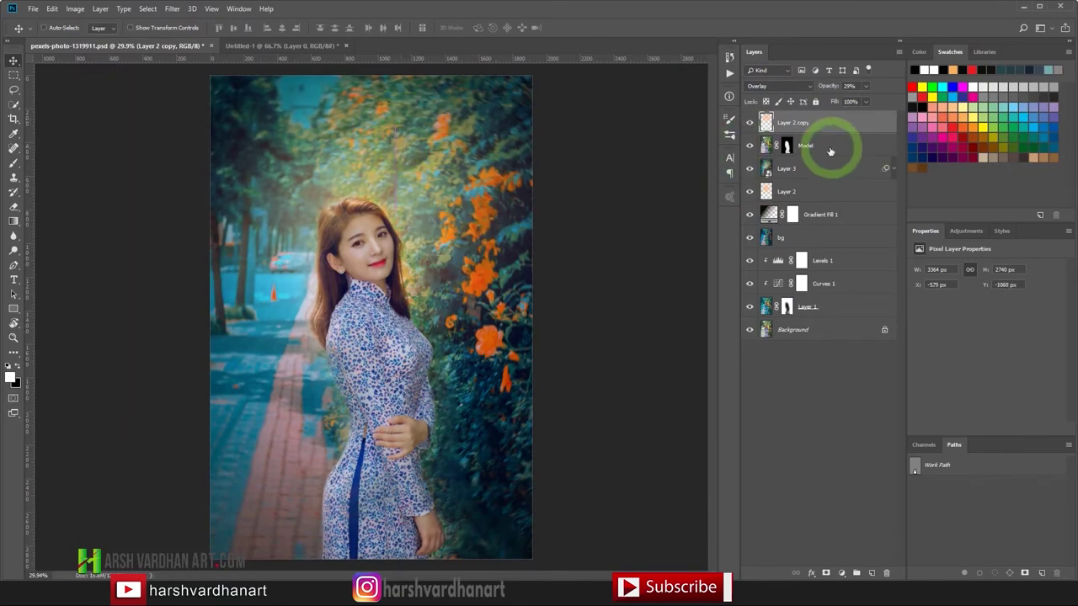
key("ctrl+s")
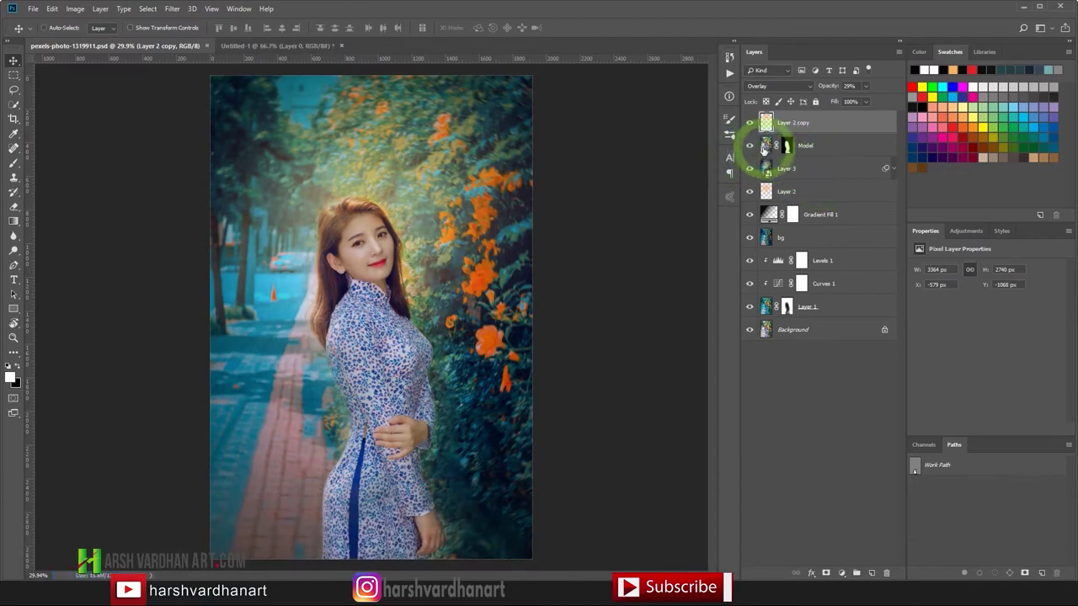
key("ctrl+space")
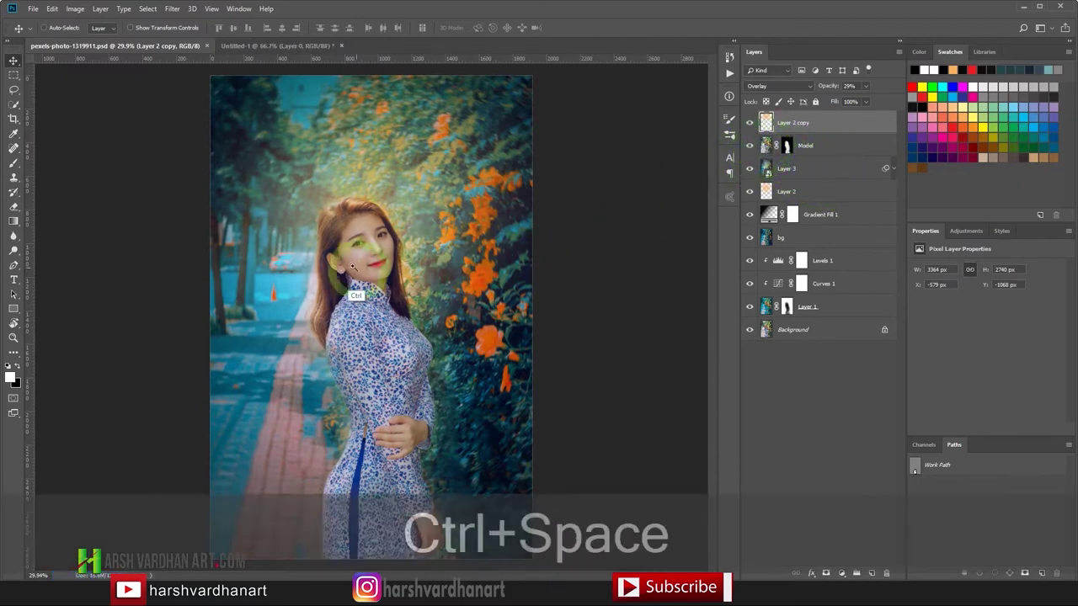
left_click_drag(344, 264, 483, 300)
left_click_drag(521, 308, 503, 337)
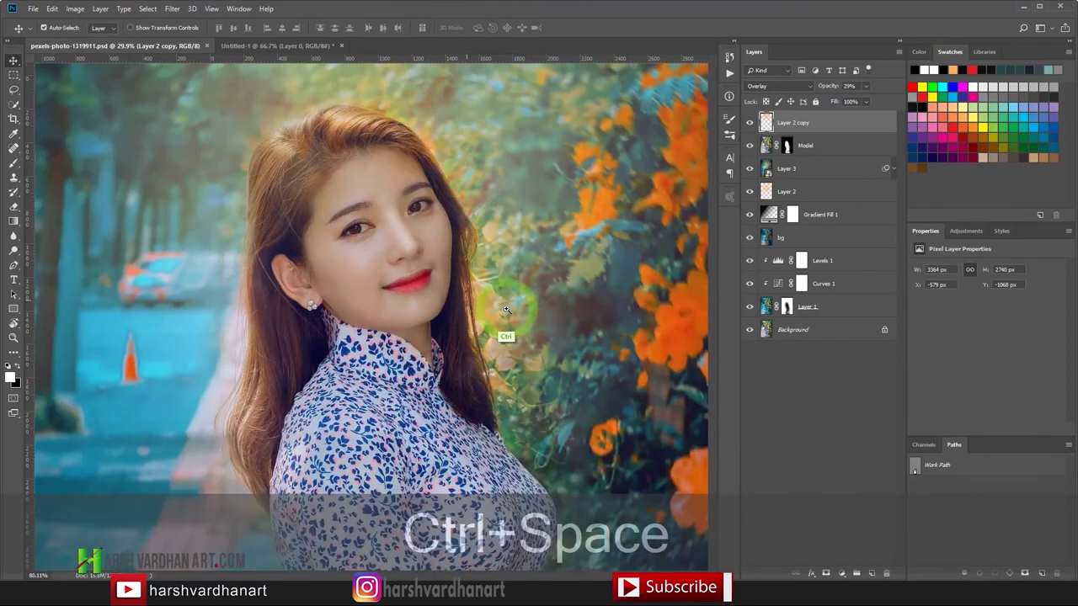
left_click_drag(458, 234, 457, 356)
left_click_drag(483, 309, 521, 239)
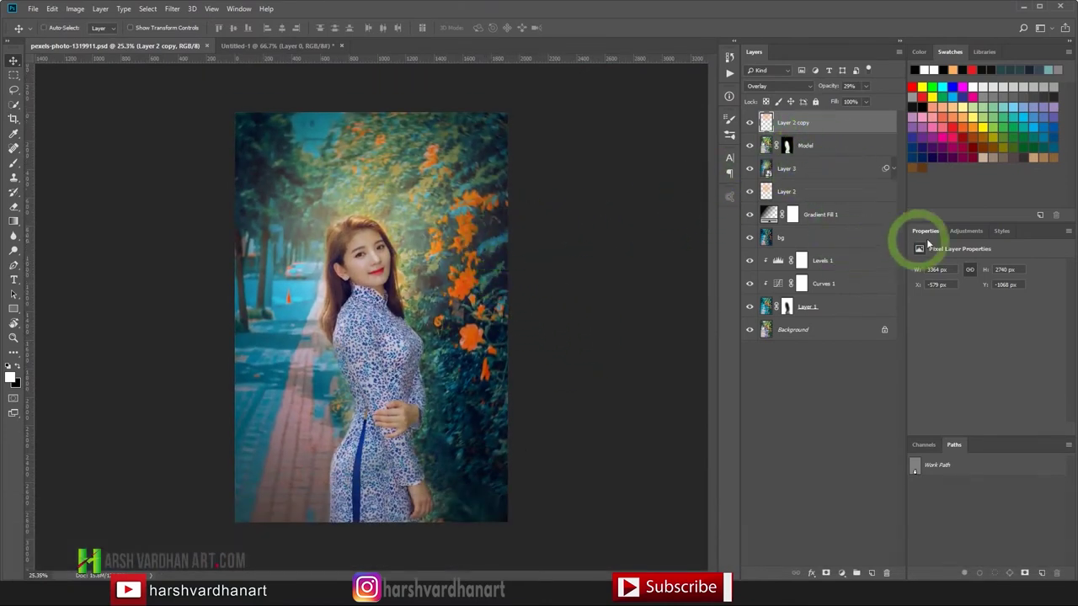
Add a Hue/Saturation adjustment layer targeting the Blues range.
left_click(969, 231)
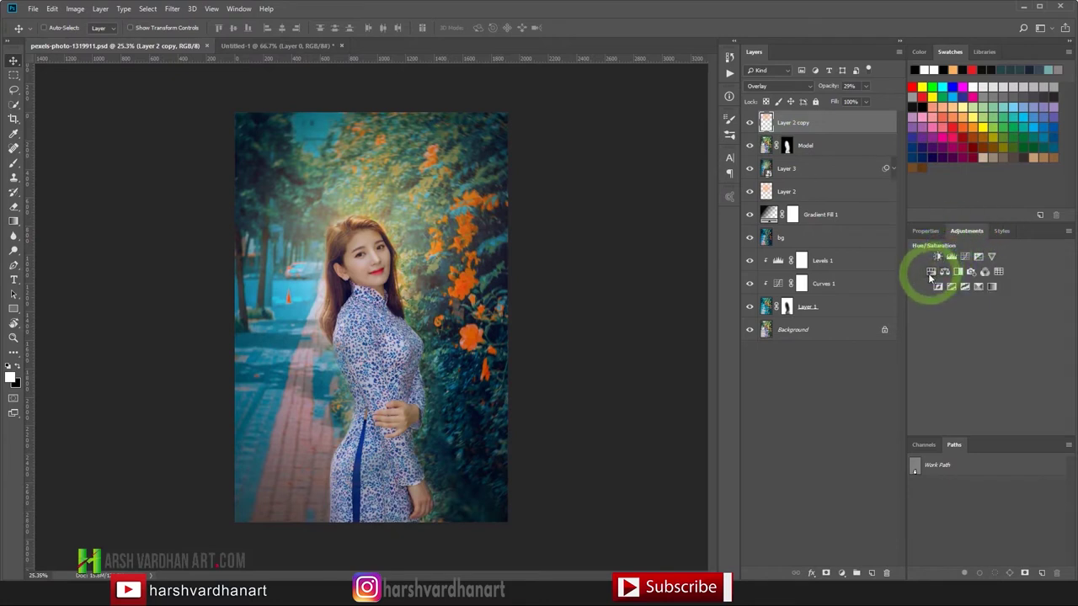
left_click(931, 273)
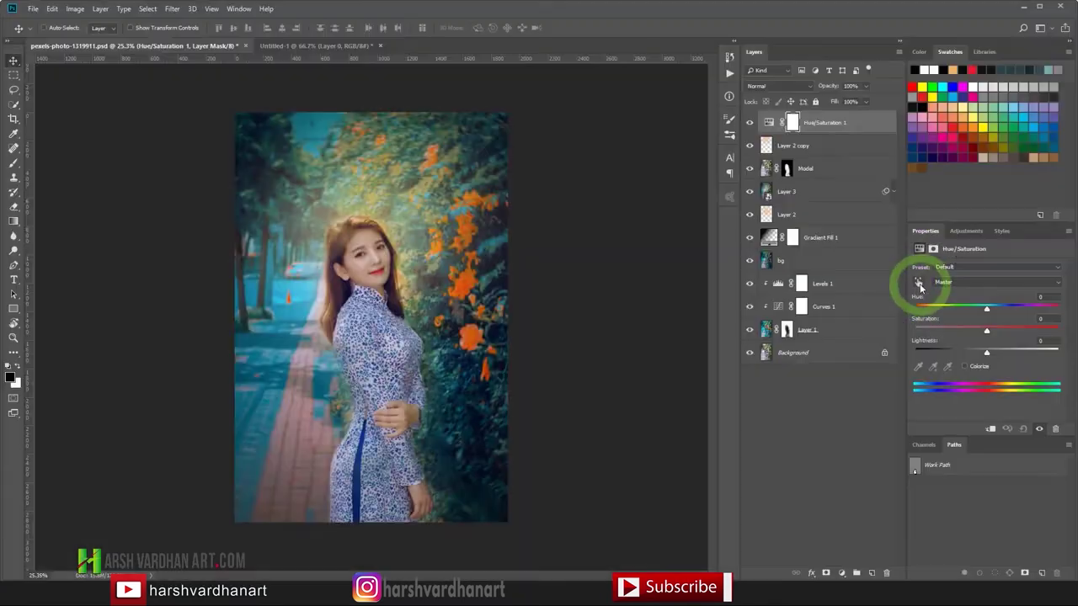
left_click(918, 284)
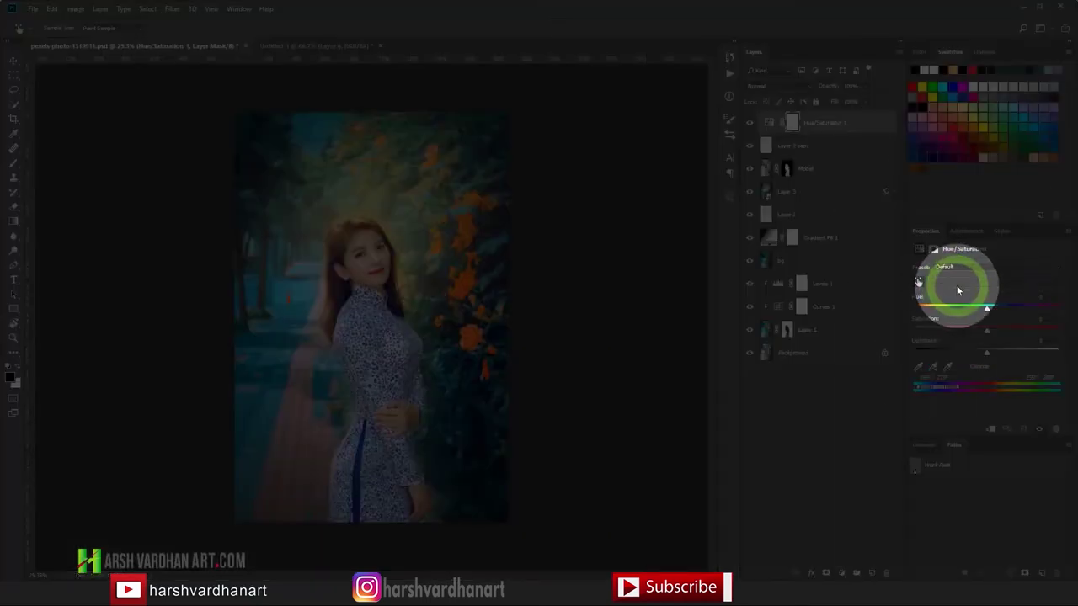
left_click(957, 284)
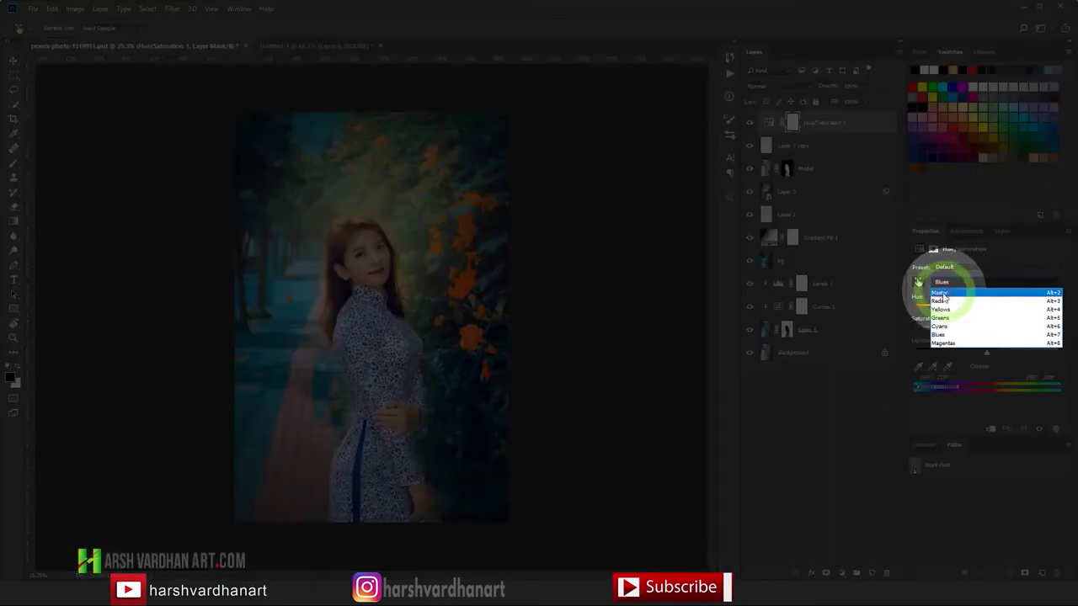
left_click(936, 334)
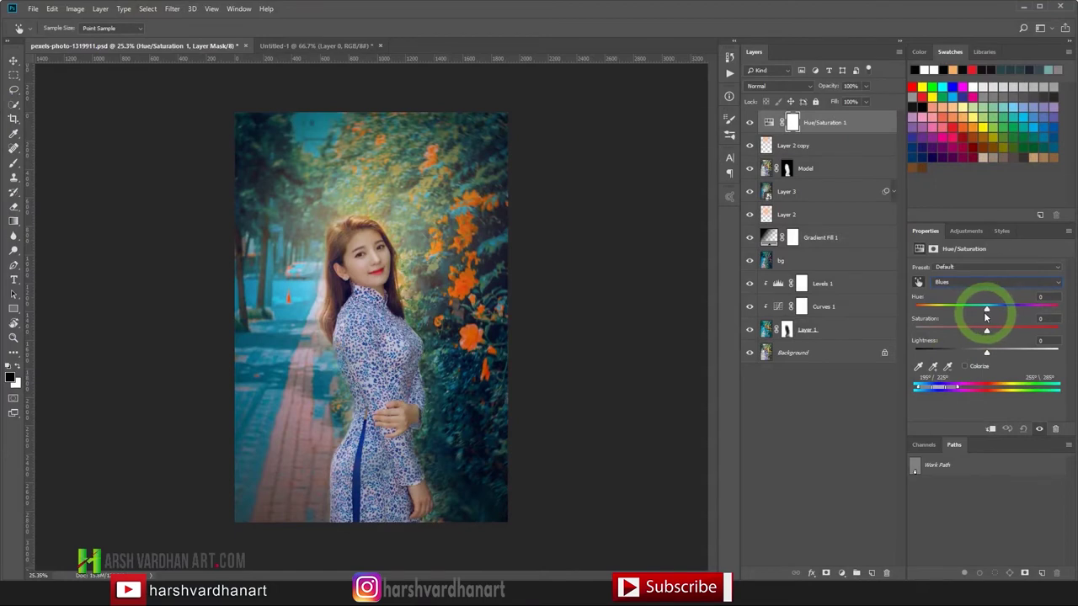
Shift the Blues hue to +109 and raise their saturation to +28.
left_click(988, 311)
left_click_drag(943, 315, 1015, 310)
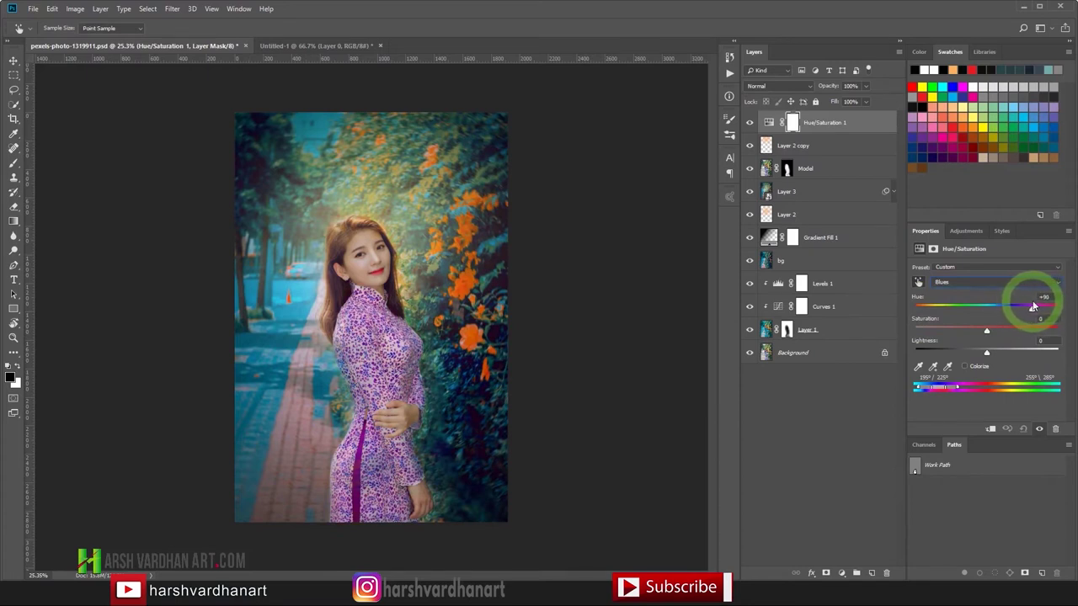
mouse_move(1042, 306)
left_mouse_down()
mouse_move(1056, 309)
mouse_move(1037, 308)
left_mouse_up()
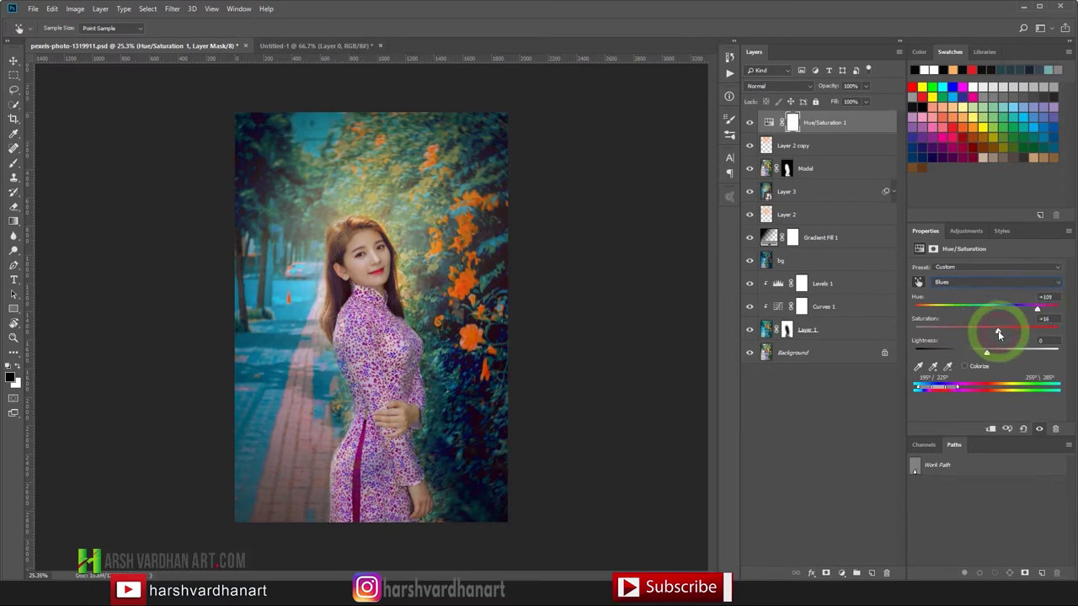
mouse_move(998, 335)
left_mouse_down()
mouse_move(1019, 330)
mouse_move(1008, 332)
left_mouse_up()
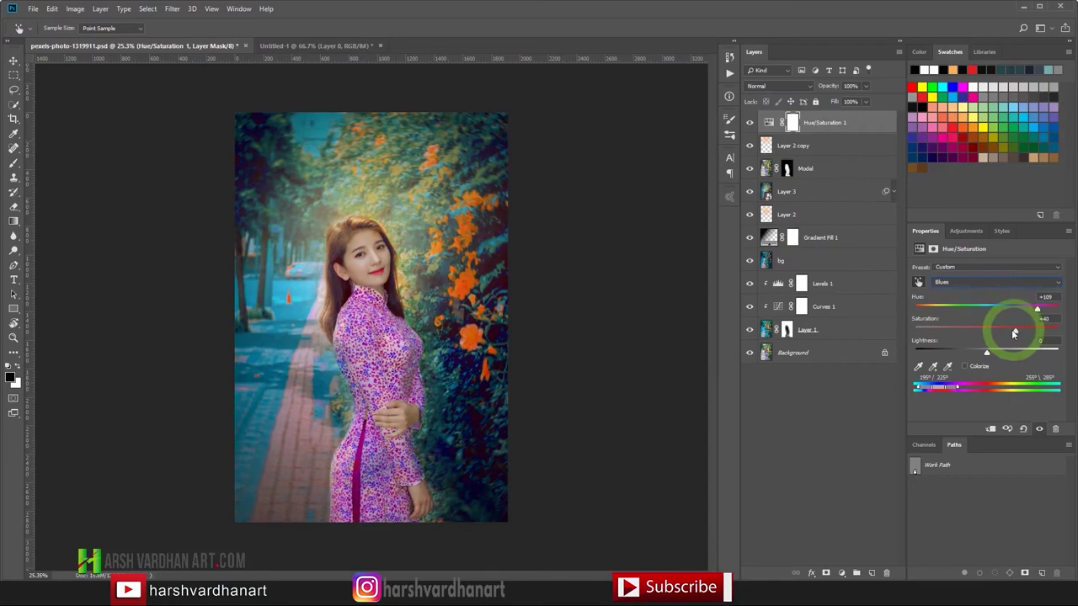
left_click_drag(494, 379, 544, 386)
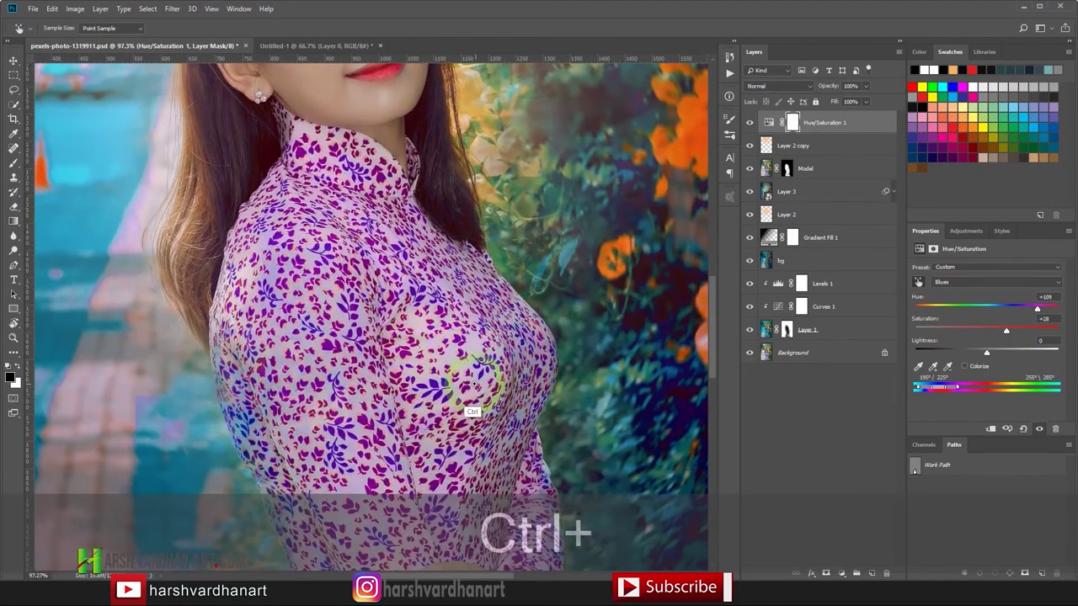
left_click_drag(475, 385, 567, 397)
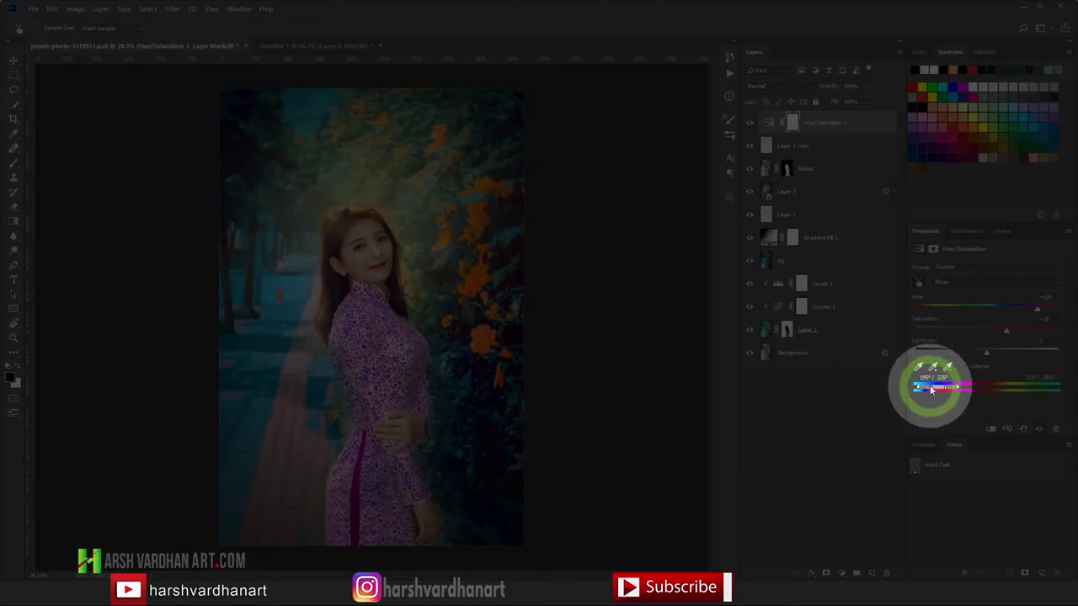
Narrow the Blues colour-range slider slightly to the left, checking the dress up close.
mouse_move(931, 386)
left_mouse_down()
mouse_move(918, 389)
mouse_move(930, 388)
left_mouse_up()
key("ctrl+space")
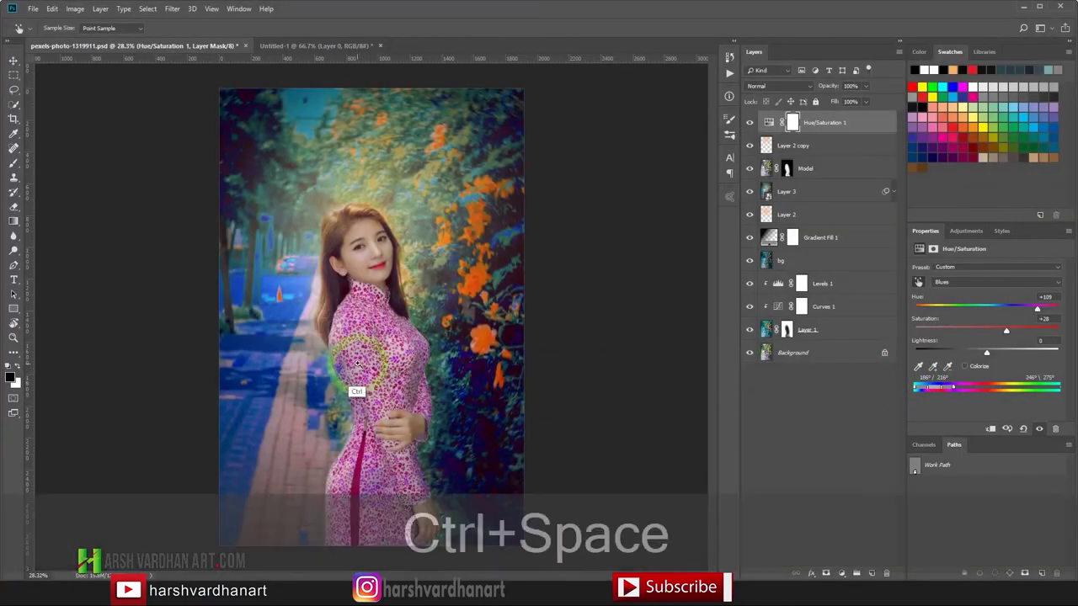
mouse_move(351, 385)
left_mouse_down()
mouse_move(440, 385)
mouse_move(410, 396)
mouse_move(370, 389)
left_mouse_up()
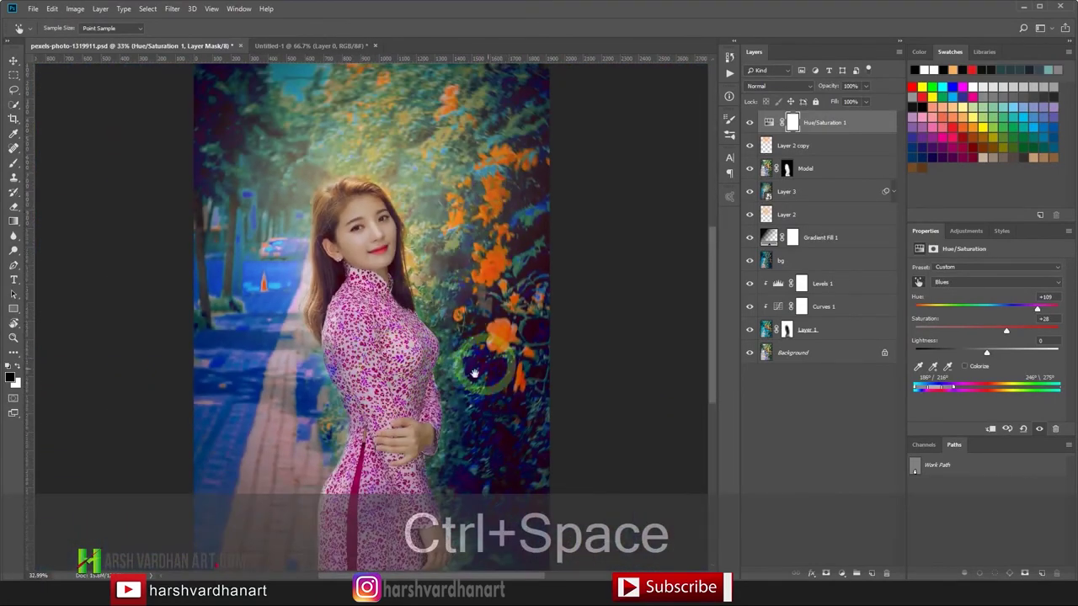
key("ctrl+space")
left_click_drag(342, 364, 551, 190)
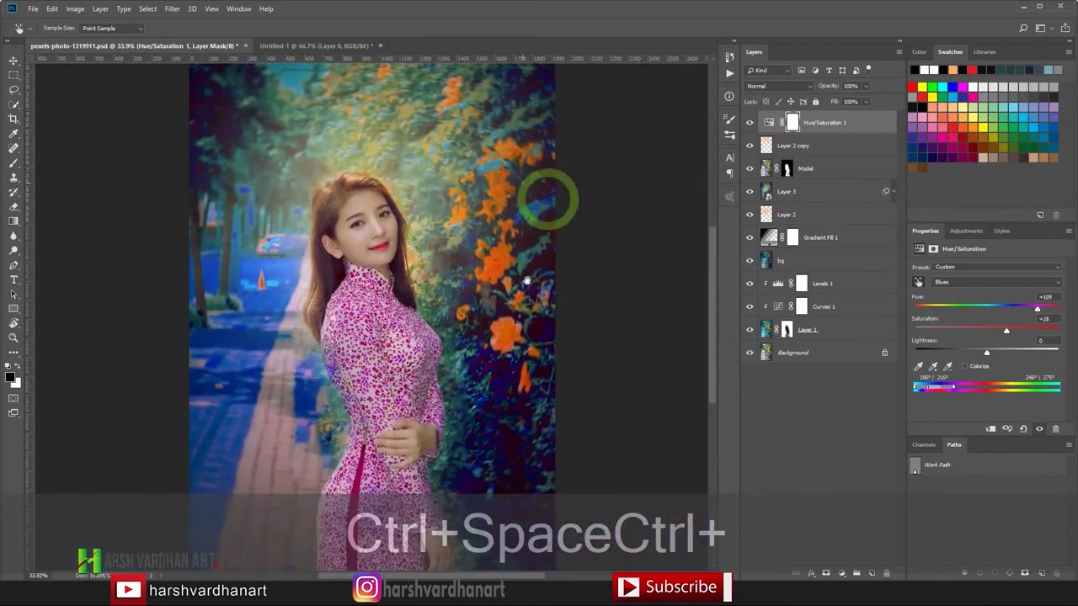
left_click_drag(932, 393, 924, 391)
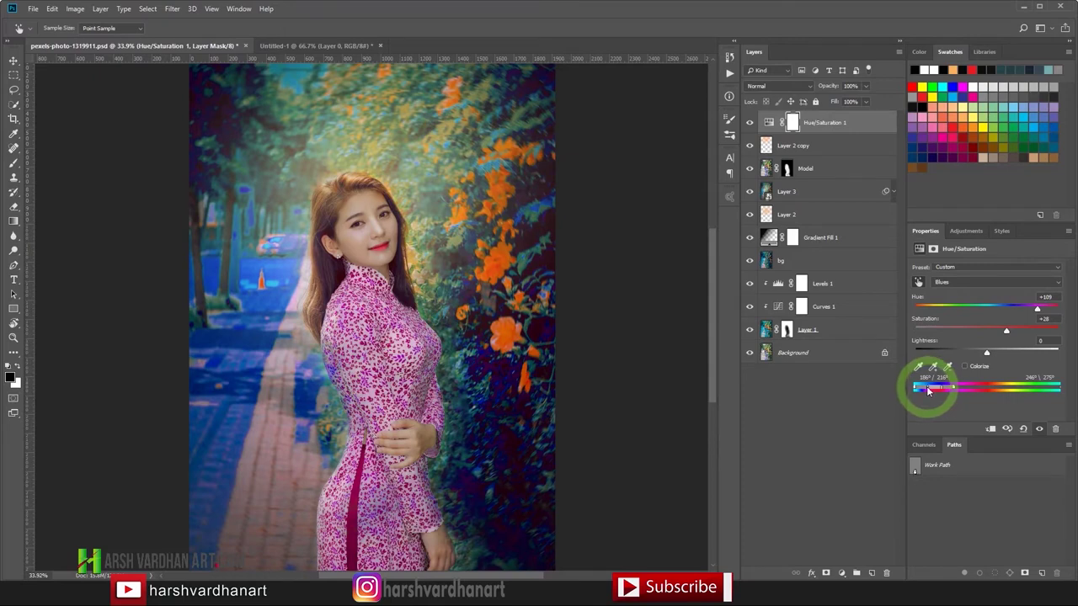
left_click_drag(927, 385, 922, 387)
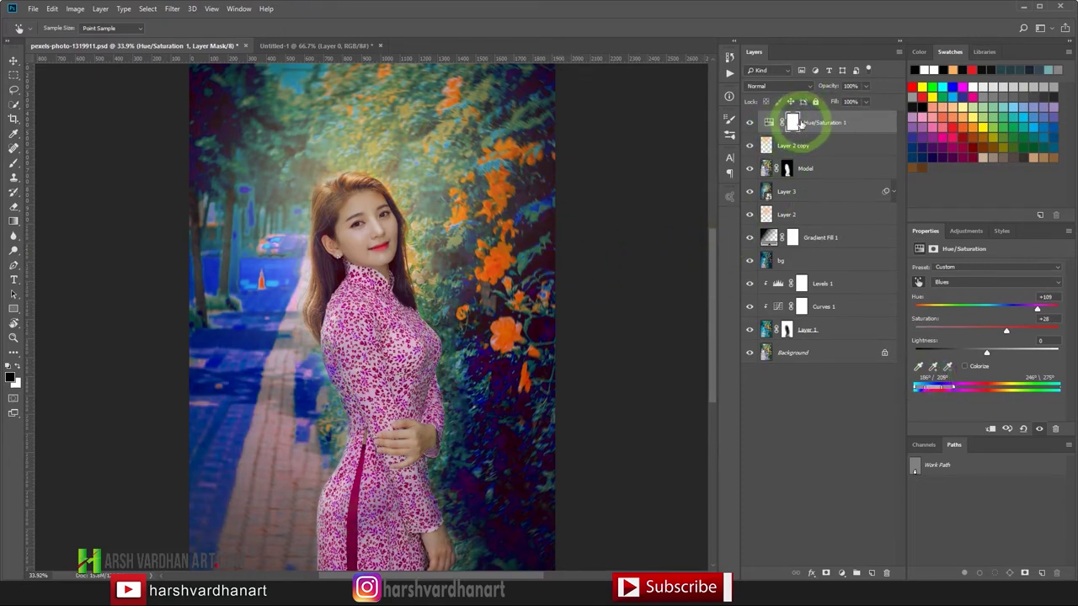
Paint over the foliage on the Hue/Saturation 1 layer mask with the Brush.
left_click(800, 123)
key("v")
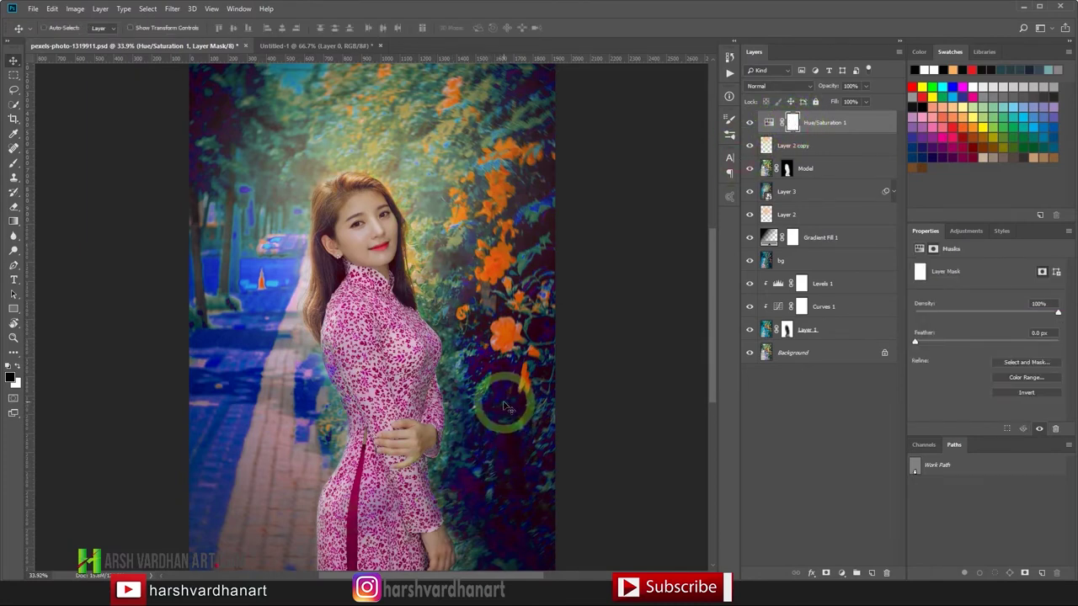
key("b")
mouse_move(505, 386)
left_mouse_down()
mouse_move(531, 344)
mouse_move(510, 364)
mouse_move(505, 345)
mouse_move(527, 323)
mouse_move(503, 316)
mouse_move(498, 300)
mouse_move(523, 383)
mouse_move(534, 511)
mouse_move(546, 276)
mouse_move(525, 434)
mouse_move(493, 375)
mouse_move(503, 174)
mouse_move(524, 126)
mouse_move(491, 401)
mouse_move(473, 244)
mouse_move(531, 206)
mouse_move(511, 450)
mouse_move(508, 242)
mouse_move(524, 324)
mouse_move(513, 573)
mouse_move(490, 320)
mouse_move(510, 194)
mouse_move(536, 274)
mouse_move(533, 242)
mouse_move(606, 240)
mouse_move(537, 213)
mouse_move(560, 223)
left_mouse_up()
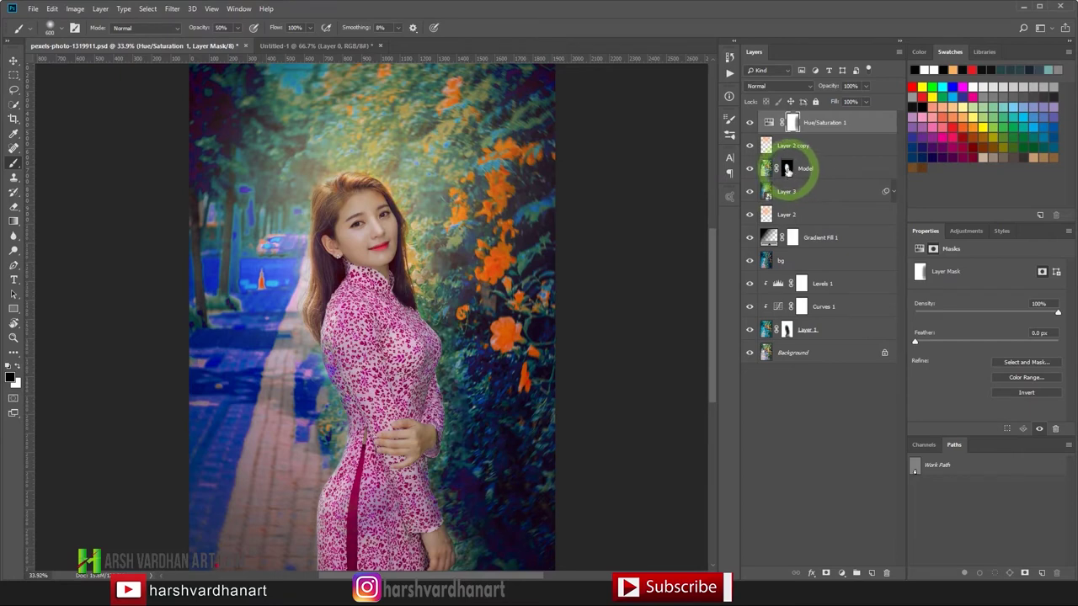
Alt-drag the Model layer's mask onto Hue/Saturation 1 to copy it there.
key("ctrl")
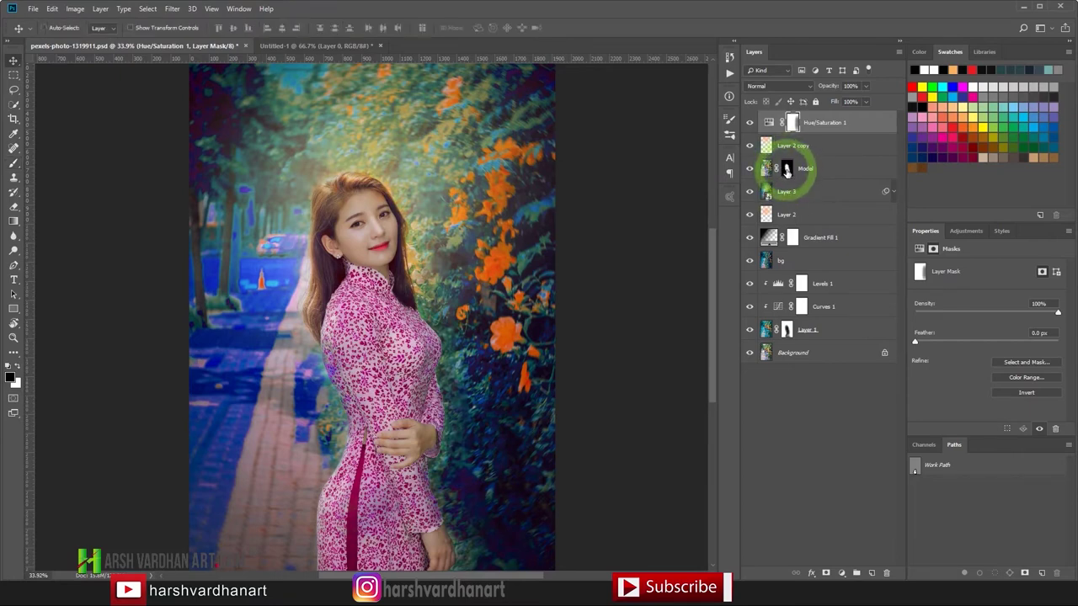
key("alt")
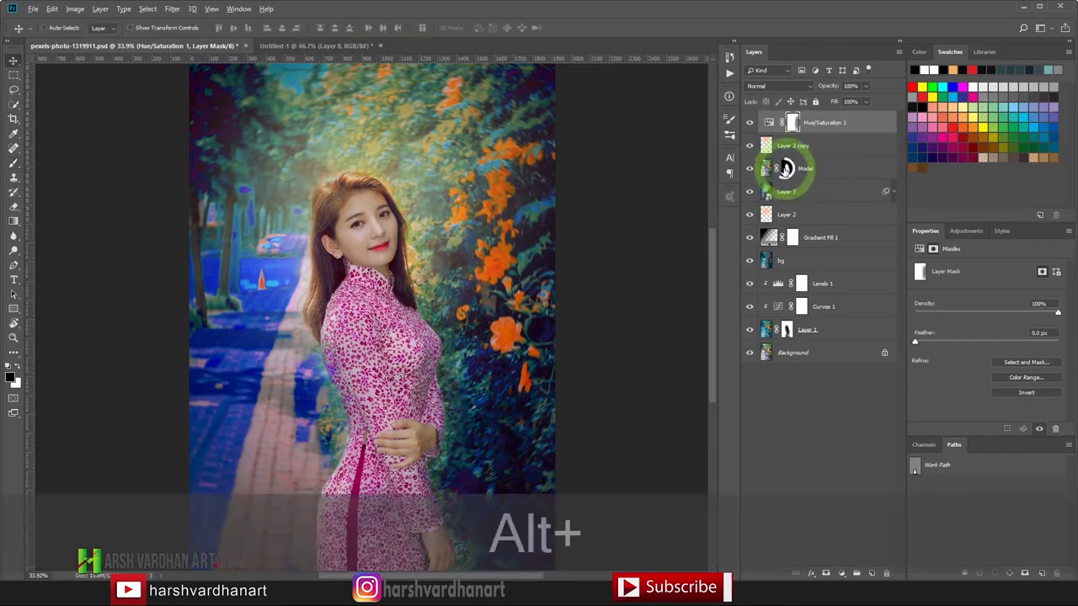
left_click_drag(784, 169, 791, 125)
key("alt")
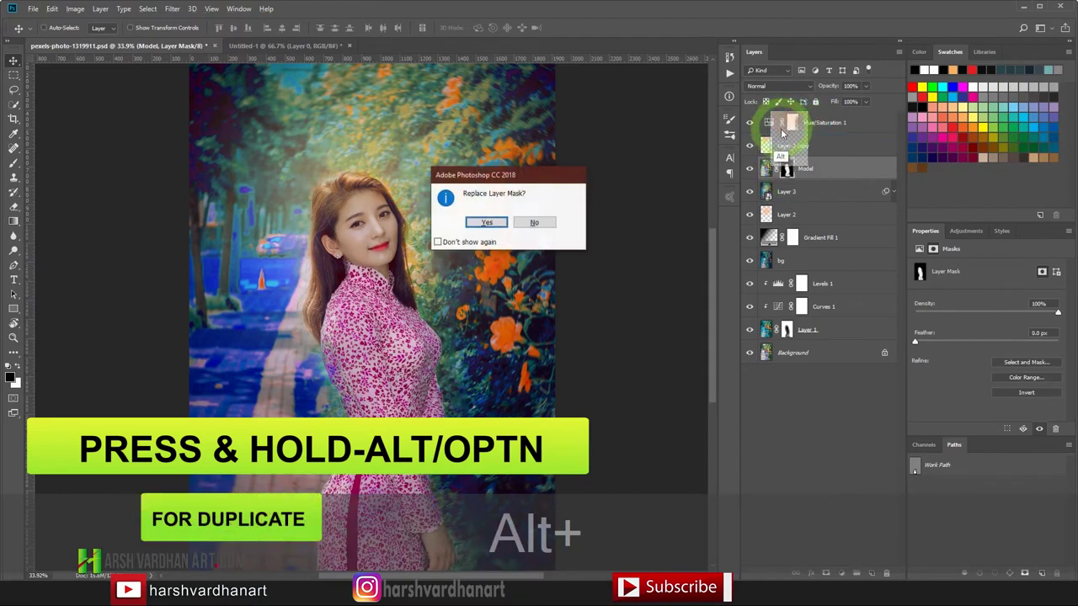
Confirm replacing the Hue/Saturation 1 mask and zoom to about 100% on the dress.
left_click(486, 223)
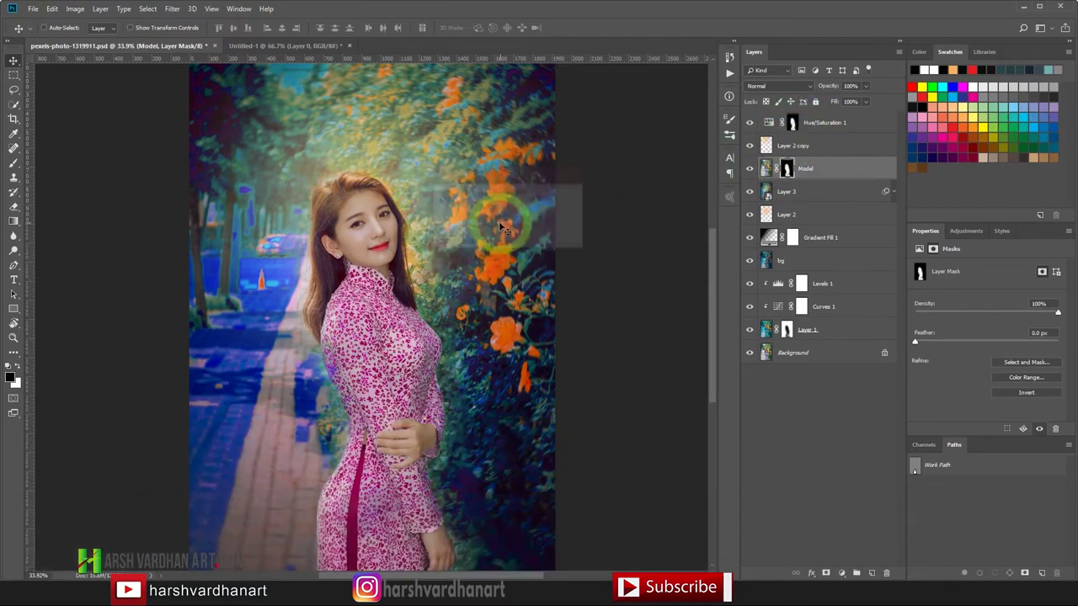
left_click(446, 281, "ctrl")
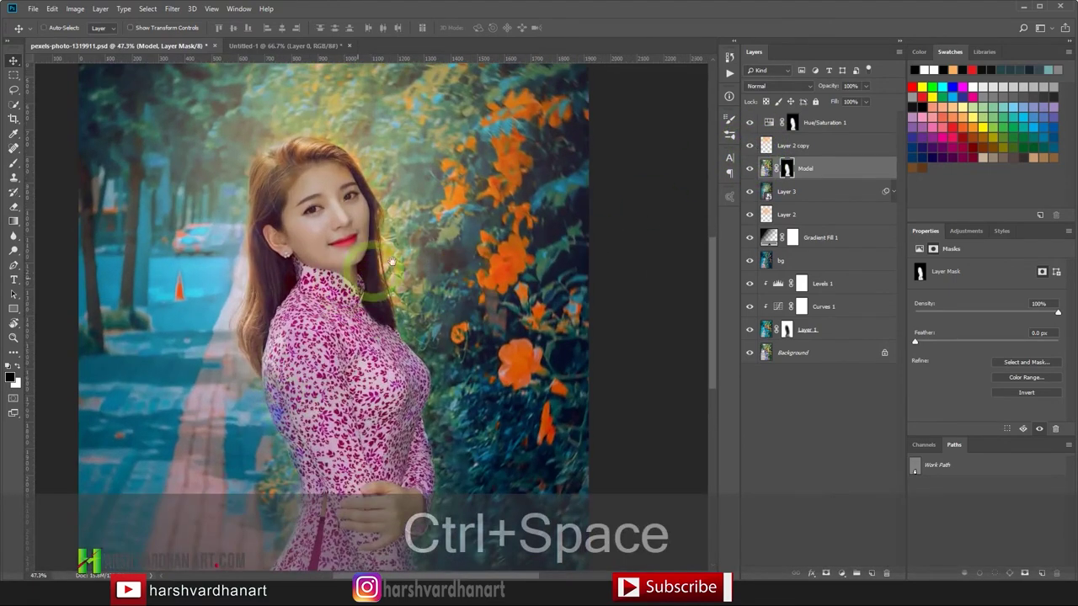
left_click_drag(358, 291, 530, 215)
left_click_drag(591, 257, 445, 301)
left_click(423, 356, "ctrl")
left_click(396, 373, "ctrl")
key("ctrl")
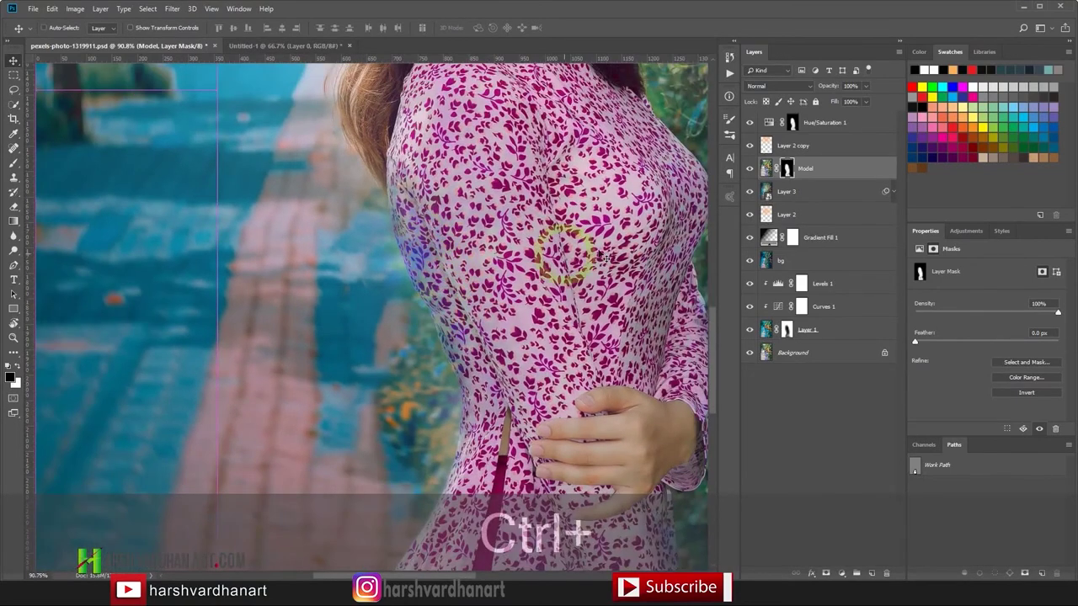
mouse_move(543, 237)
left_mouse_down()
mouse_move(561, 250)
mouse_move(534, 247)
left_mouse_up()
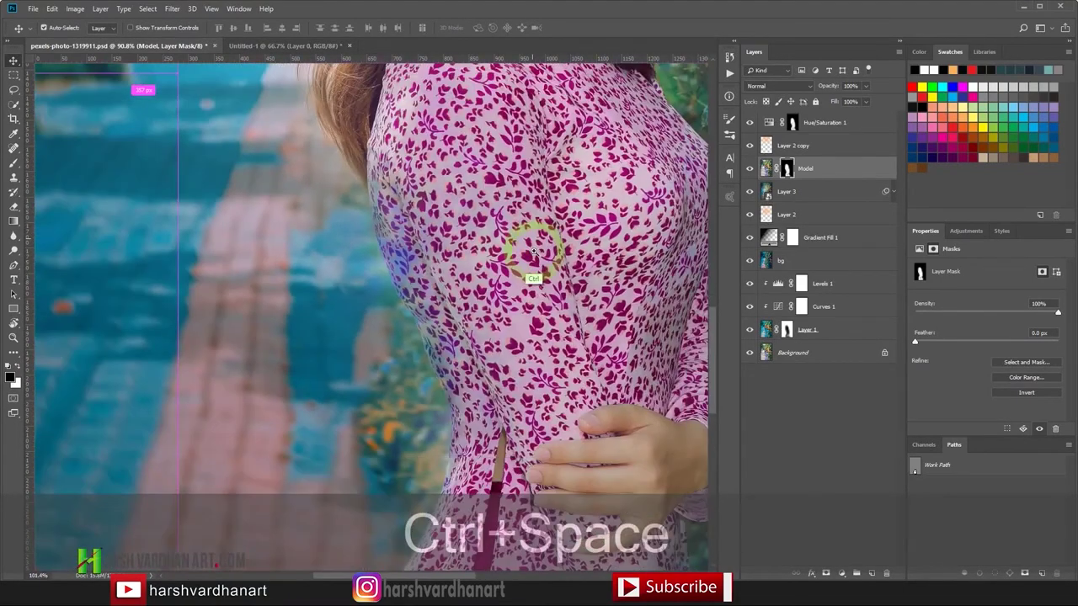
Open Hue/Saturation 1's settings on Blues and lower saturation by sampling the dress.
left_click(768, 122)
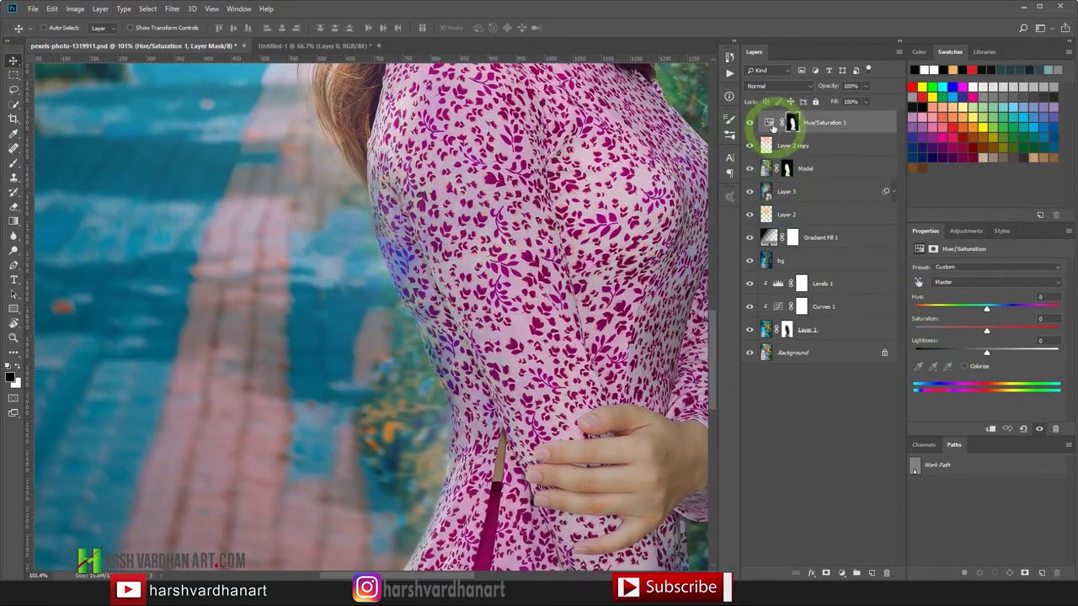
left_click(768, 122)
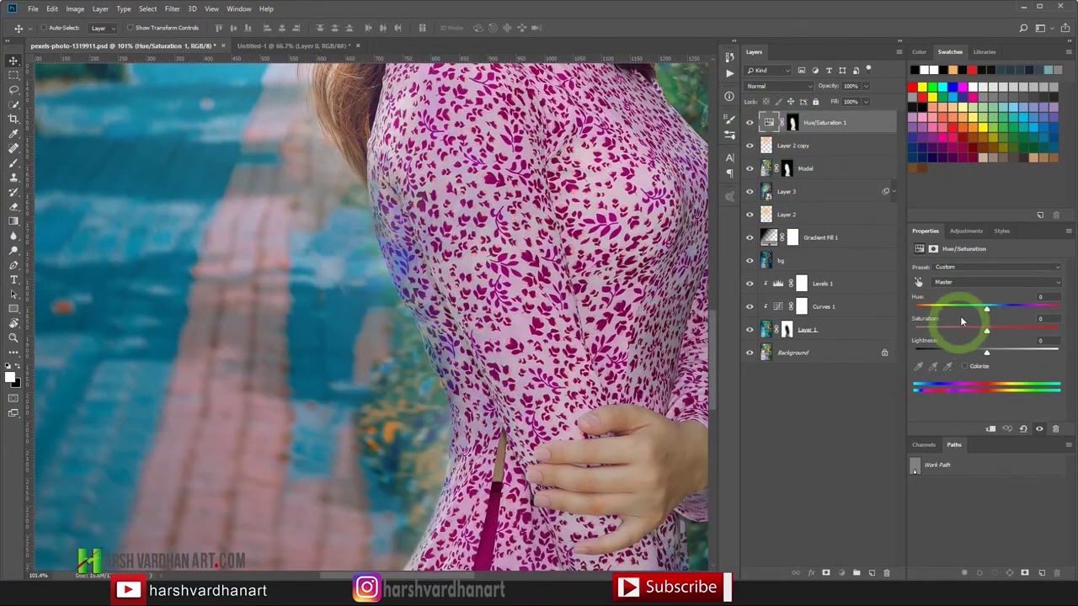
left_click(965, 285)
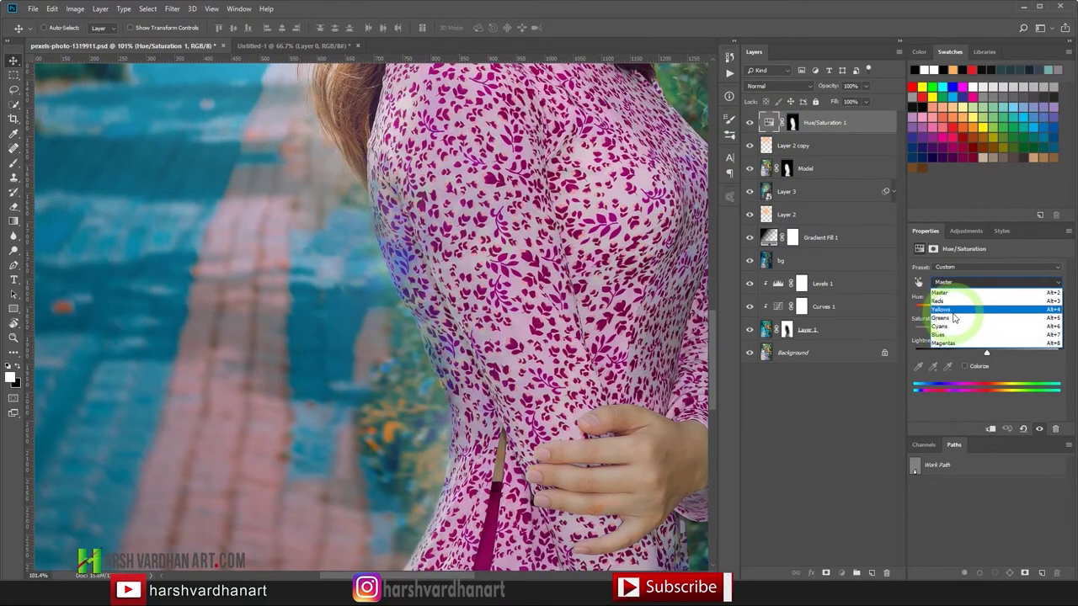
left_click(951, 336)
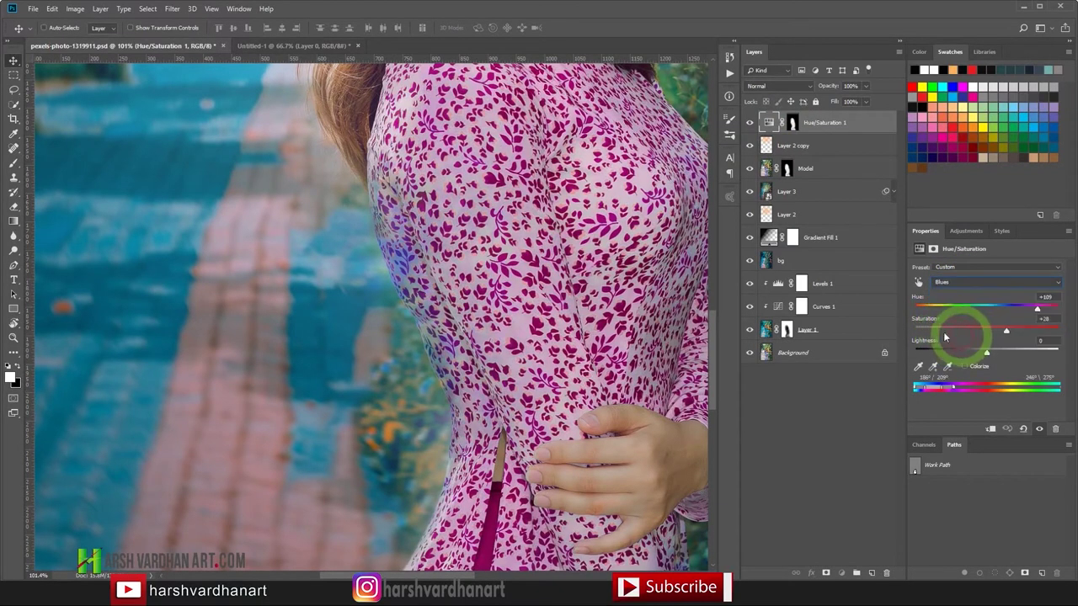
left_click(1039, 311)
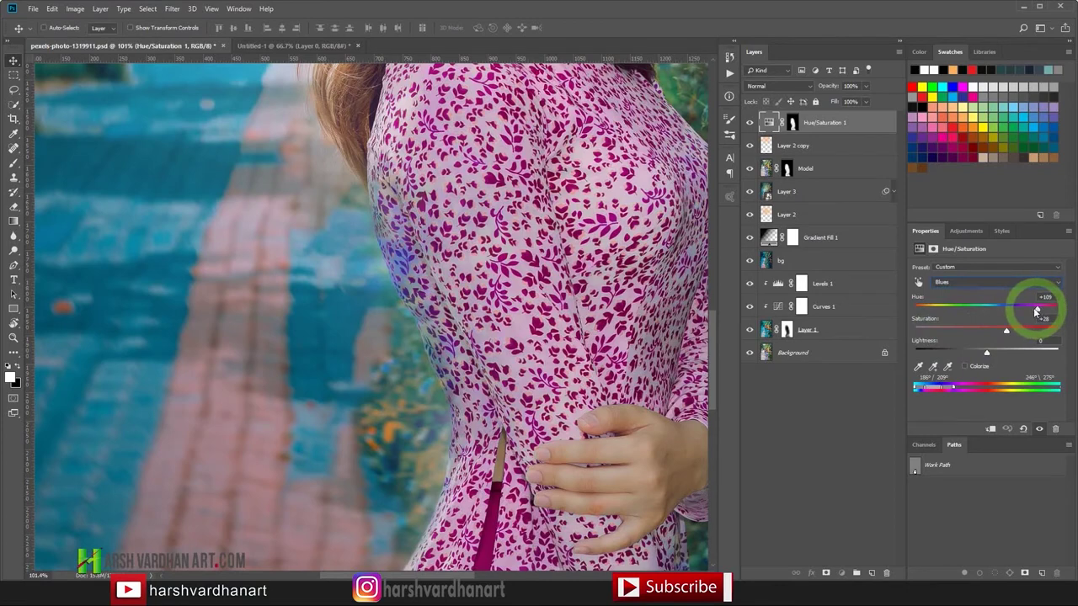
mouse_move(1036, 312)
left_mouse_down()
mouse_move(1010, 311)
mouse_move(1043, 309)
left_mouse_up()
left_click(918, 282)
left_click_drag(561, 294, 451, 278)
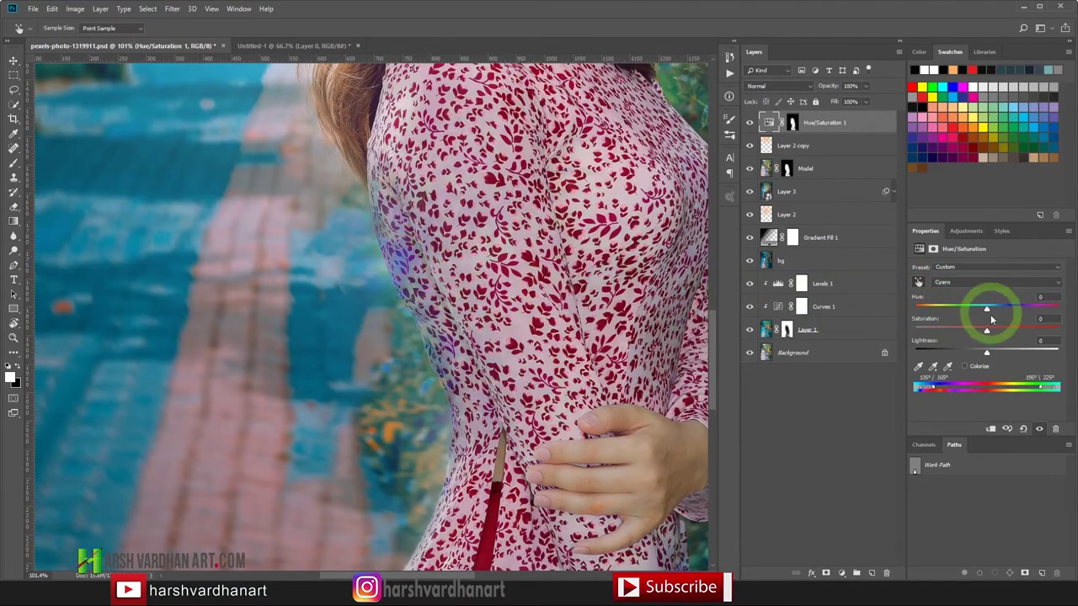
Set the Cyans hue to +22, then Blues to hue +103 and saturation +22.
mouse_move(984, 311)
left_mouse_down()
mouse_move(1010, 305)
mouse_move(1001, 308)
left_mouse_up()
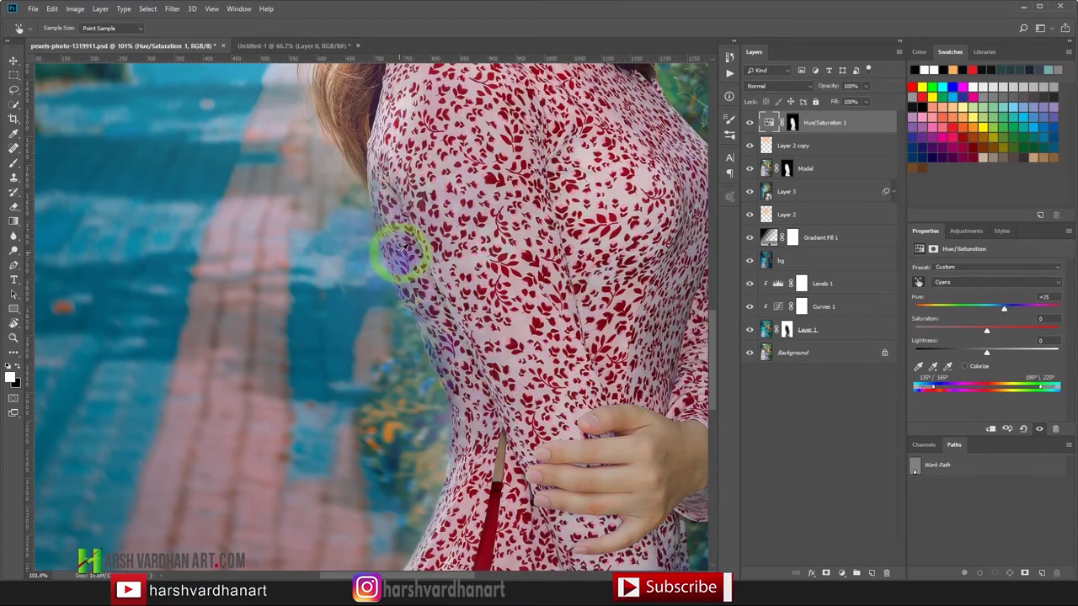
mouse_move(404, 246)
left_mouse_down()
mouse_move(573, 244)
mouse_move(407, 228)
left_mouse_up()
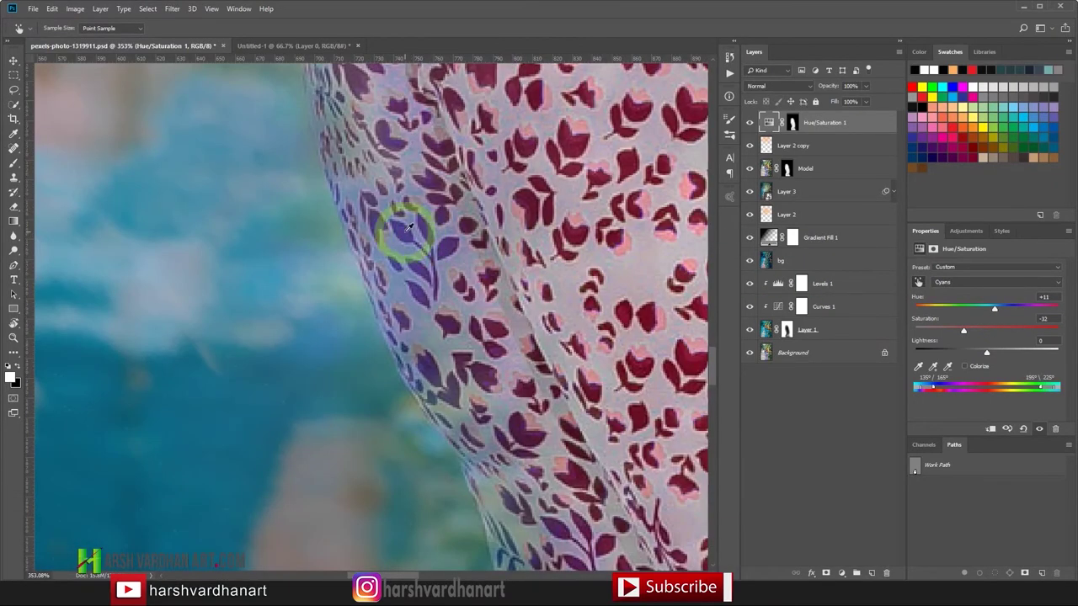
left_click(407, 228)
mouse_move(987, 307)
left_mouse_down()
mouse_move(1042, 315)
mouse_move(1006, 309)
left_mouse_up()
left_click(506, 228, "ctrl+alt")
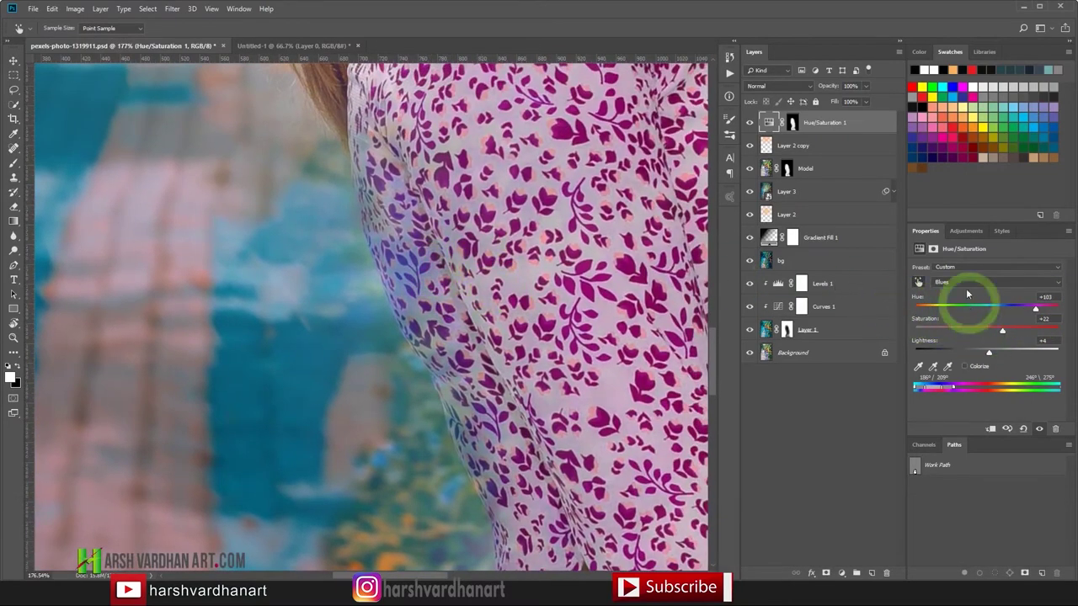
left_click(967, 231)
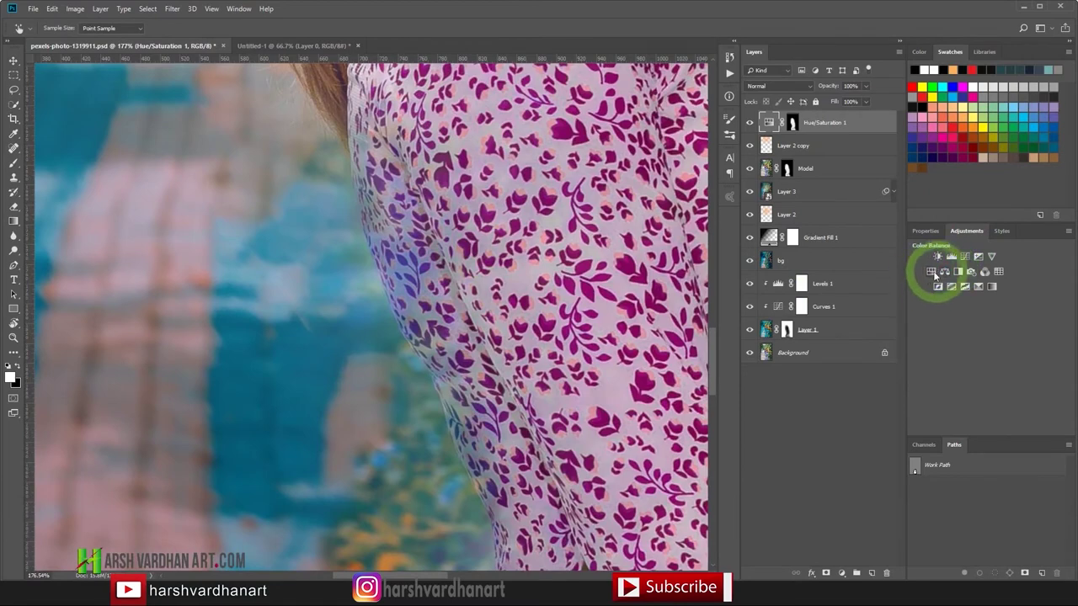
Add Hue/Saturation 2 sampled from the dress: Blues hue +44, saturation -39, narrowed range.
left_click(932, 272)
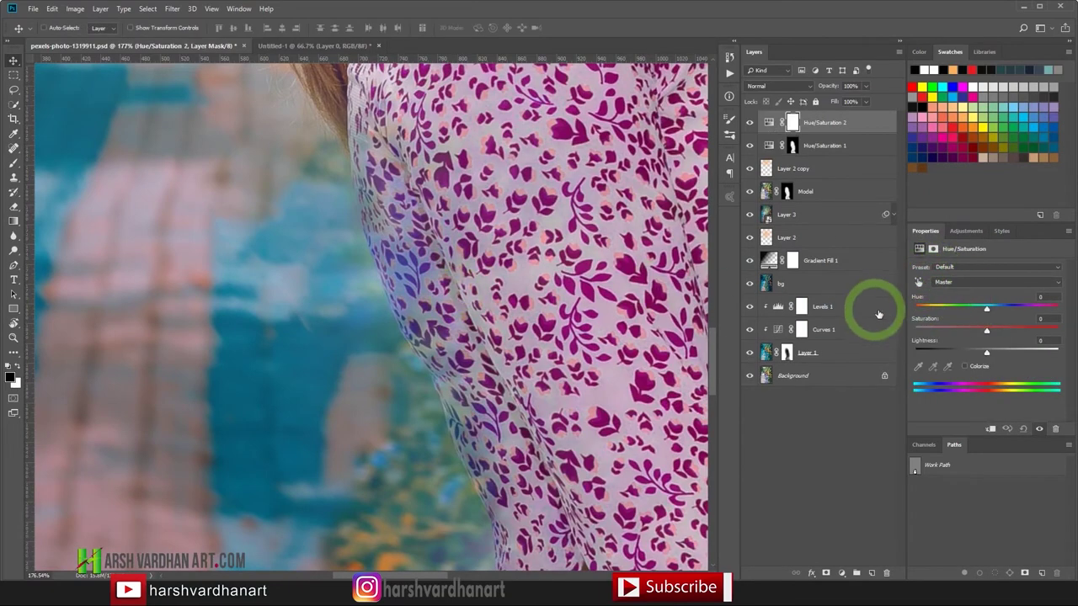
left_click(918, 283)
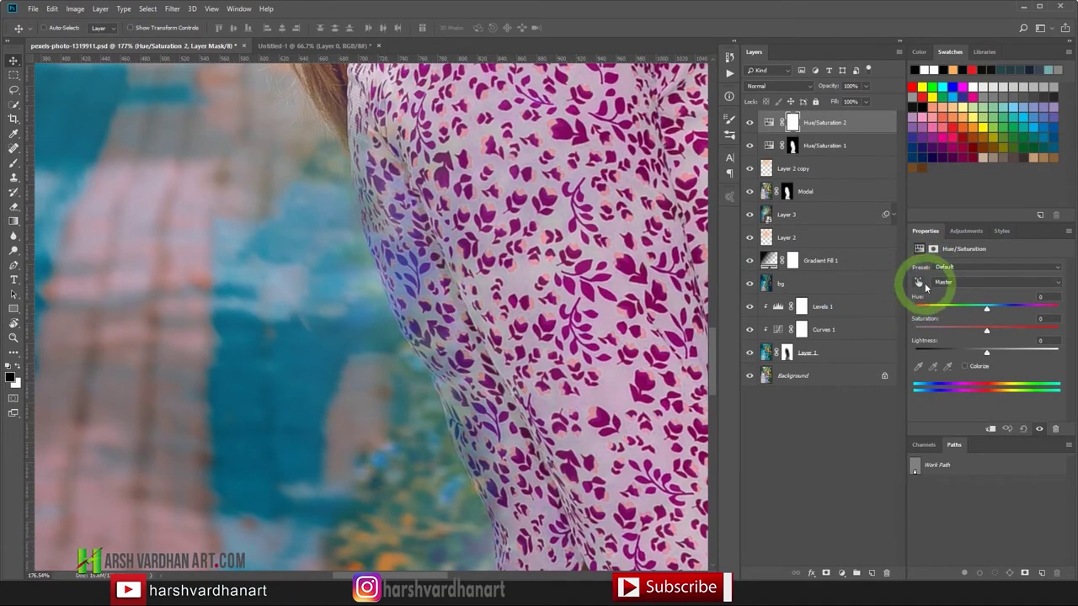
left_click(407, 256)
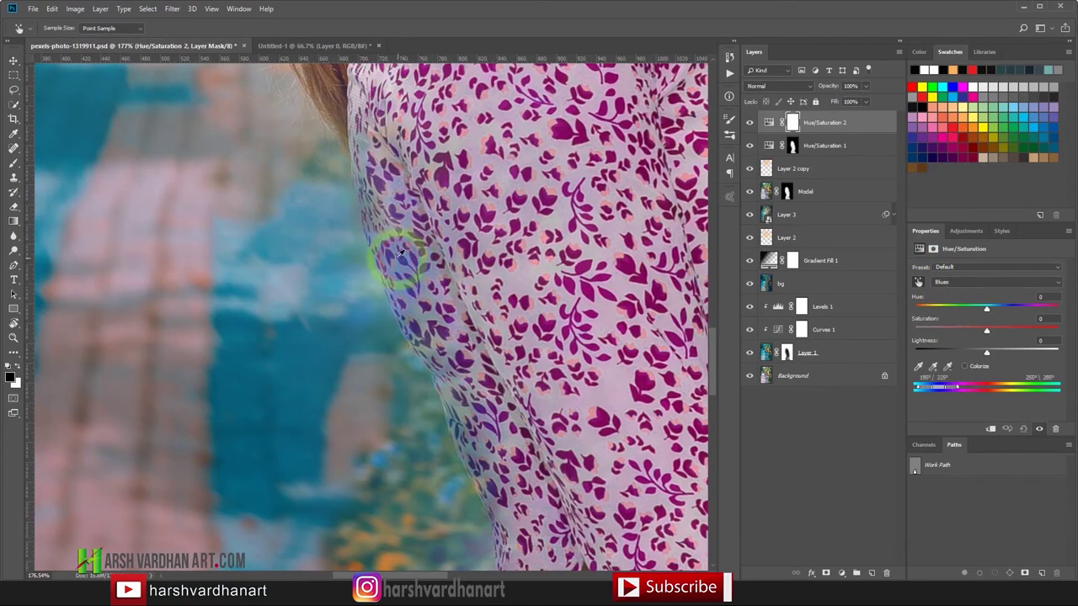
left_click_drag(988, 311, 987, 351)
left_click(976, 352)
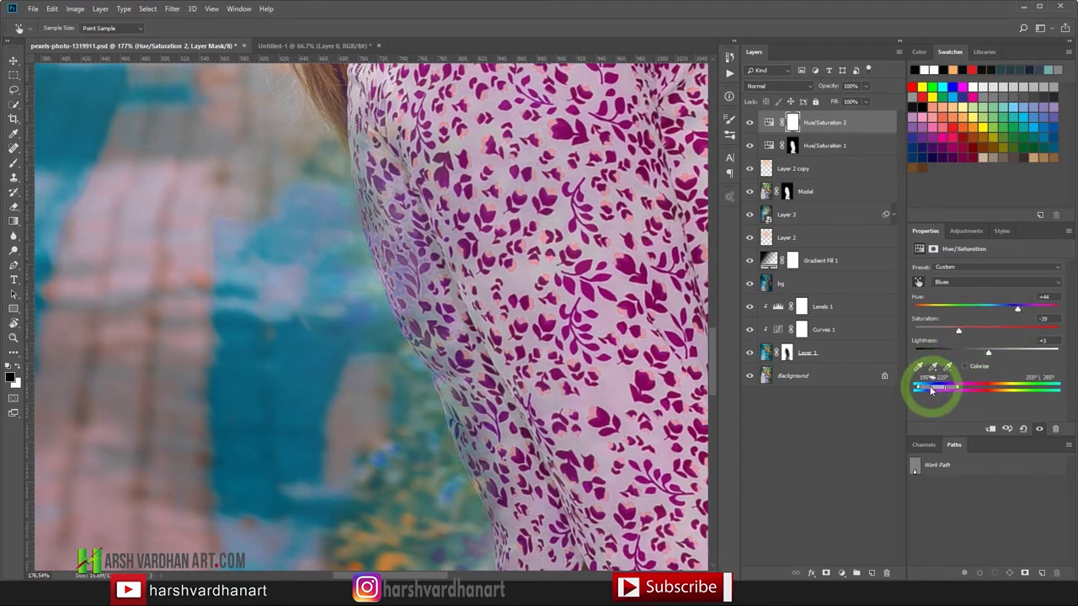
left_click_drag(931, 390, 924, 390)
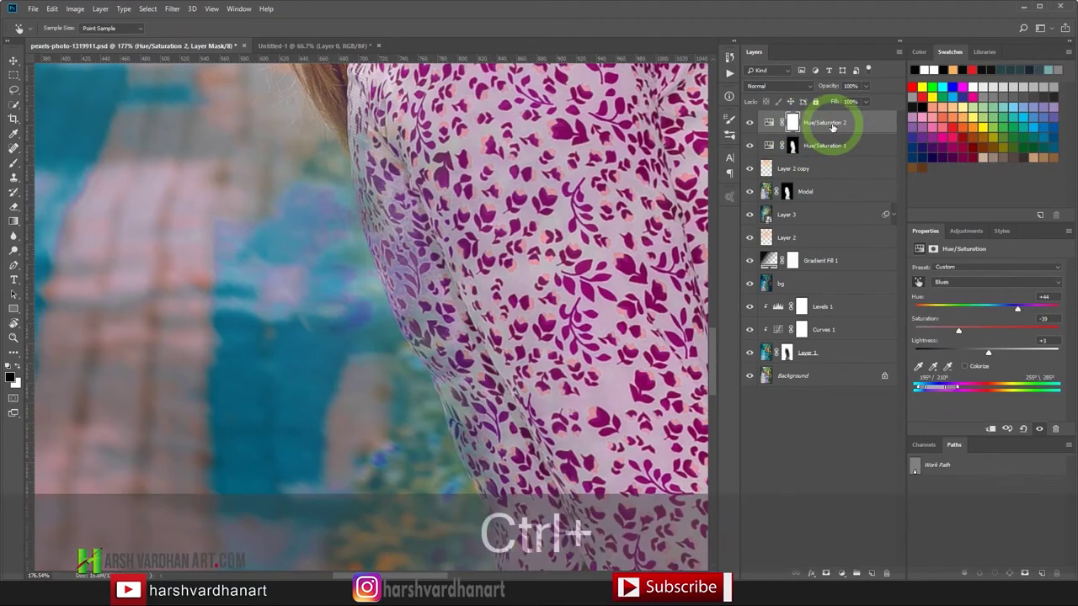
Invert Hue/Saturation 2's mask to black and brush white over the dress's blue patches.
key("ctrl+i")
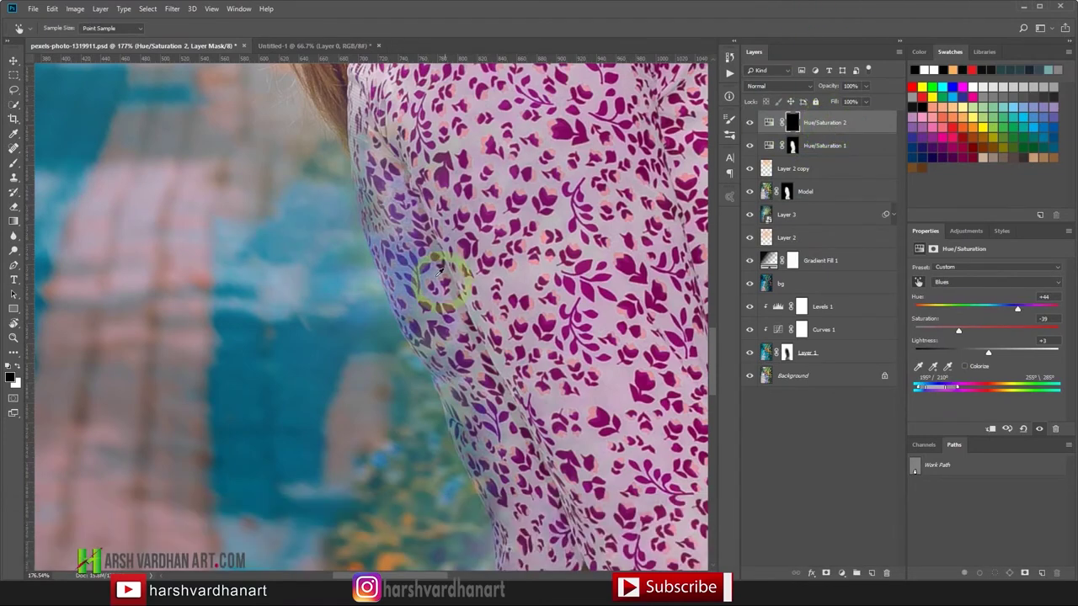
key("b")
key("bracketright")
key("bracketright")
key("bracketright")
key("bracketright")
key("bracketright")
key("bracketright")
key("bracketright")
key("bracketright")
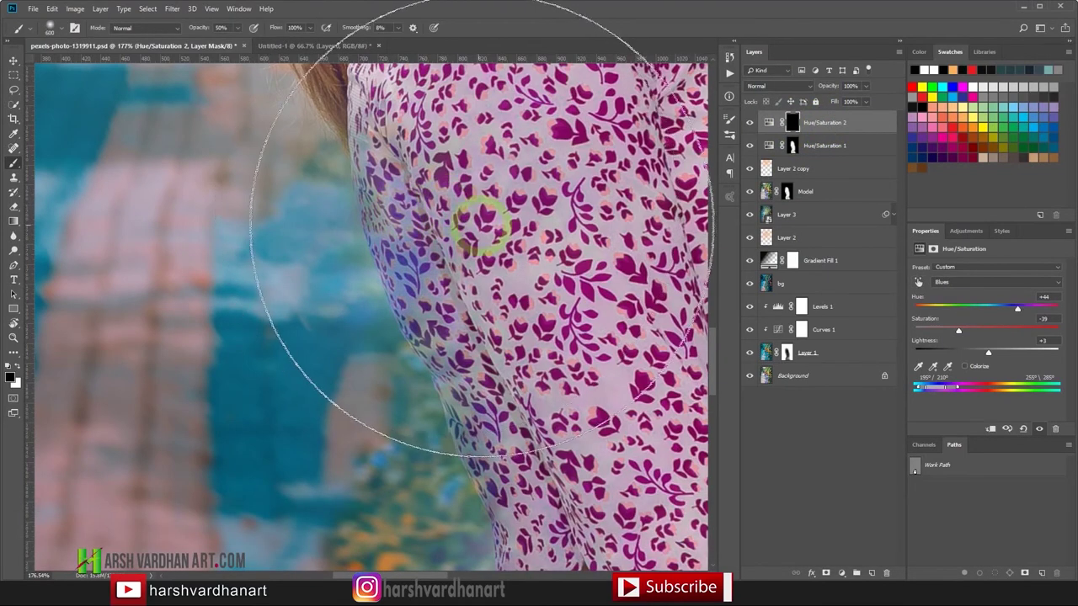
key("bracketleft")
key("bracketleft")
key("bracketleft")
key("bracketleft")
key("bracketleft")
key("bracketleft")
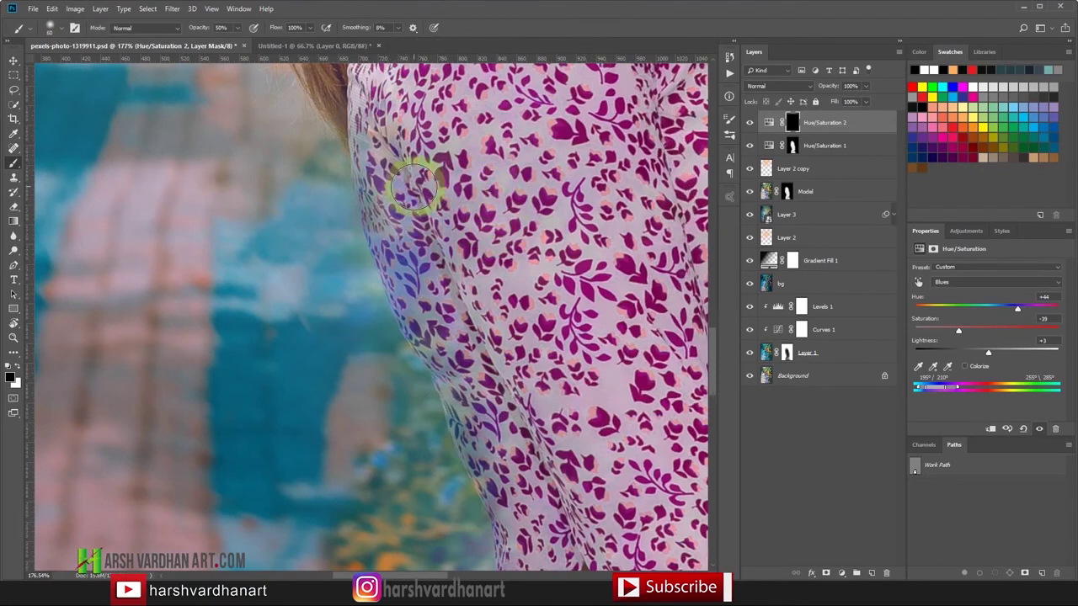
mouse_move(413, 187)
left_mouse_down()
mouse_move(443, 298)
mouse_move(419, 267)
mouse_move(407, 201)
mouse_move(425, 304)
mouse_move(404, 254)
mouse_move(376, 250)
mouse_move(152, 389)
mouse_move(441, 209)
mouse_move(412, 219)
mouse_move(431, 229)
mouse_move(453, 297)
mouse_move(412, 246)
mouse_move(422, 263)
mouse_move(410, 297)
mouse_move(402, 234)
mouse_move(435, 305)
mouse_move(401, 220)
mouse_move(434, 306)
mouse_move(389, 238)
mouse_move(427, 309)
left_mouse_up()
left_click(18, 366)
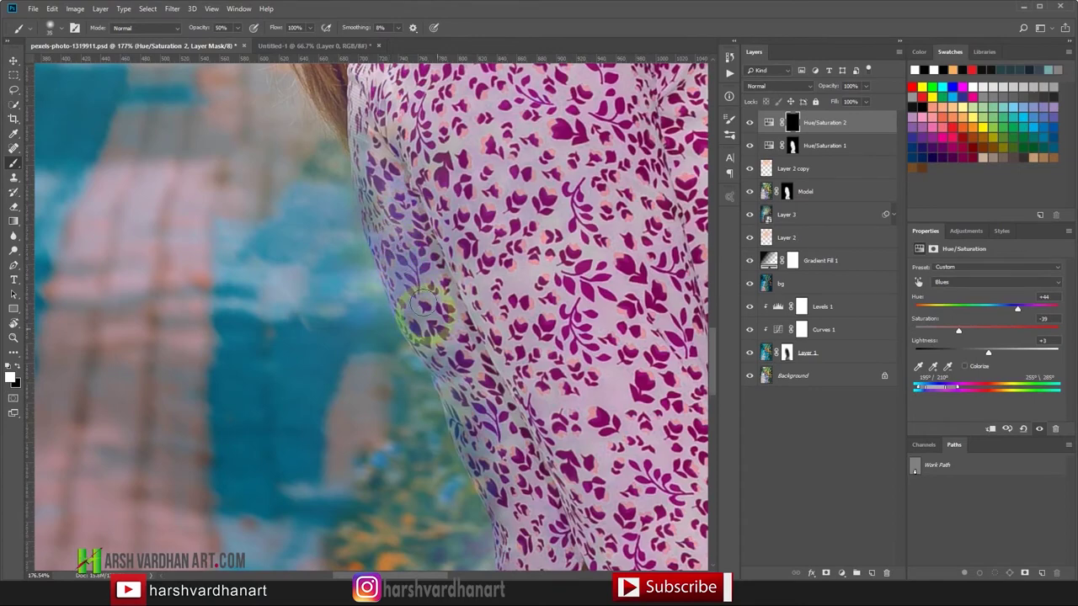
key("ctrl+space")
left_click_drag(558, 195, 469, 361)
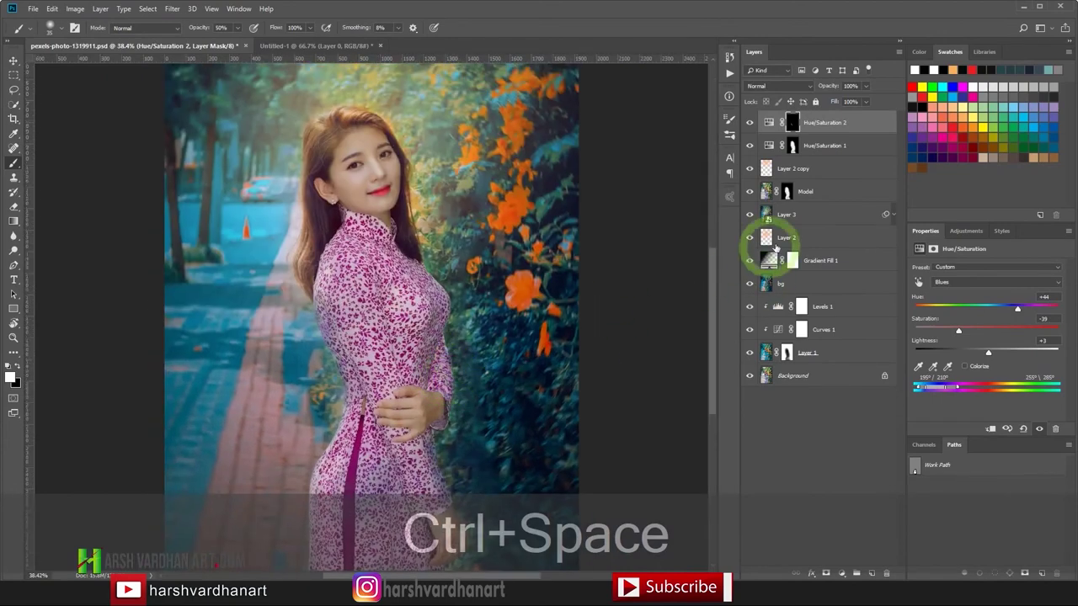
Set Hue/Saturation 1's Blues to hue +143, saturation +29, lightness +7.
left_click(768, 146)
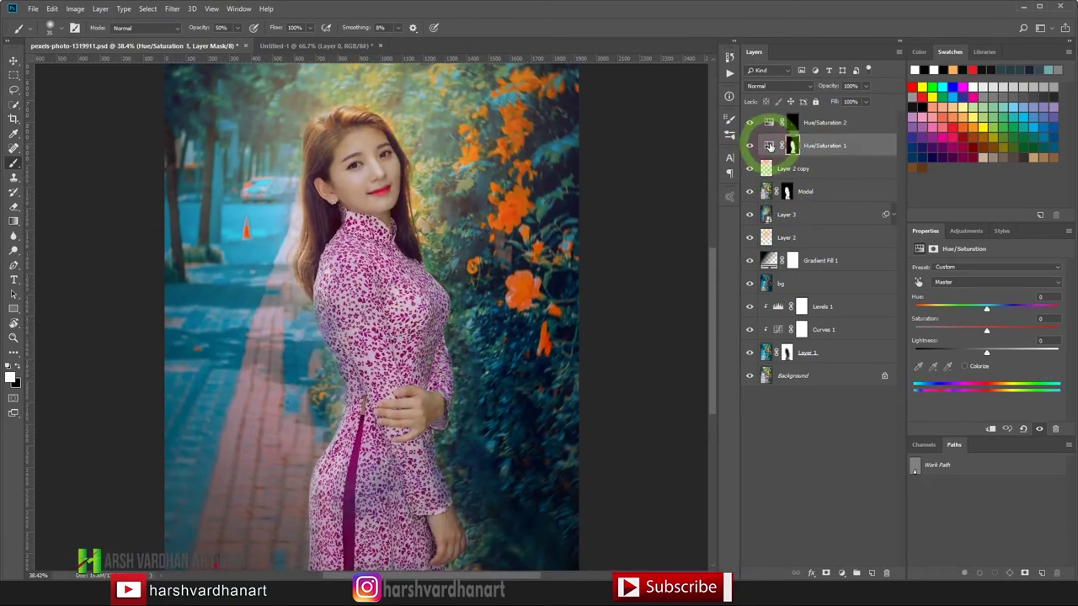
key("alt+7")
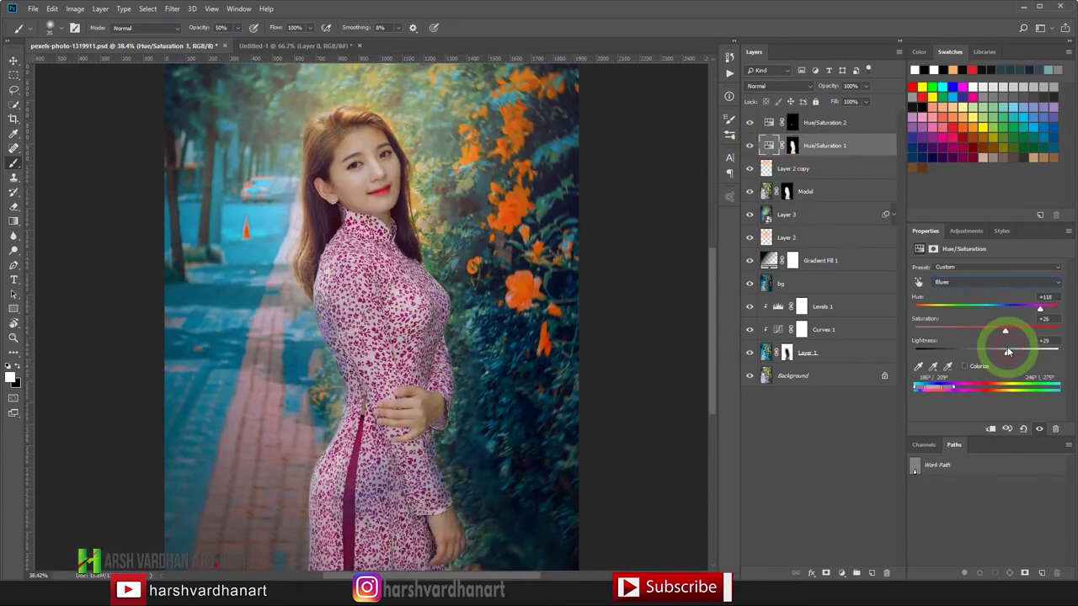
left_click_drag(987, 348, 1004, 335)
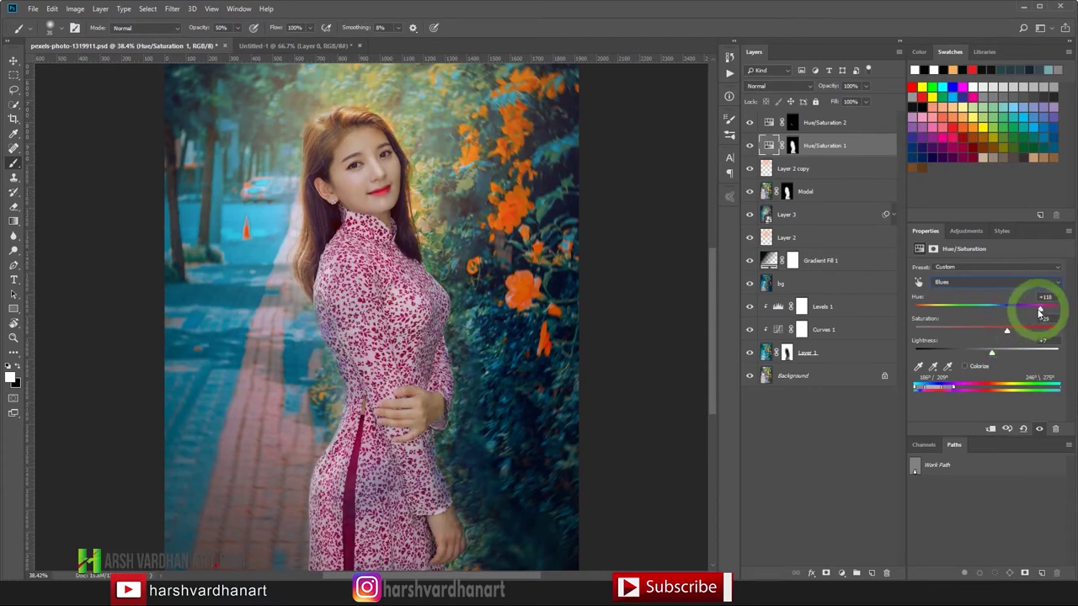
left_click_drag(1009, 315, 1045, 313)
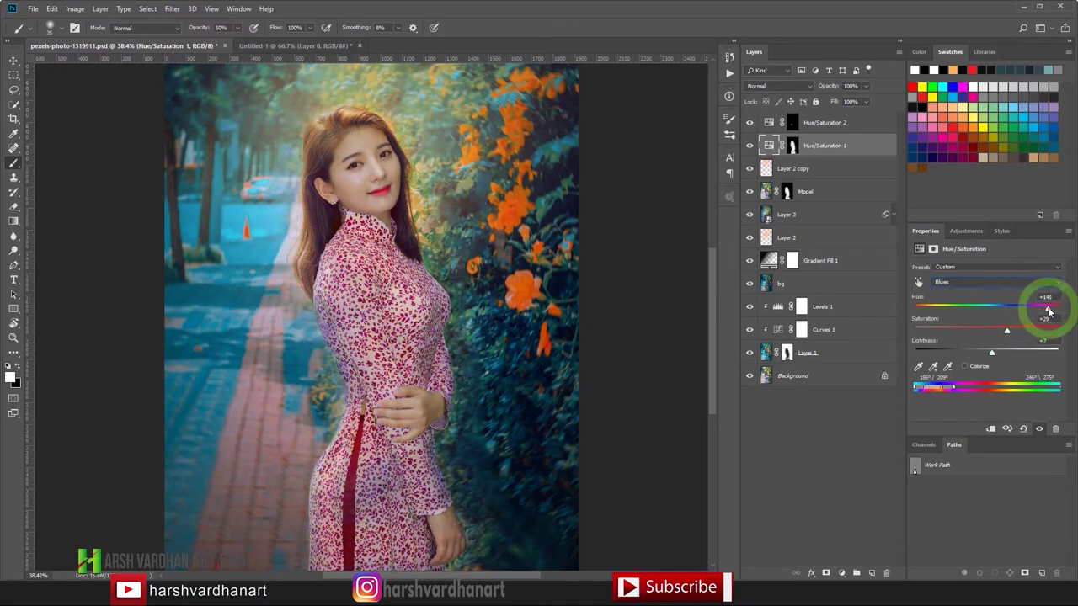
key("ctrl+space")
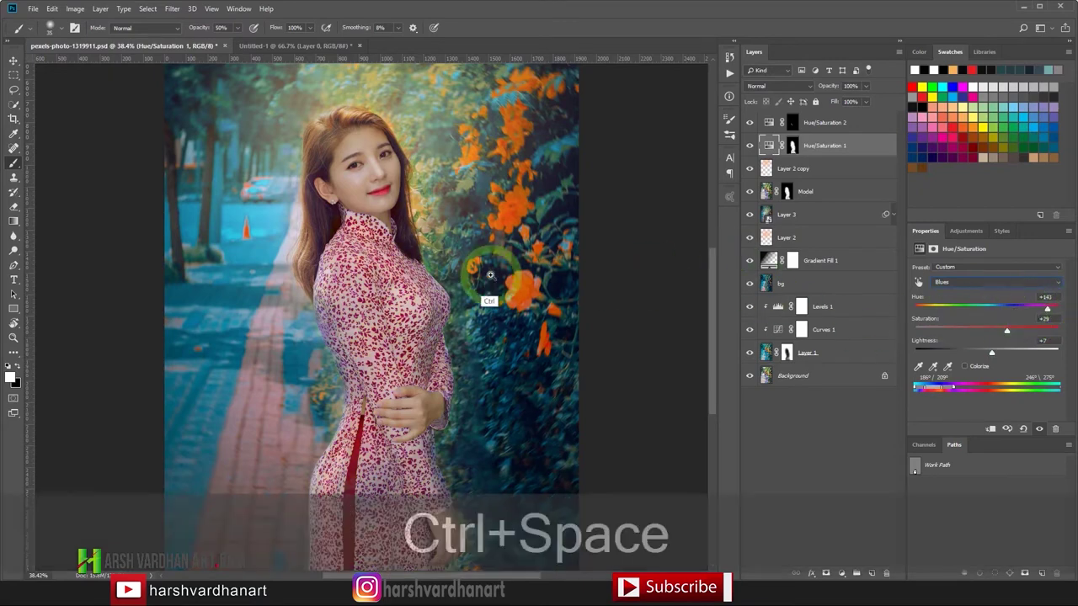
left_click_drag(512, 250, 764, 137)
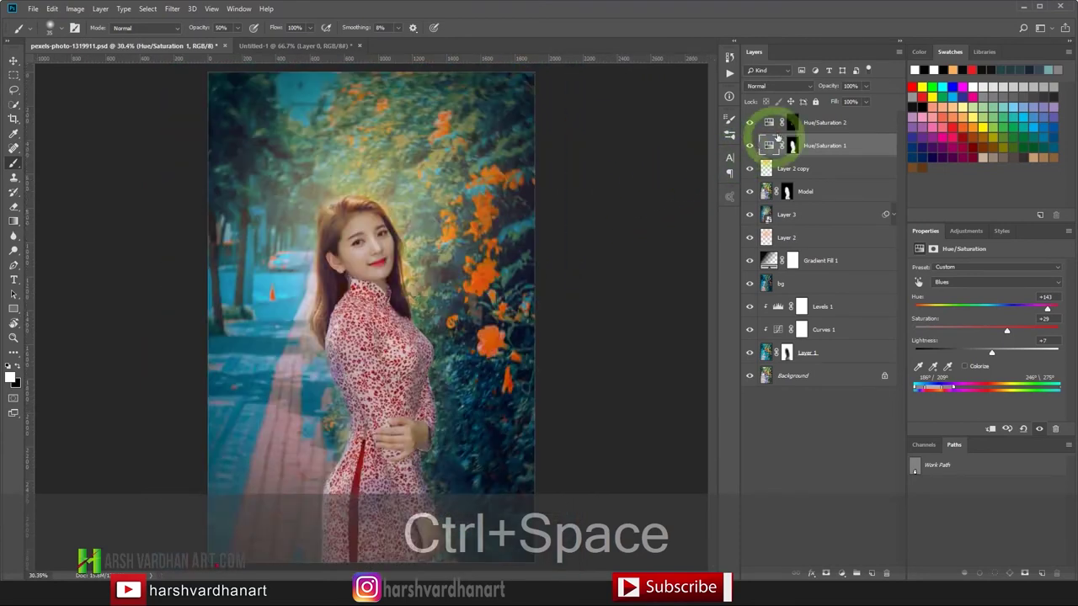
Select Hue/Saturation 2 and save pexels-photo-1319911.psd.
left_click(769, 123)
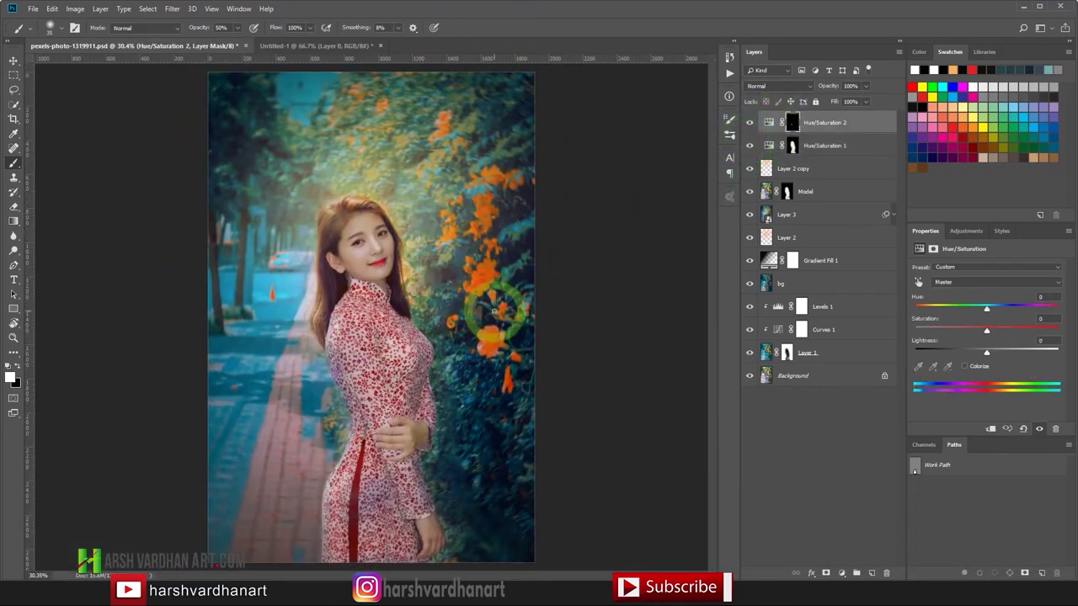
key("ctrl+s")
left_click_drag(518, 277, 384, 289)
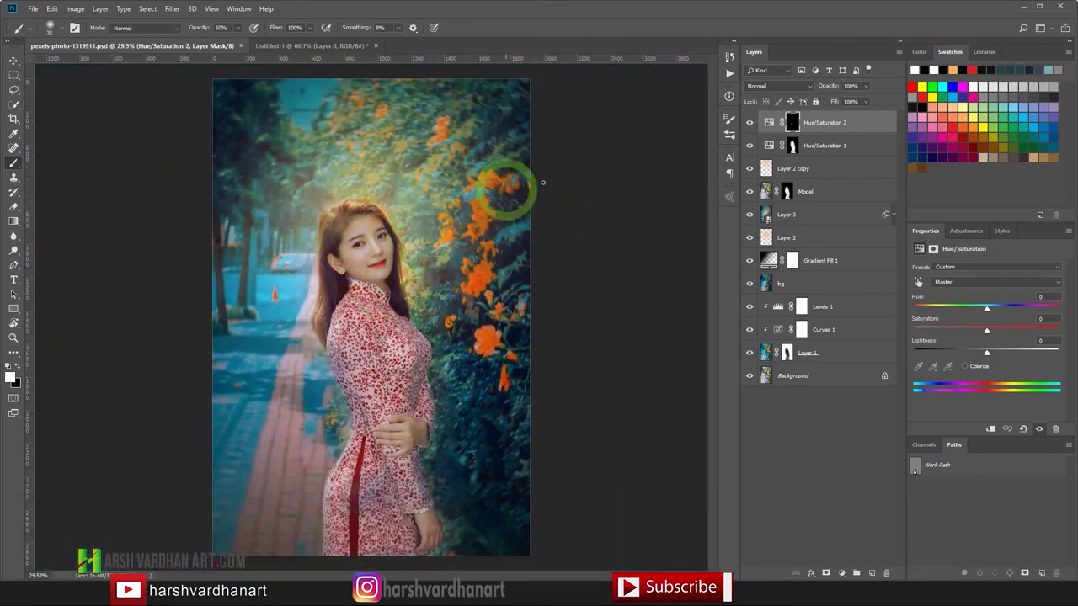
key("ctrl+s")
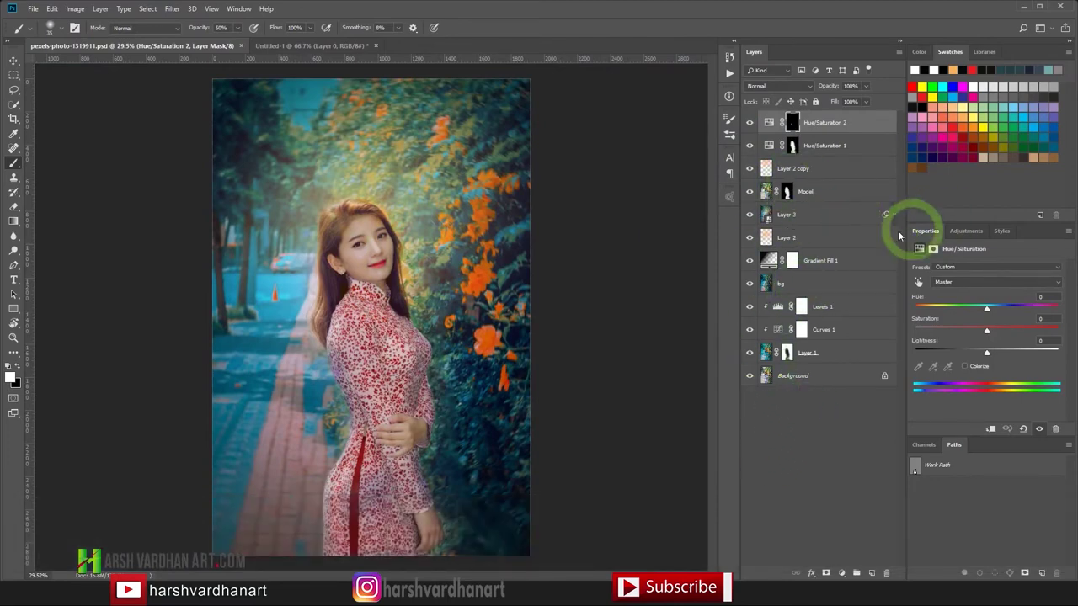
Add Curves 2, pulling the curve down to darken, blended as Luminosity.
left_click(969, 231)
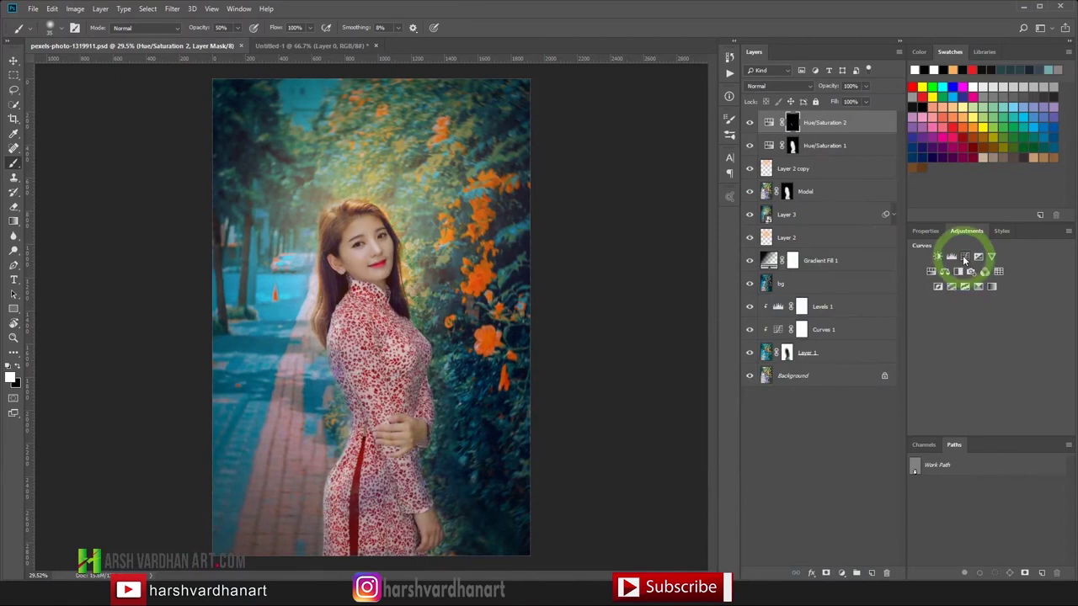
left_click(965, 257)
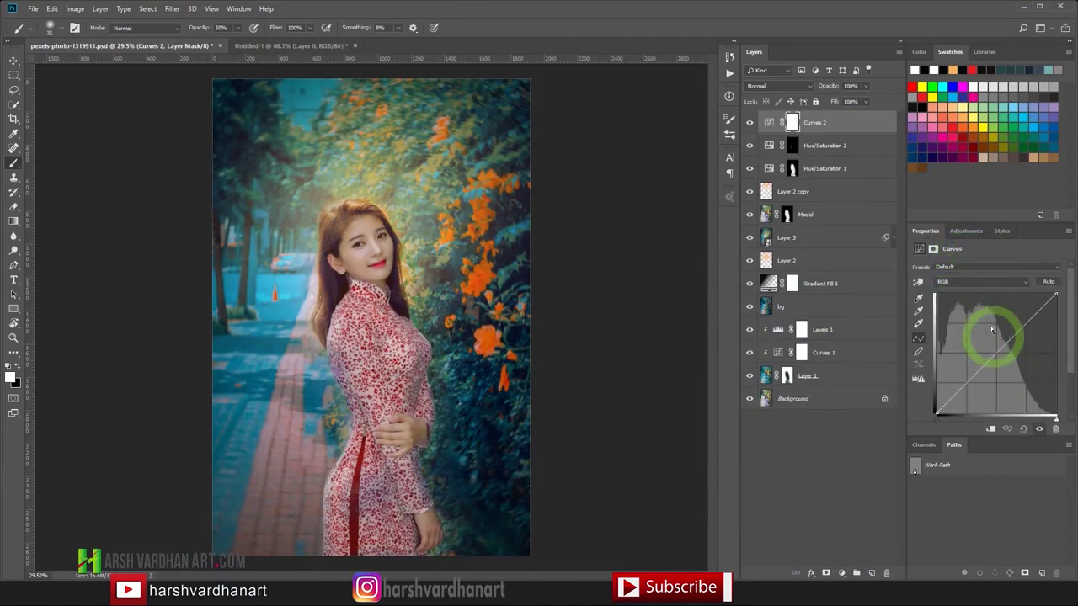
left_click_drag(986, 361, 1015, 363)
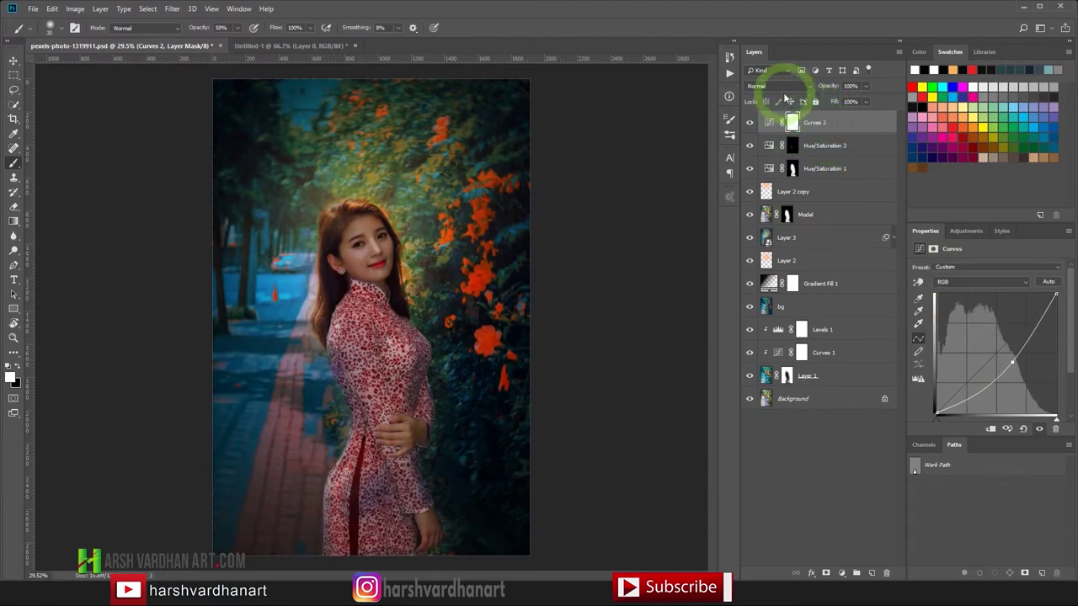
left_click(789, 88)
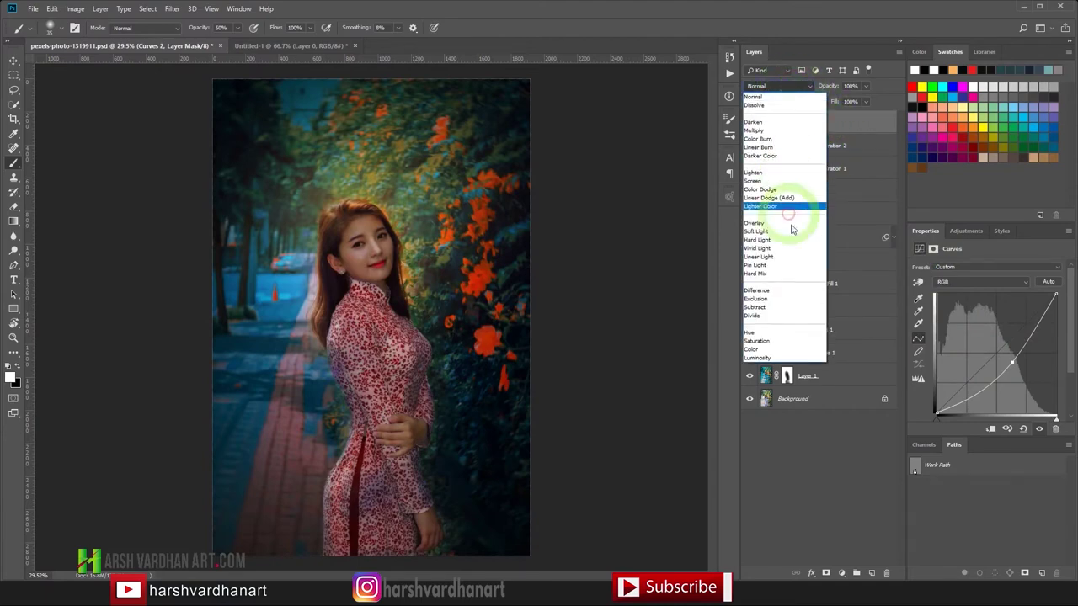
left_click(767, 359)
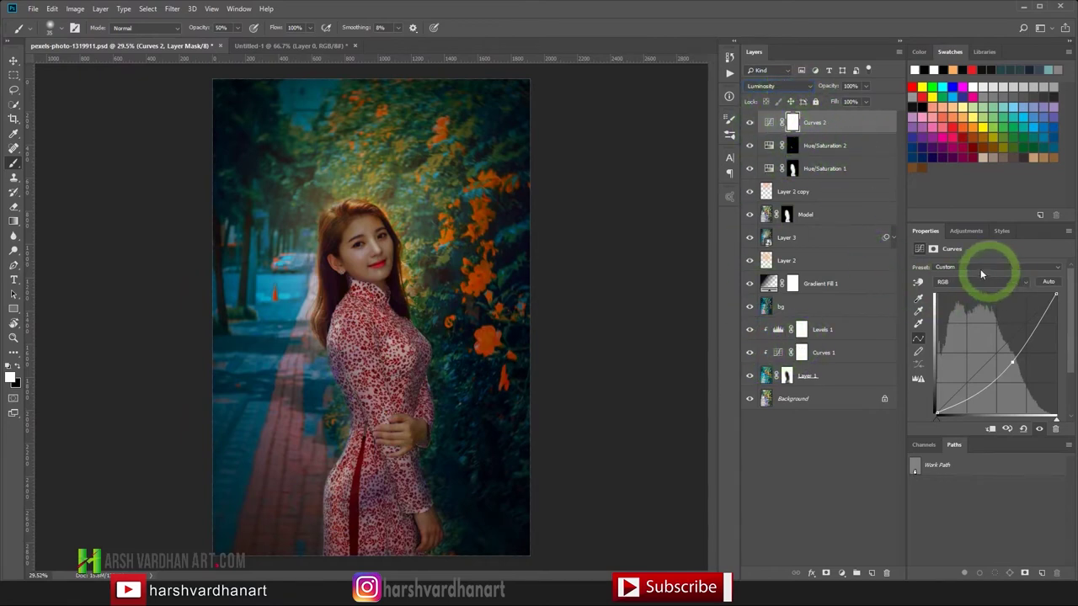
Add Curves 3, raising the curve to brighten, blended as Luminosity.
left_click(978, 234)
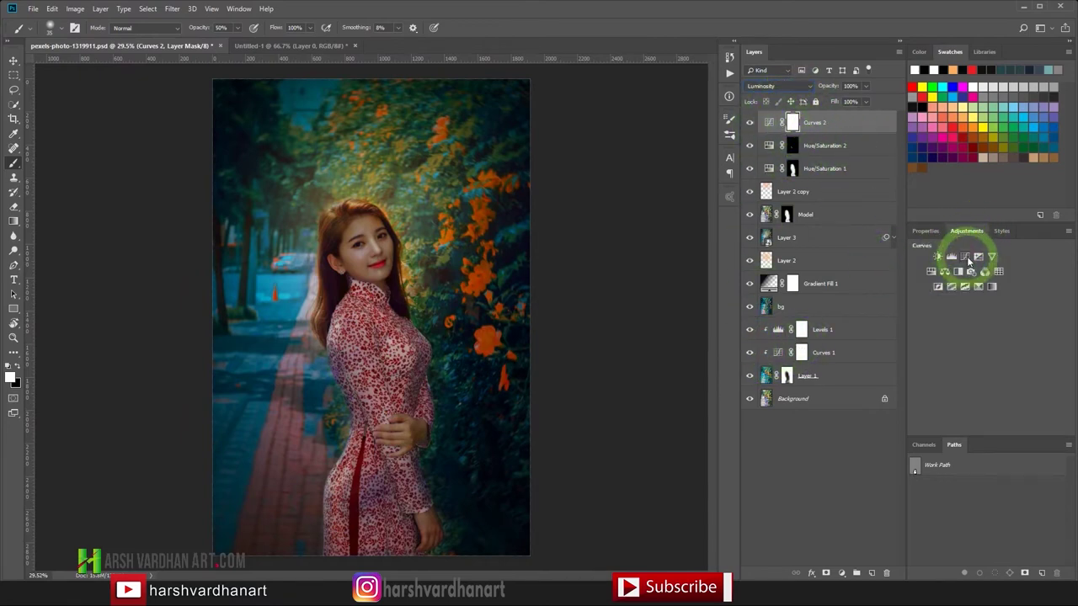
left_click(964, 258)
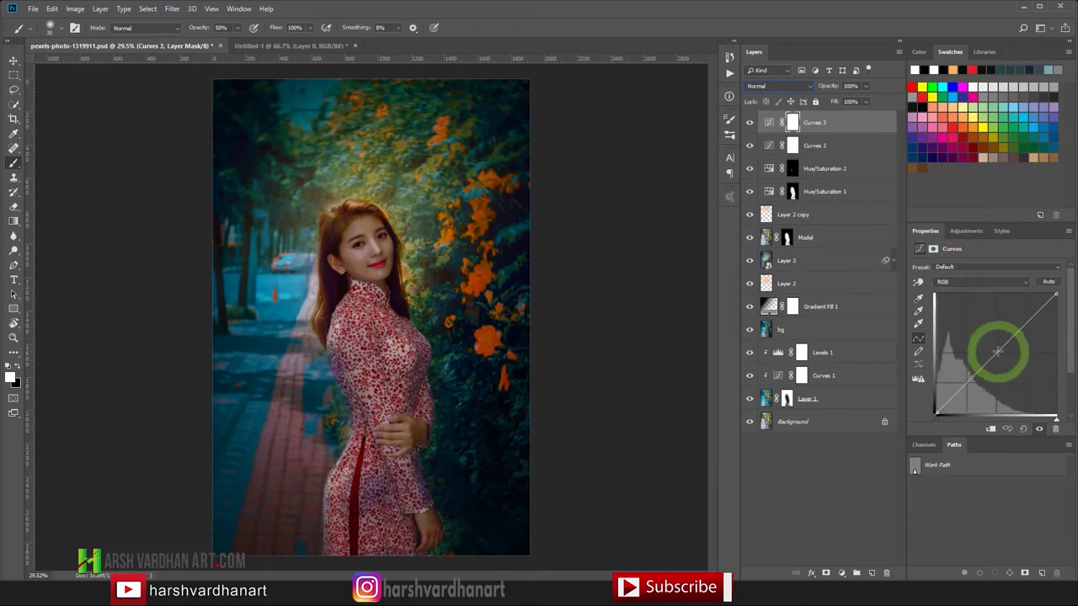
mouse_move(997, 351)
left_mouse_down()
mouse_move(986, 331)
mouse_move(988, 342)
left_mouse_up()
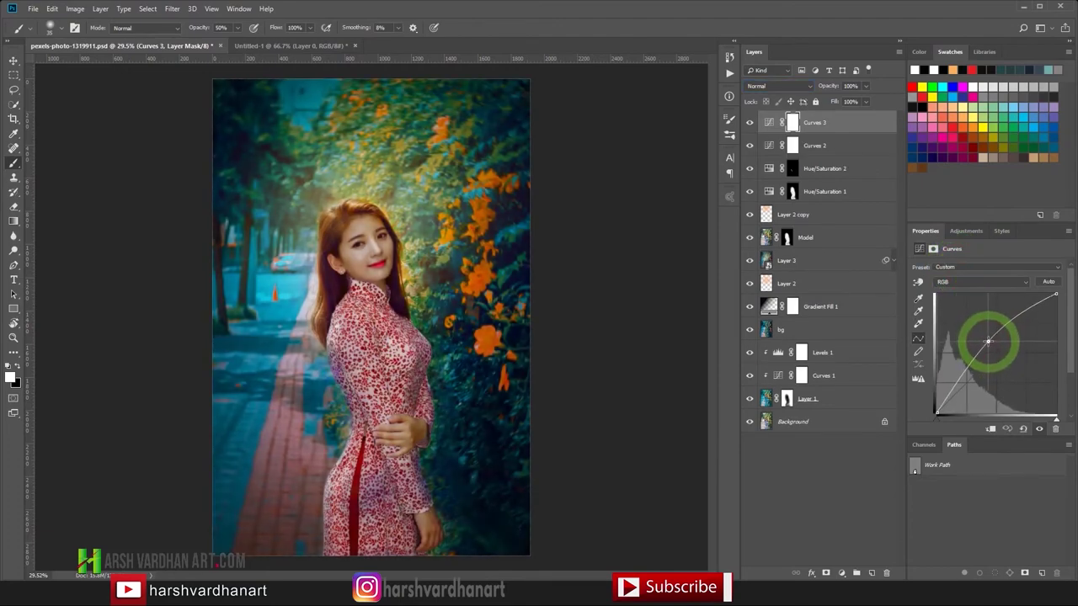
mouse_move(823, 136)
left_mouse_down()
mouse_move(814, 132)
mouse_move(827, 126)
mouse_move(810, 132)
mouse_move(832, 127)
mouse_move(815, 124)
left_mouse_up()
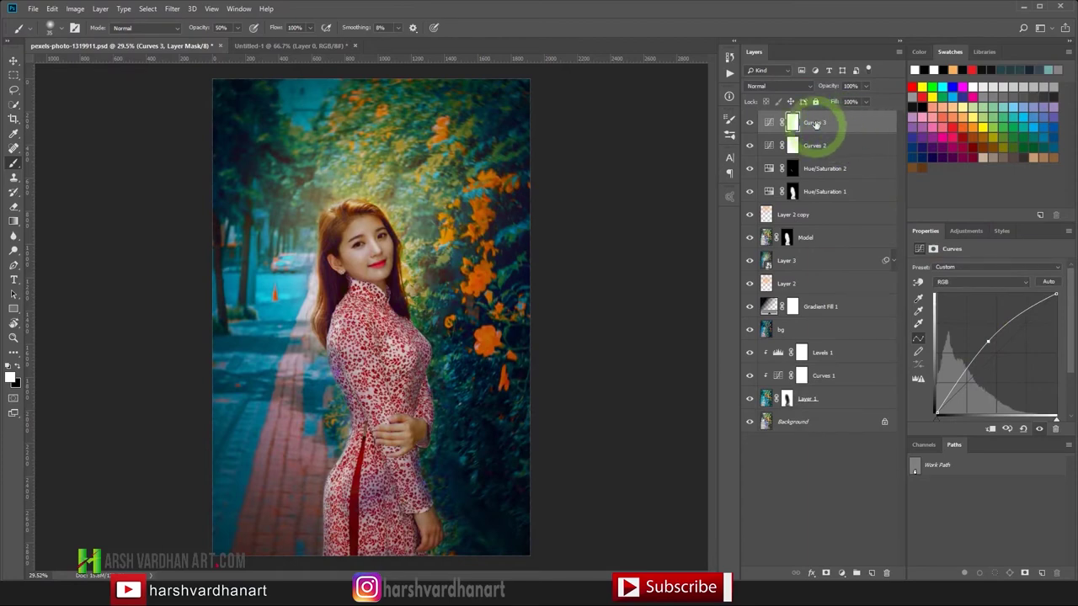
left_click(809, 85)
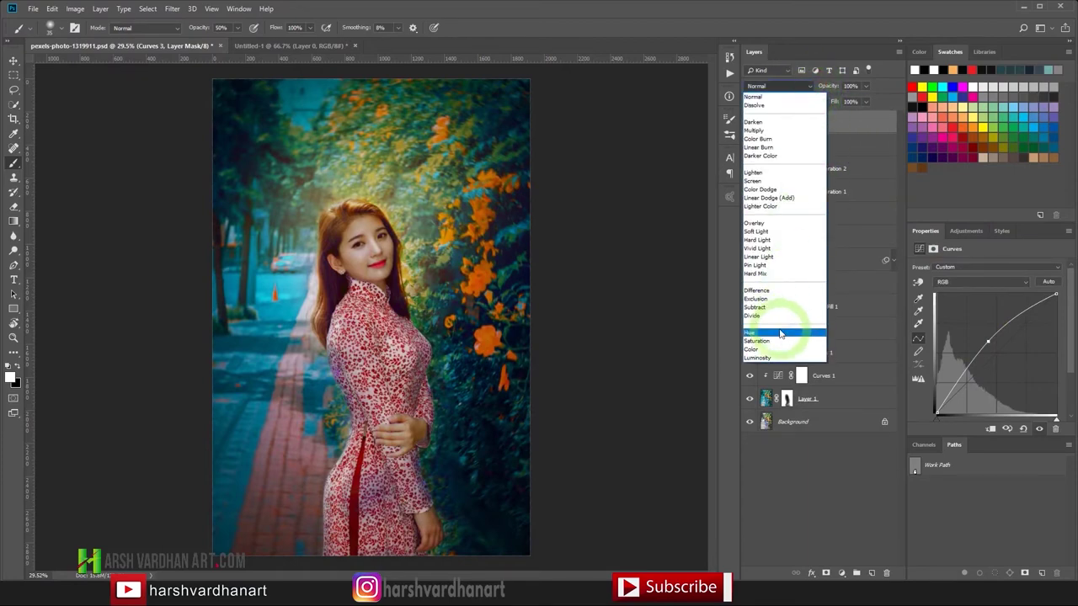
left_click(769, 358)
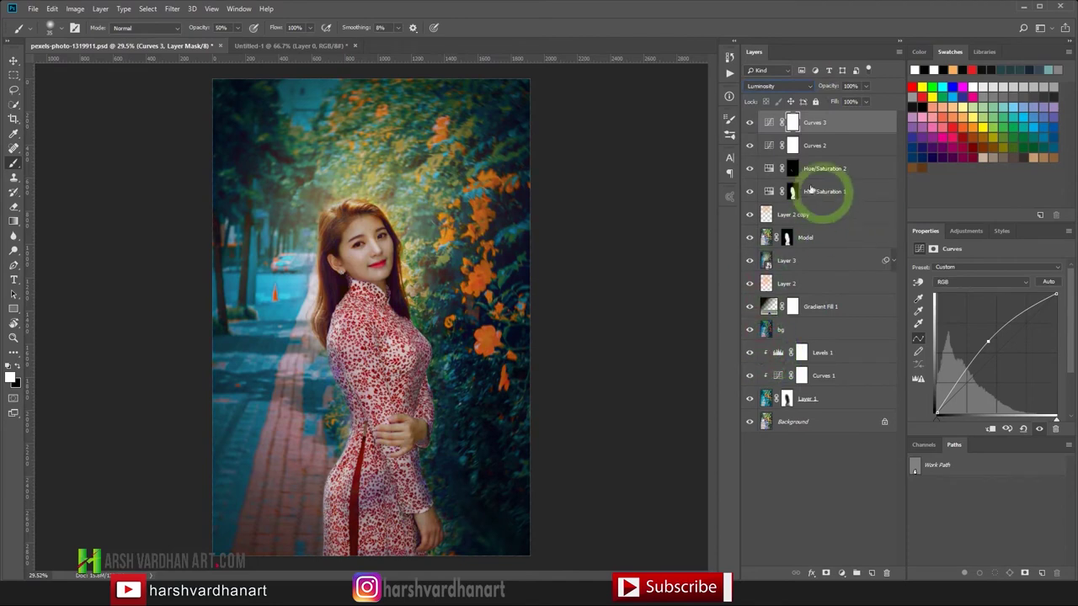
left_click(839, 150)
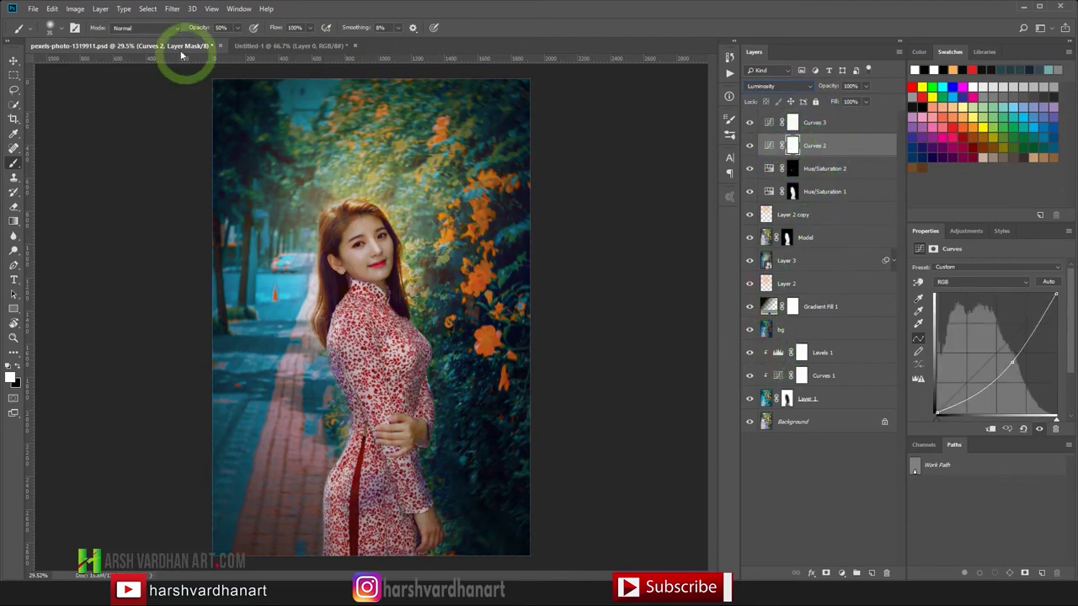
Apply Image to the Curves 2 mask: Merged layer, RGB, Multiply, 100% opacity.
left_click(74, 8)
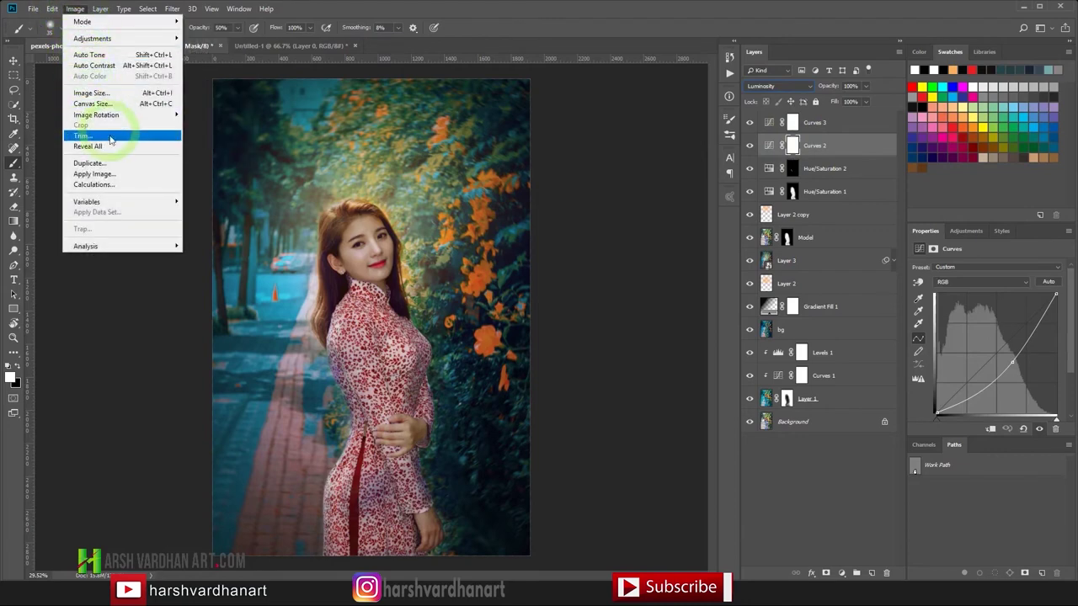
left_click(128, 175)
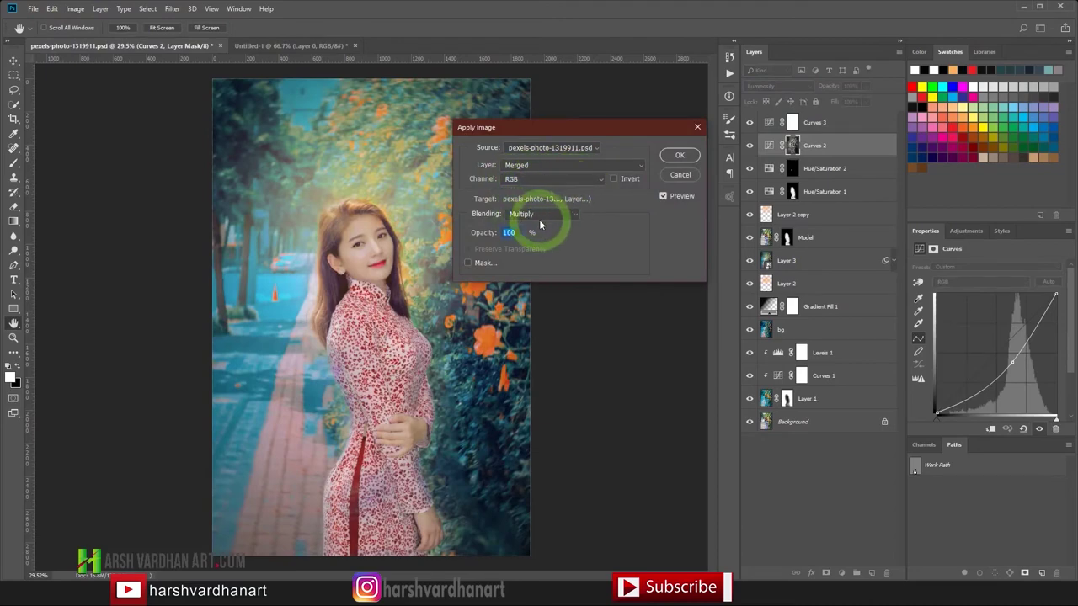
left_click(542, 215)
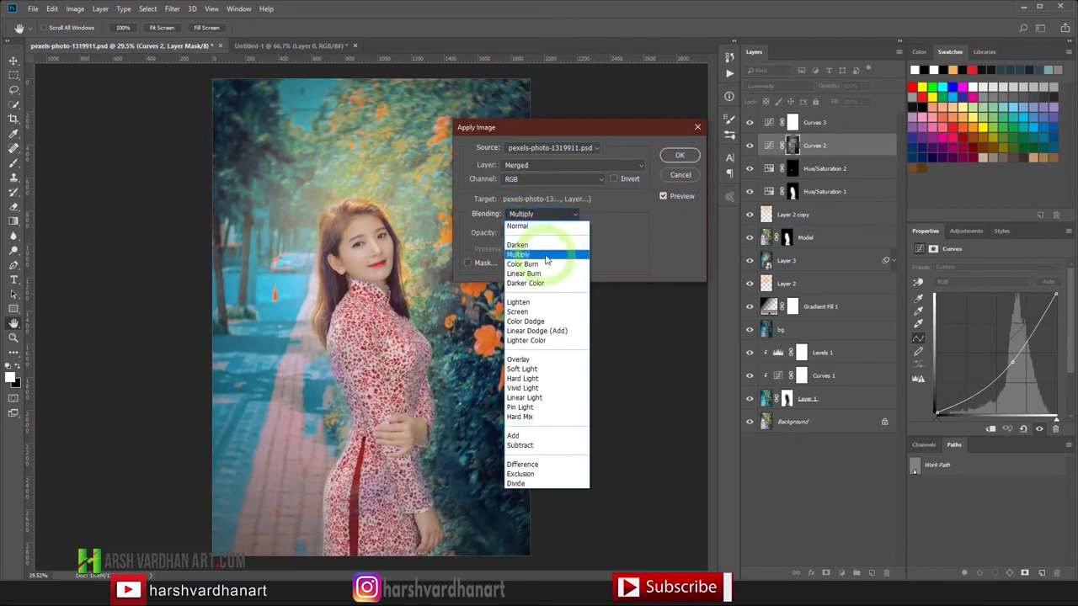
left_click(547, 256)
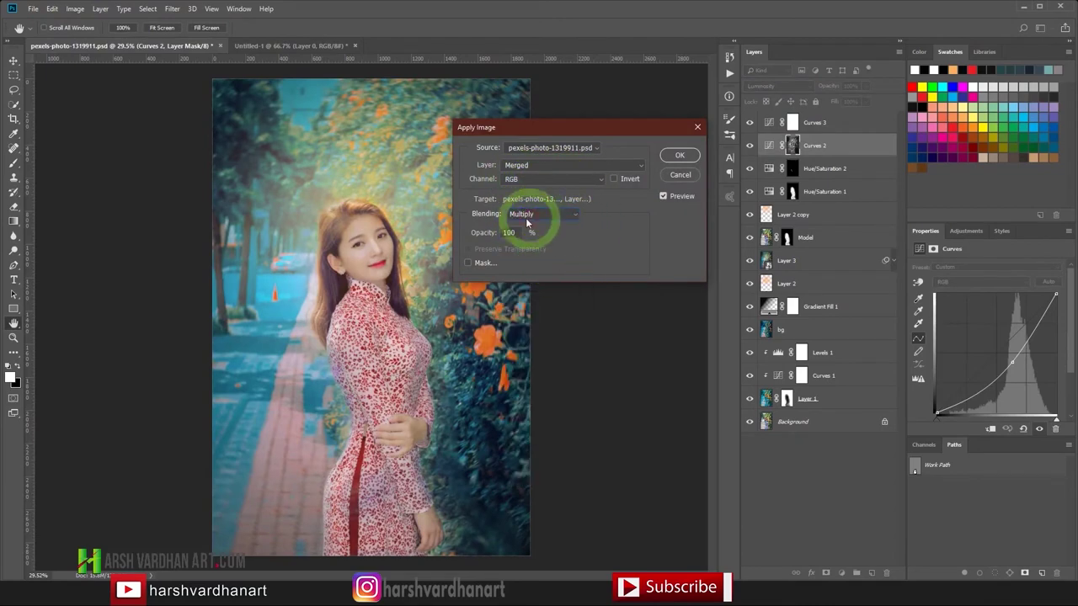
left_click(560, 167)
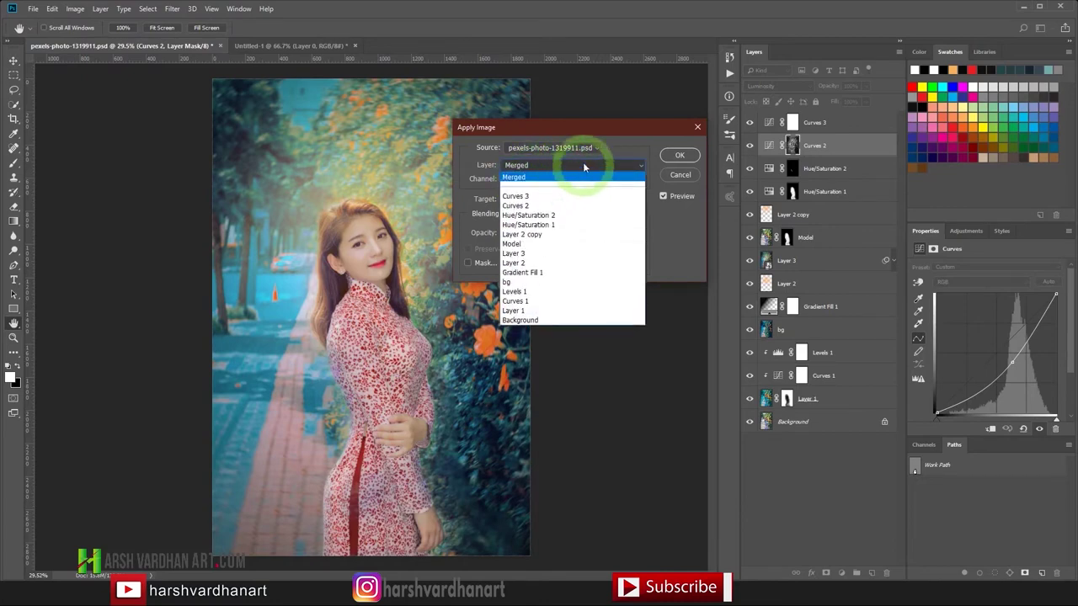
left_click(548, 172)
left_click(679, 156)
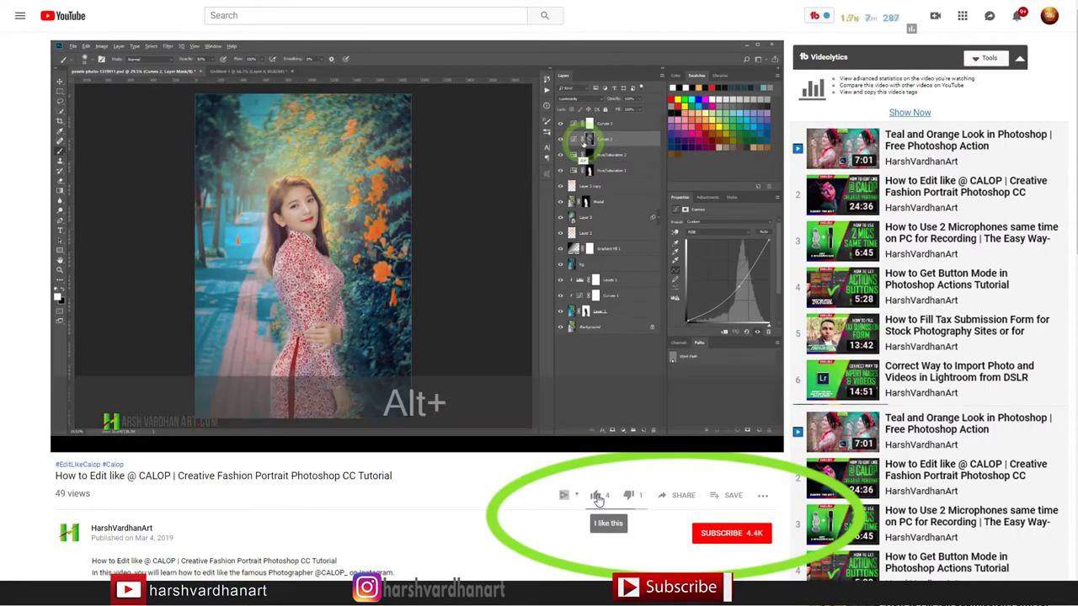
Like the Photoshop tutorial video on YouTube and subscribe to its channel.
left_click(596, 497)
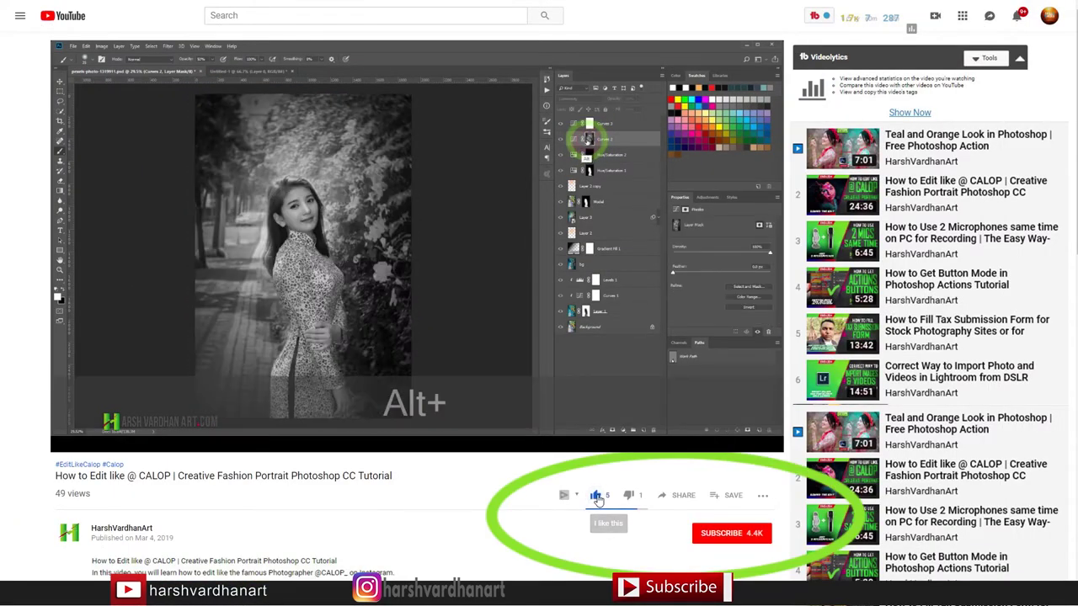
left_click(733, 534)
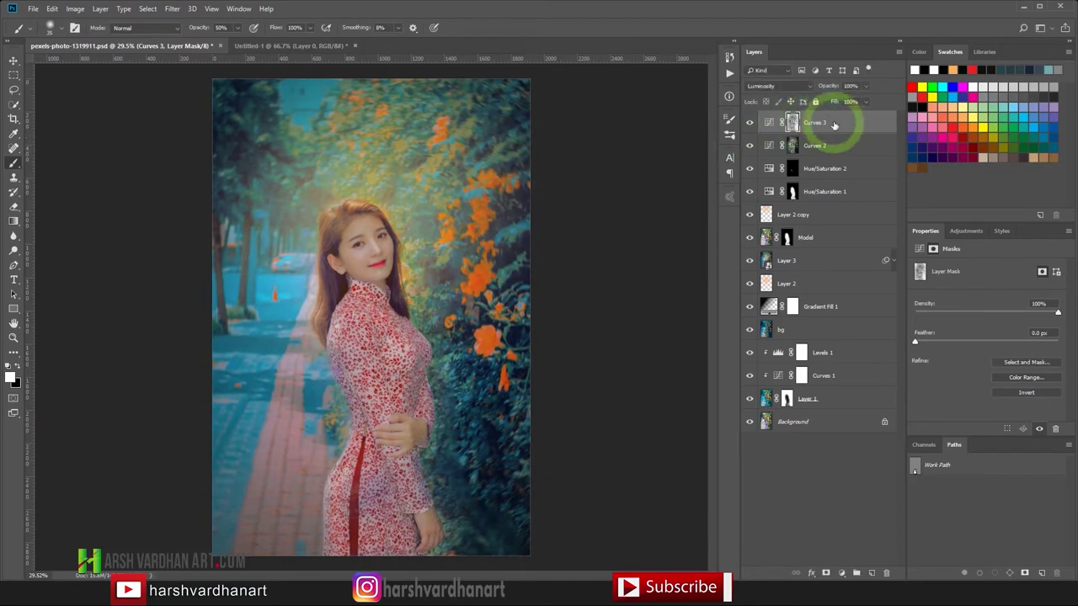
Toggle Curves 3's visibility and view its layer mask alone to inspect it.
left_click(750, 124)
left_click(750, 124)
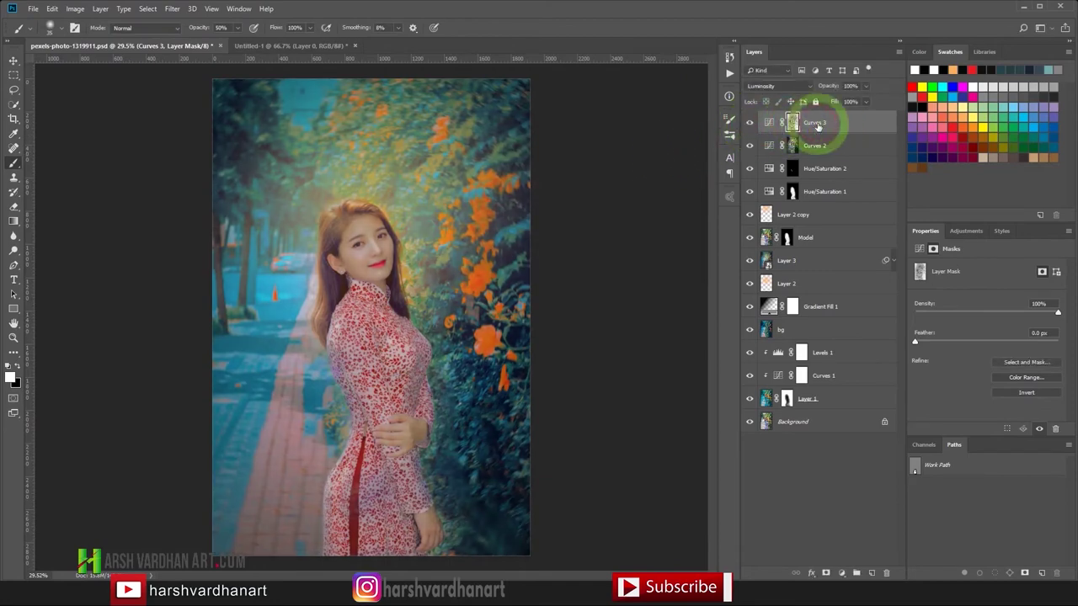
left_click(791, 123, "alt")
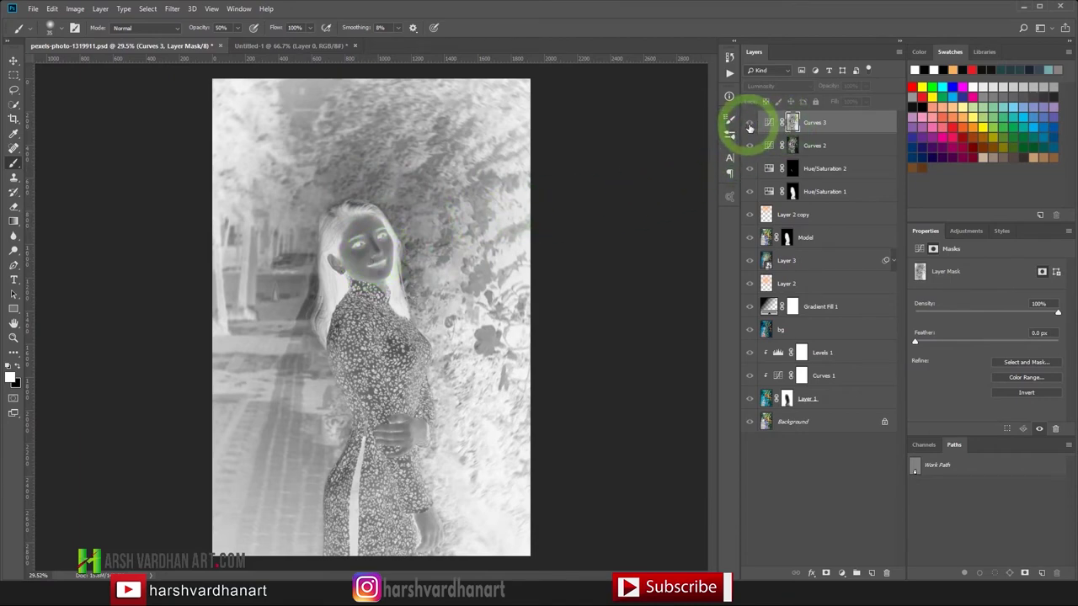
left_click(750, 125)
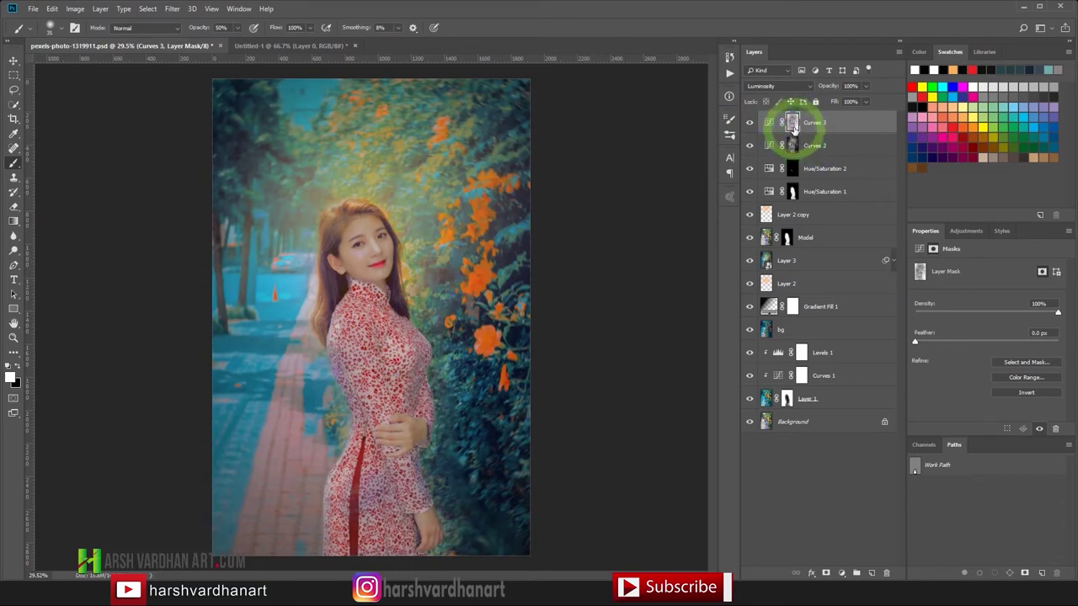
Invert the layer masks of both Curves 3 and Curves 2.
key("ctrl+i")
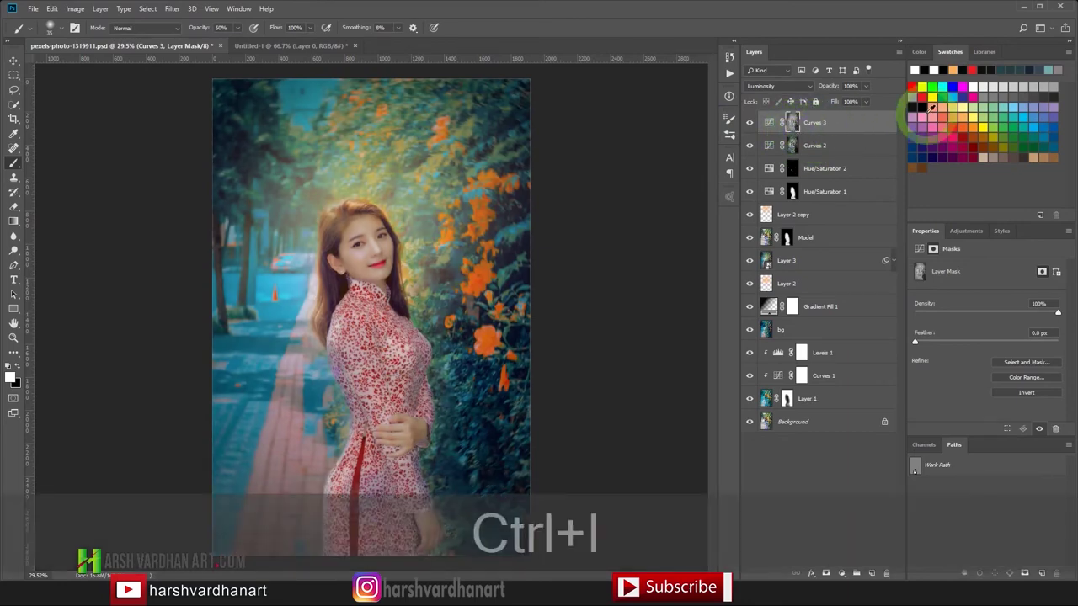
left_click(790, 146)
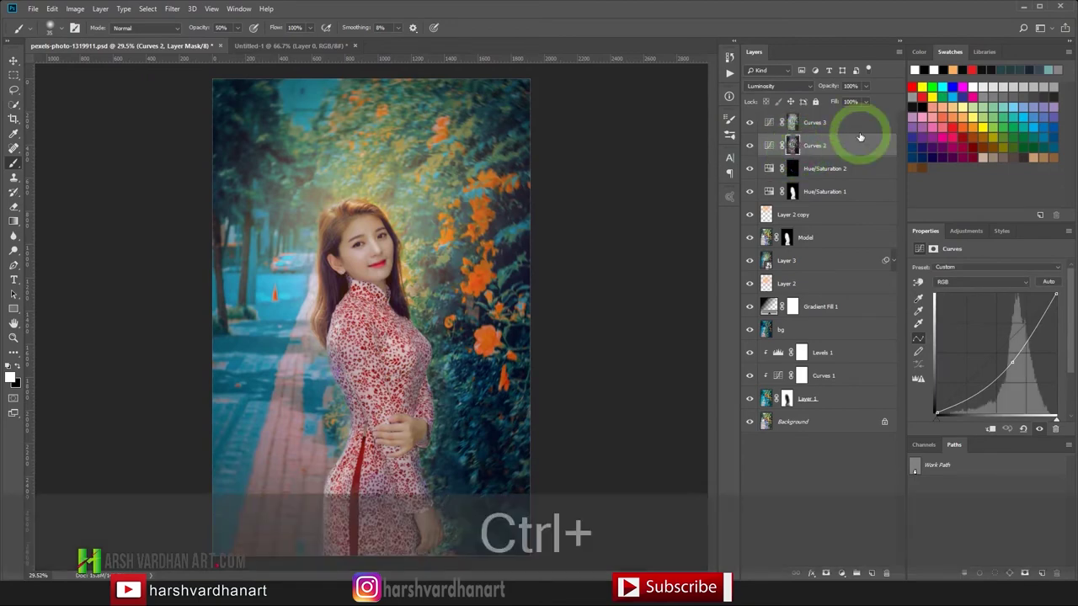
key("ctrl+i")
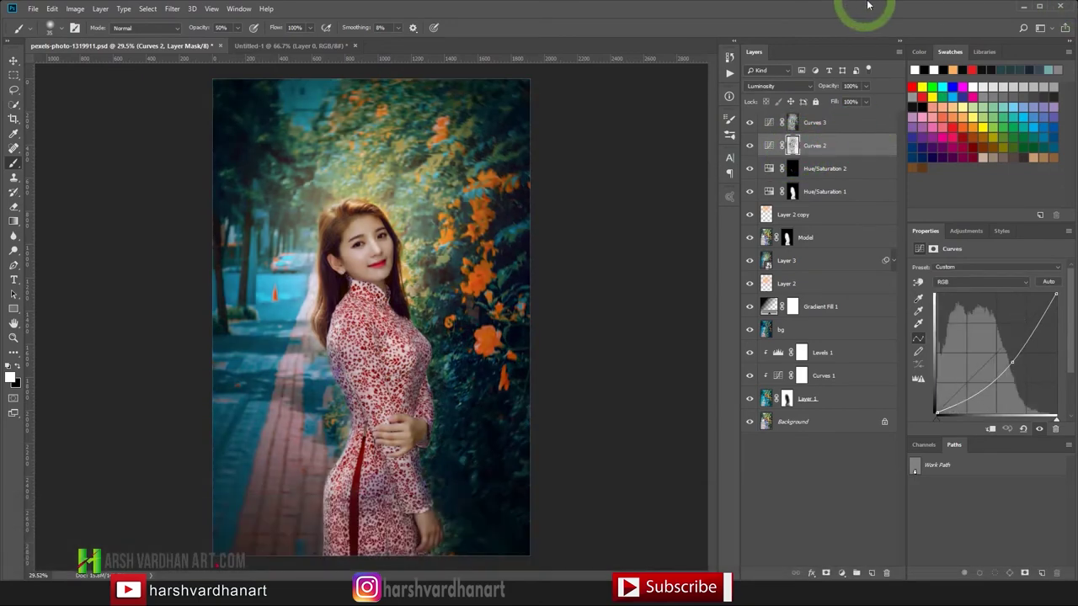
In Curves 2's Blend If, split the Underlying Layer white slider at 100/192 and confirm.
double_click(879, 144)
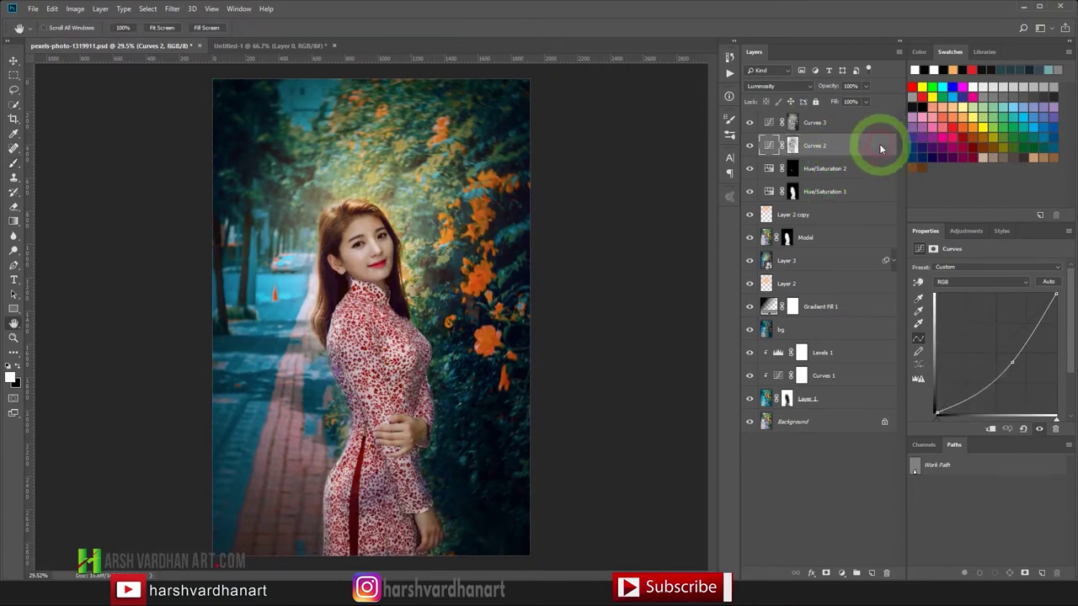
left_click_drag(875, 81, 788, 47)
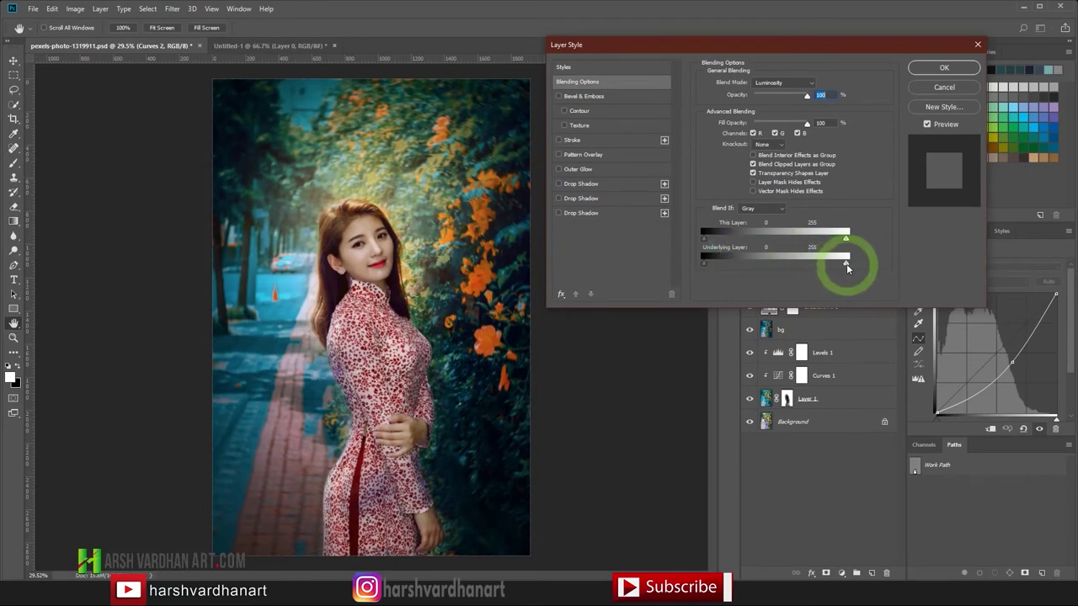
left_click_drag(846, 264, 777, 266)
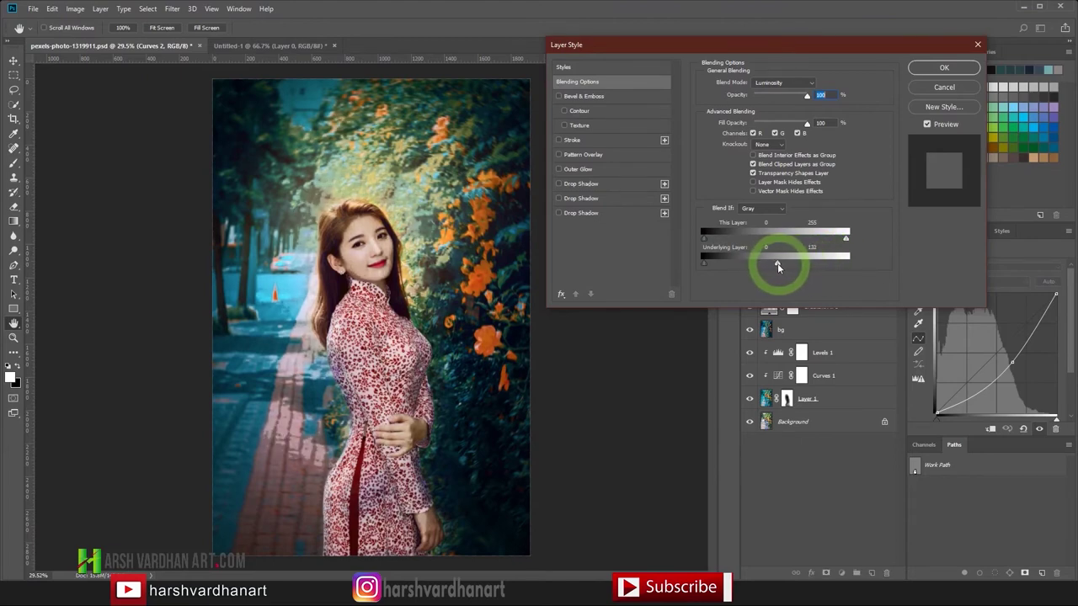
key("alt")
left_click_drag(777, 267, 823, 264)
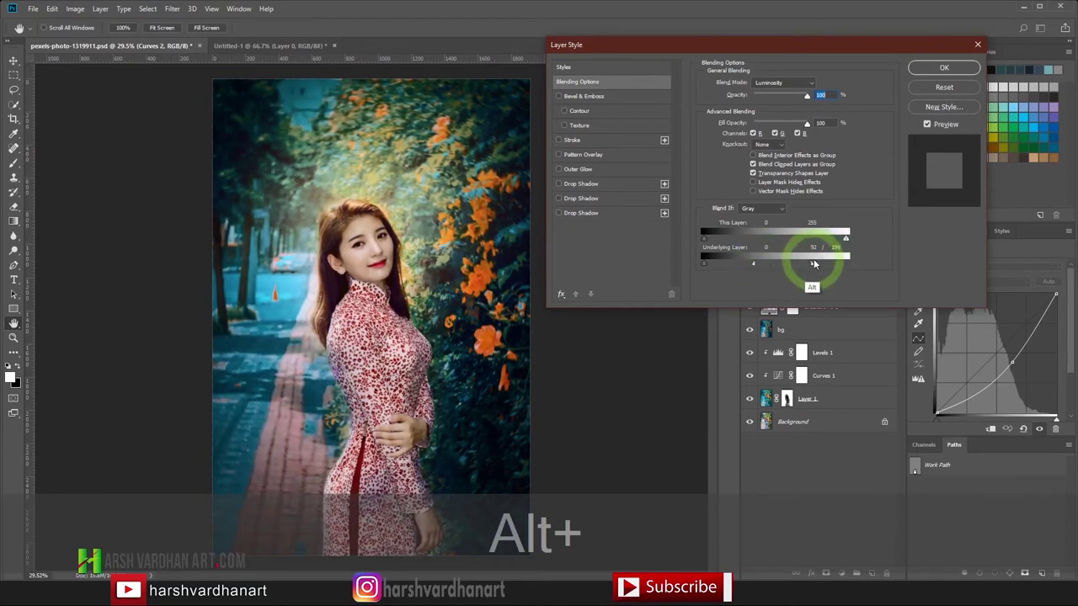
left_click_drag(753, 267, 757, 264)
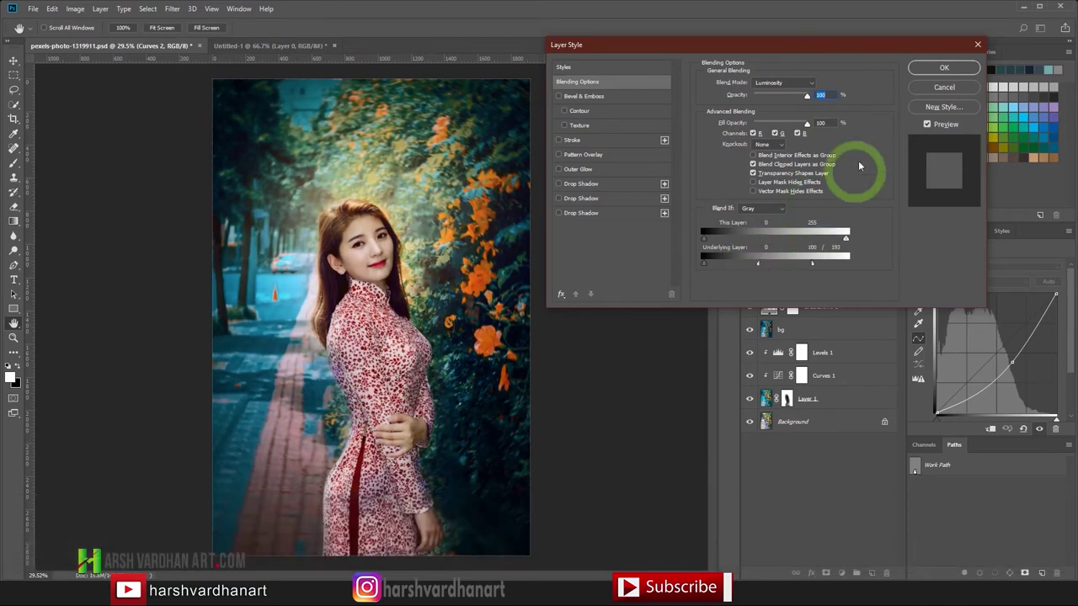
left_click(944, 68)
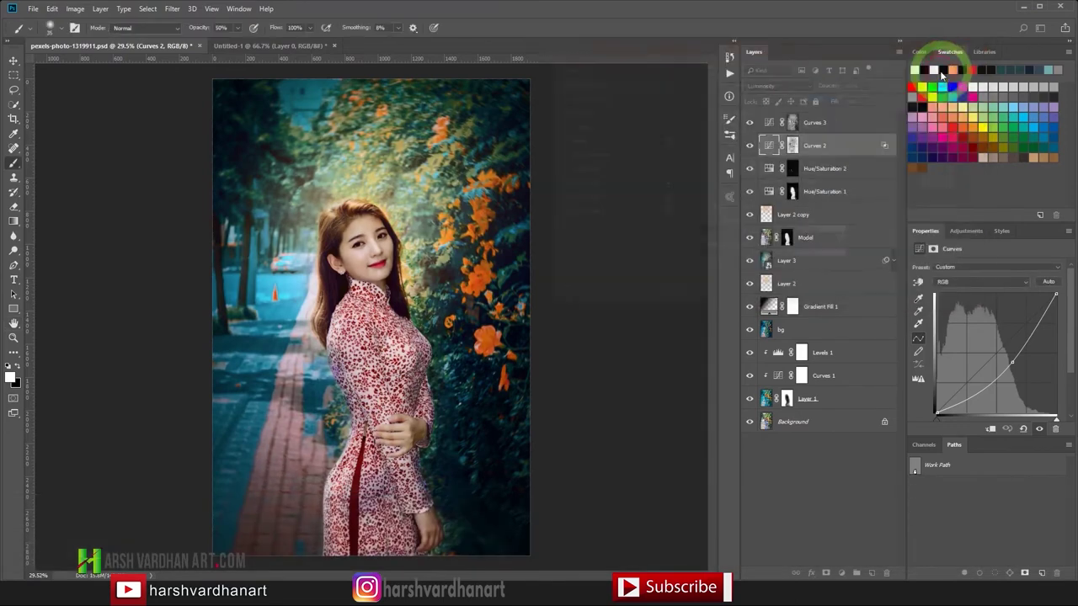
left_click(843, 128)
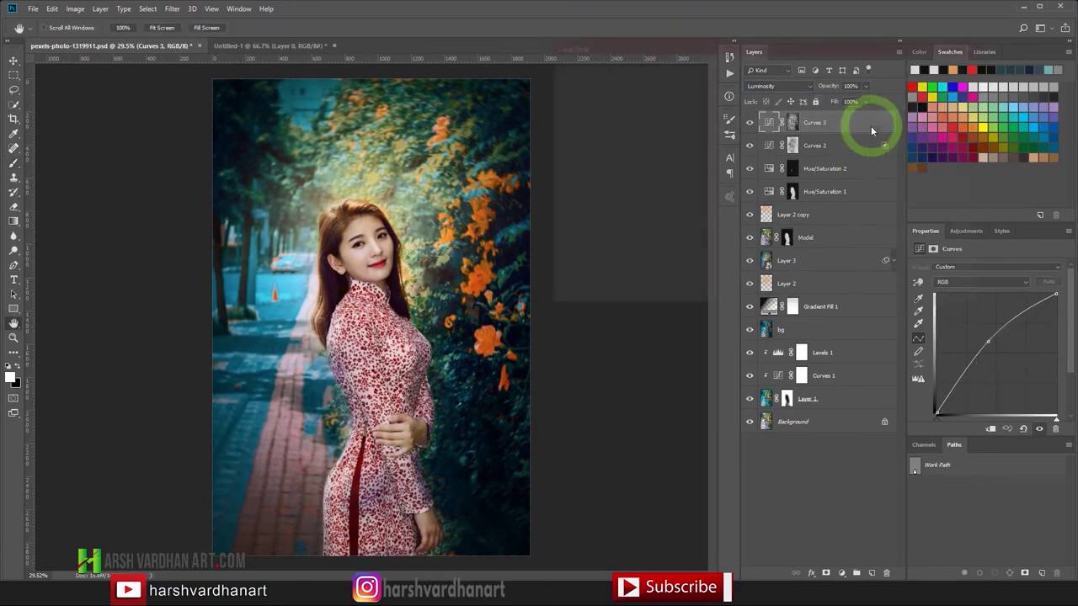
In Curves 3's Blend If, split the Underlying Layer black slider at 94/193 and confirm.
double_click(871, 126)
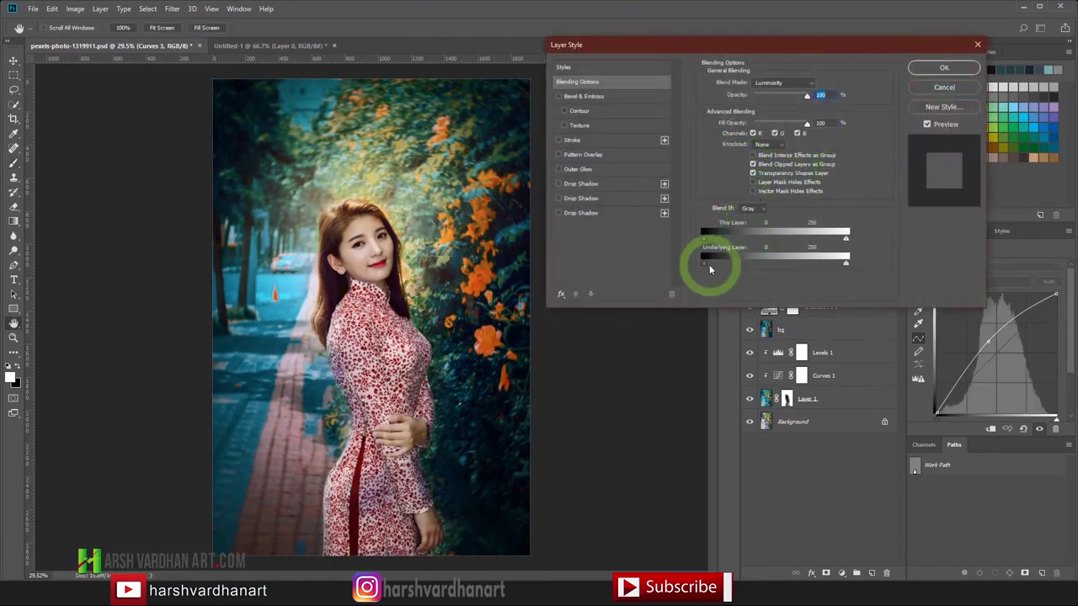
left_click_drag(704, 263, 730, 274)
key("alt")
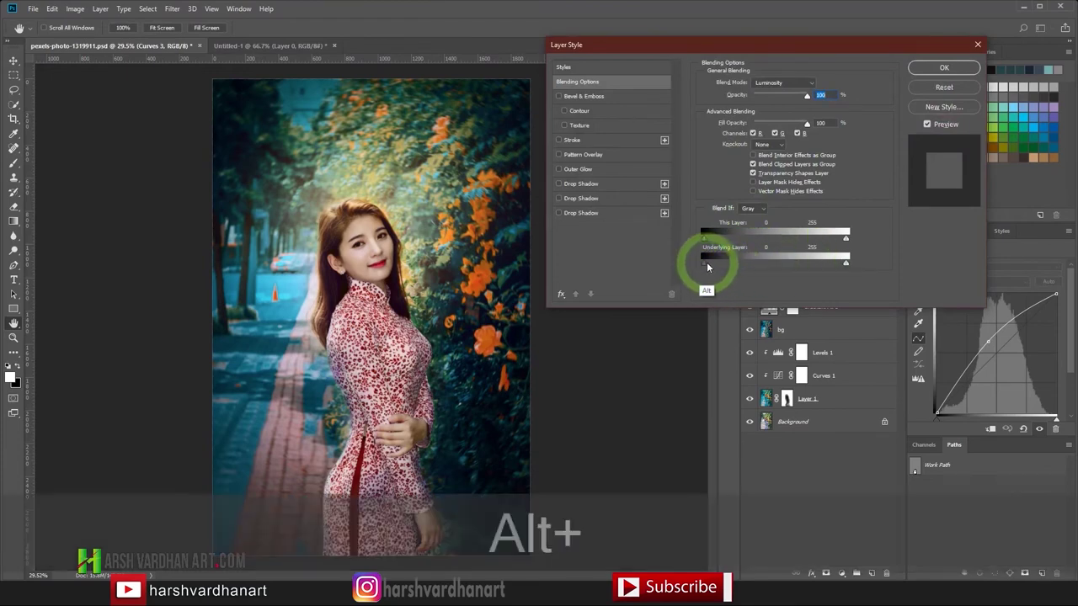
left_click_drag(706, 263, 816, 267)
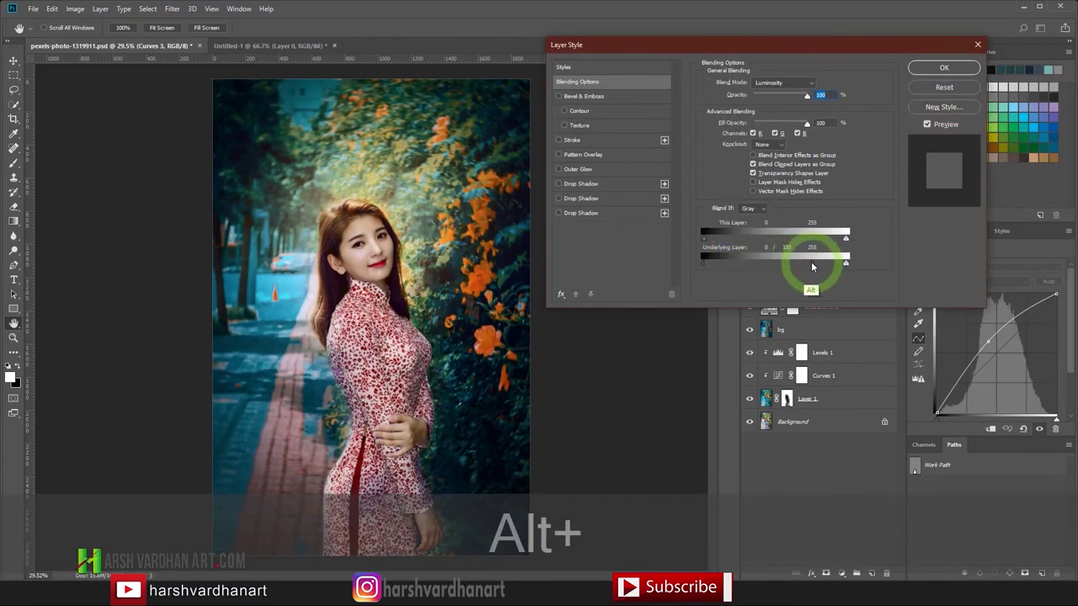
left_click_drag(705, 262, 757, 261)
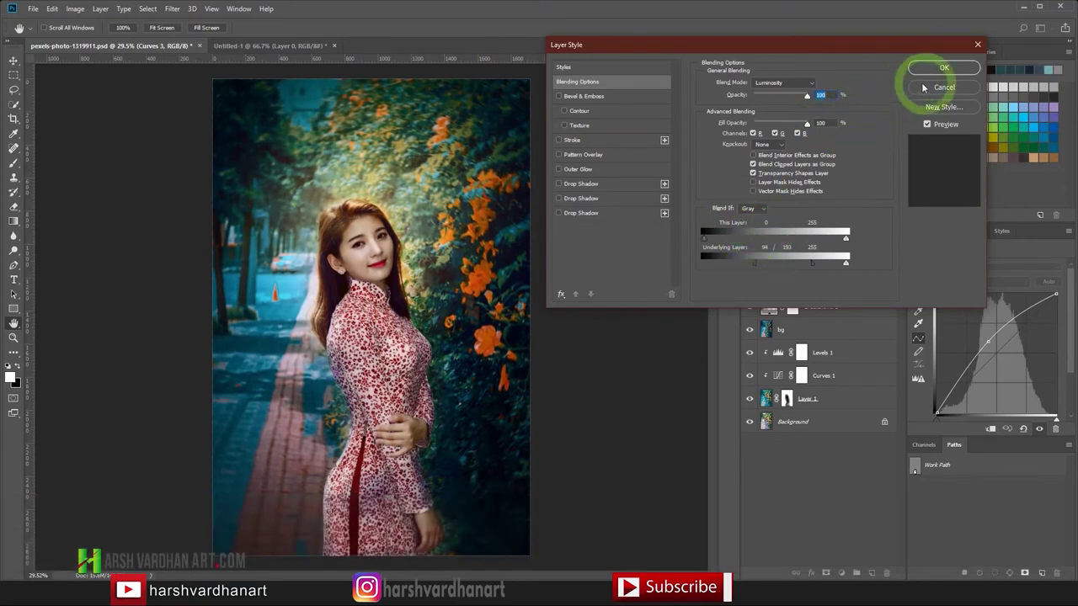
left_click(944, 68)
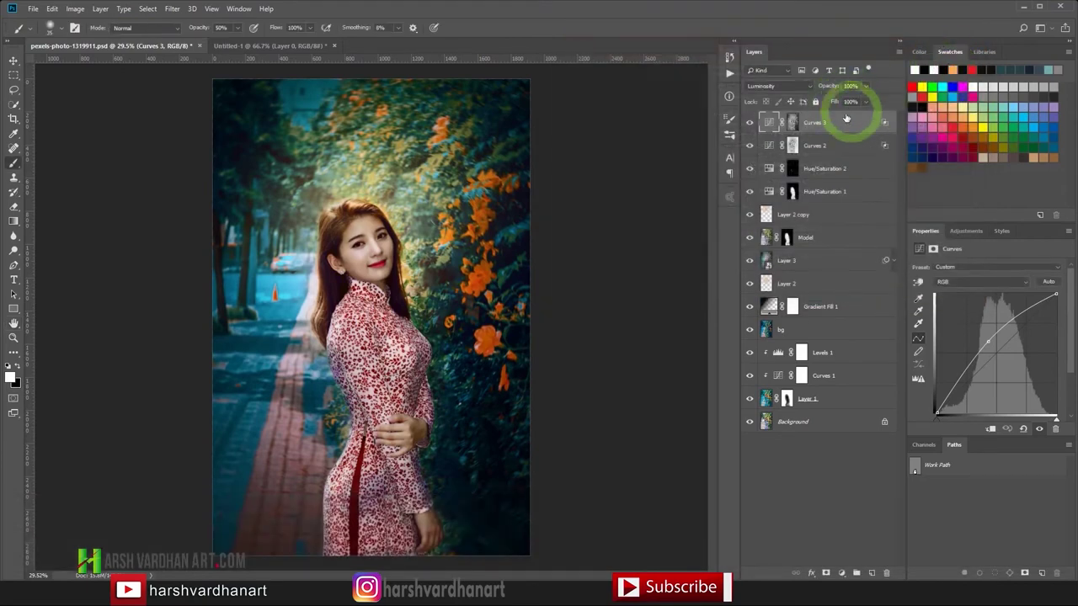
left_click(817, 145, "shift")
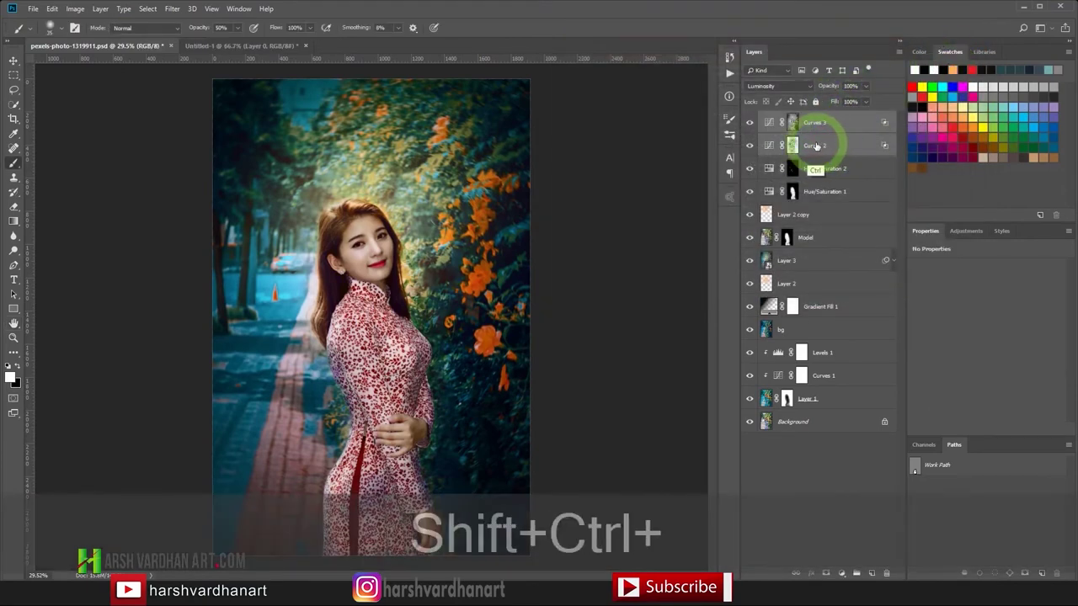
Group Curves 2 and Curves 3 into Group 1 and set its opacity to 35%.
key("ctrl+shift+g")
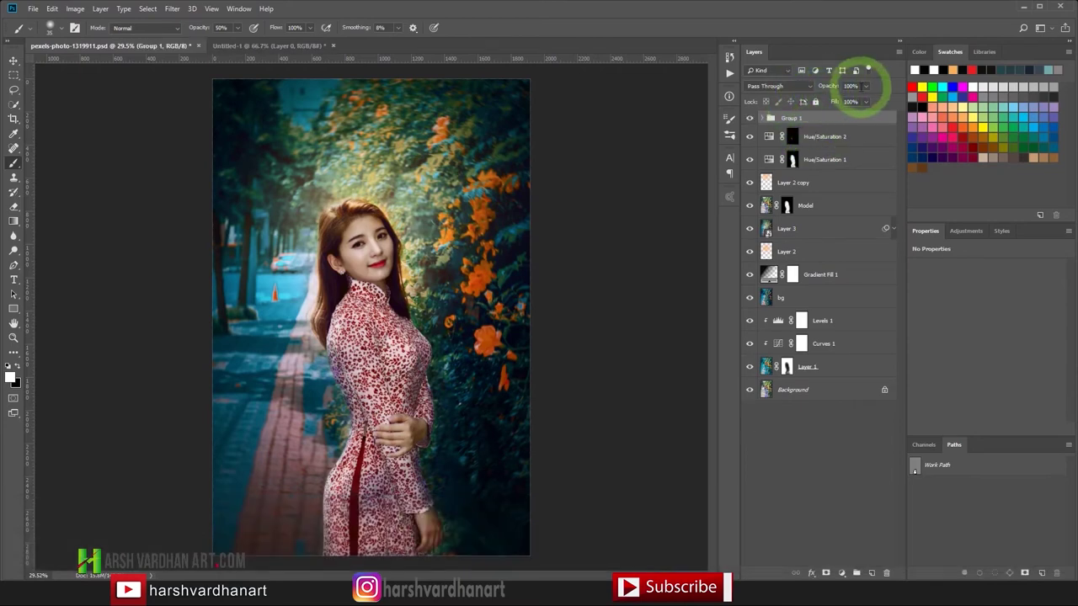
left_click(865, 85)
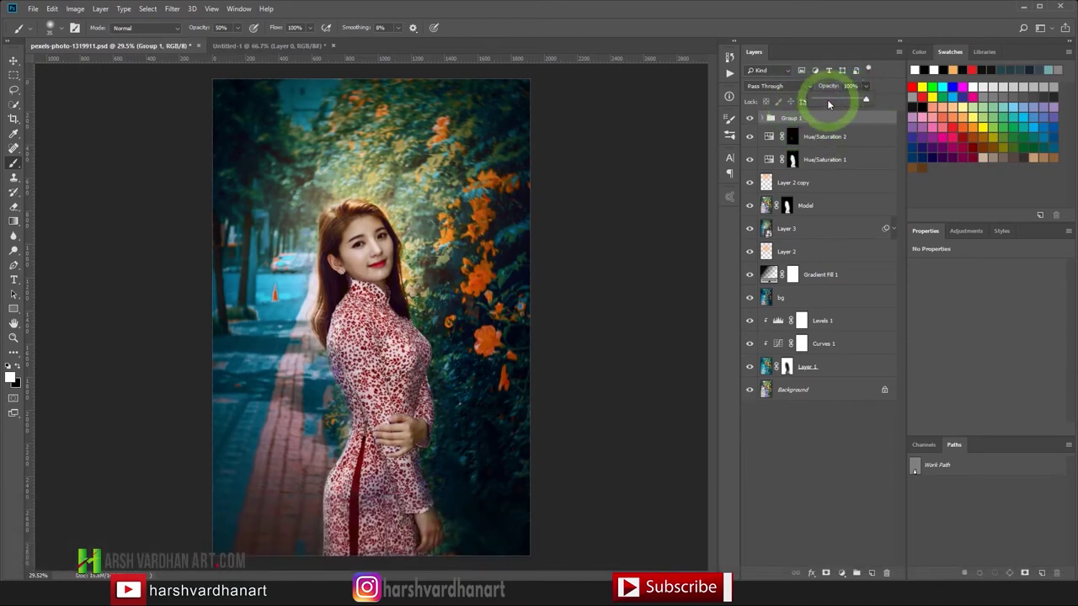
left_click(829, 102)
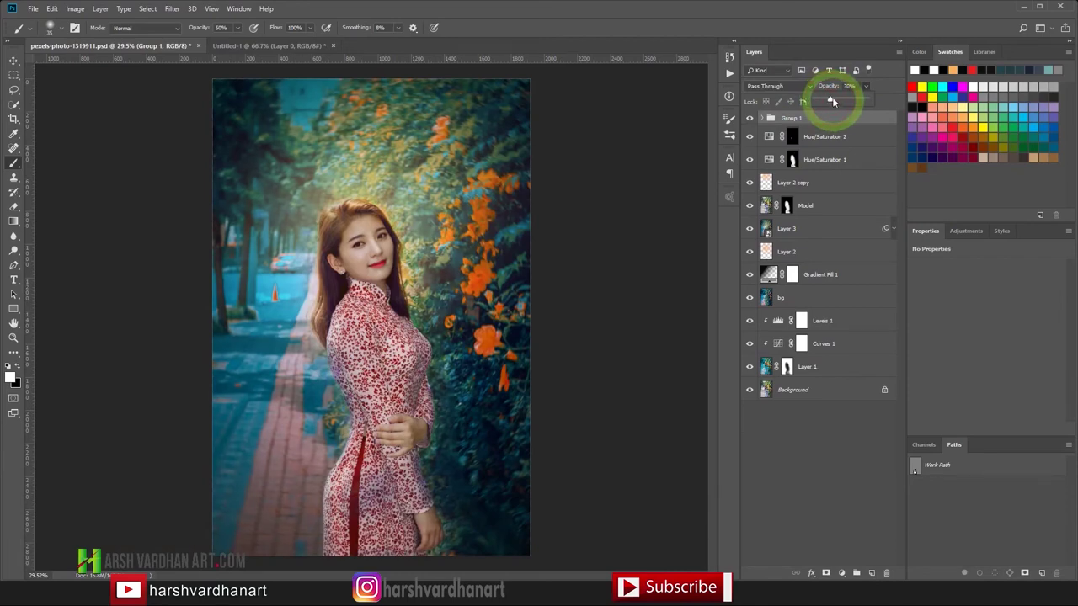
left_click(749, 119)
Toggle Group 1 off and on repeatedly to compare the photo with and without it.
left_click(749, 119)
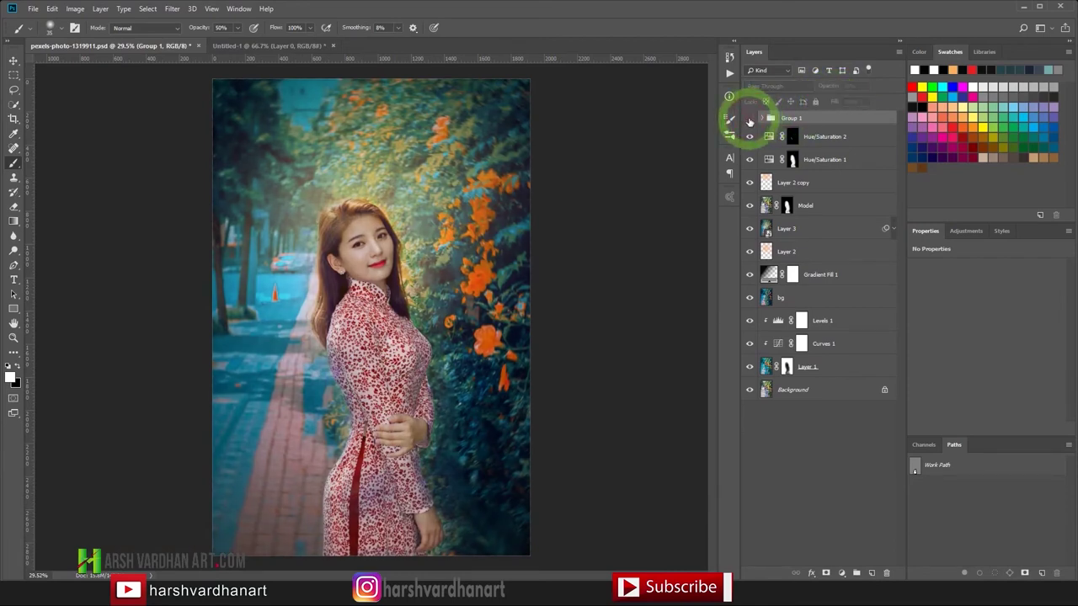
left_click(750, 118)
left_click(750, 119)
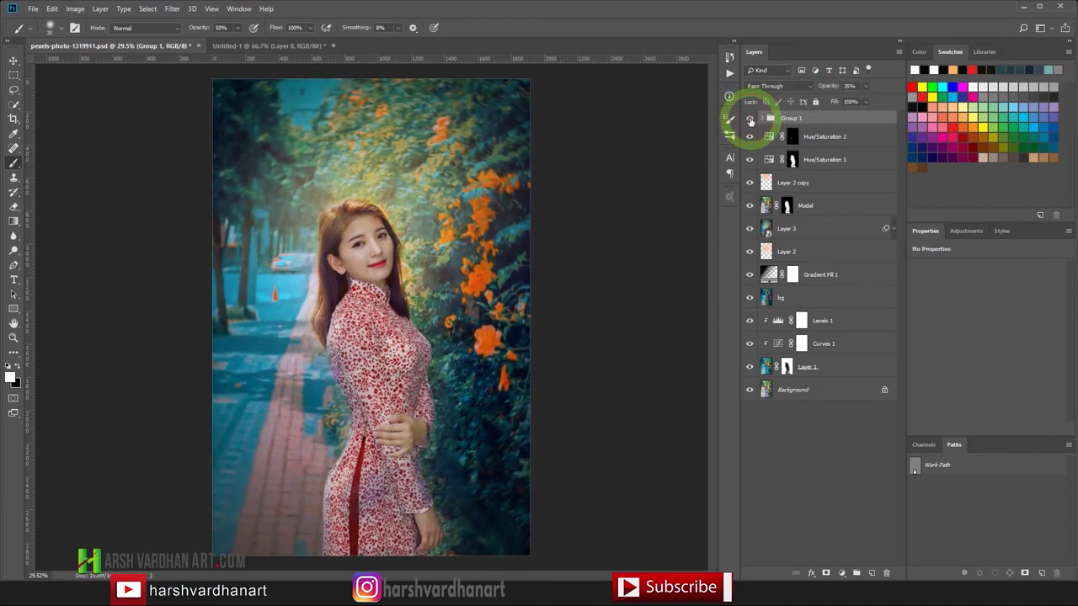
left_click(750, 118)
left_click(751, 119)
left_click(751, 119)
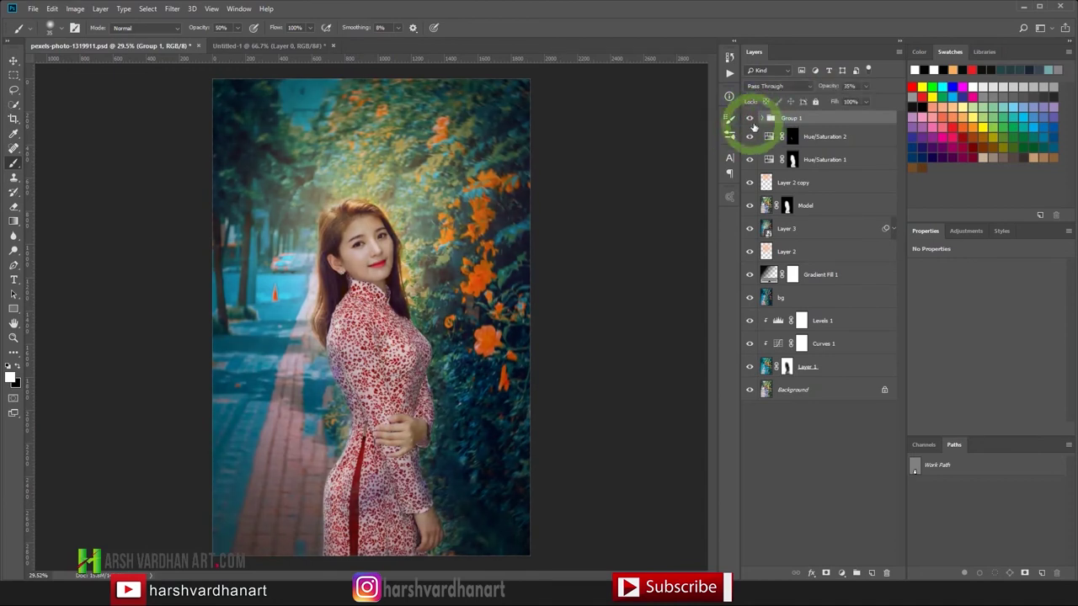
left_click(751, 119)
left_click(750, 119)
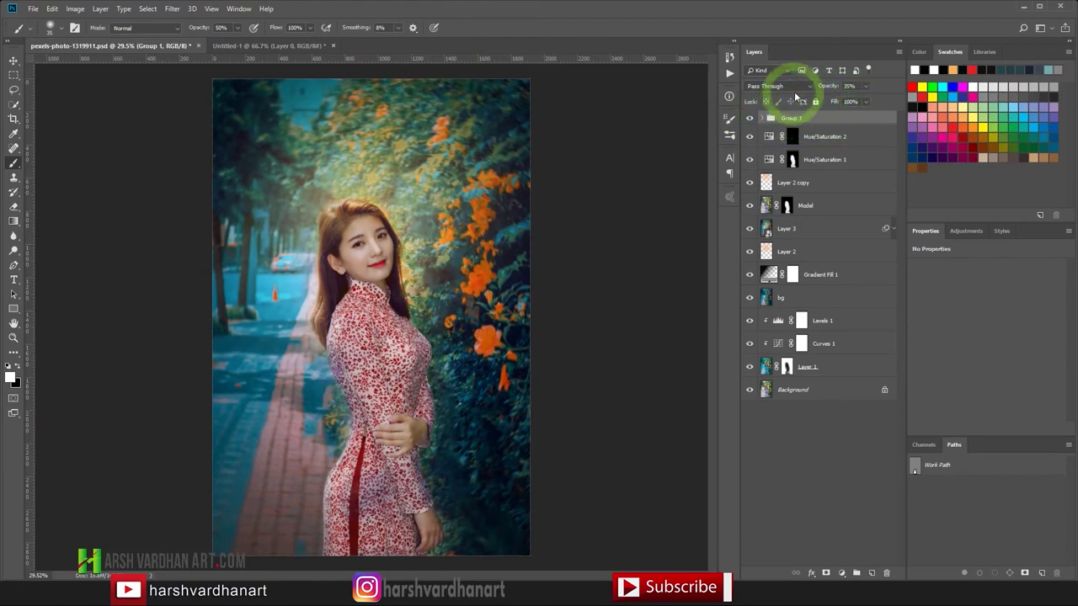
Try Soft Light and Overlay blending on Group 1, then return it to Pass Through.
left_click(804, 86)
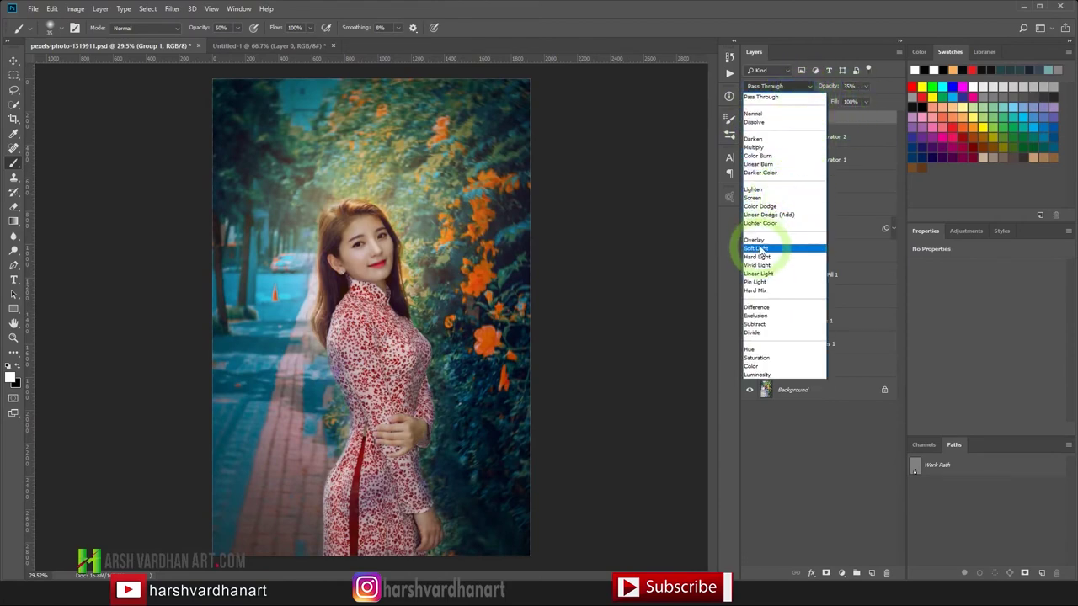
left_click(767, 251)
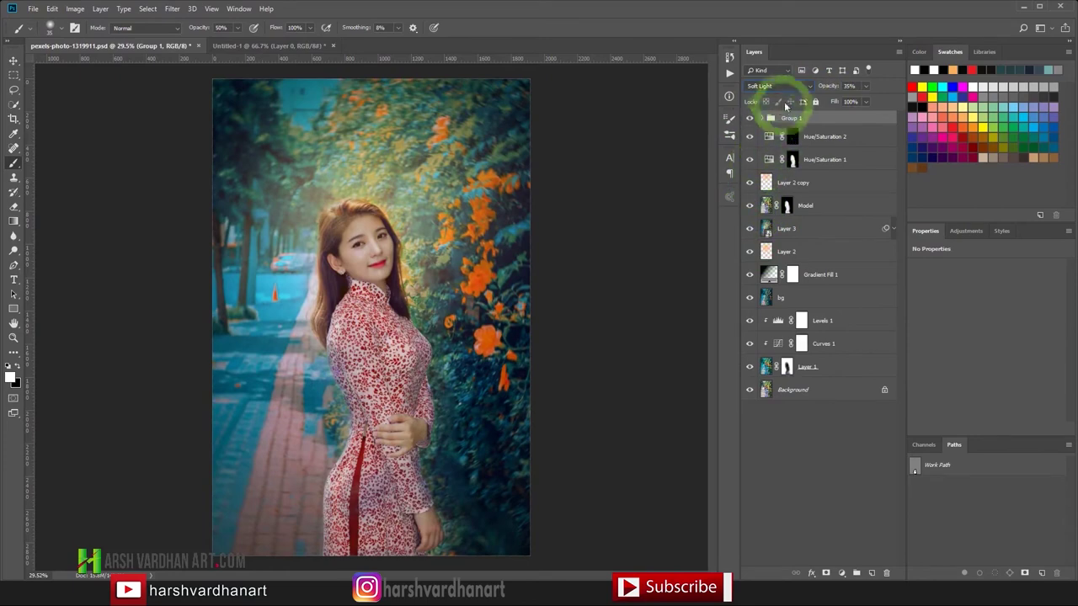
left_click(781, 88)
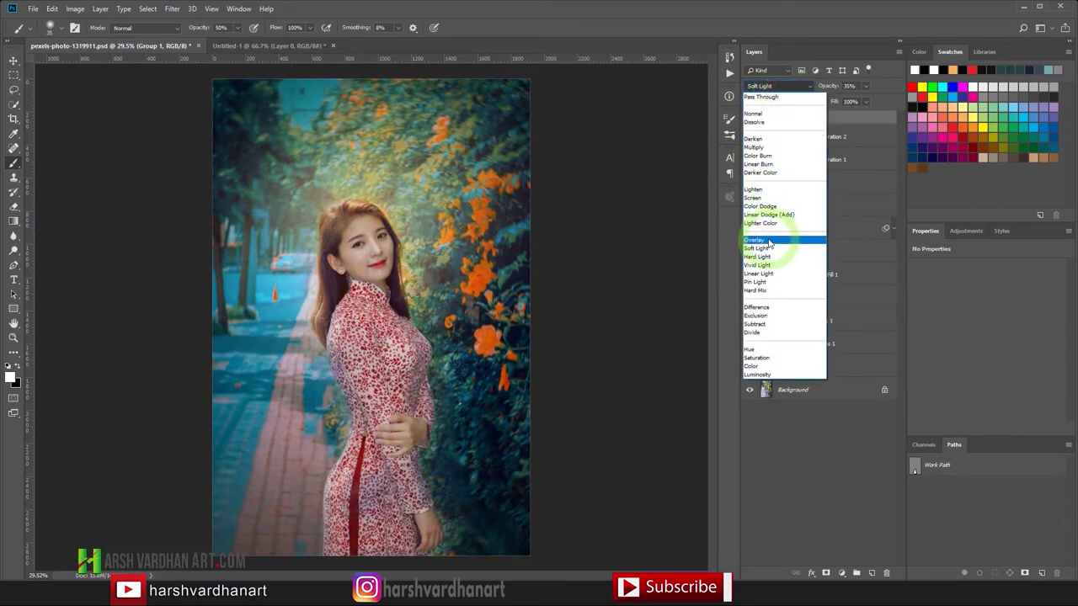
left_click(771, 243)
left_click(772, 86)
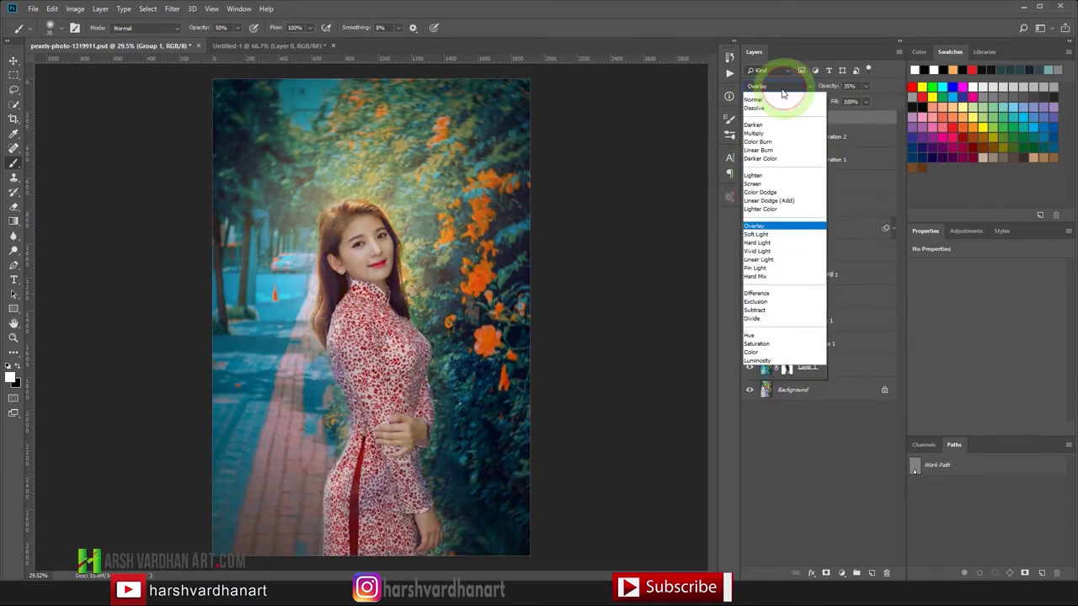
left_click(774, 99)
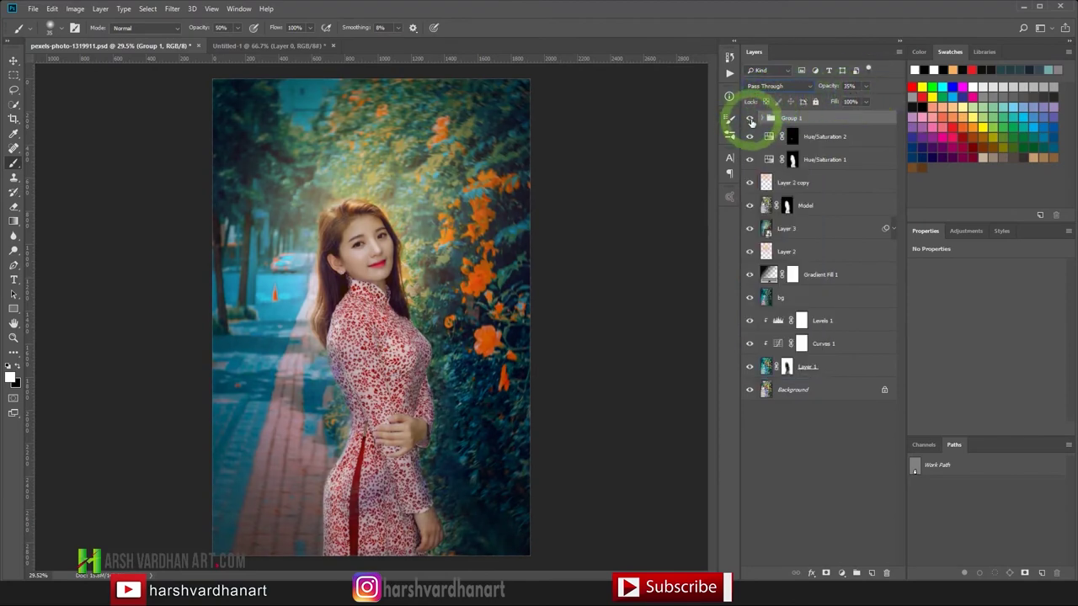
Compare Group 1 on and off once more, then zoom in on the photo.
left_click(750, 119)
left_click(749, 119)
key("ctrl+space")
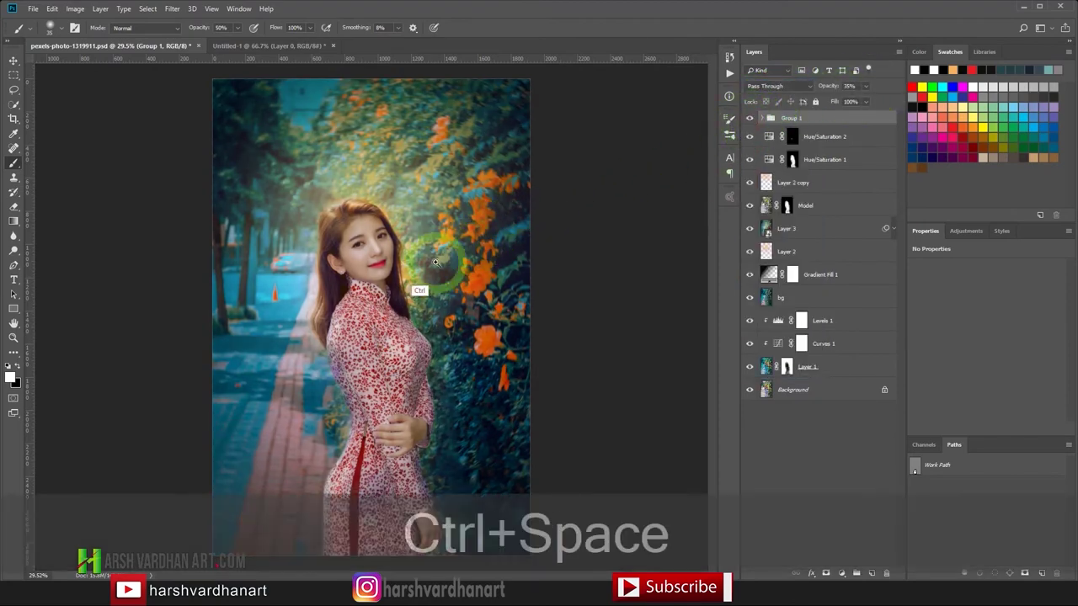
left_click_drag(438, 281, 424, 247)
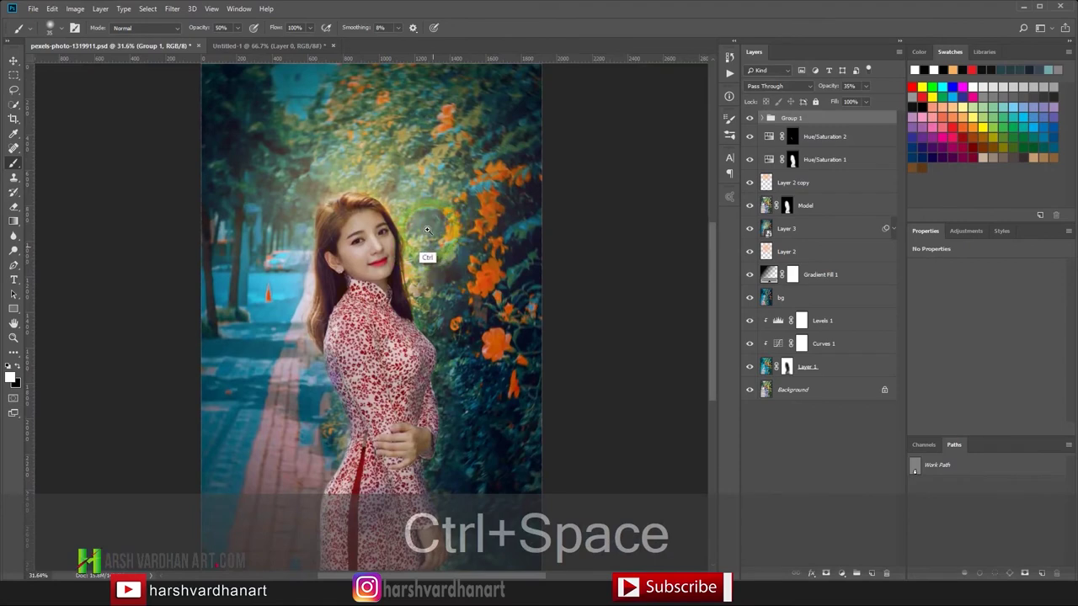
Add a black layer mask to Group 1 that hides its grade.
left_click(826, 573)
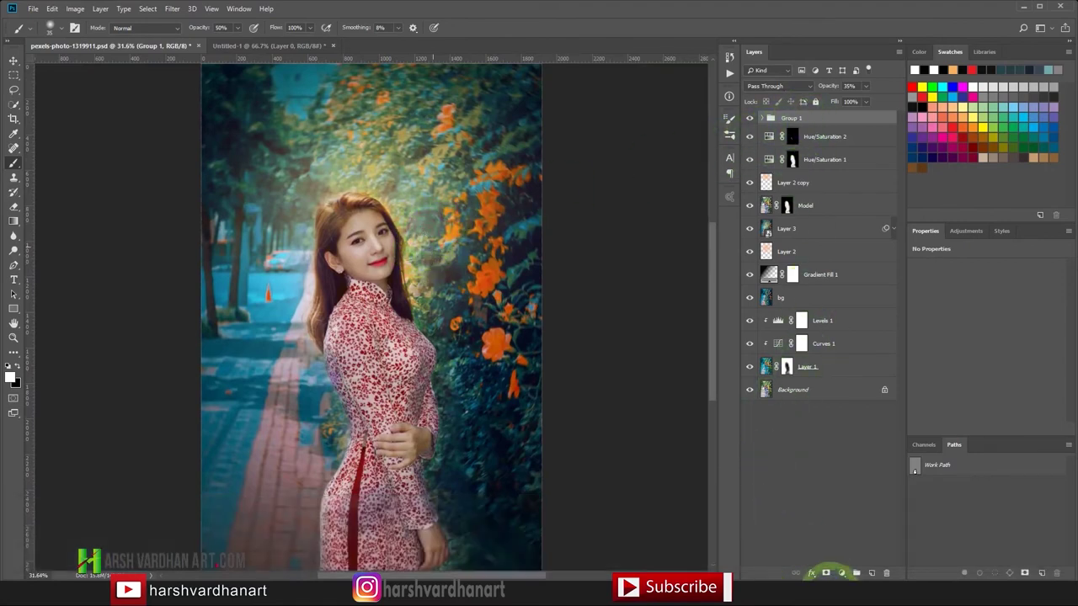
key("alt")
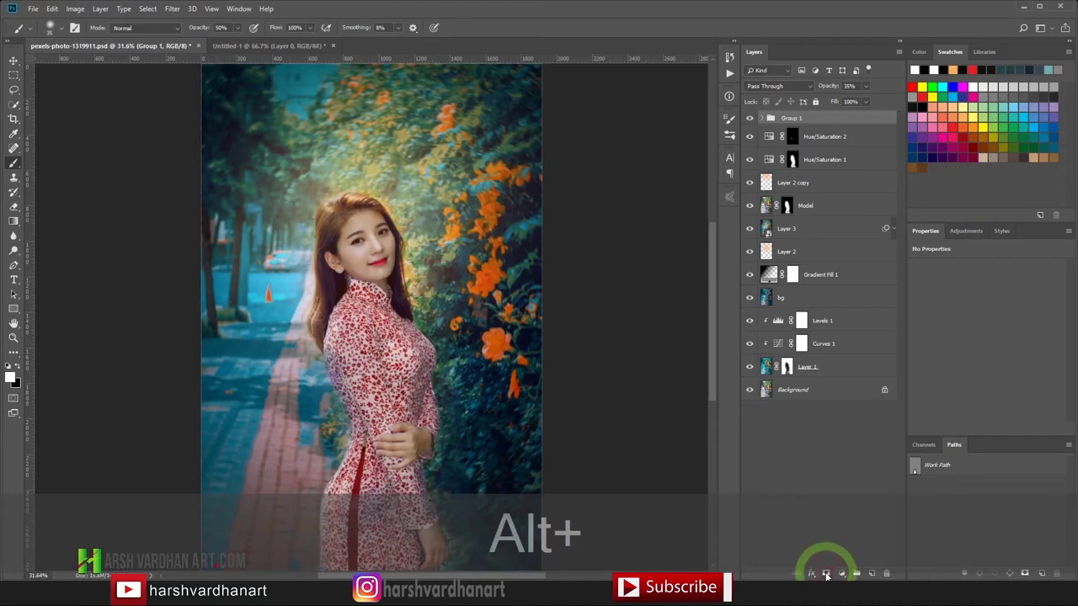
left_click(826, 573, "alt")
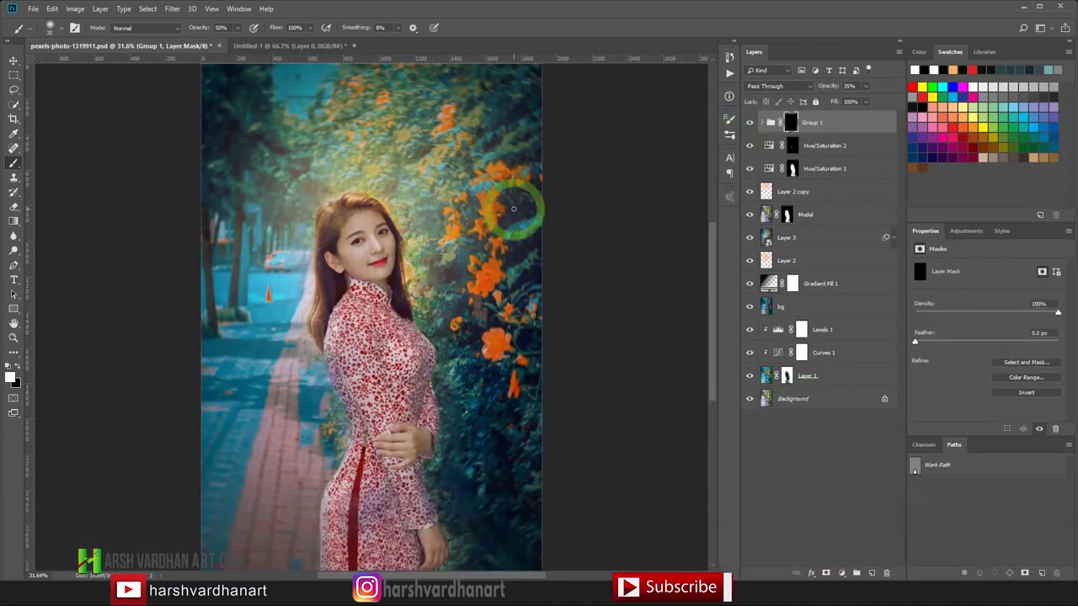
Inspect the grade revealed over the woman, toggling Group 1 to compare the masked result.
key("ctrl+space")
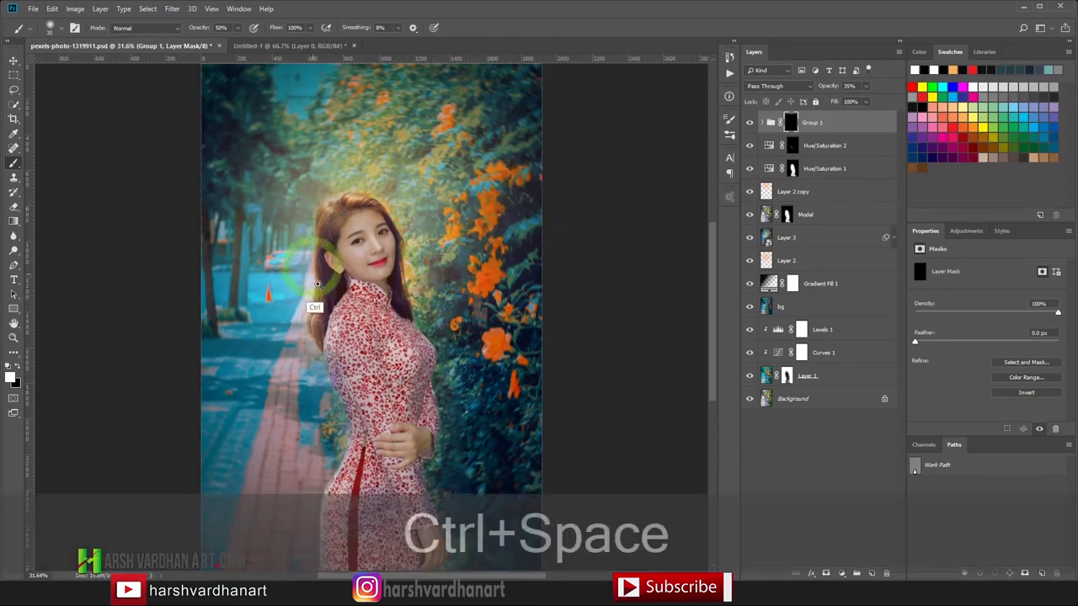
left_click_drag(371, 317, 337, 316)
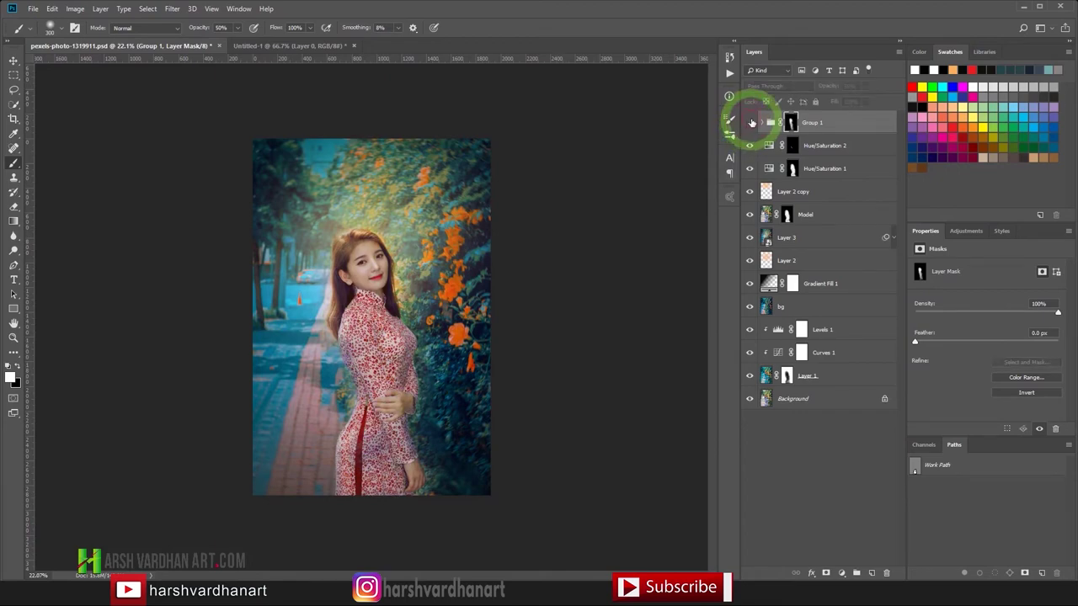
key("ctrl+space")
left_click_drag(360, 264, 420, 298)
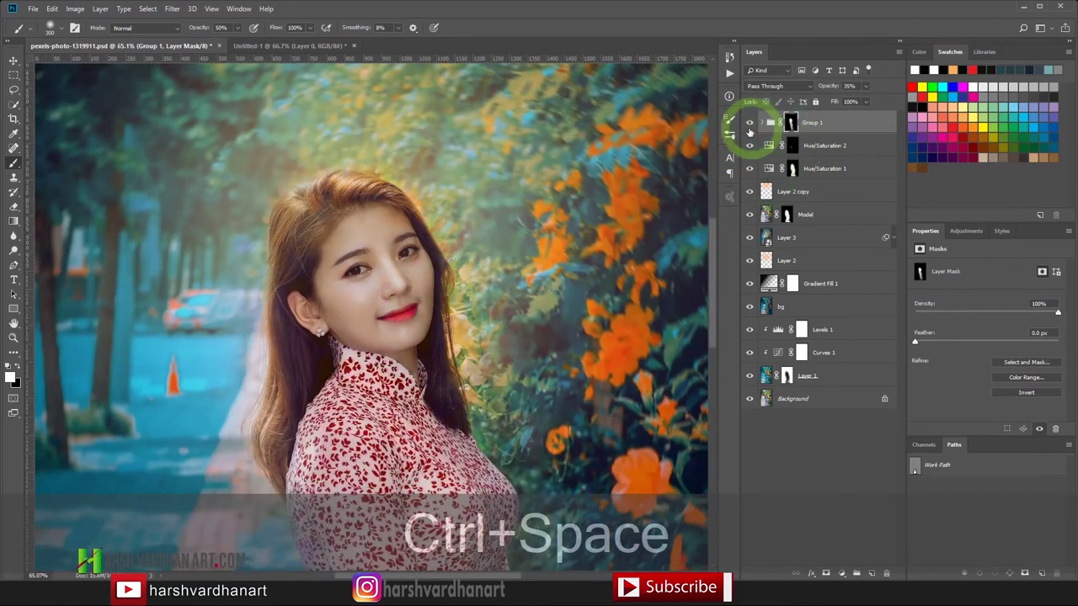
left_click(749, 123)
left_click(747, 123)
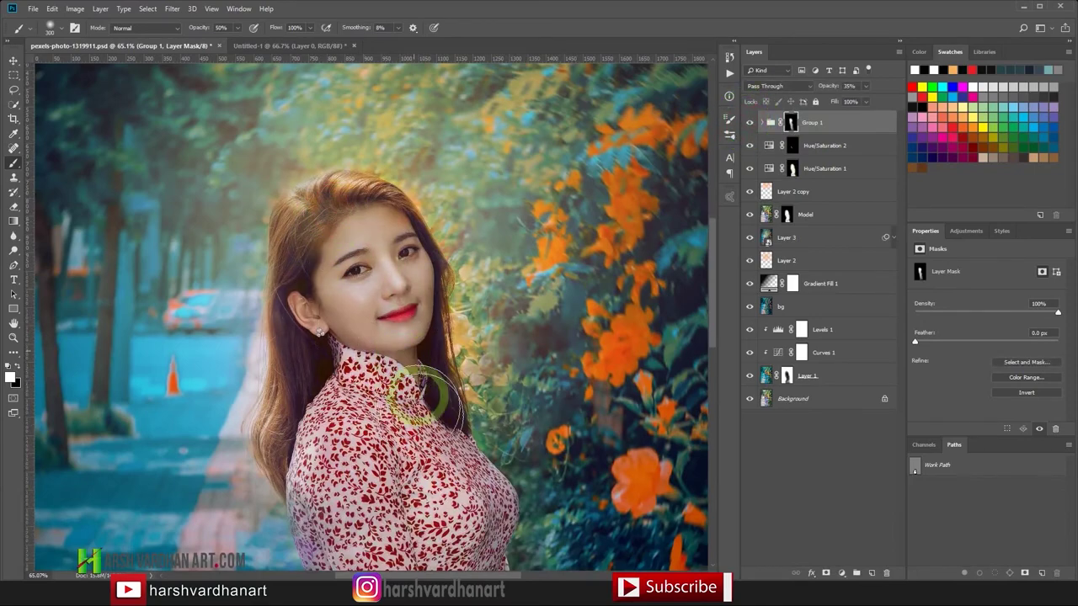
left_click_drag(426, 393, 365, 301)
left_click_drag(243, 163, 400, 391)
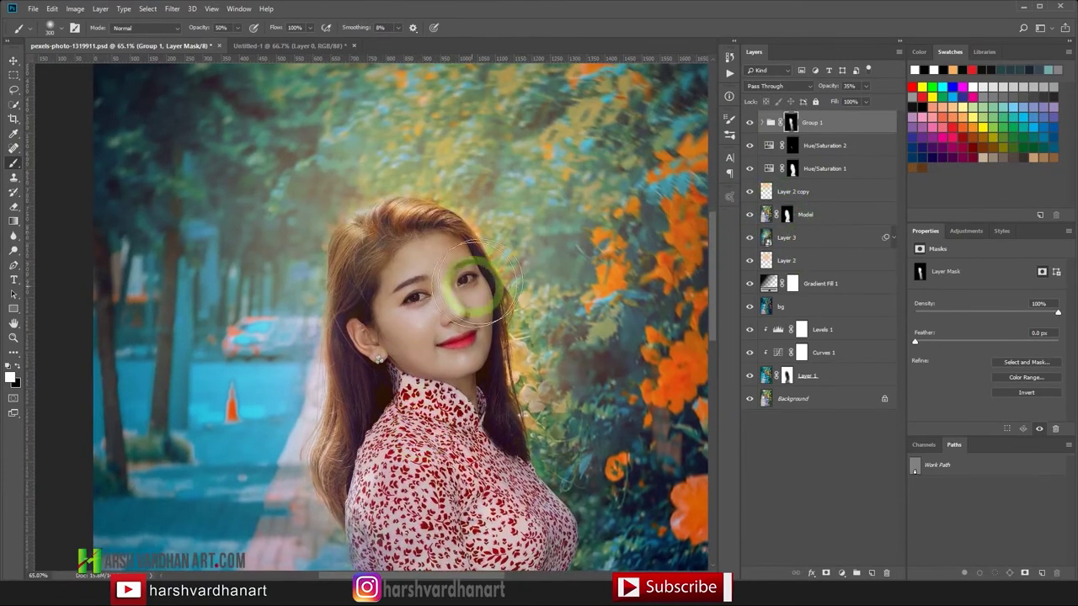
Add a new Layer 4, paint over the irises with a small brush, and set it to Overlay.
left_click(872, 573)
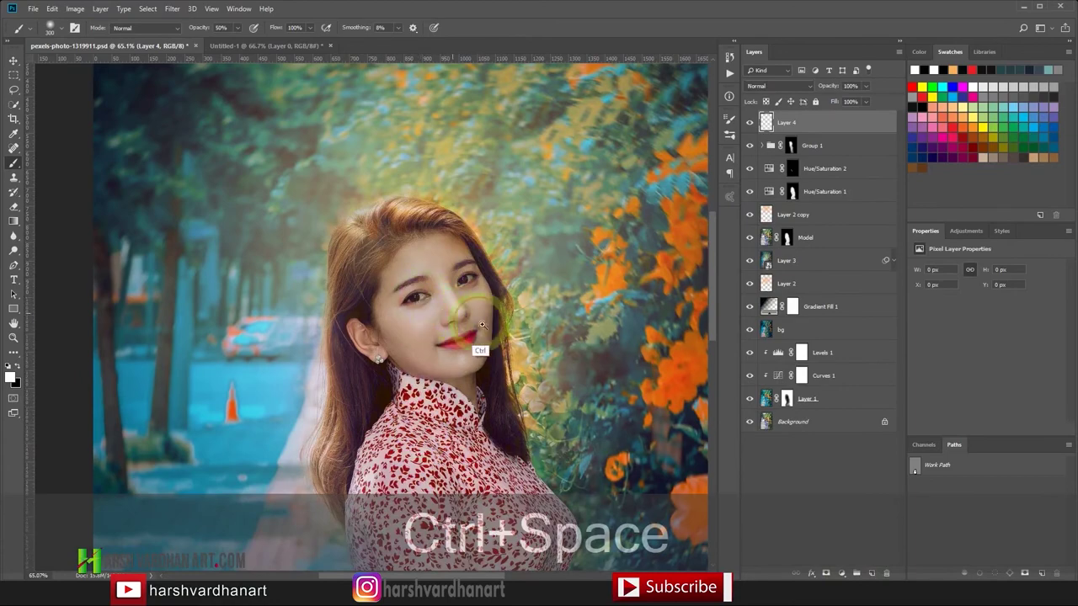
mouse_move(481, 325)
left_mouse_down()
mouse_move(514, 361)
mouse_move(546, 349)
mouse_move(512, 356)
left_mouse_up()
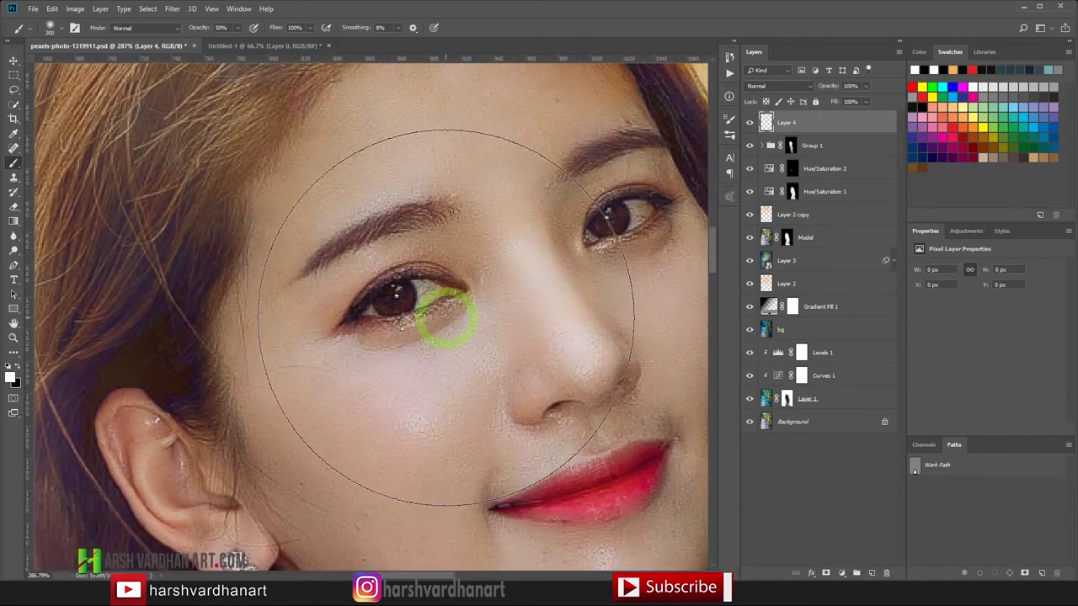
key("bracketleft")
key("bracketleft")
key("bracketleft")
key("bracketleft")
key("bracketleft")
key("bracketleft")
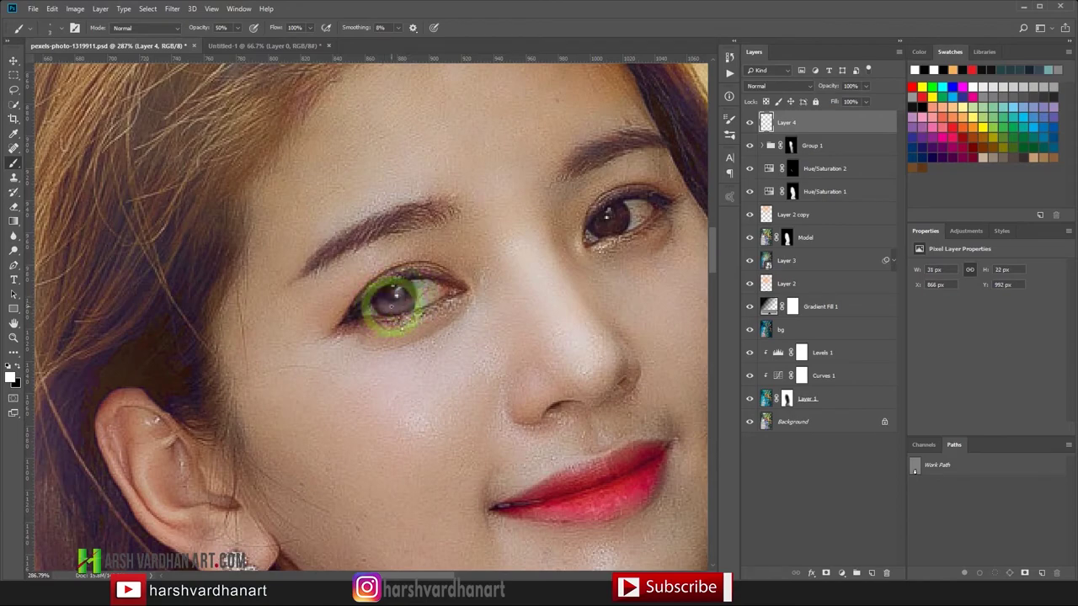
left_click(779, 86)
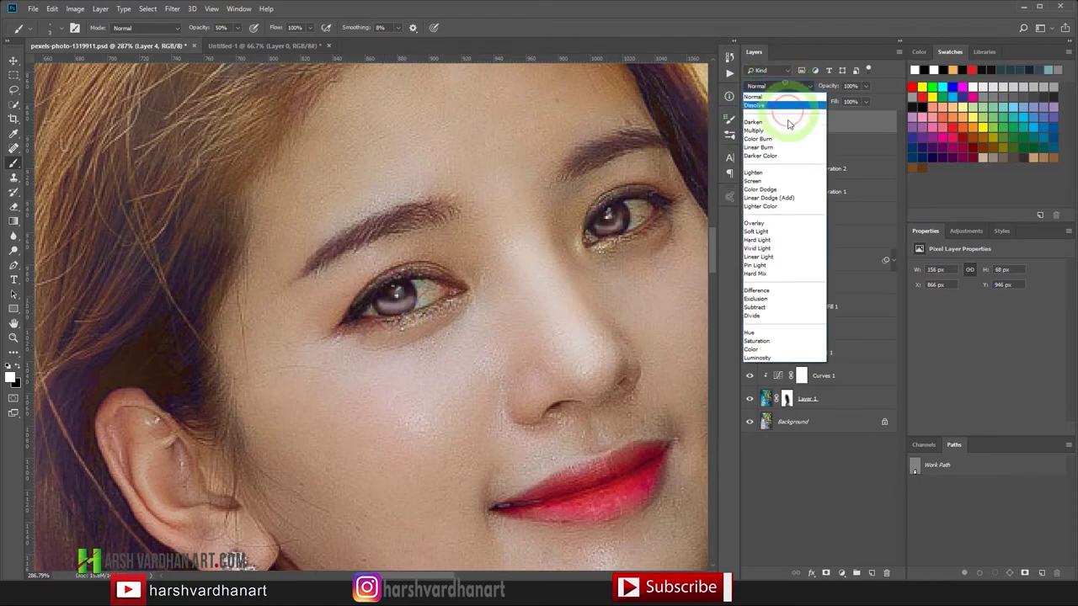
left_click(753, 223)
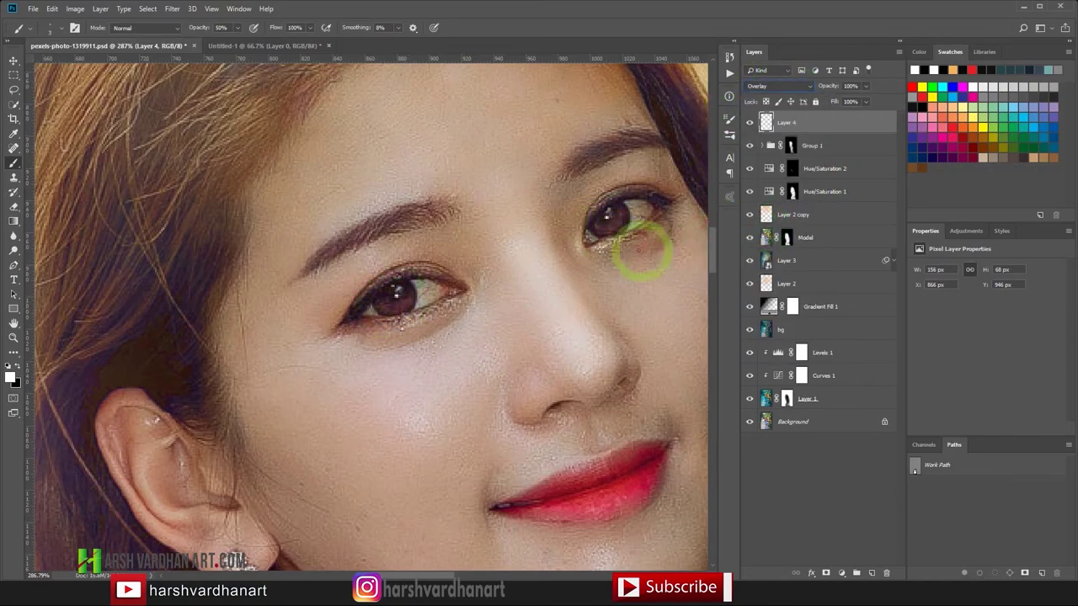
Toggle Layer 4 to compare the brightened eyes, then fit the whole image on screen.
key("ctrl+space")
left_click_drag(614, 233, 736, 151)
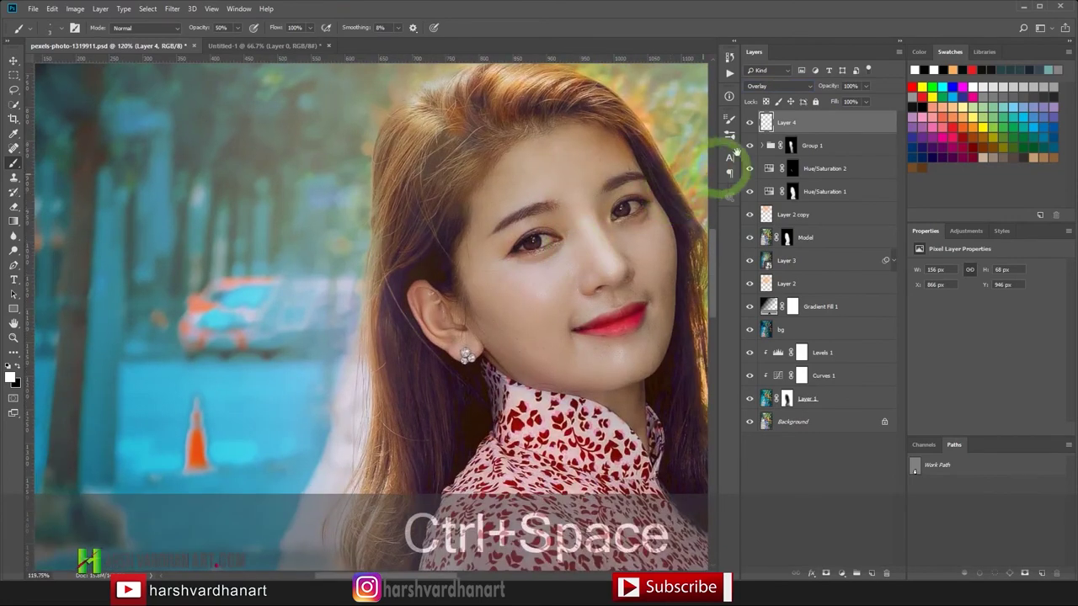
left_click(749, 123)
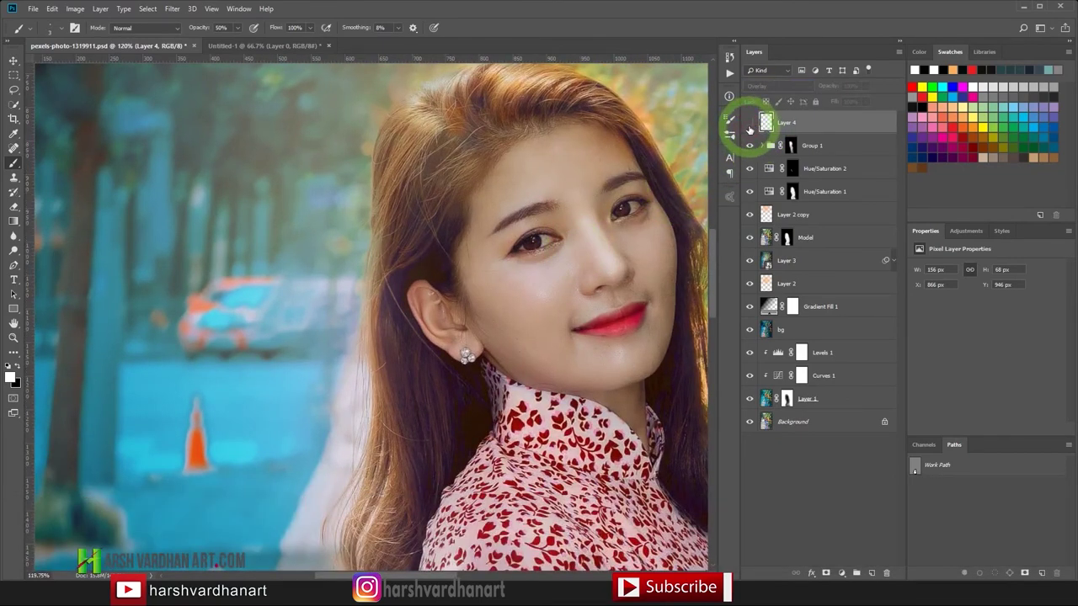
left_click(750, 123)
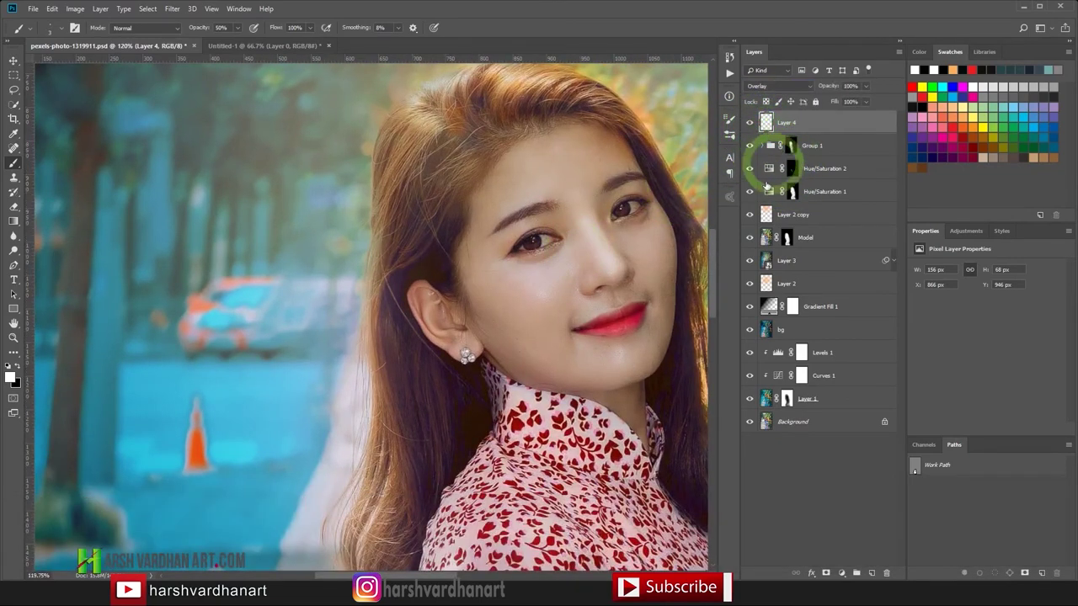
key("ctrl+0")
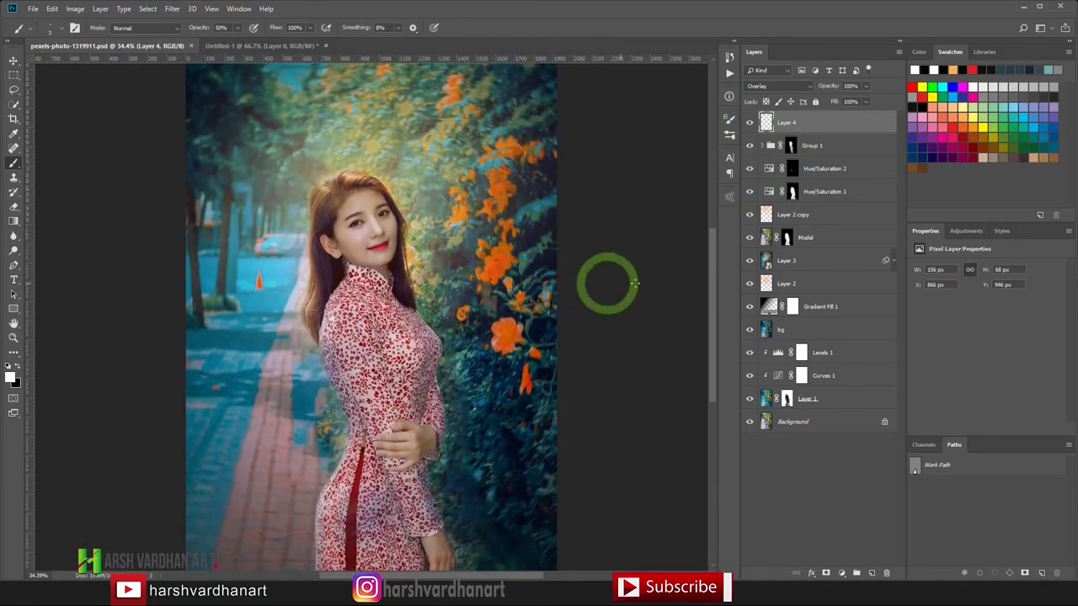
left_click(966, 231)
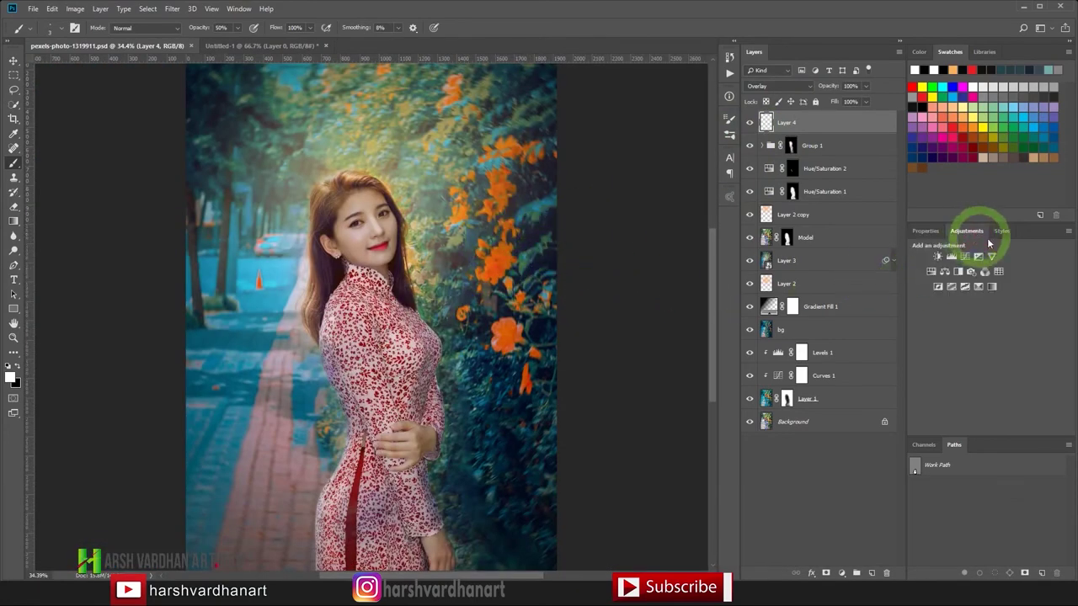
Add a Selective Color layer and give its Reds less cyan, more magenta, less yellow.
left_click(977, 289)
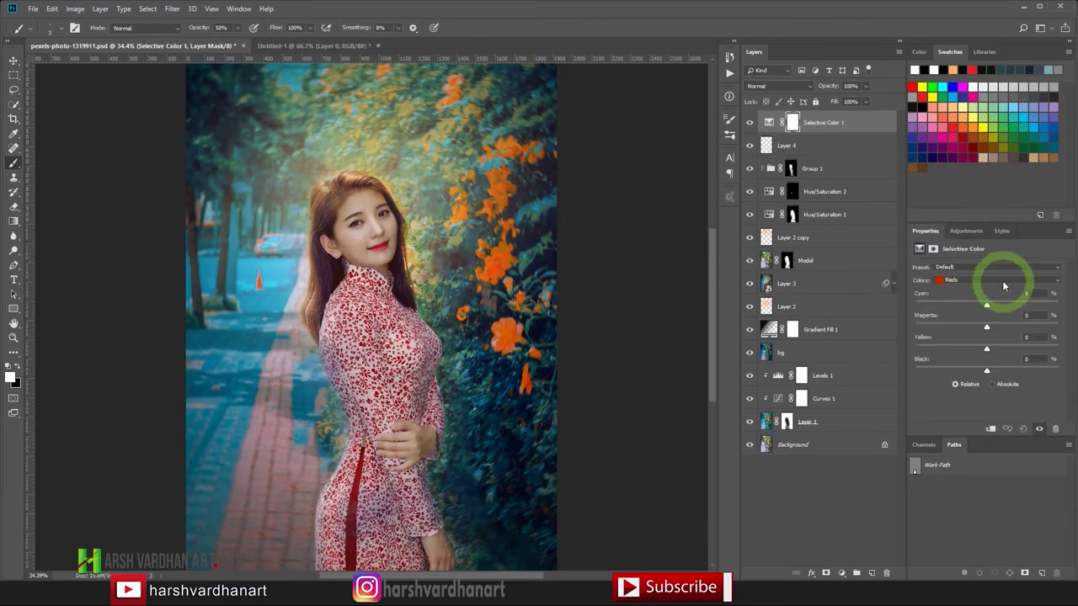
left_click(997, 286)
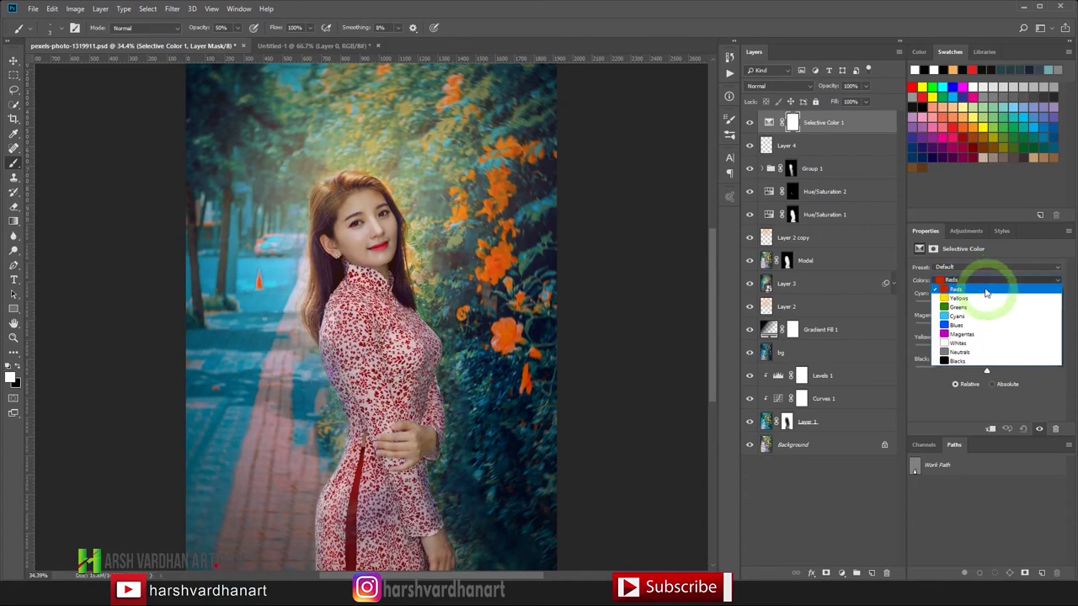
left_click(982, 291)
key("ctrl+space")
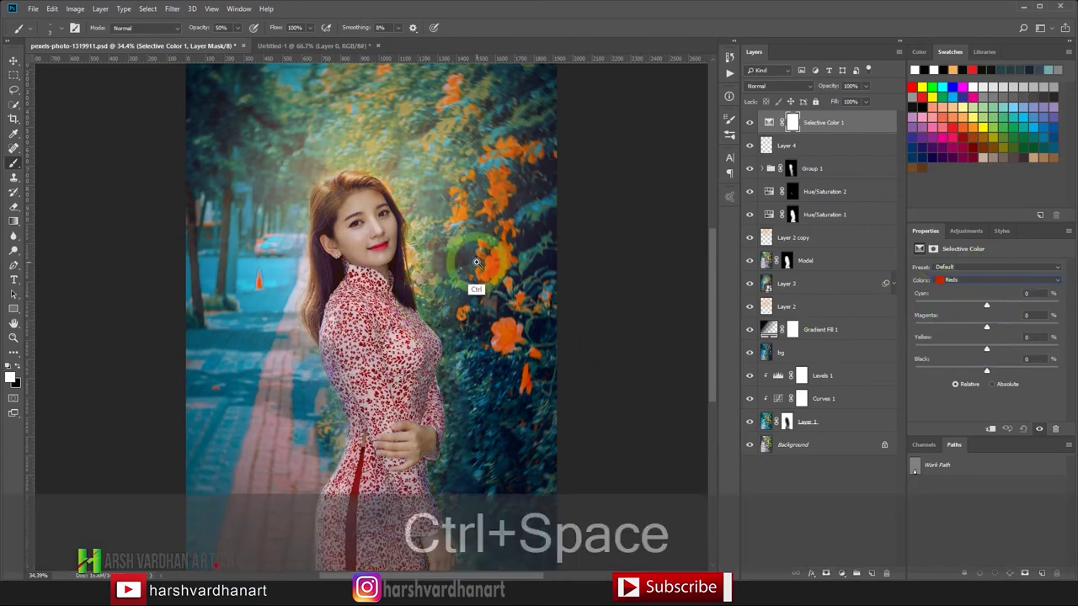
left_click_drag(476, 289, 459, 271)
left_click(459, 271)
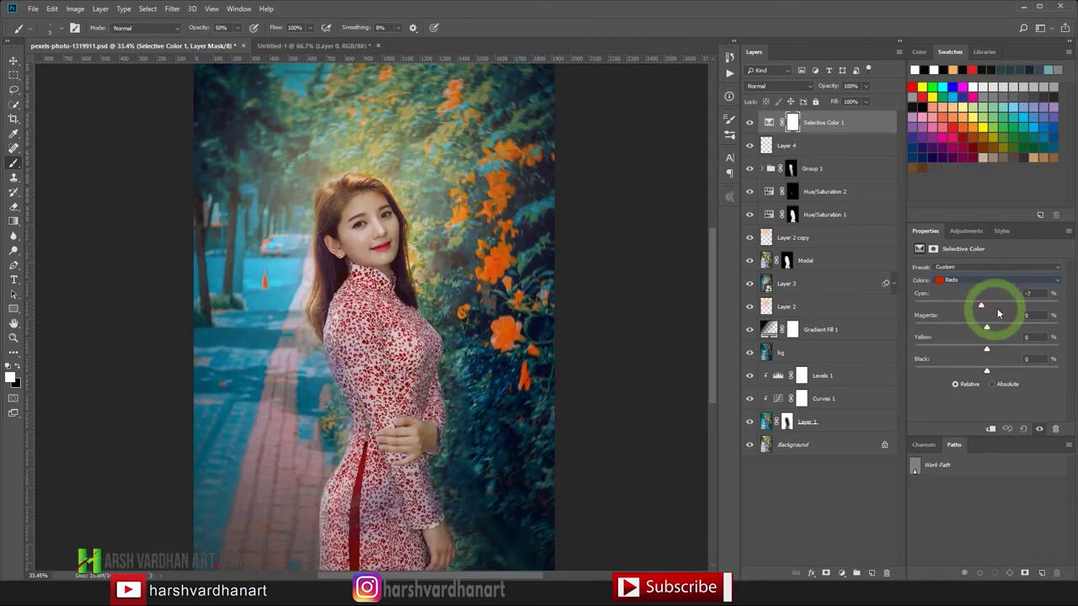
left_click_drag(998, 312, 970, 316)
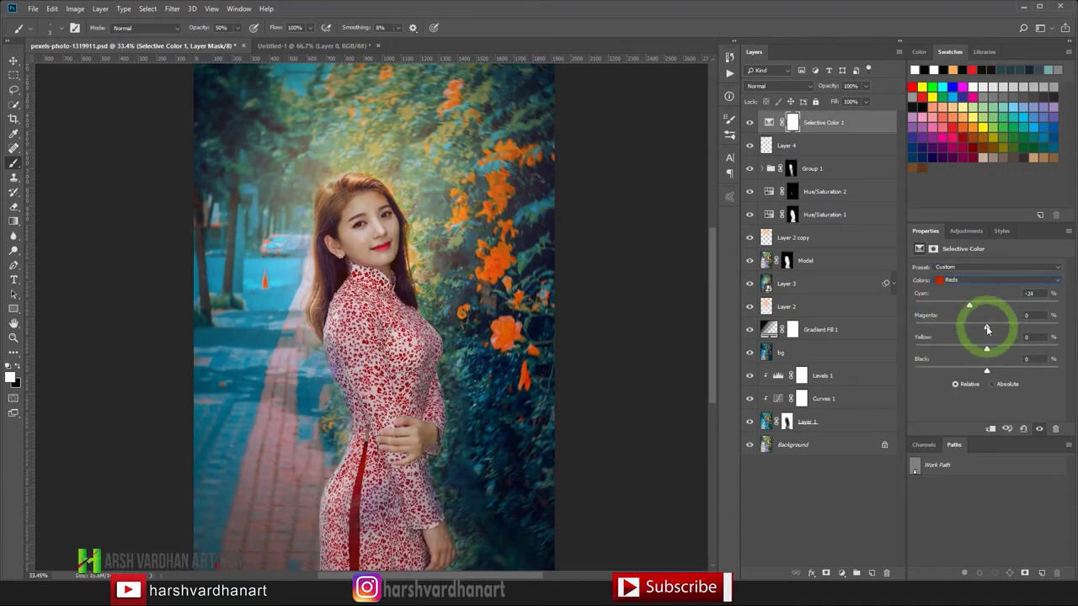
left_click_drag(990, 329, 996, 330)
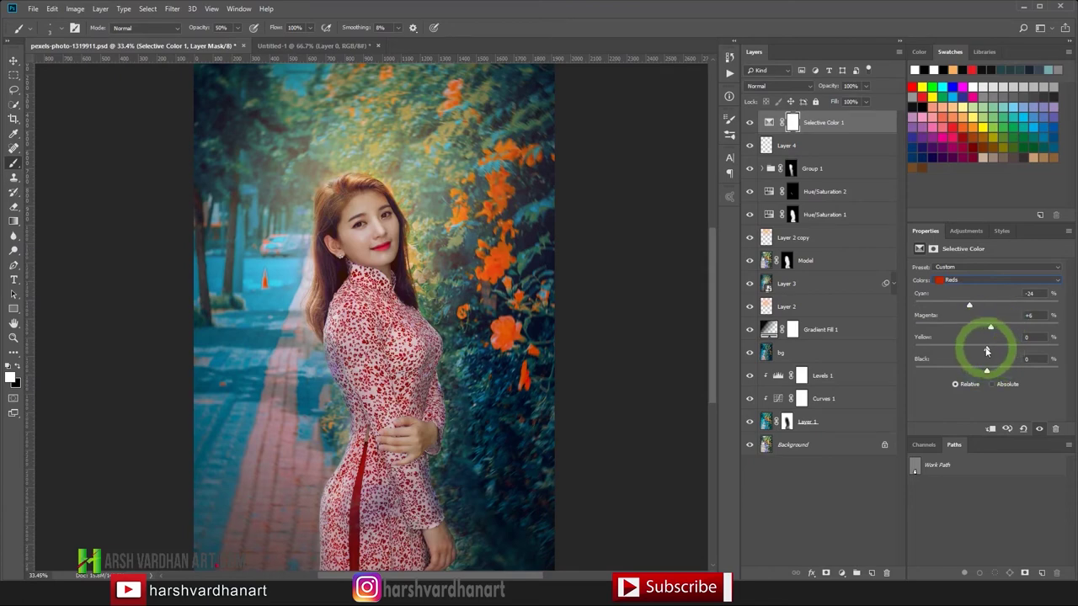
left_click_drag(987, 348, 1001, 373)
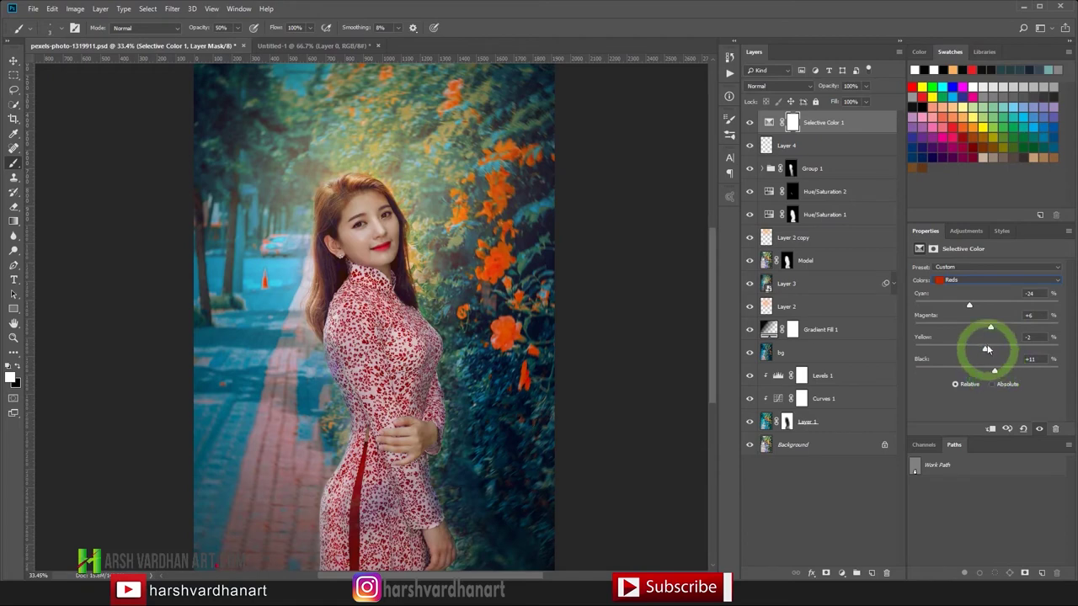
Reduce cyan and yellow in the Yellows, then add cyan to the Greens (+35).
left_click(968, 280)
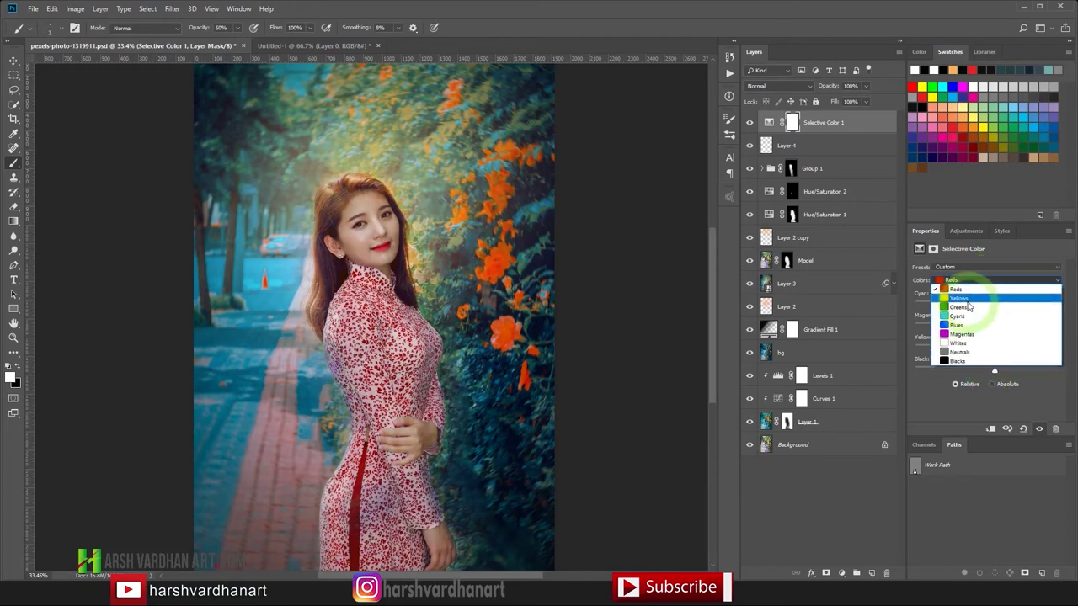
left_click(971, 299)
left_click_drag(988, 308, 962, 308)
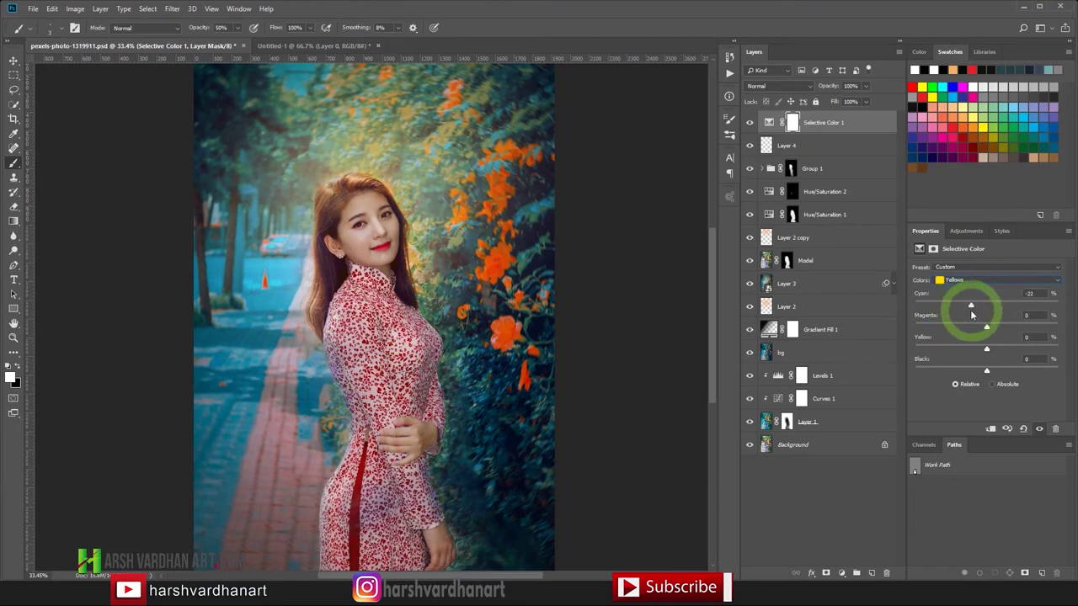
left_click(986, 328)
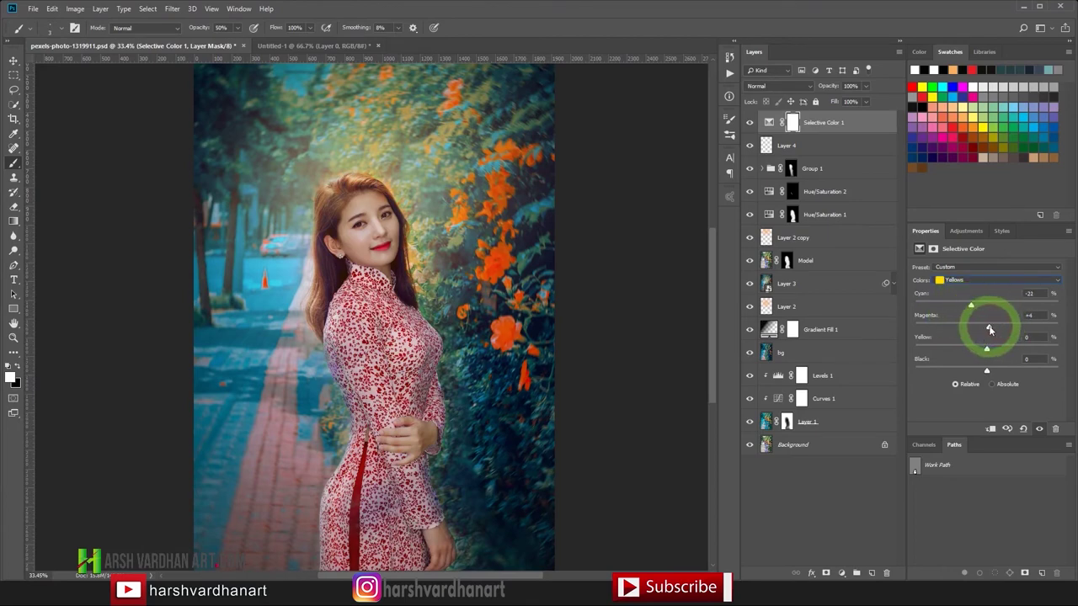
mouse_move(994, 355)
left_mouse_down()
mouse_move(977, 360)
mouse_move(1001, 371)
mouse_move(985, 355)
left_mouse_up()
left_click(964, 281)
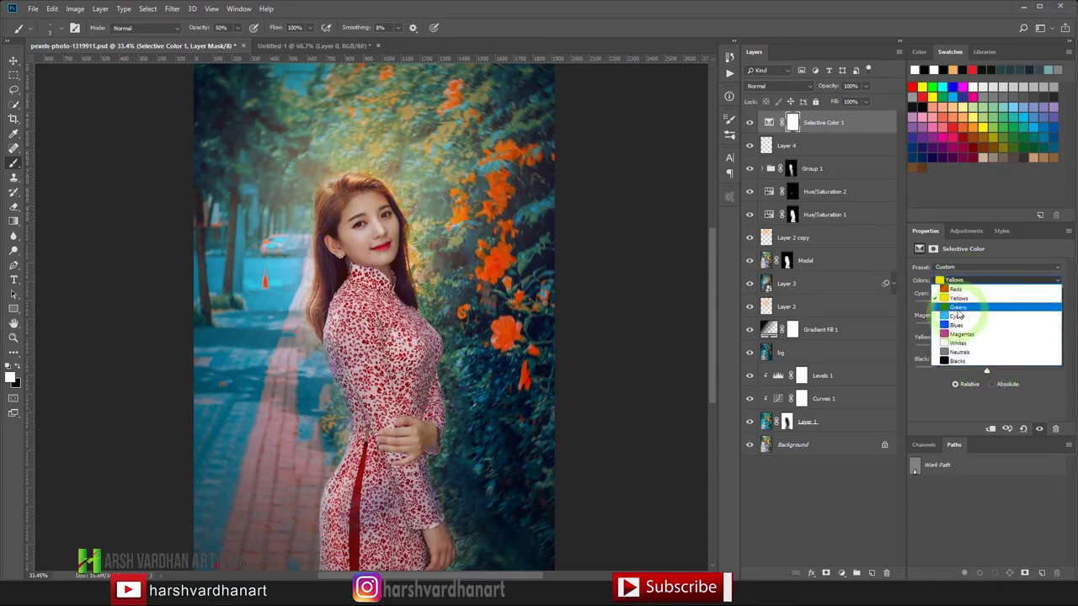
left_click(961, 309)
left_click_drag(991, 308, 989, 371)
Give the Cyans range more cyan with less magenta and yellow.
left_click(955, 280)
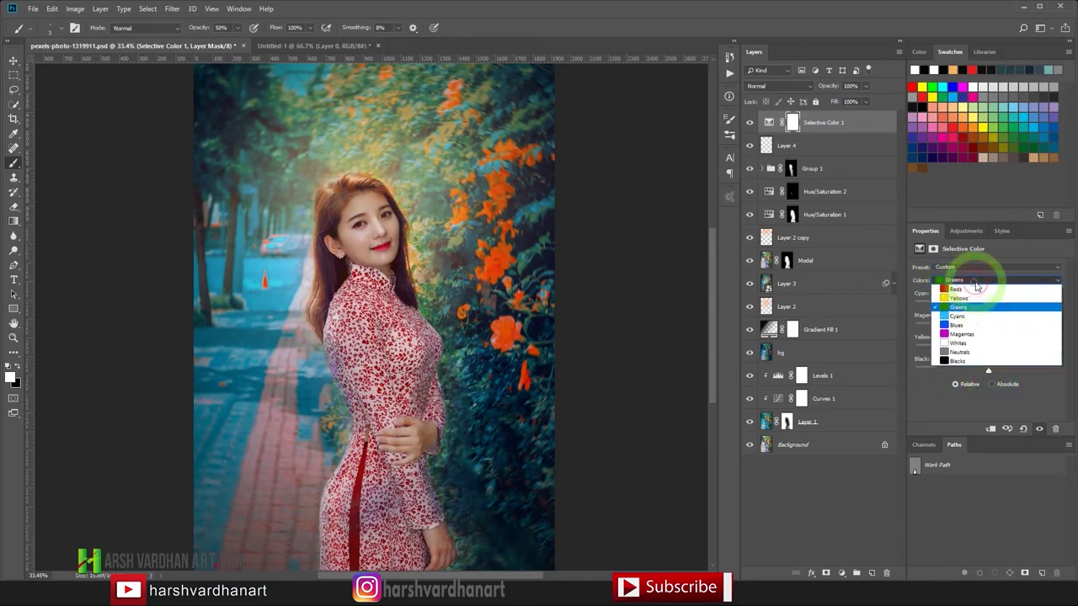
left_click(957, 315)
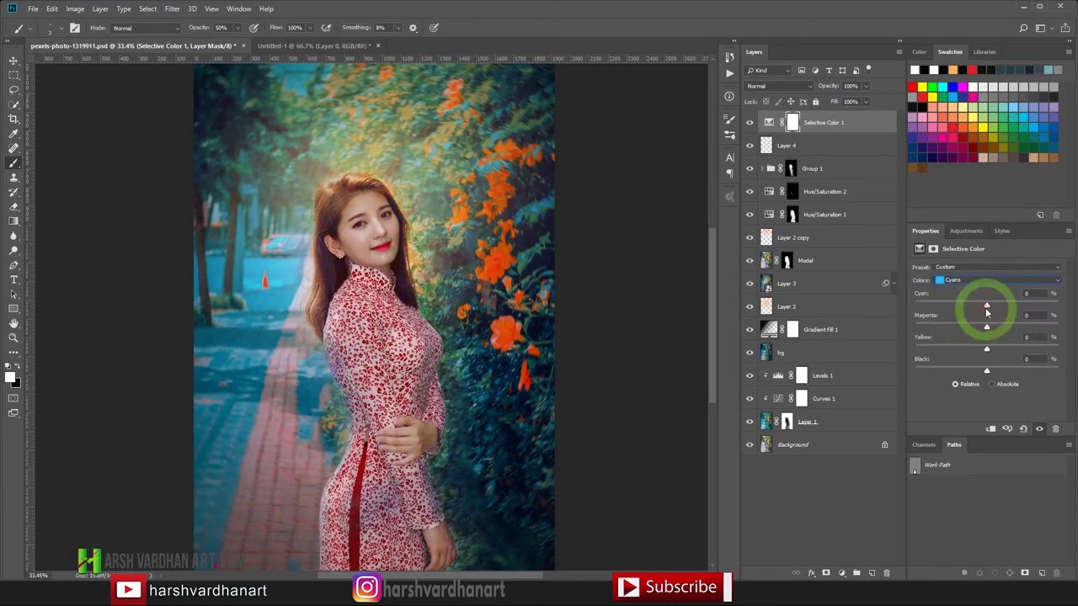
left_click_drag(996, 310, 963, 330)
left_click_drag(986, 349, 964, 370)
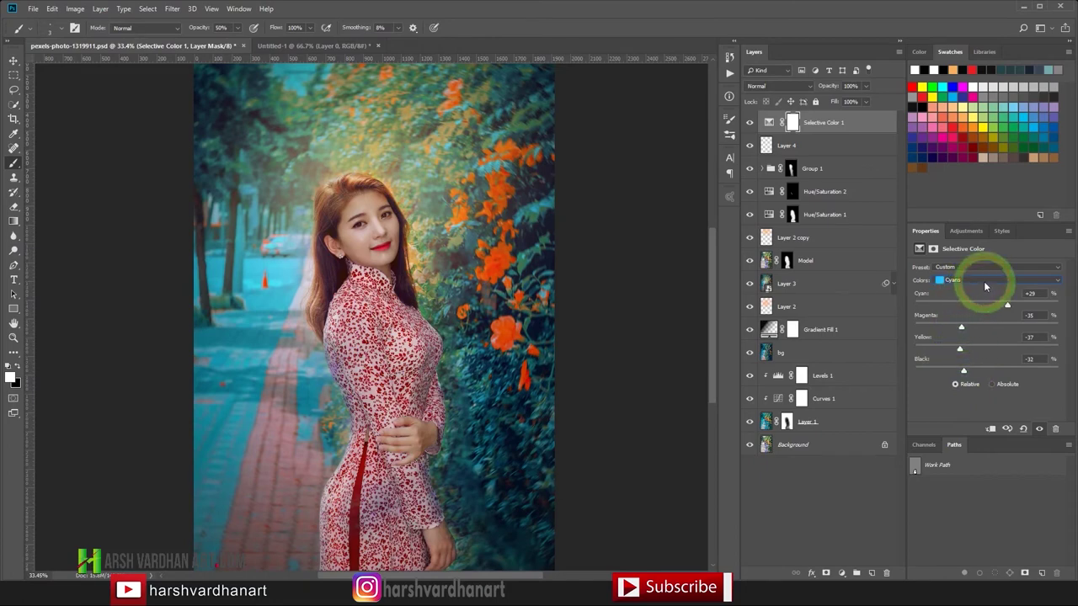
Set the Blues range to Cyan -51, Magenta -26, Yellow -15, Black -26.
left_click(985, 282)
left_click(987, 311)
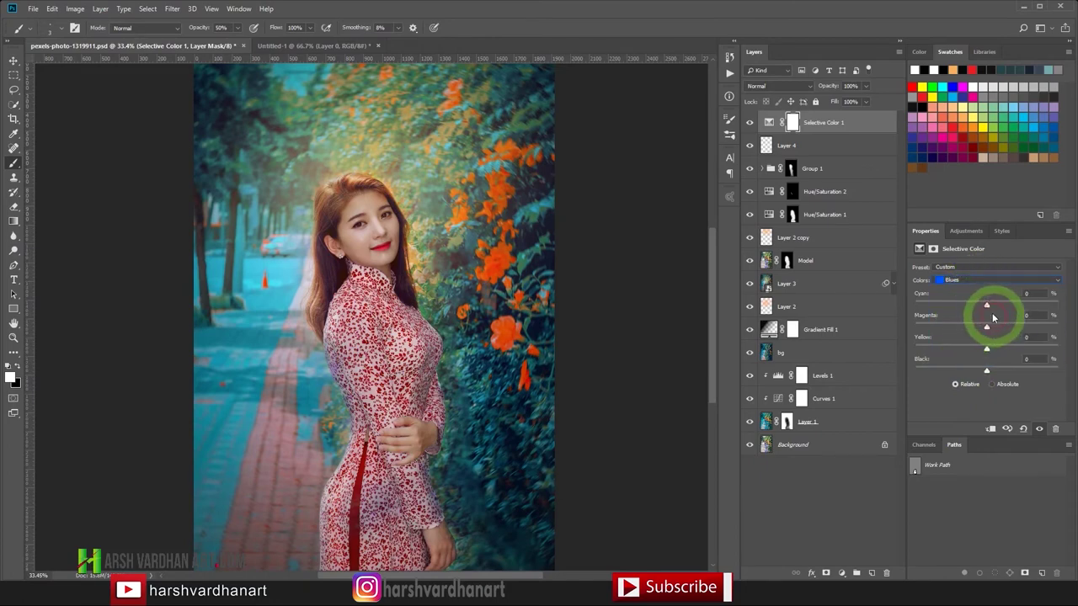
left_click_drag(987, 310, 954, 373)
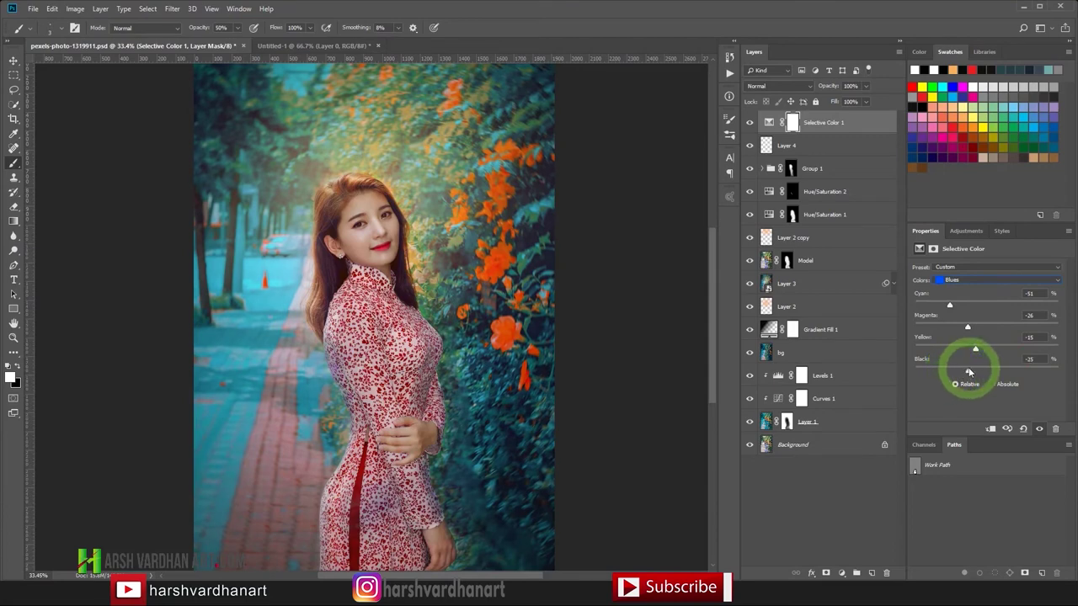
left_click(960, 280)
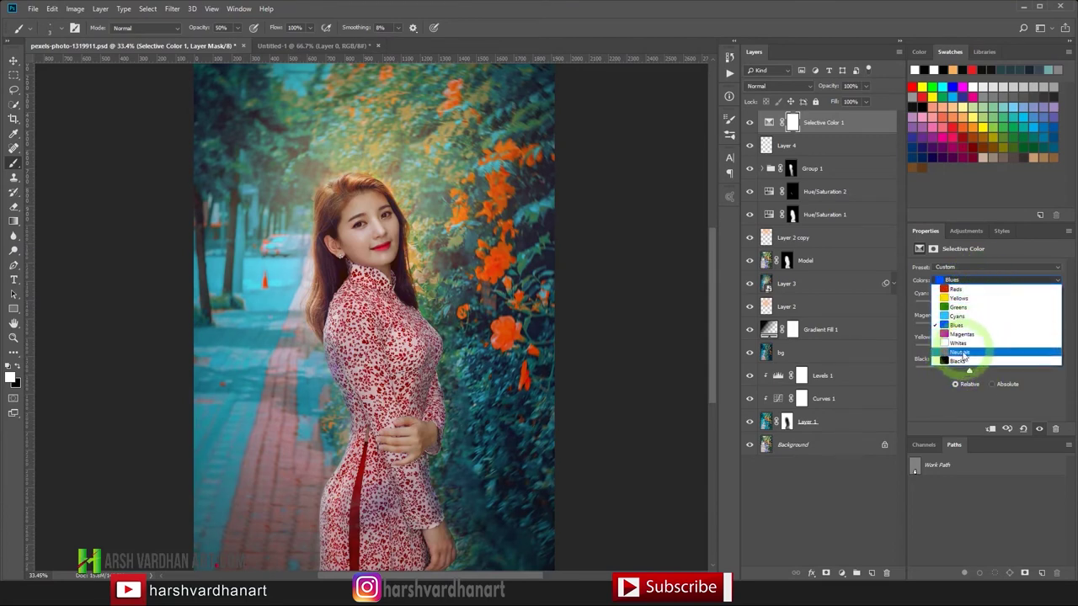
Adjust the Neutrals range with more cyan and black plus a yellow tweak.
left_click(961, 354)
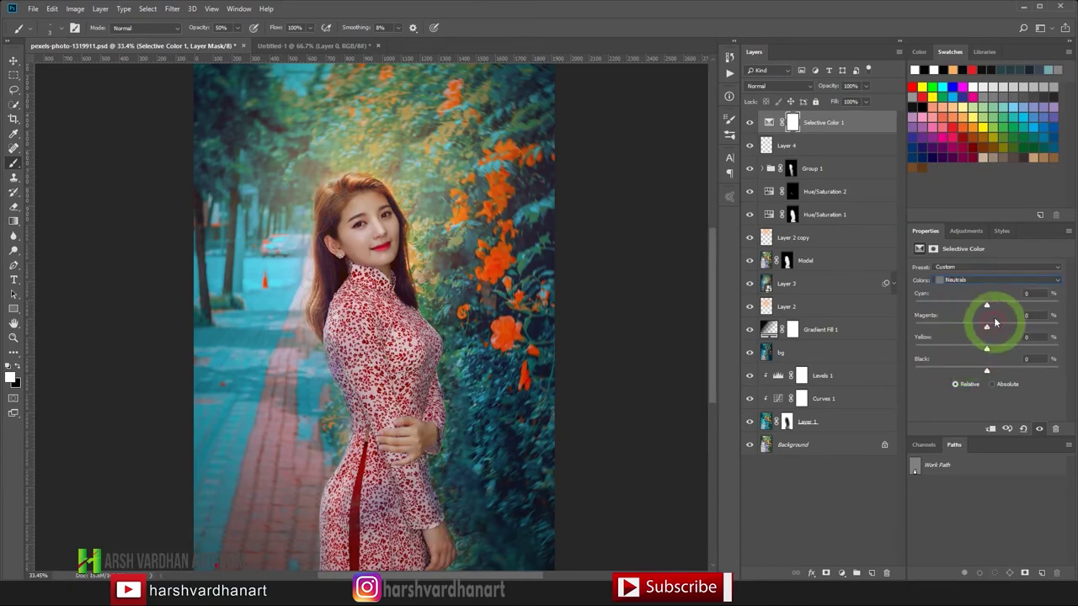
left_click_drag(989, 305, 978, 349)
left_click(988, 348)
left_click(988, 372)
left_click_drag(987, 371, 976, 350)
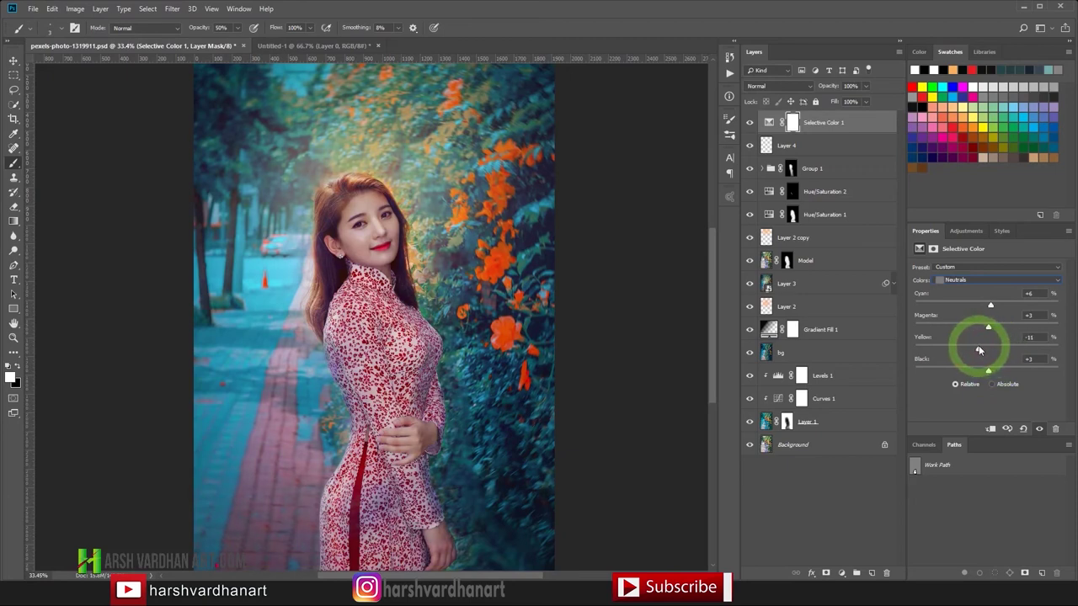
Set the Blacks range to Cyan +3, Magenta -1, Yellow -4, Black 0.
left_click(982, 280)
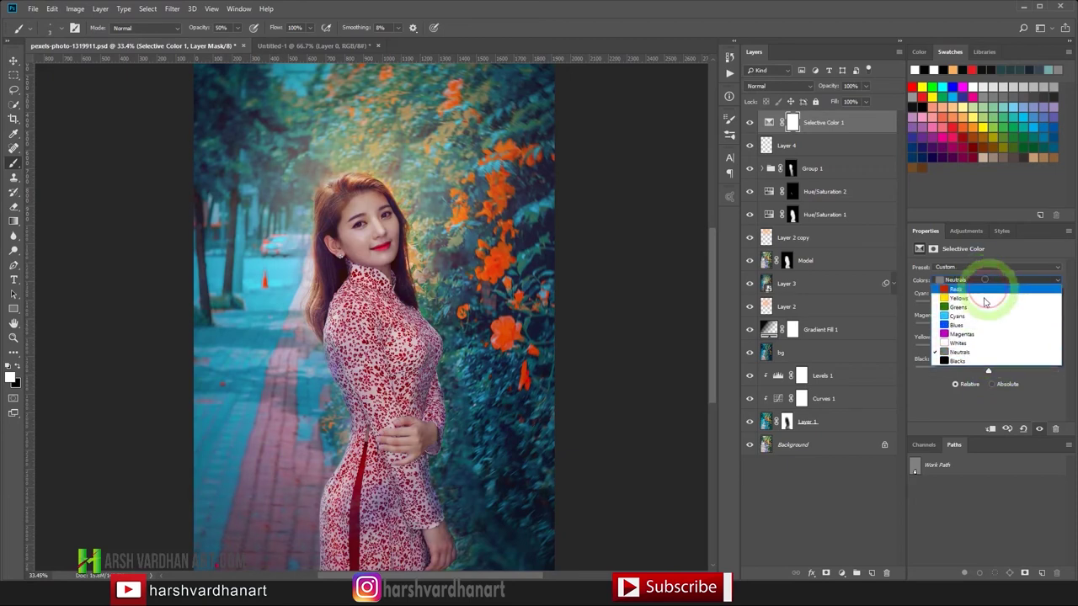
left_click(957, 360)
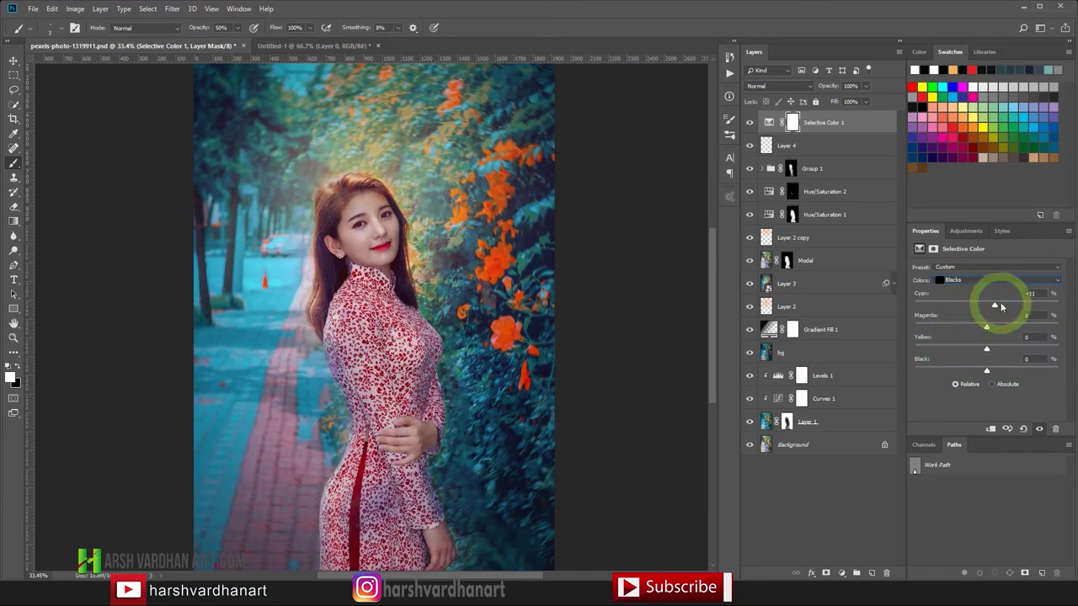
mouse_move(1000, 302)
left_mouse_down()
mouse_move(981, 306)
mouse_move(993, 308)
left_mouse_up()
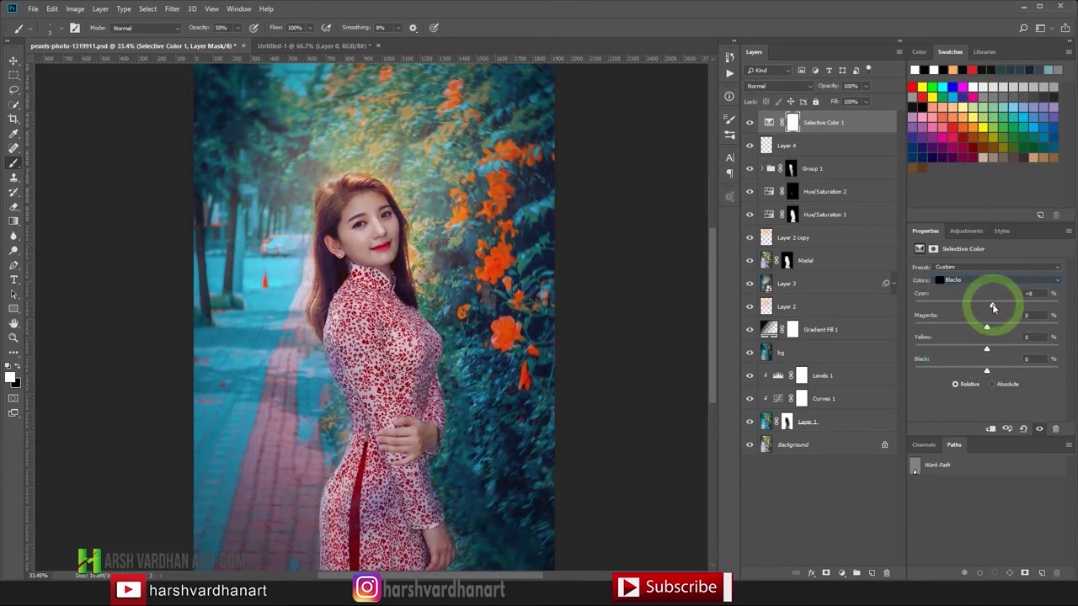
left_click(992, 331)
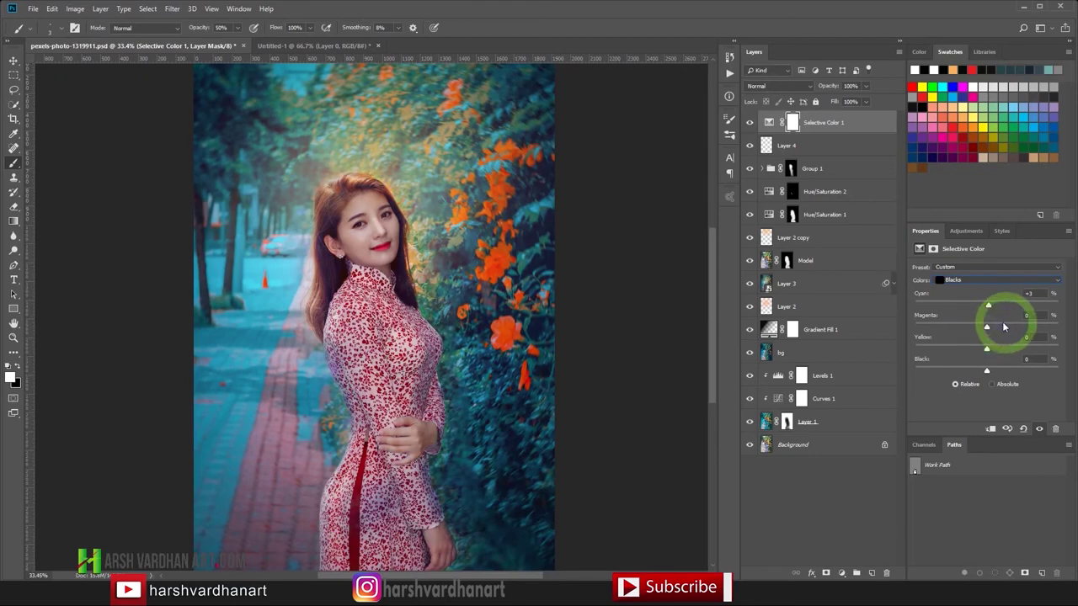
left_click_drag(989, 329, 987, 371)
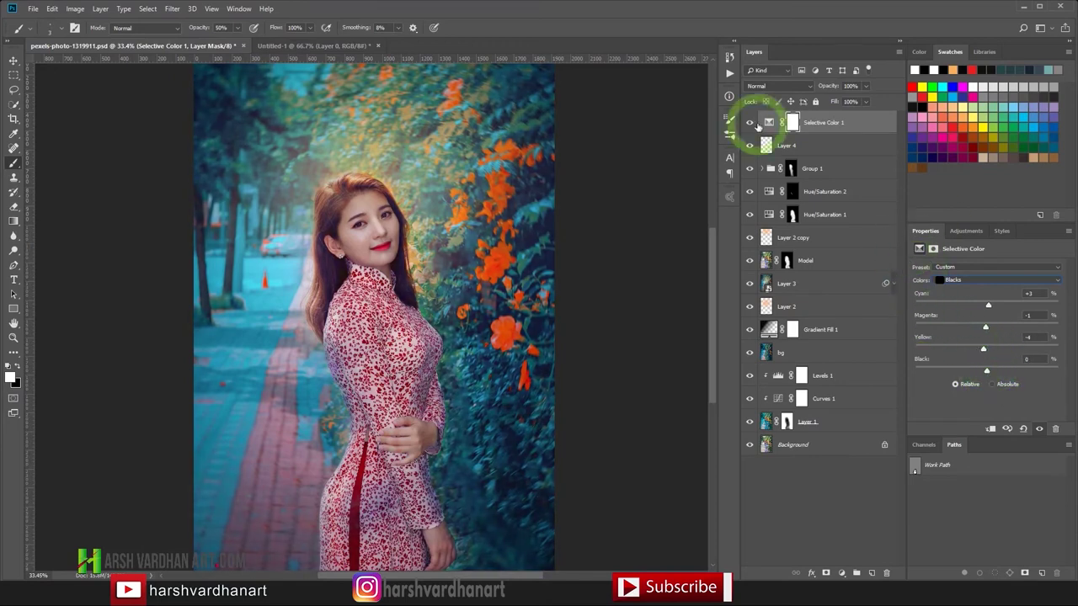
Toggle Selective Color 1 on and off to compare the grade, then zoom out.
left_click(751, 123)
left_click(751, 123)
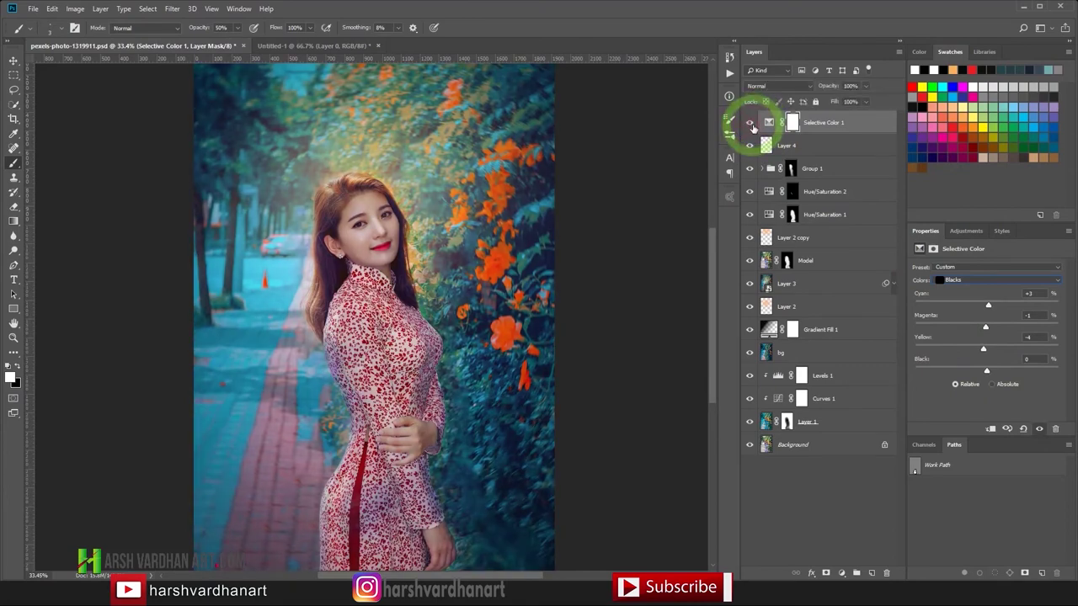
left_click(750, 123)
left_click(750, 123)
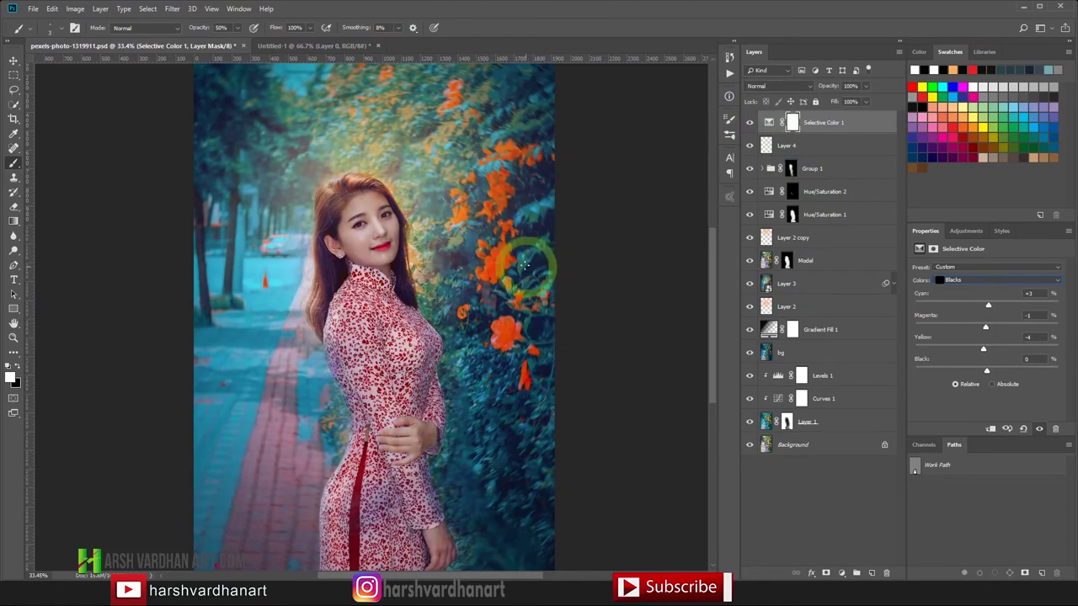
mouse_move(512, 207)
left_mouse_down()
mouse_move(492, 215)
mouse_move(503, 213)
left_mouse_up()
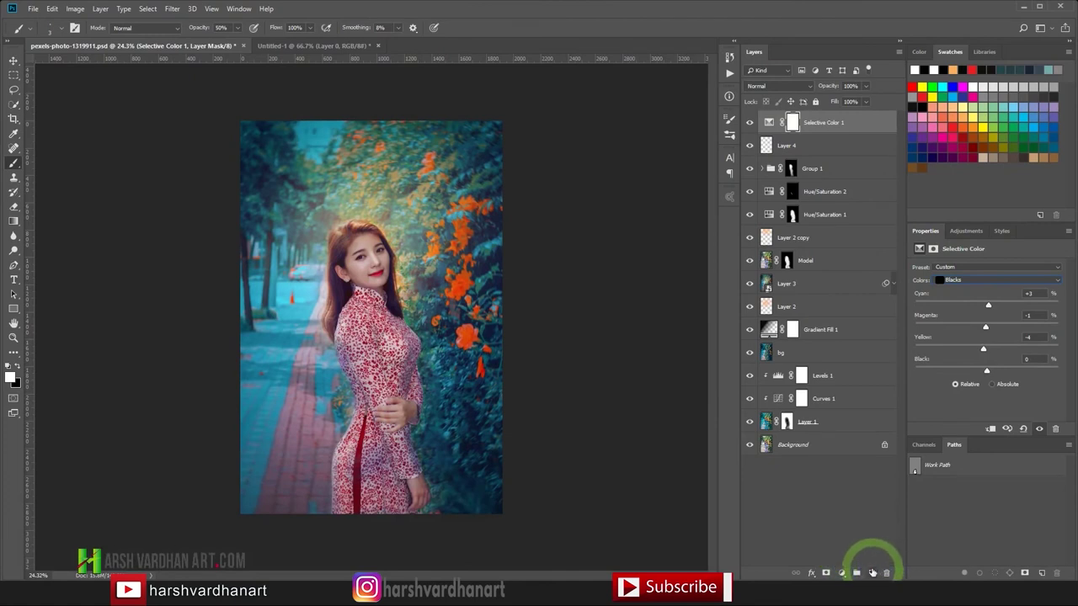
Add a new layer set to Soft Light blending and pick a light cyan colour.
left_click(872, 573)
left_click(779, 88)
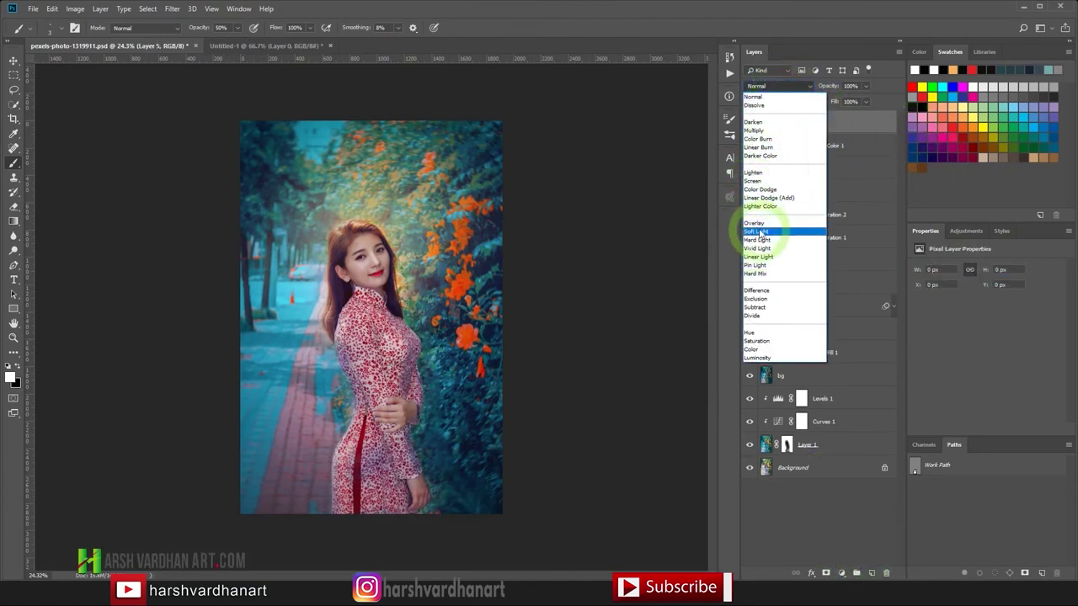
left_click(760, 232)
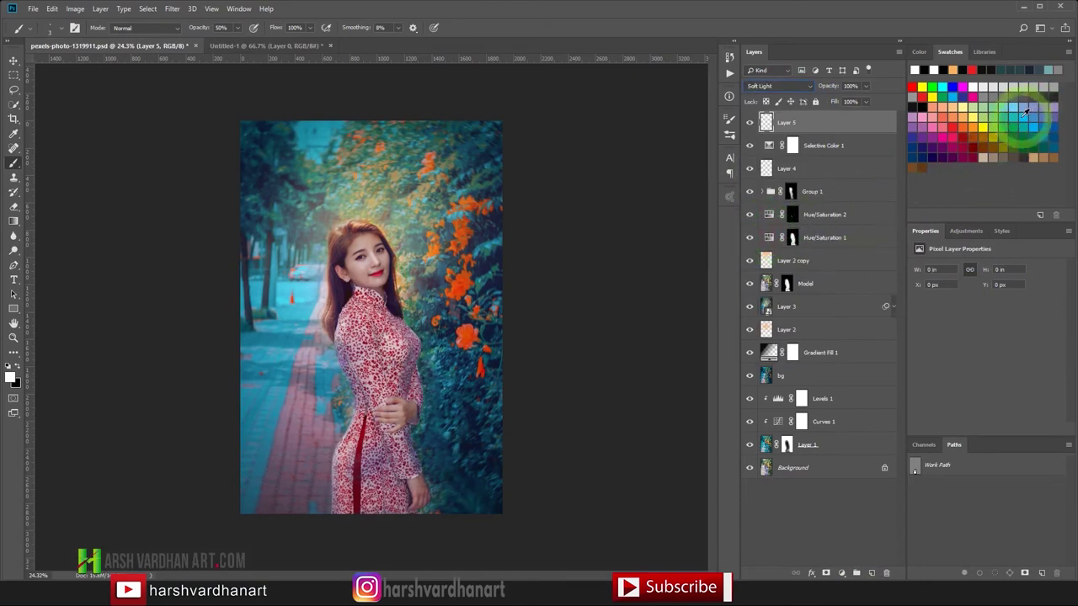
left_click(922, 70)
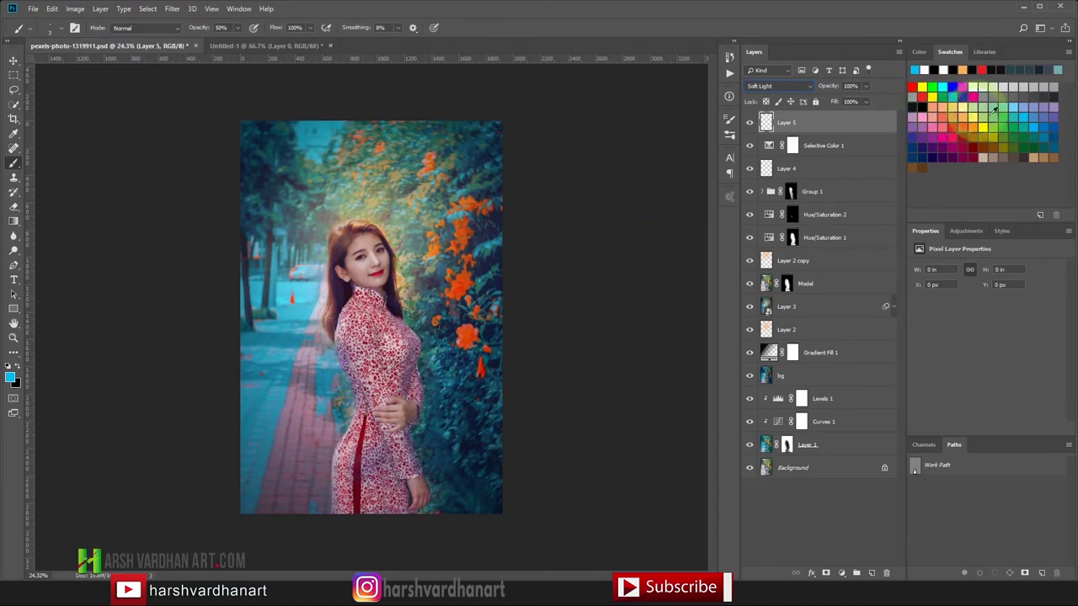
Brush a cyan glow behind her head, scale it up over the upper-right foliage, and compare.
mouse_move(371, 257)
left_mouse_down()
mouse_move(447, 234)
mouse_move(422, 210)
left_mouse_up()
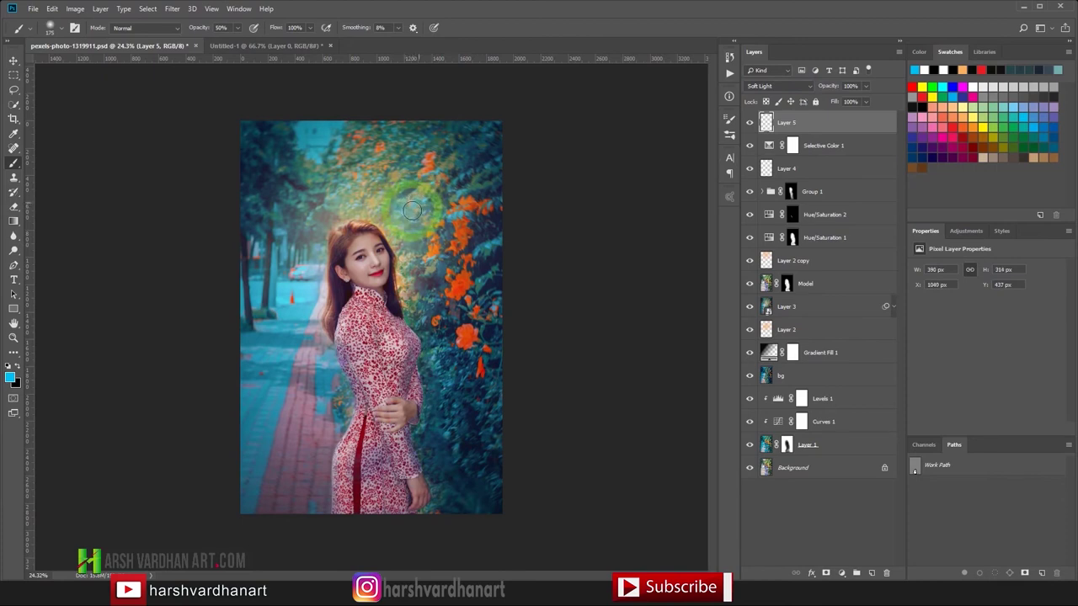
left_click_drag(423, 202, 445, 228)
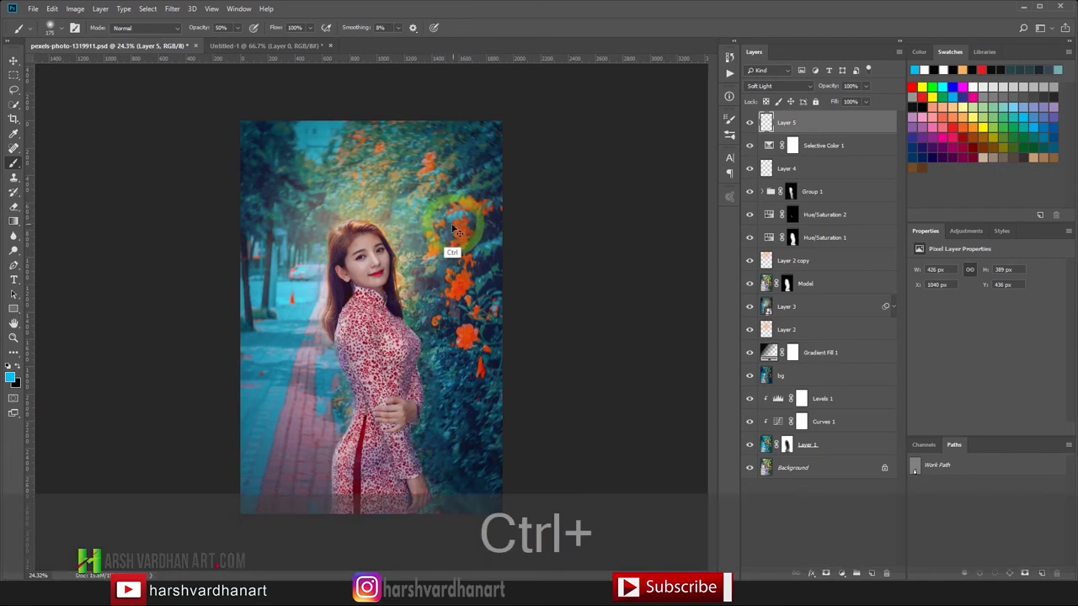
key("ctrl+t")
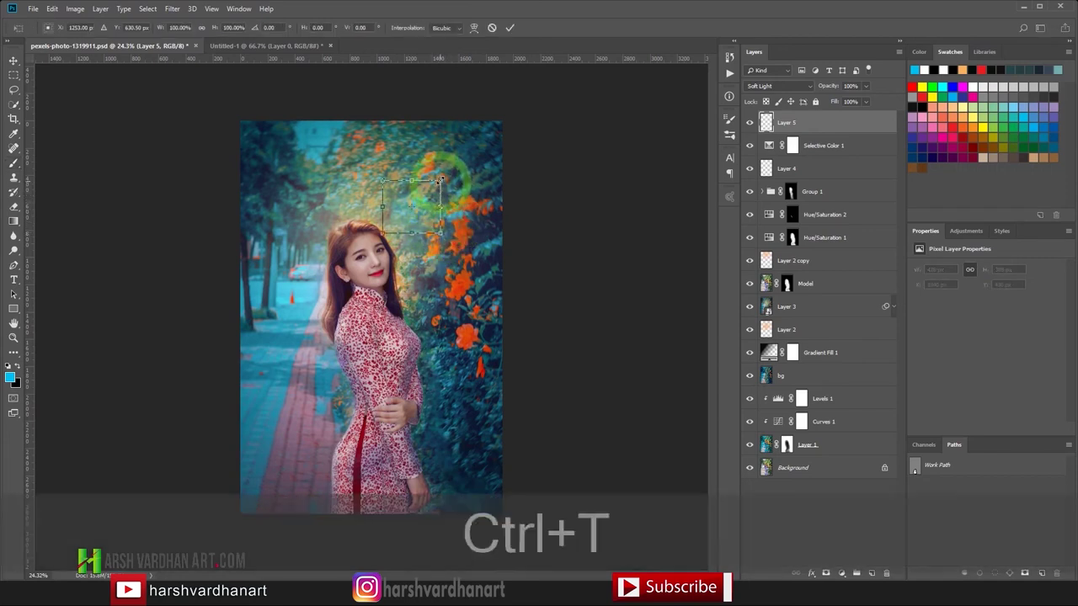
left_click_drag(441, 180, 564, 147)
left_click_drag(499, 202, 469, 228)
key("Return")
key("b")
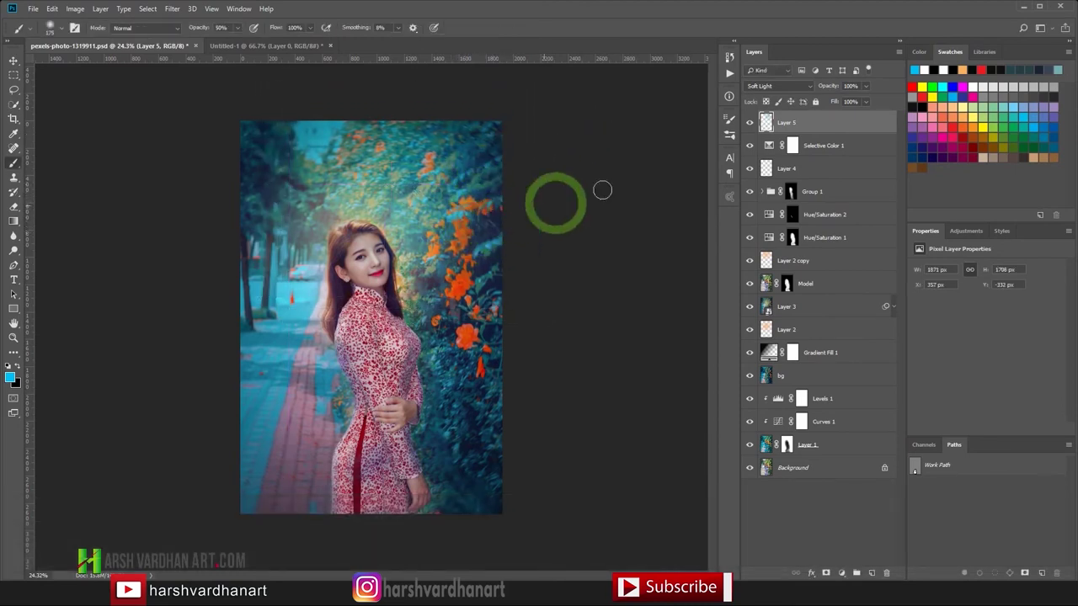
left_click(744, 124)
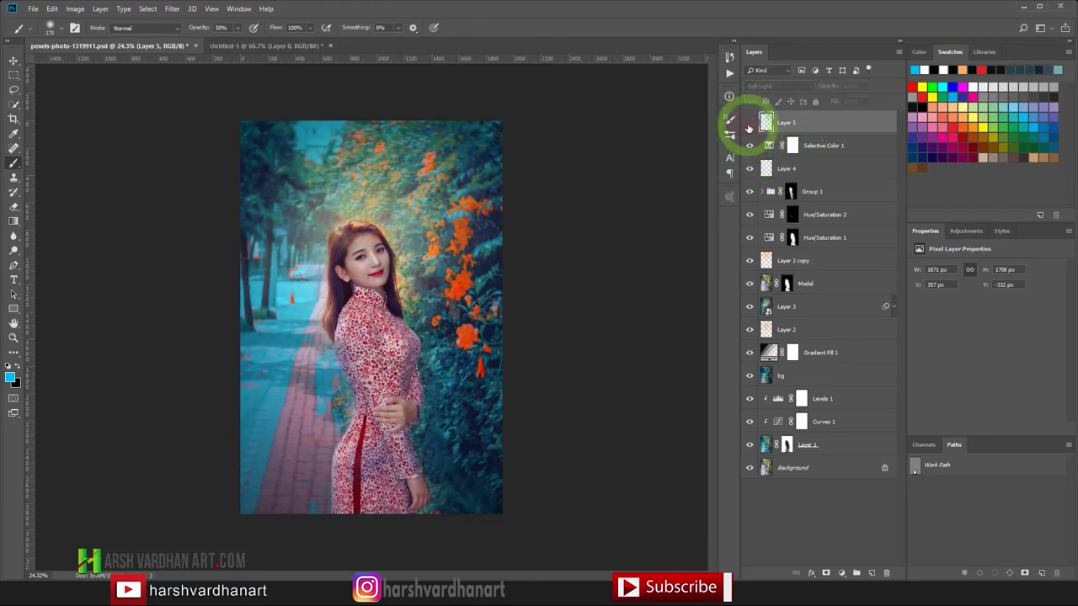
left_click(749, 124)
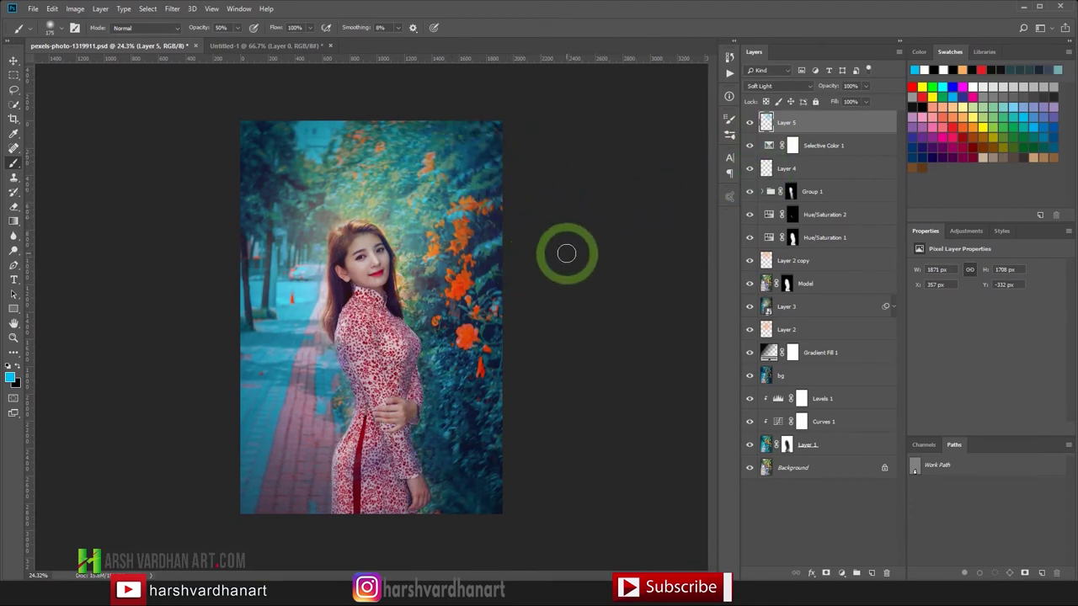
Crop the photo to a 4:5 (8:10) ratio, shifting the image upward in the frame.
key("c")
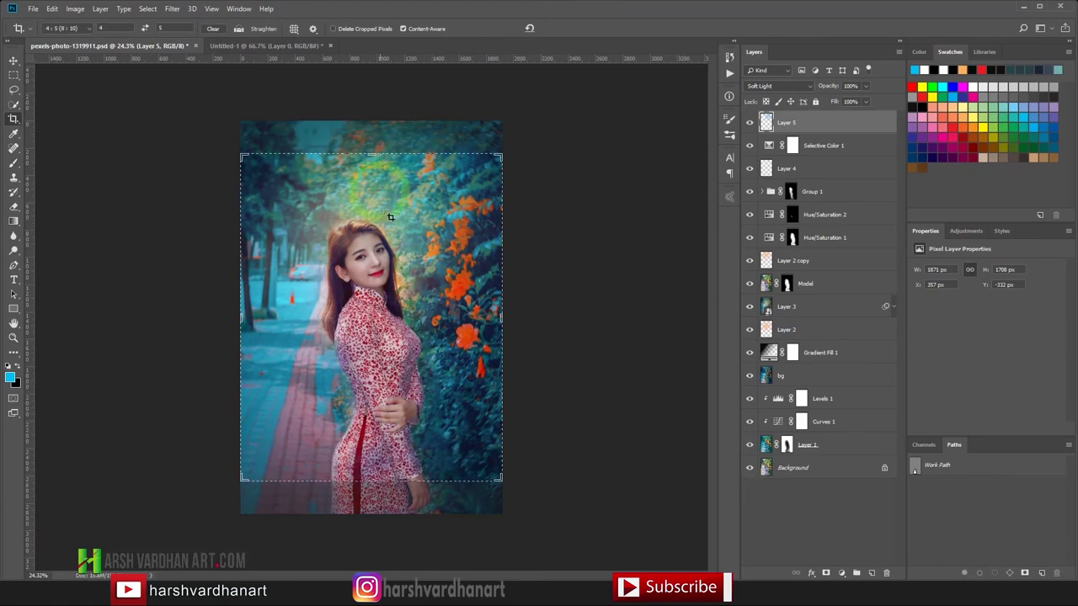
left_click(67, 28)
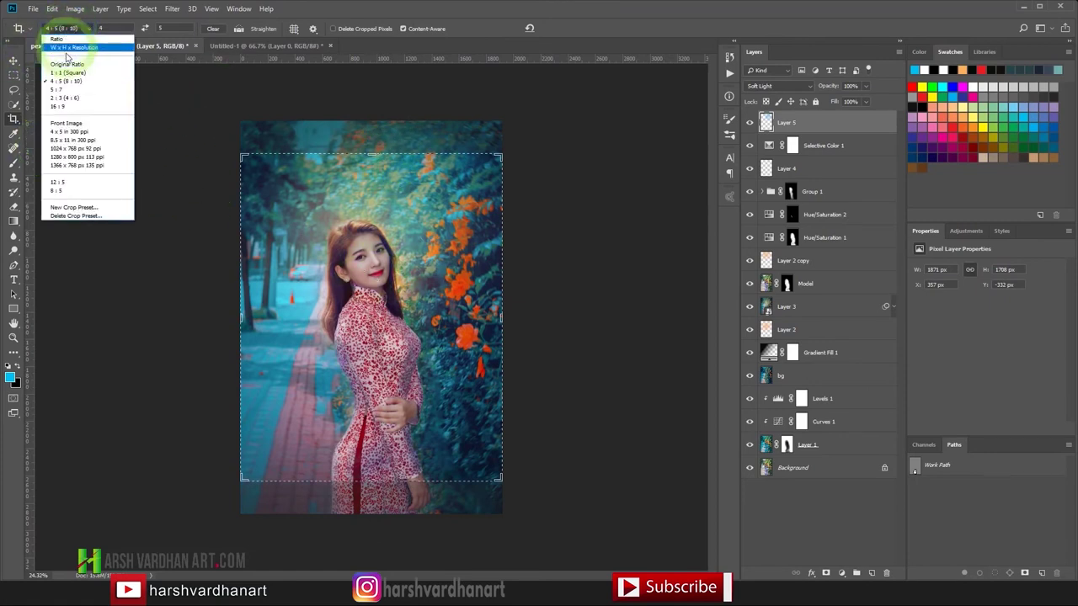
left_click(72, 85)
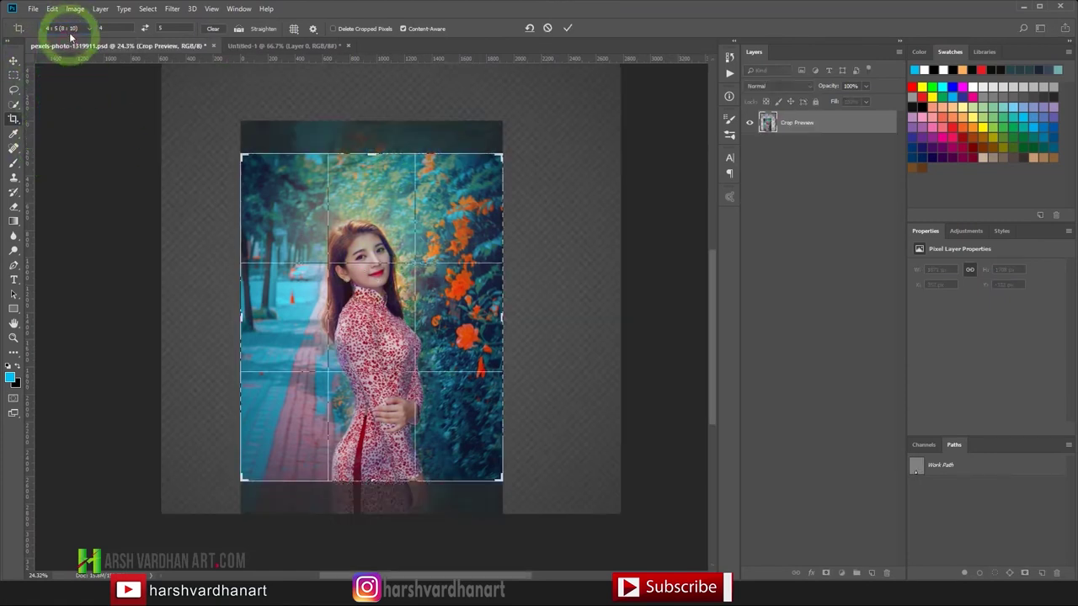
left_click(68, 28)
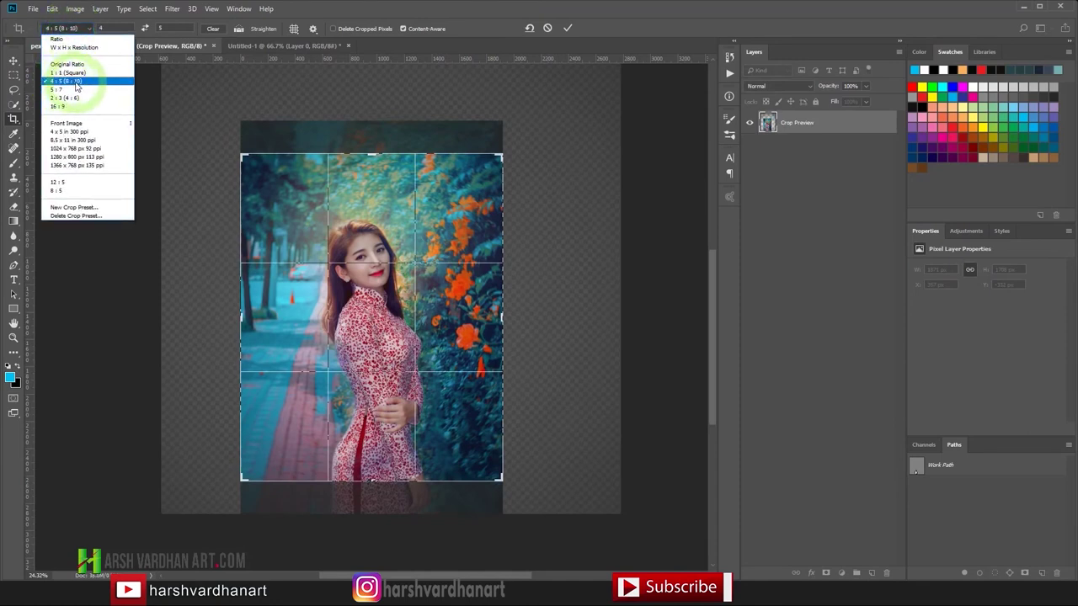
left_click(76, 87)
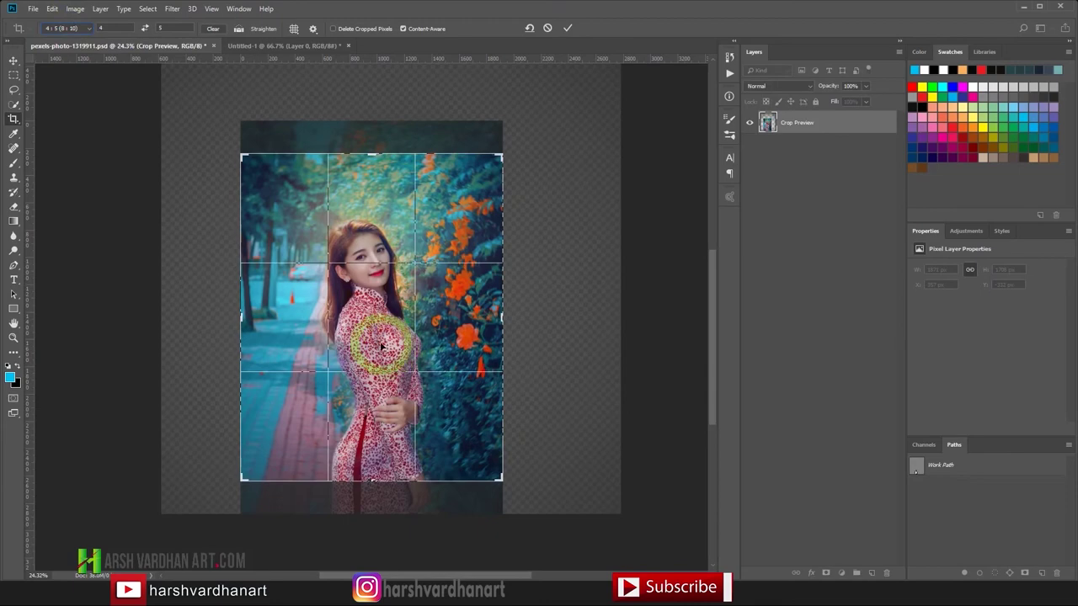
left_click_drag(381, 346, 413, 299)
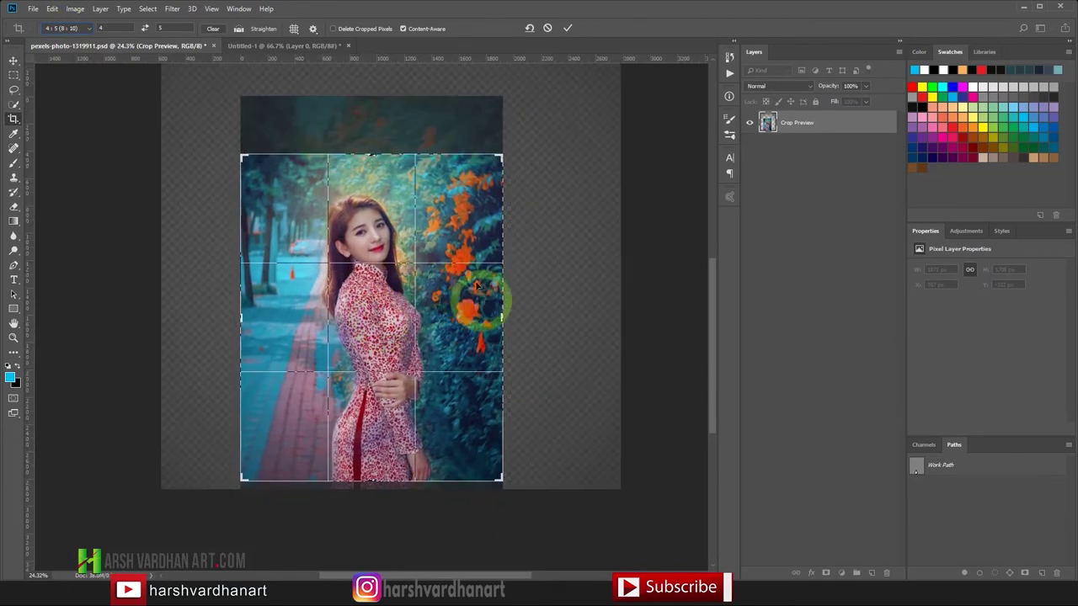
left_click(569, 29)
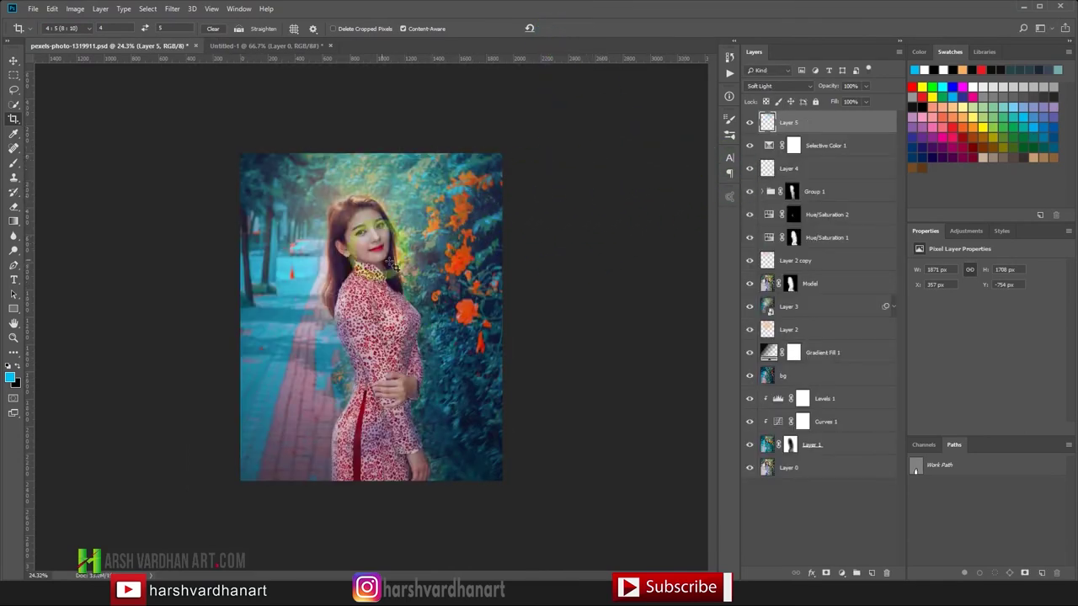
Add a Curves adjustment layer on top and lift the curve to brighten the photo.
key("v")
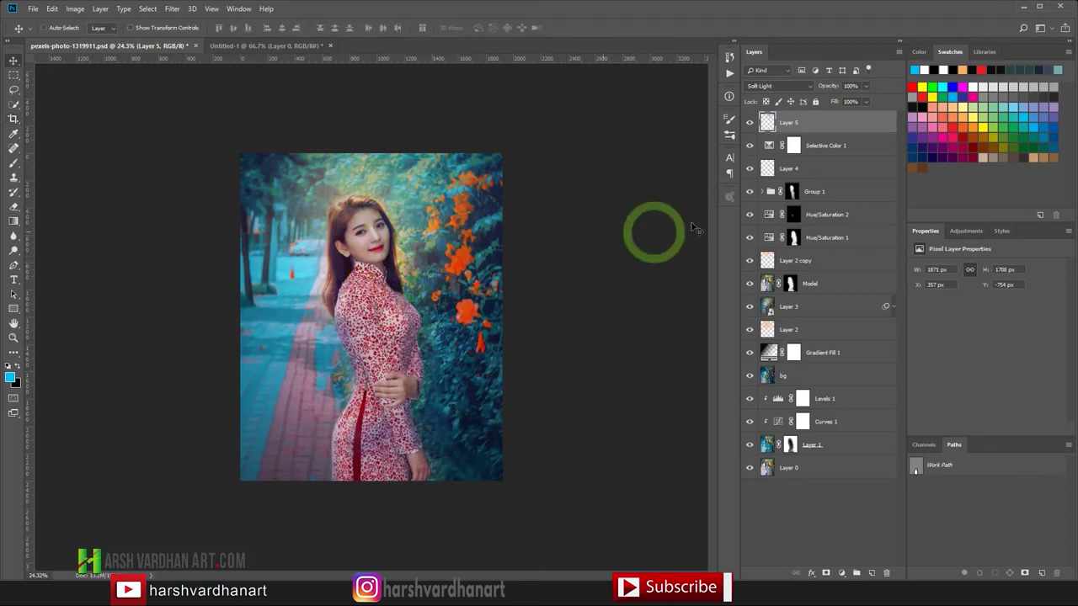
left_click(966, 232)
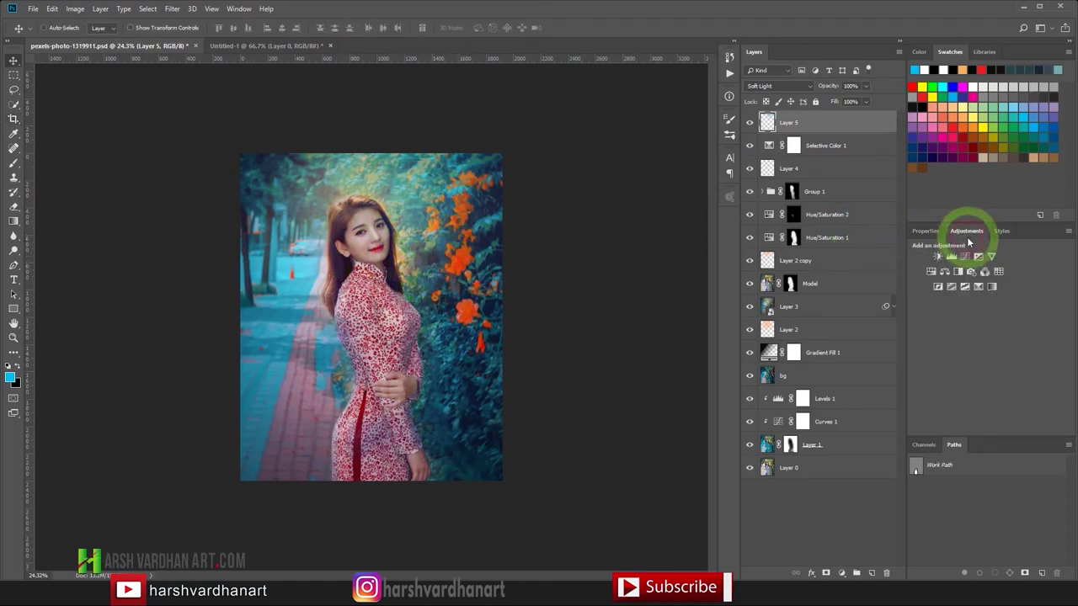
left_click(995, 355)
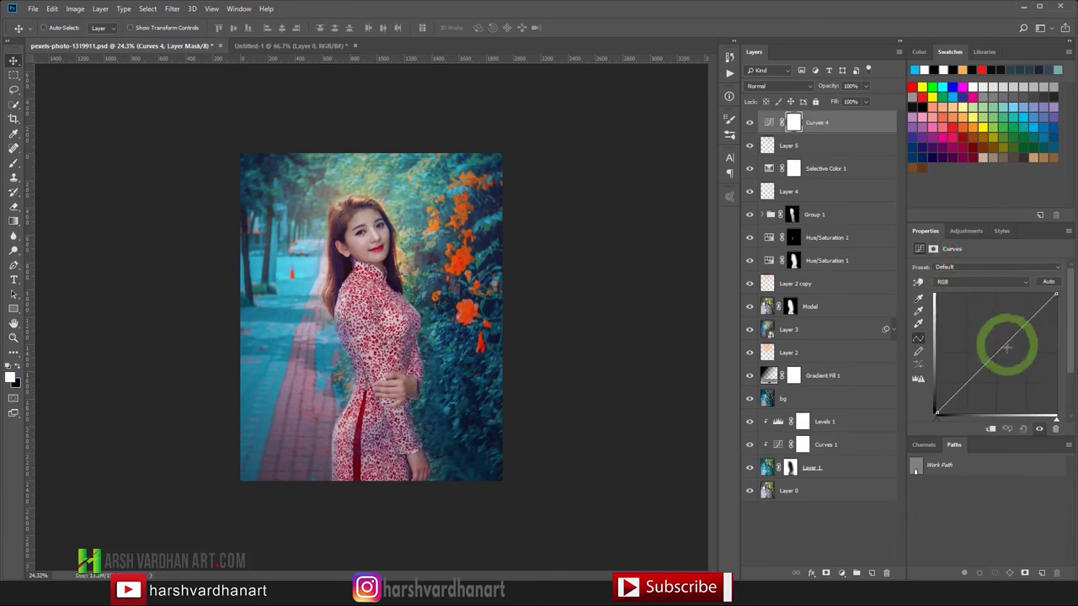
left_click_drag(996, 354, 986, 347)
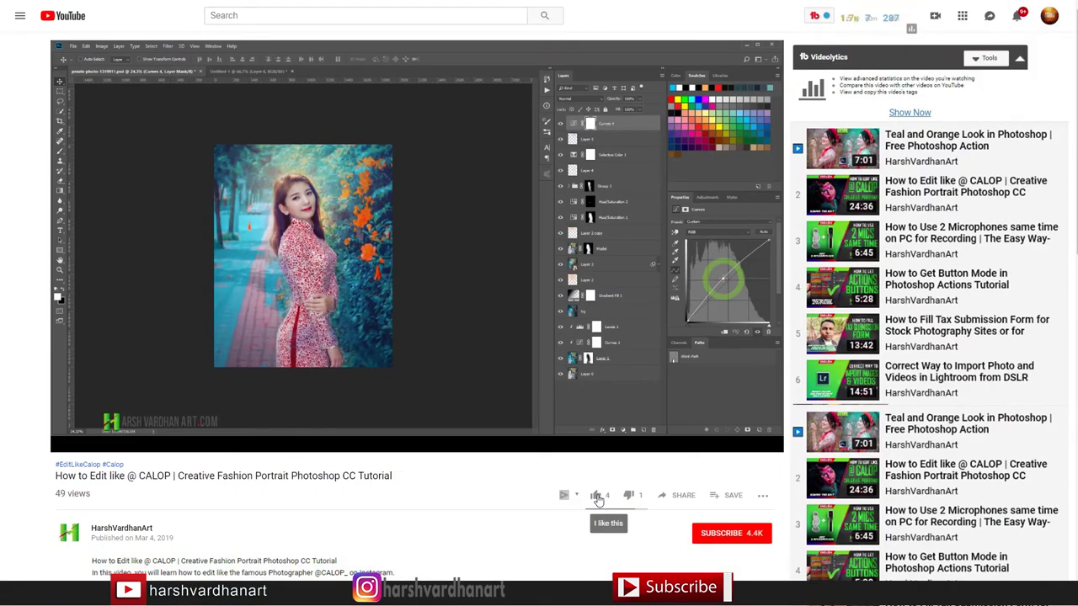
left_click(596, 497)
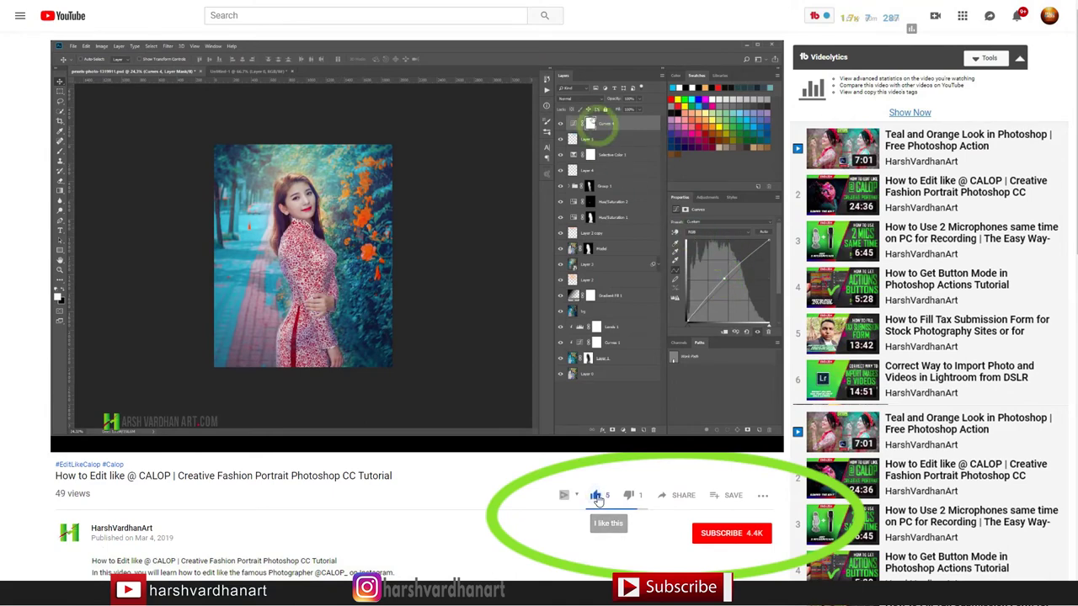
left_click(731, 535)
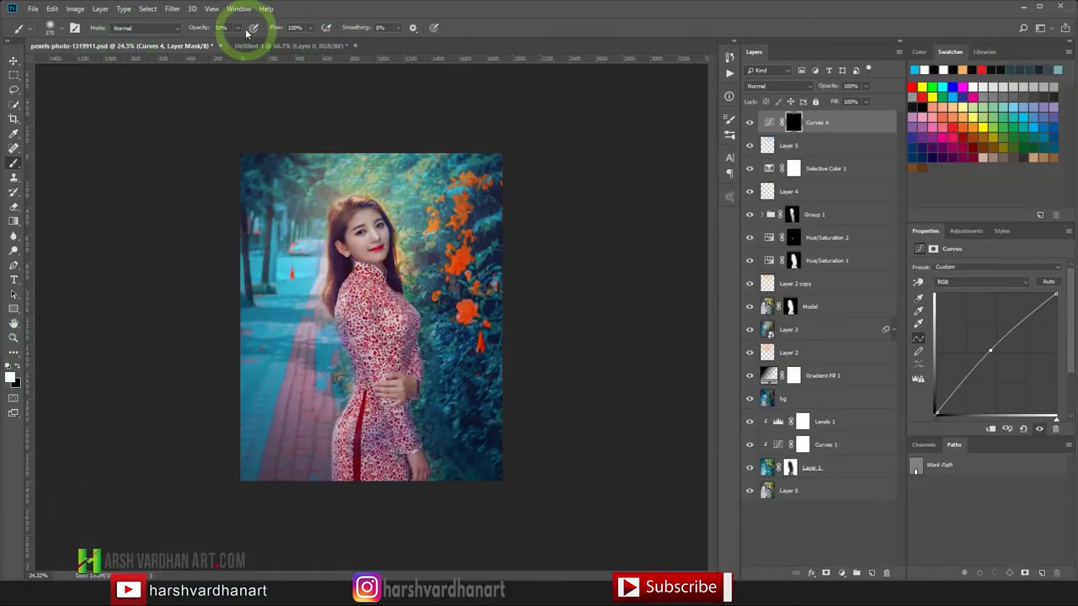
Paint the Curves 4 brightening onto the model's shoulder and compare before and after.
mouse_move(347, 278)
left_mouse_down()
mouse_move(366, 227)
mouse_move(379, 251)
mouse_move(364, 237)
mouse_move(375, 223)
mouse_move(360, 272)
mouse_move(369, 263)
mouse_move(386, 278)
mouse_move(360, 237)
mouse_move(373, 239)
mouse_move(362, 240)
mouse_move(359, 280)
mouse_move(367, 289)
mouse_move(358, 242)
mouse_move(371, 242)
mouse_move(381, 274)
mouse_move(367, 236)
left_mouse_up()
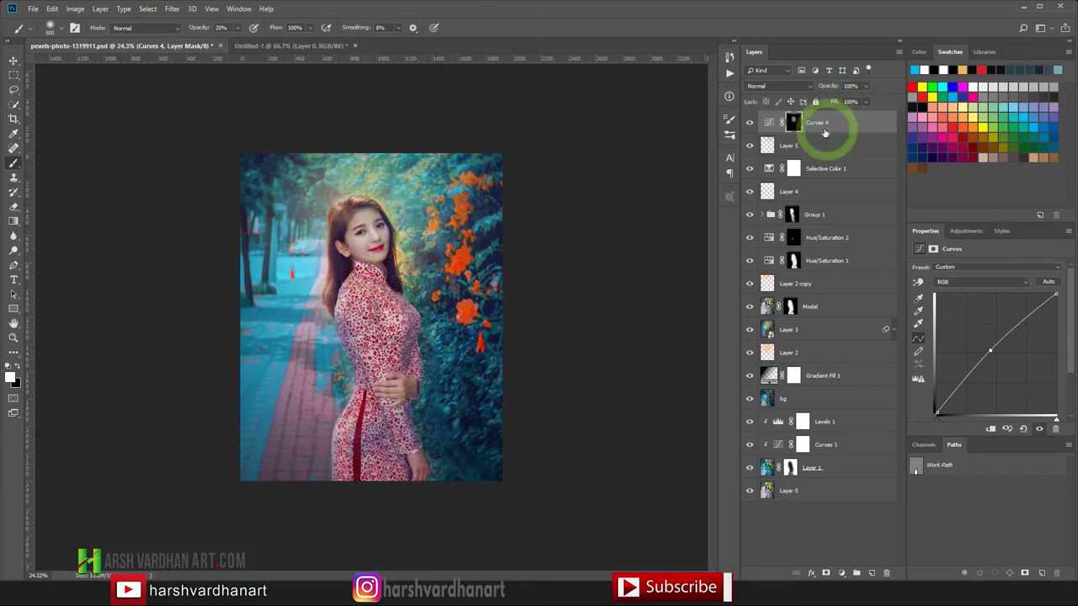
left_click(750, 123)
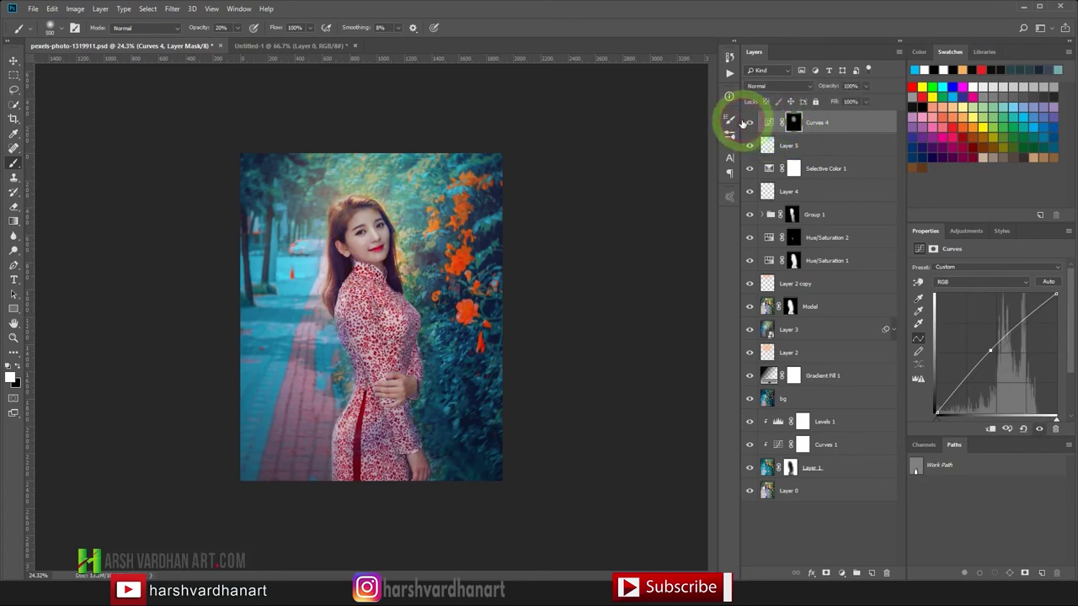
left_click(749, 123)
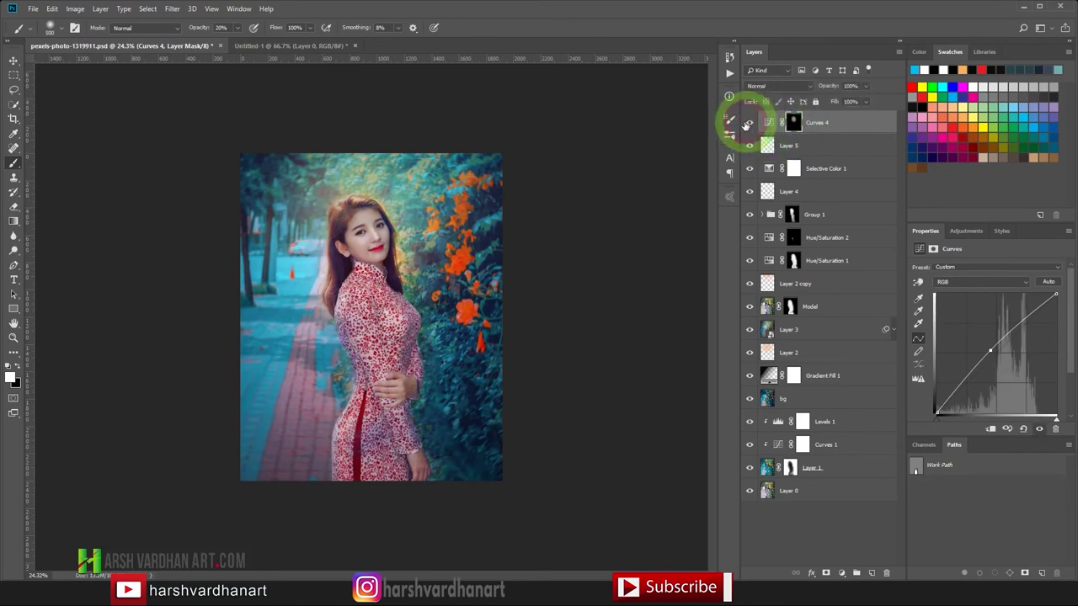
left_click(746, 124)
Paint brightening onto the waist and top-right foliage, then add empty Layer 6 above.
mouse_move(396, 385)
left_mouse_down()
mouse_move(421, 373)
mouse_move(395, 385)
mouse_move(429, 440)
left_mouse_up()
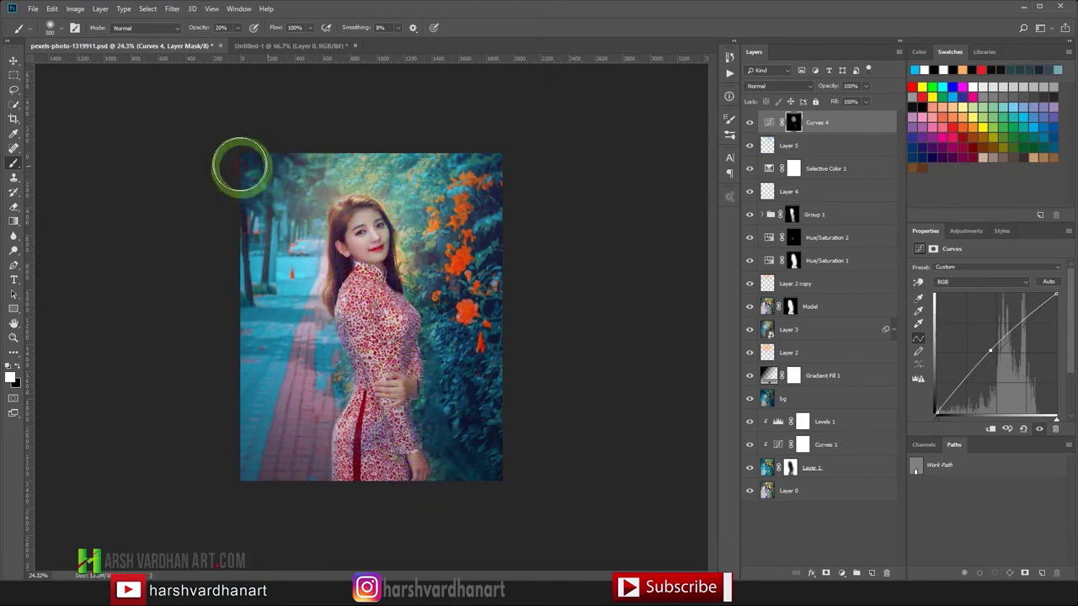
mouse_move(481, 169)
left_mouse_down()
mouse_move(442, 180)
mouse_move(465, 181)
mouse_move(438, 205)
mouse_move(484, 156)
mouse_move(440, 167)
mouse_move(288, 151)
mouse_move(519, 148)
mouse_move(471, 171)
mouse_move(476, 160)
mouse_move(383, 143)
mouse_move(237, 146)
mouse_move(334, 137)
mouse_move(517, 135)
left_mouse_up()
key("bracketright")
key("bracketright")
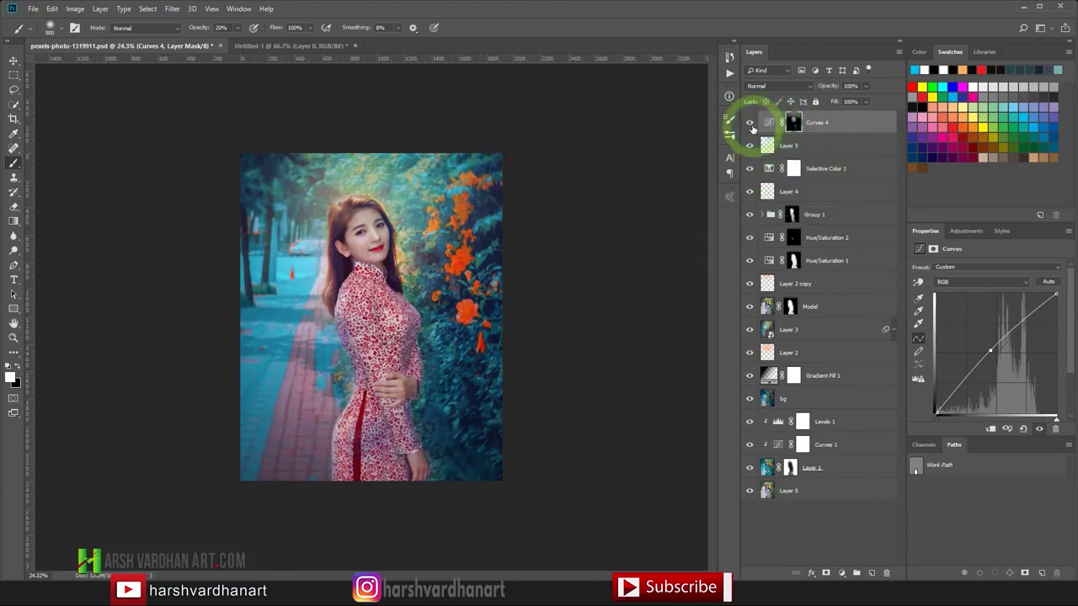
left_click(749, 123)
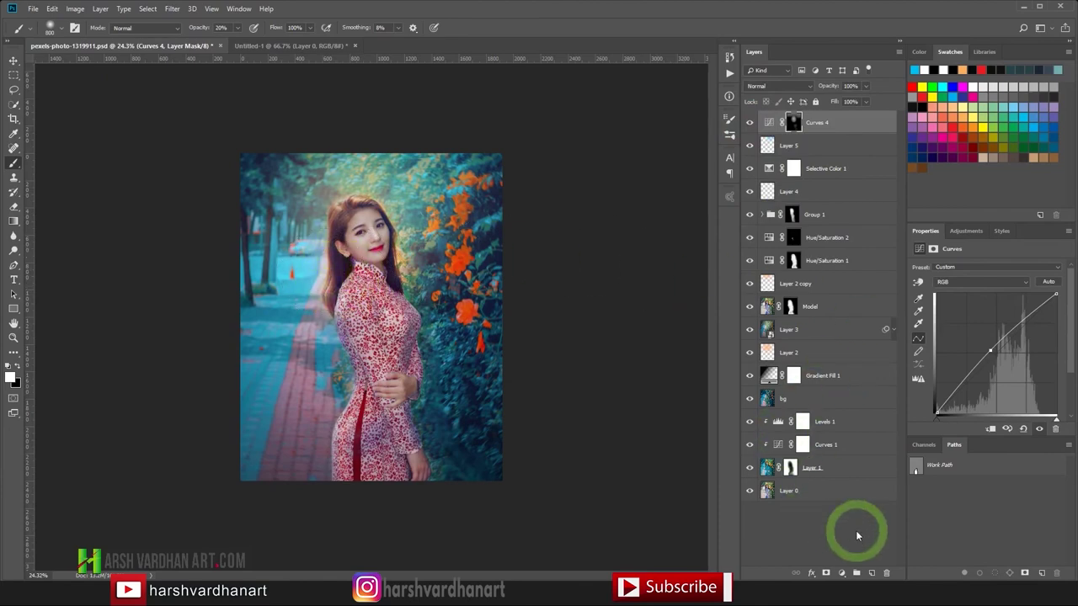
left_click(876, 576)
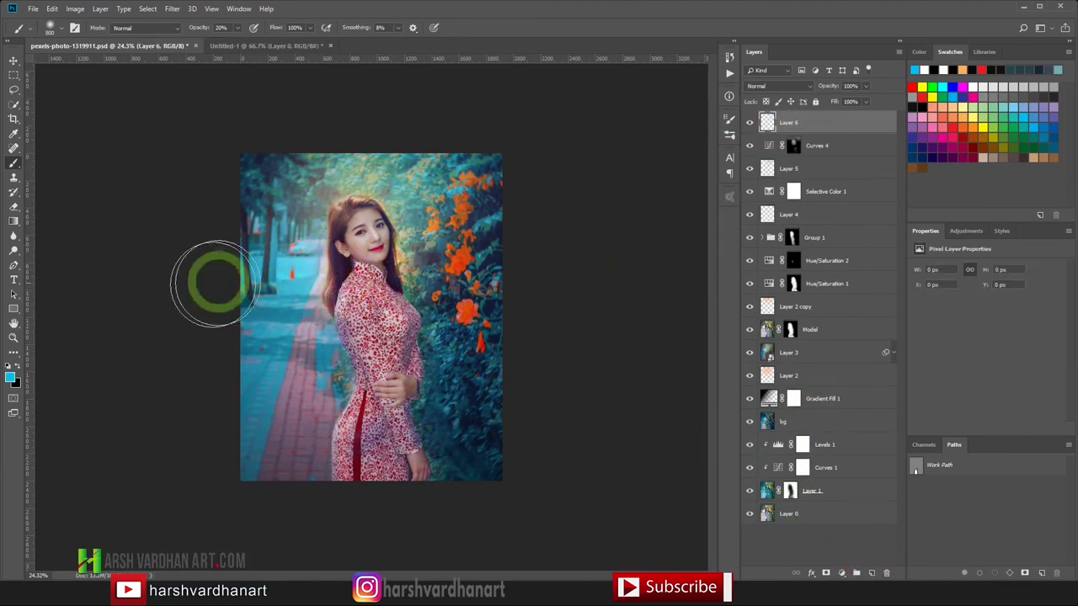
Zoom in on the lane and choose the Spot Healing Brush with Sample All Layers.
left_click(274, 276, "alt")
left_click_drag(285, 276, 14, 160)
left_click(16, 150)
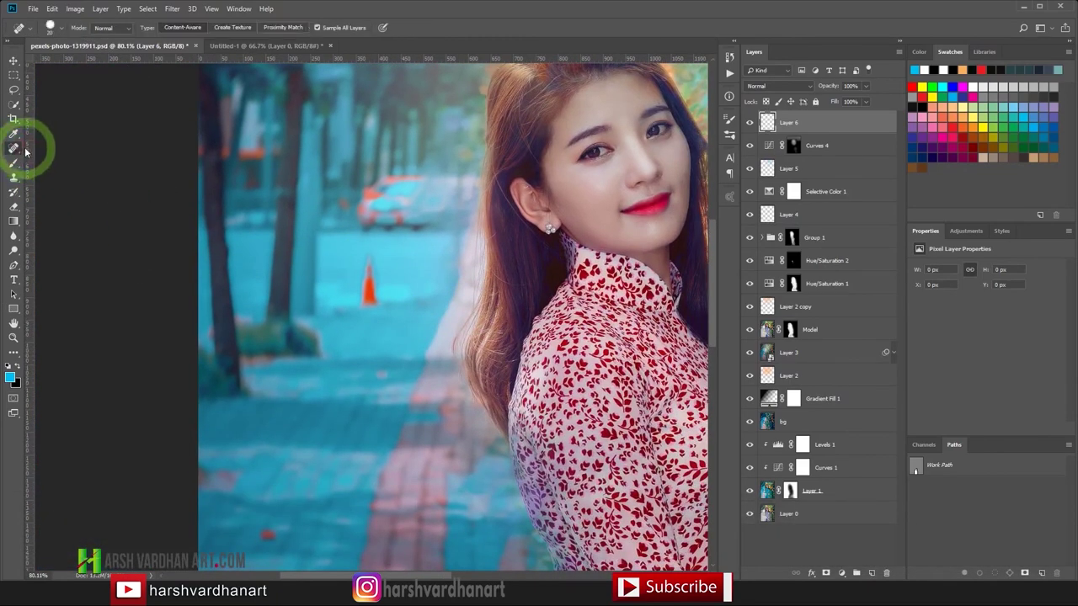
left_click(317, 28)
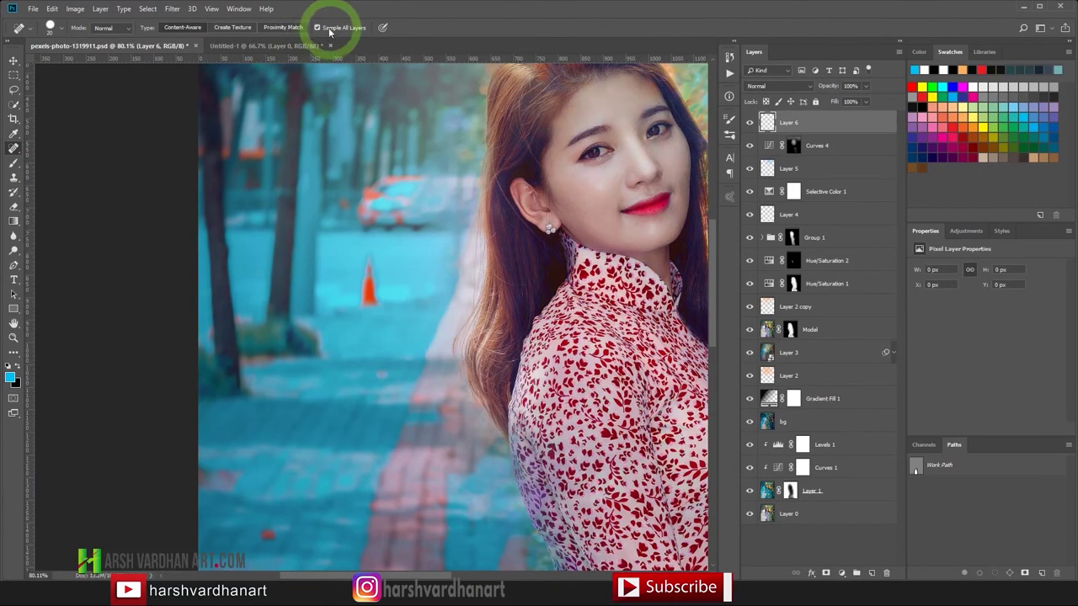
Heal away the orange cone, the parked car and a dark pavement spot.
left_click(370, 247)
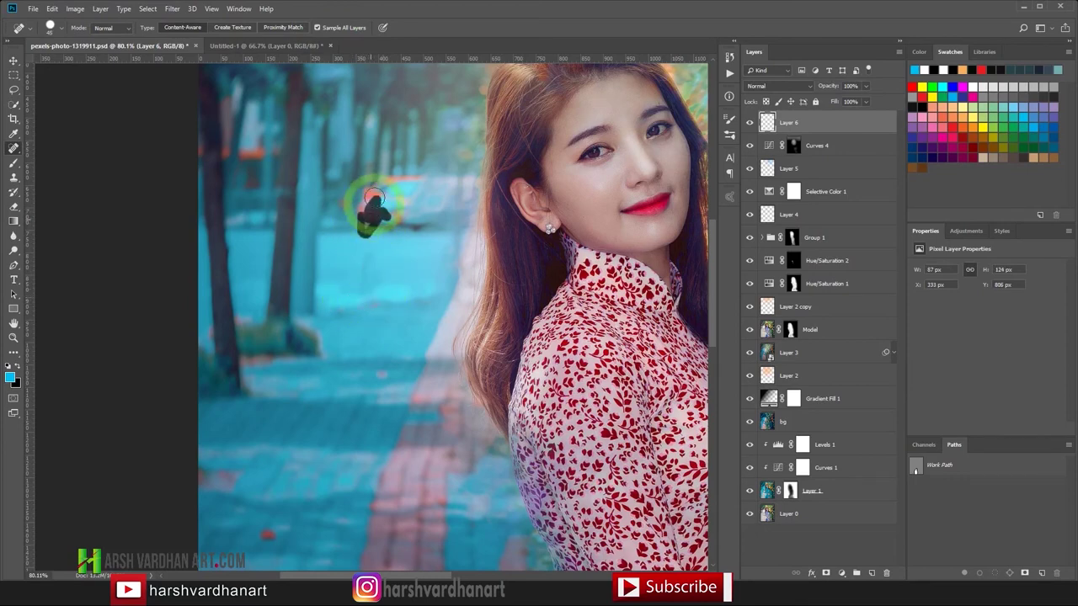
mouse_move(374, 197)
left_mouse_down()
mouse_move(363, 222)
mouse_move(398, 182)
mouse_move(379, 181)
mouse_move(423, 173)
mouse_move(366, 215)
mouse_move(365, 226)
mouse_move(401, 192)
mouse_move(375, 225)
mouse_move(383, 215)
mouse_move(409, 224)
mouse_move(383, 221)
left_mouse_up()
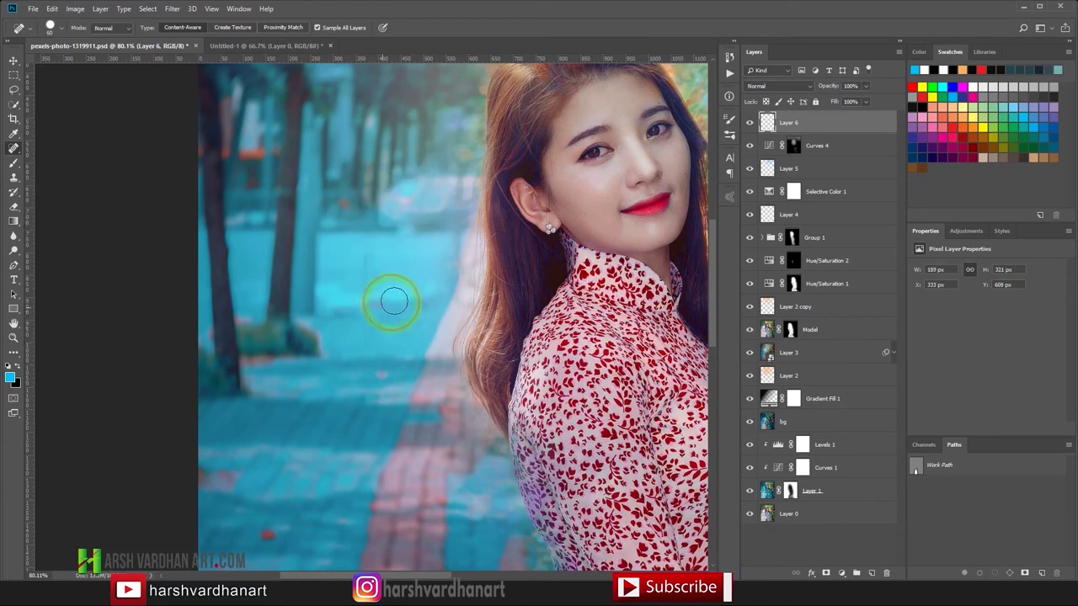
left_click_drag(368, 263, 371, 258)
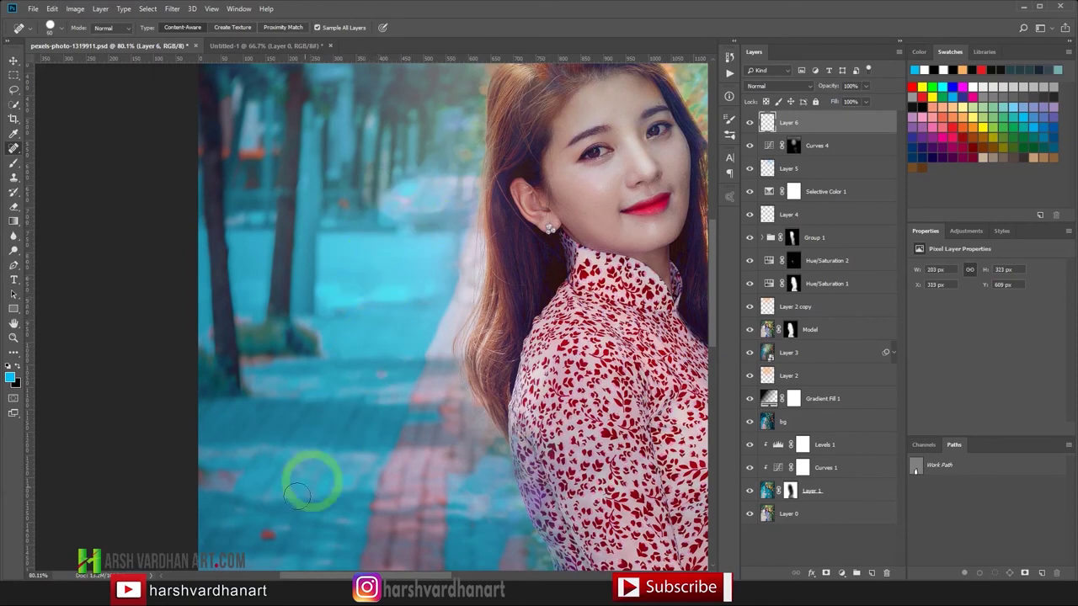
left_click_drag(267, 527, 270, 525)
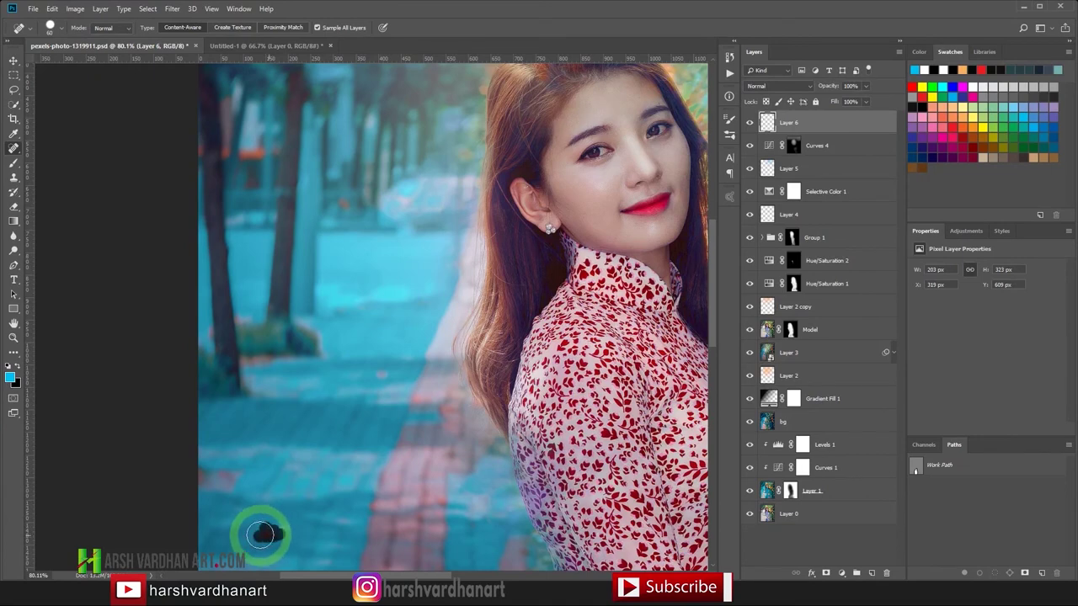
Heal the remaining blemishes on the pavement lower down the lane.
left_click_drag(282, 440, 308, 323)
mouse_move(253, 379)
left_mouse_down()
mouse_move(269, 370)
mouse_move(233, 380)
mouse_move(275, 376)
left_mouse_up()
mouse_move(277, 461)
left_mouse_down()
mouse_move(228, 472)
mouse_move(281, 477)
mouse_move(306, 450)
left_mouse_up()
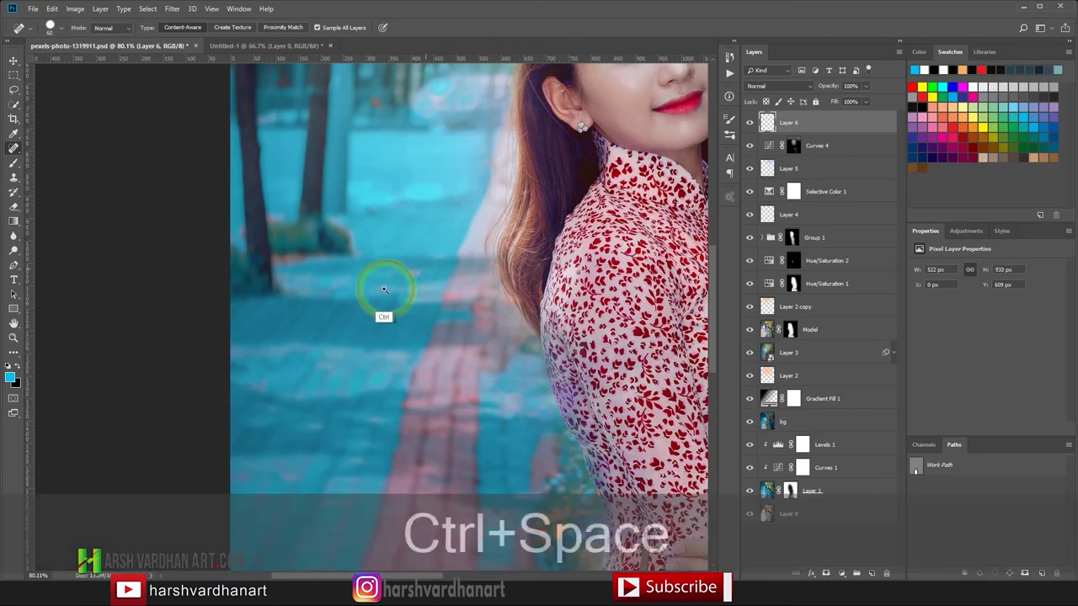
left_click_drag(385, 288, 385, 362)
mouse_move(330, 330)
left_mouse_down()
mouse_move(380, 373)
mouse_move(396, 371)
left_mouse_up()
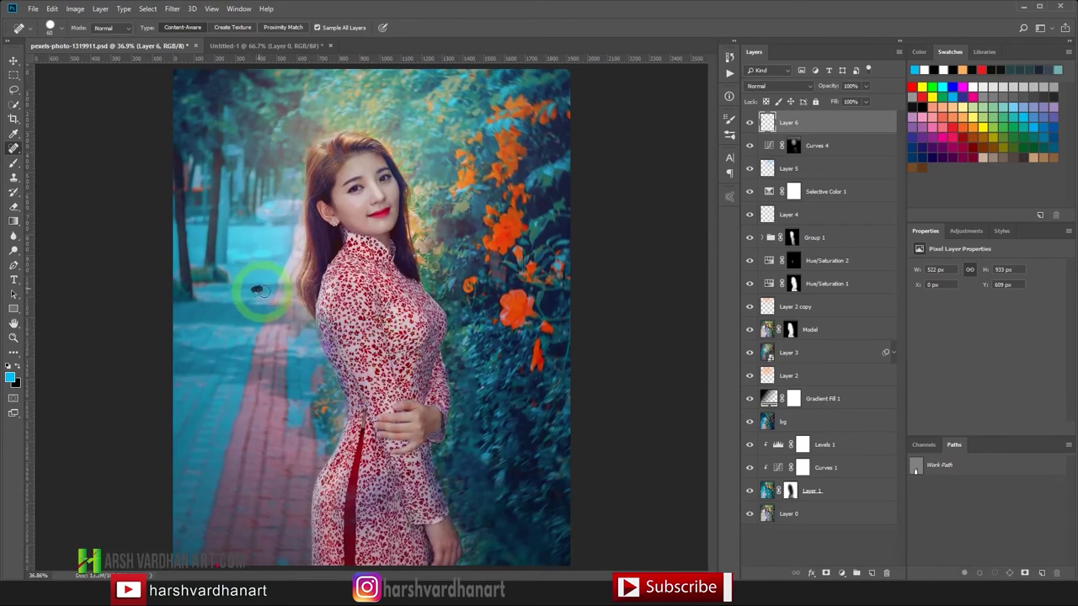
Toggle Layer 6 on and off to compare the retouched lane with the original.
left_click(750, 123)
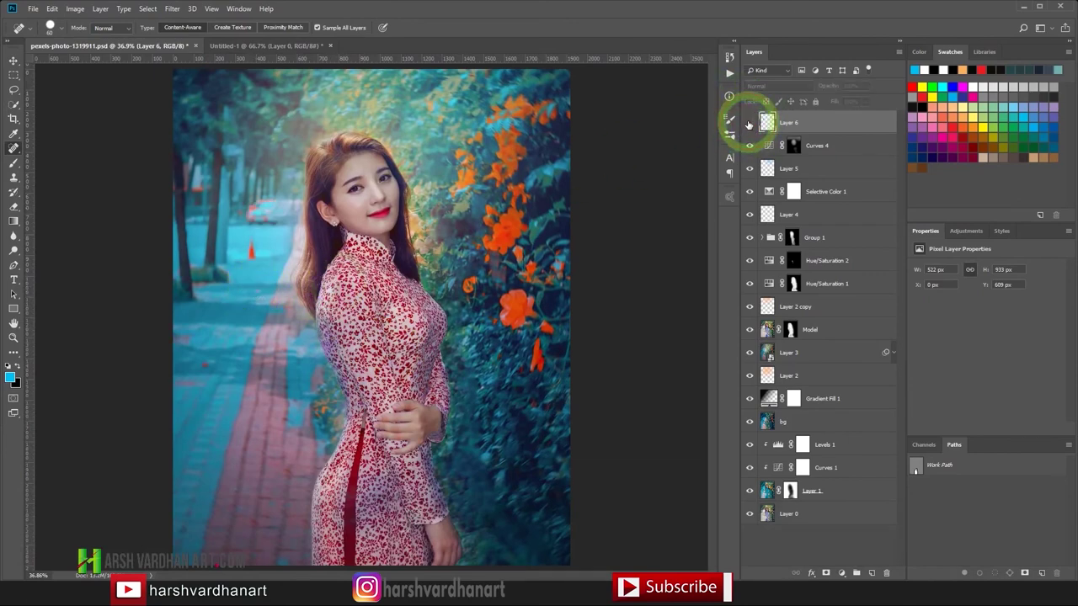
left_click(750, 123)
left_click(750, 123)
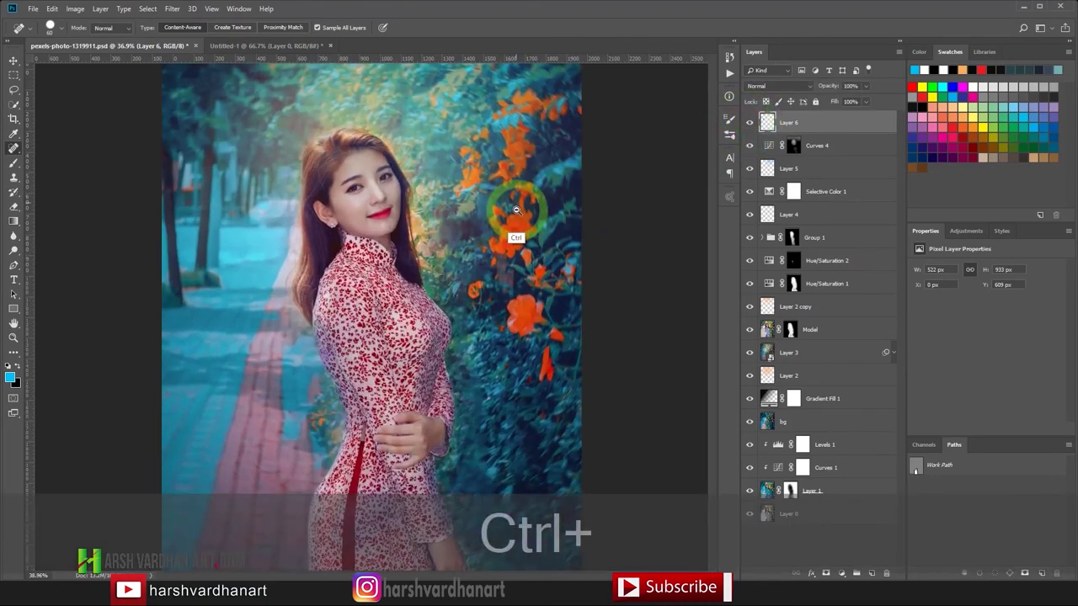
left_click(630, 579)
left_click(629, 579)
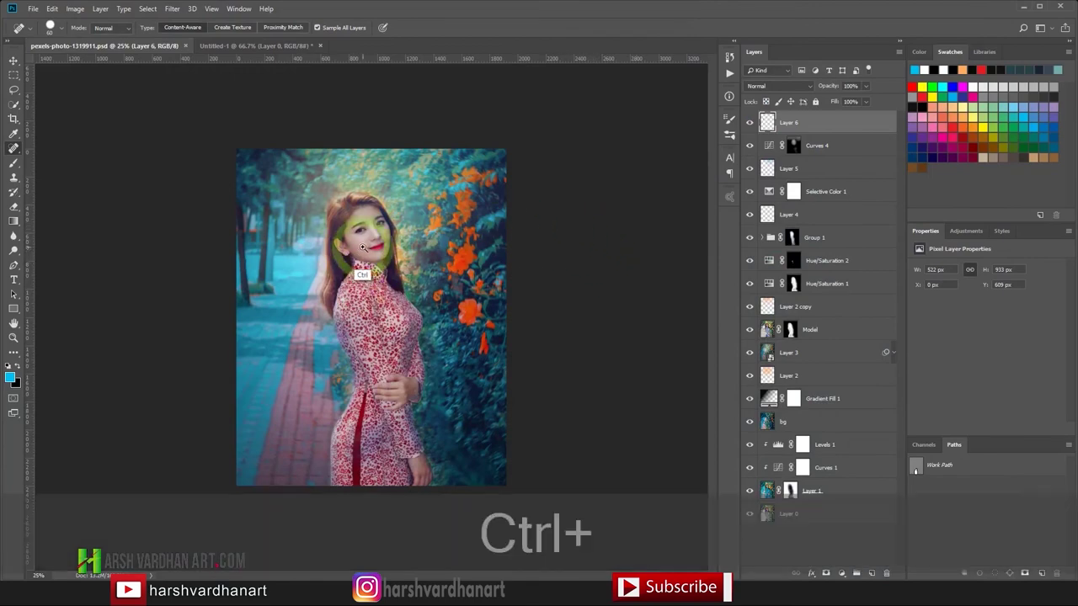
scroll(387, 257, "up", 5)
scroll(381, 268, "down", 4)
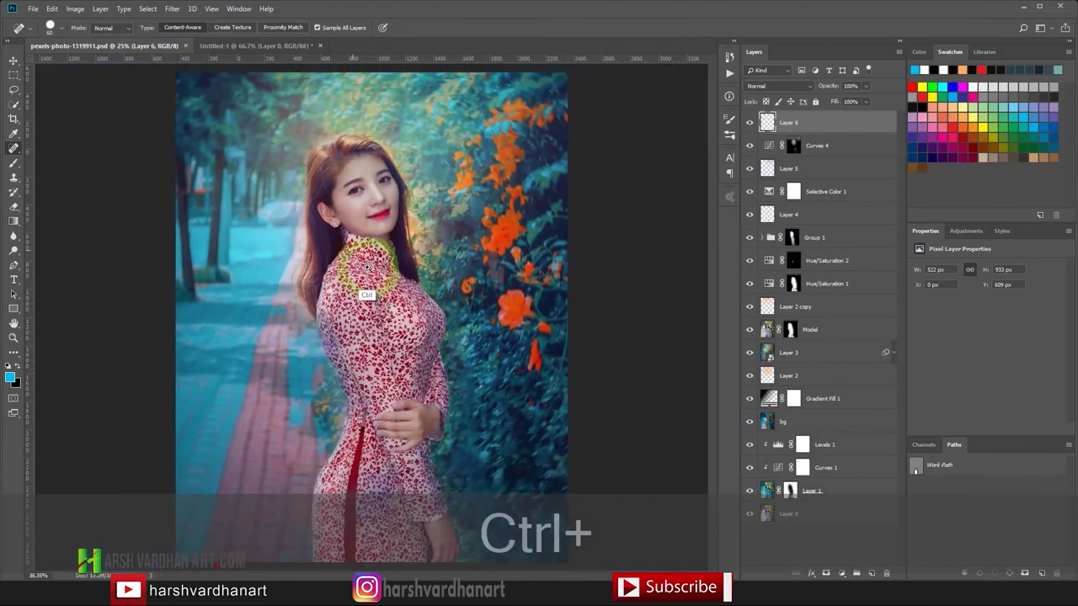
scroll(371, 268, "up", 2)
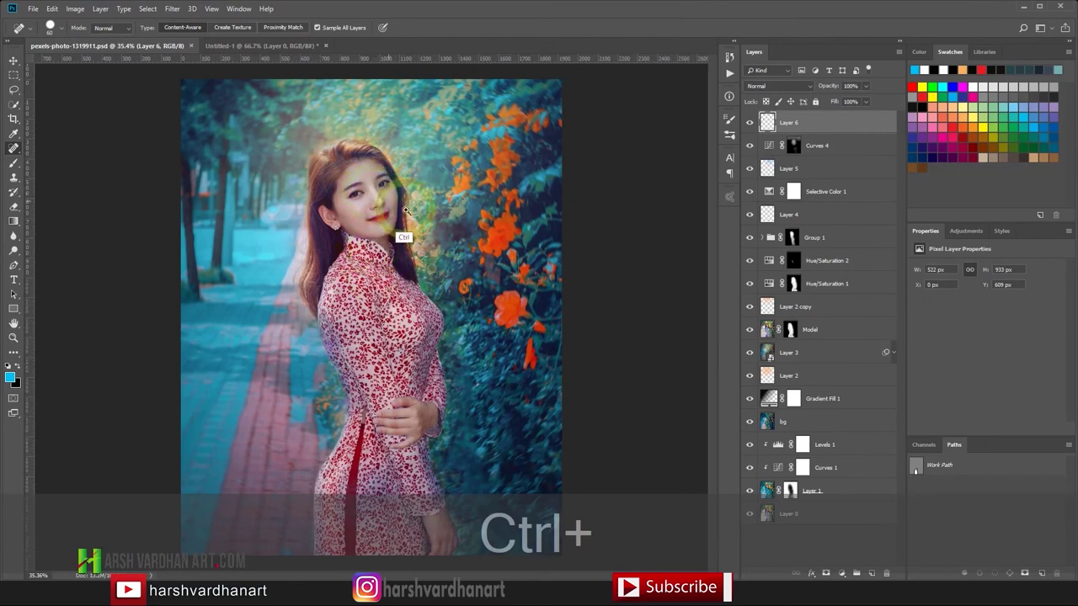
scroll(383, 193, "up", 3)
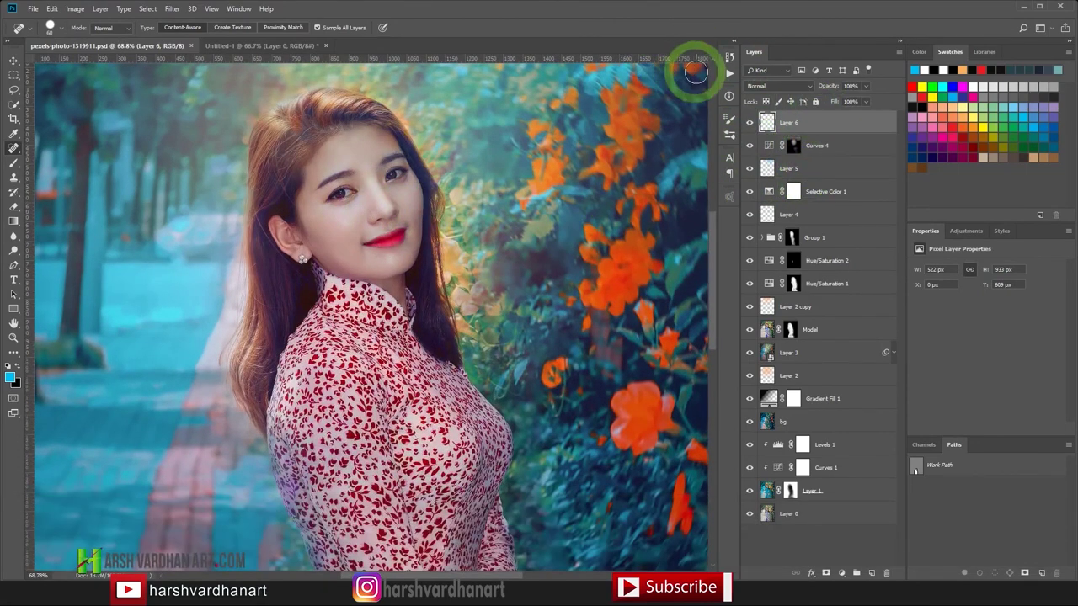
Run the Dodge & Burn action to build the D&B group and target the Burn mask.
left_click(730, 75)
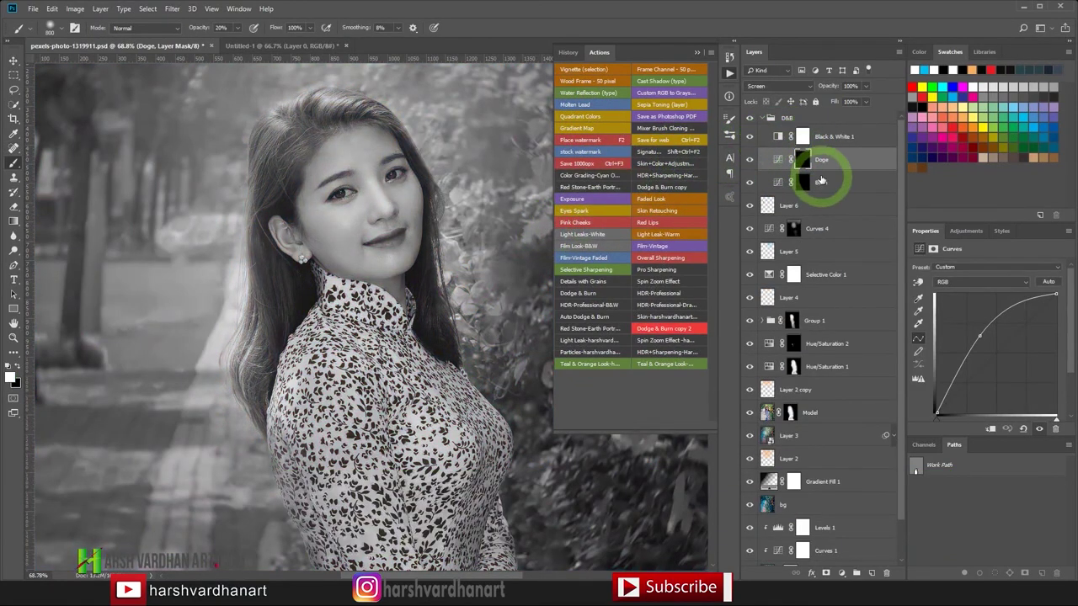
left_click(729, 72)
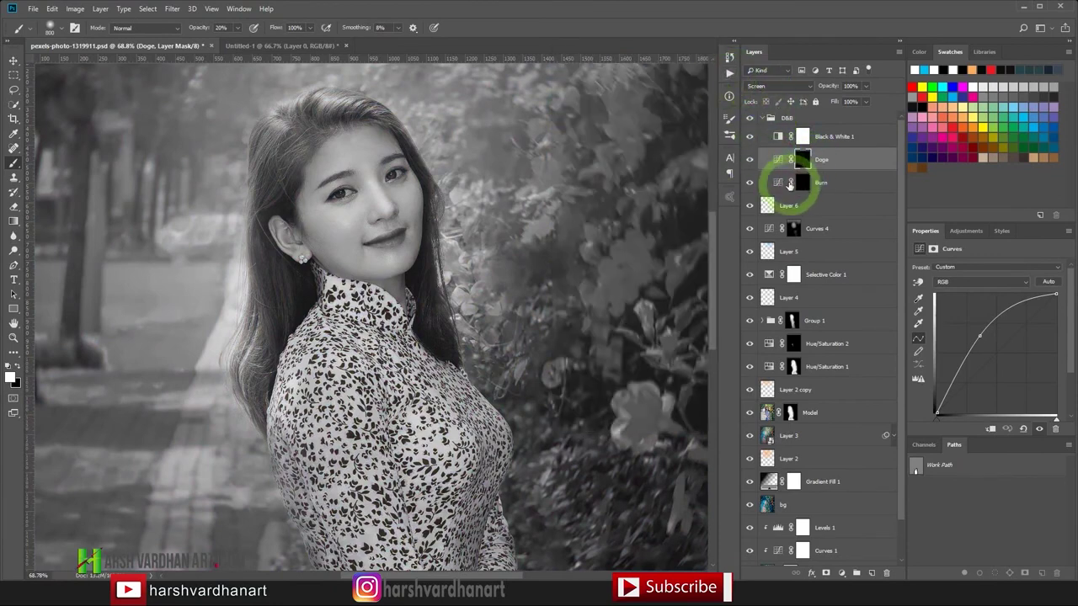
left_click(802, 182)
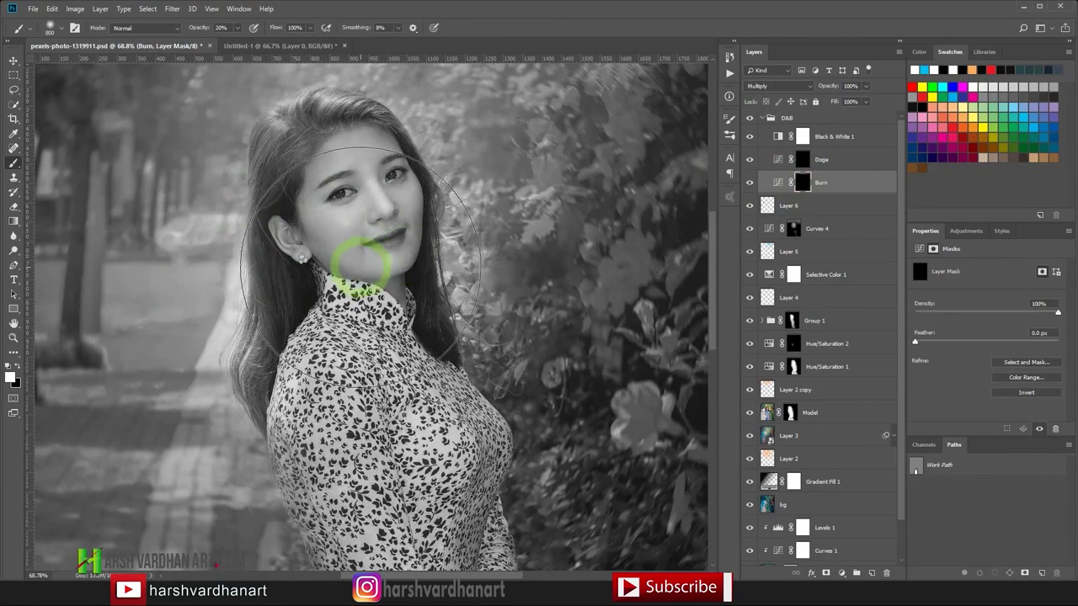
Shrink the brush to 250 and toggle the Black & White 1 preview.
key("bracketleft")
key("bracketleft")
key("bracketleft")
key("bracketleft")
key("bracketleft")
key("bracketleft")
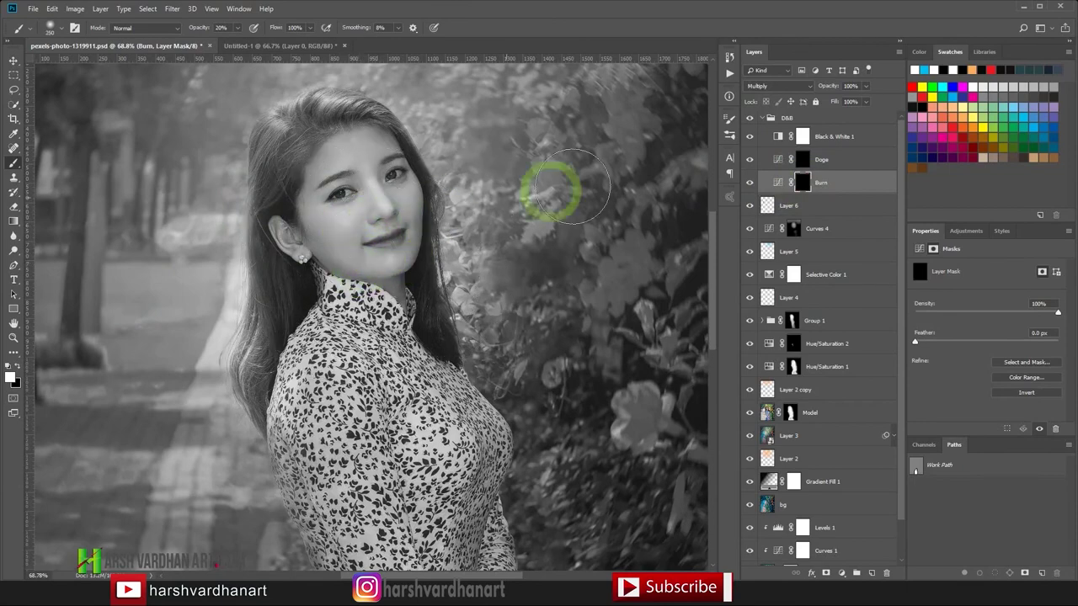
left_click(749, 137)
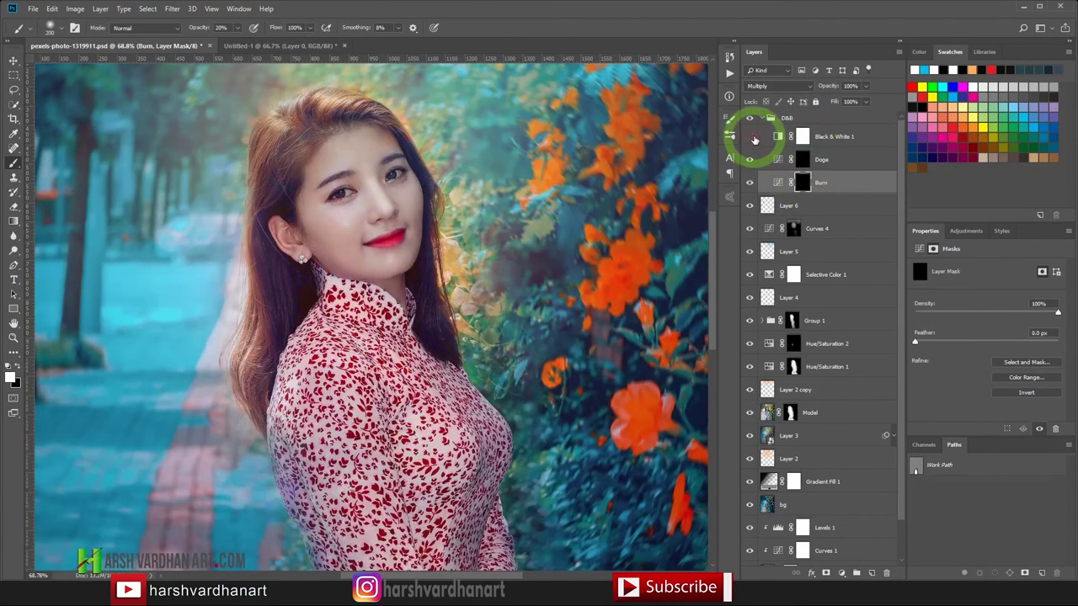
left_click(749, 137)
left_click(750, 137)
left_click(750, 137)
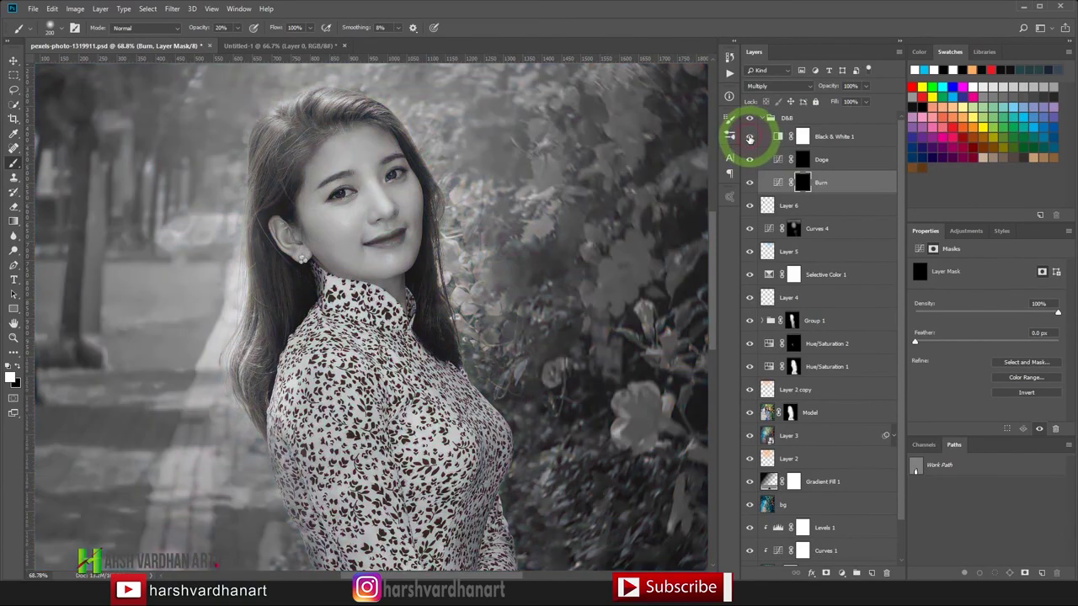
left_click(750, 137)
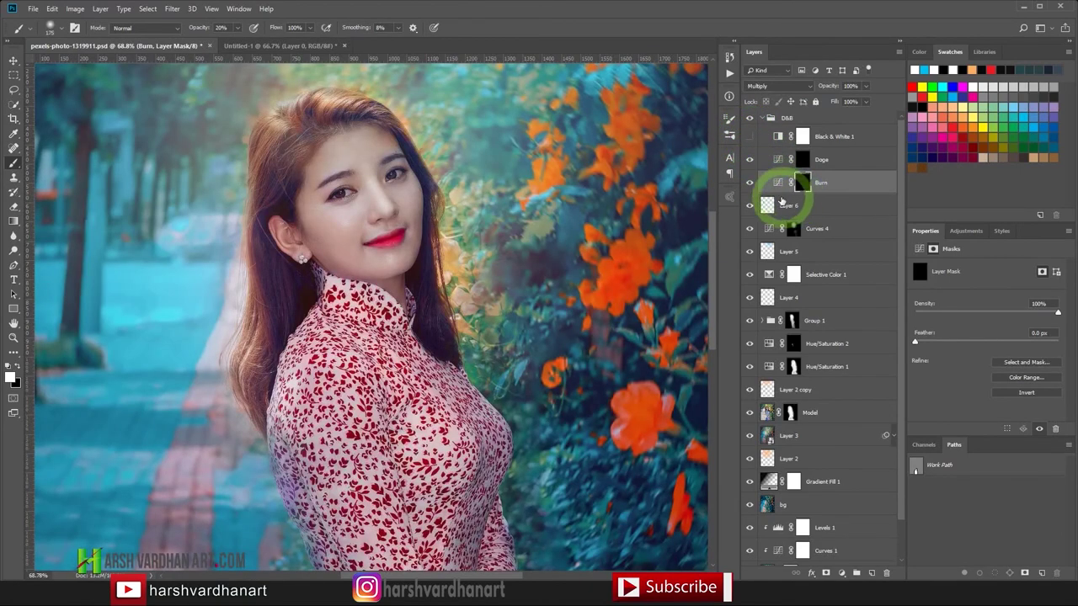
left_click(749, 137)
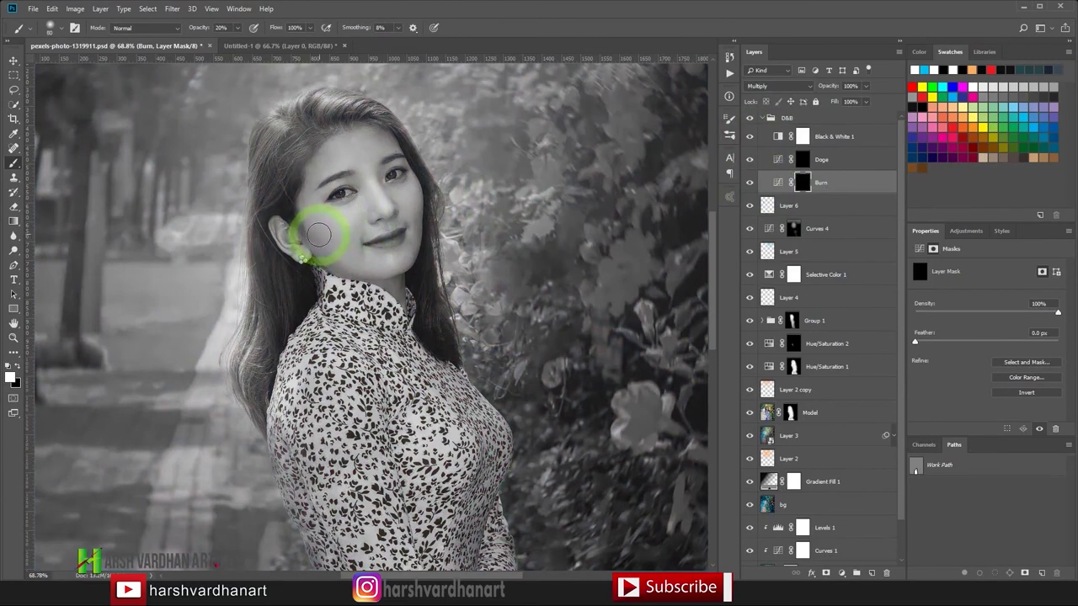
Burn shadows at 10% opacity into the cheek, hair and jaw down to the collar.
left_click_drag(342, 247, 319, 245)
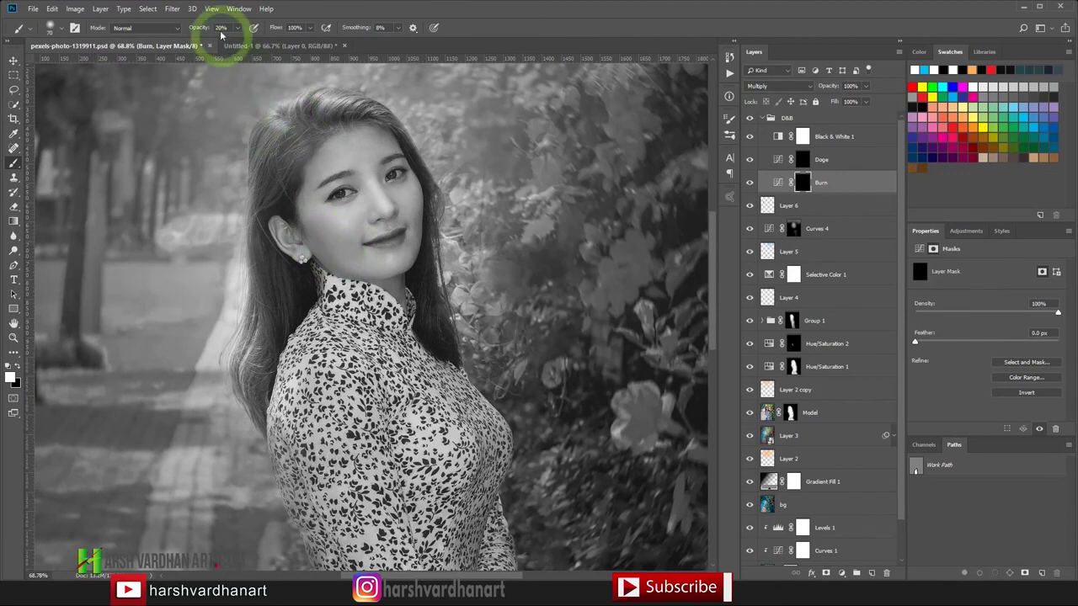
key("1")
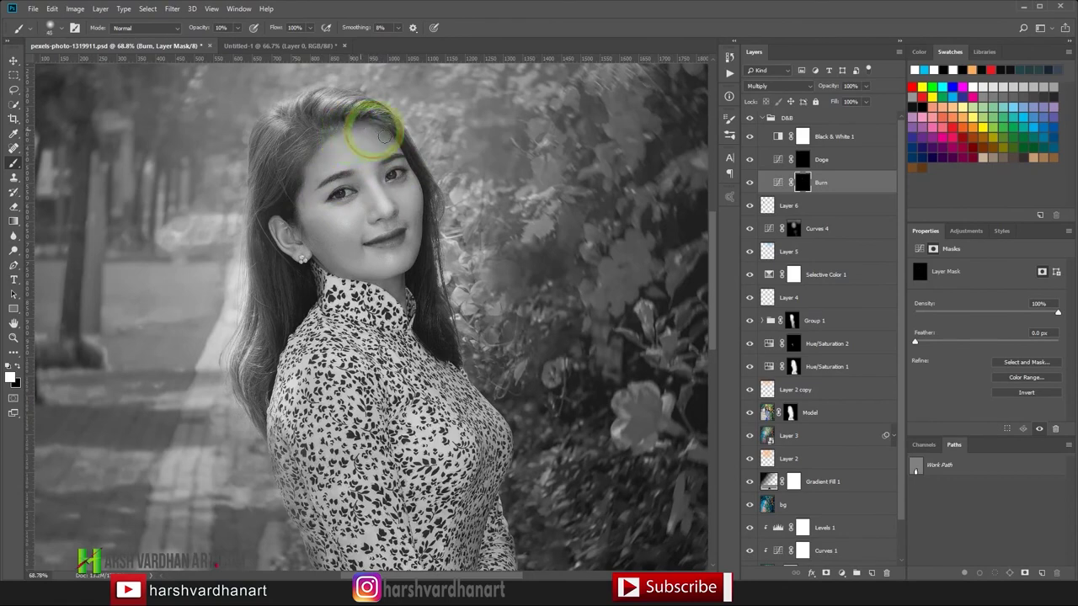
left_click_drag(385, 136, 382, 132)
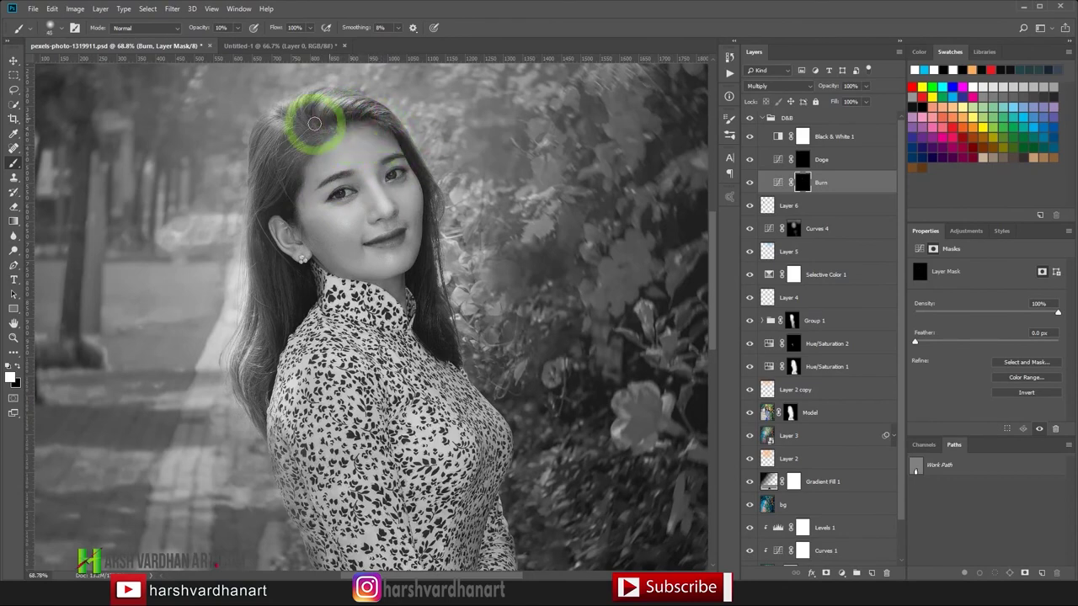
left_click_drag(314, 124, 320, 128)
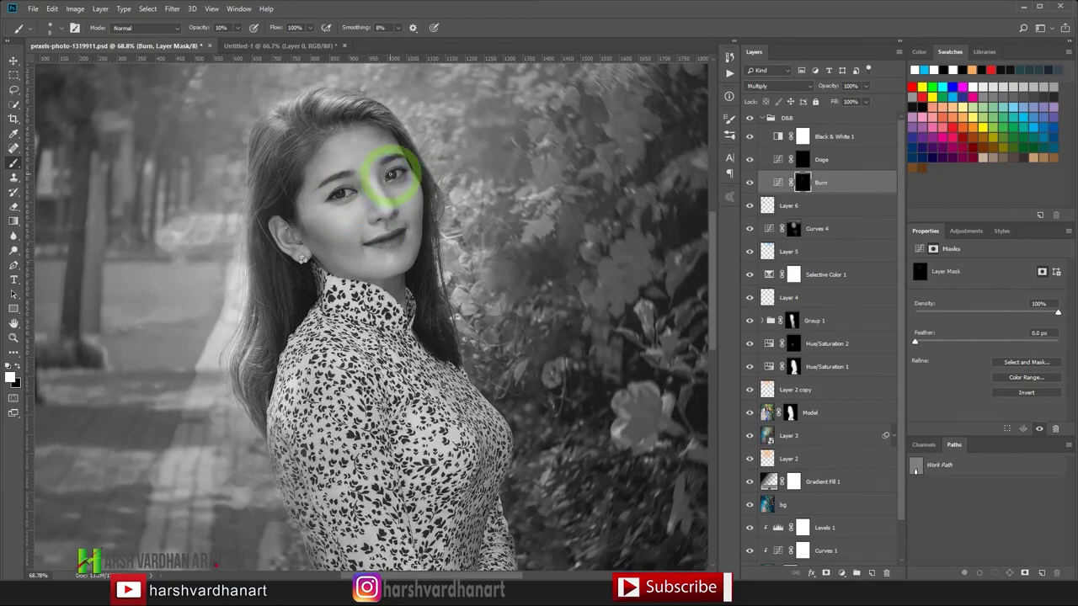
mouse_move(425, 211)
left_mouse_down()
mouse_move(405, 266)
mouse_move(405, 317)
left_mouse_up()
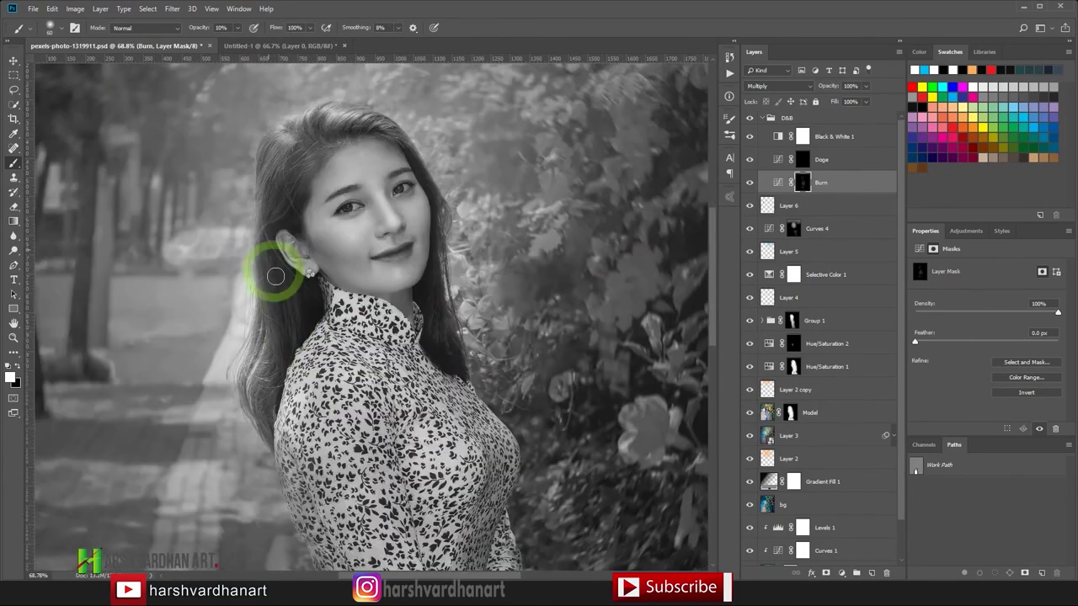
Compare the burn by toggling the Burn and Black & White 1 layers, then target Dodge.
left_click(750, 138)
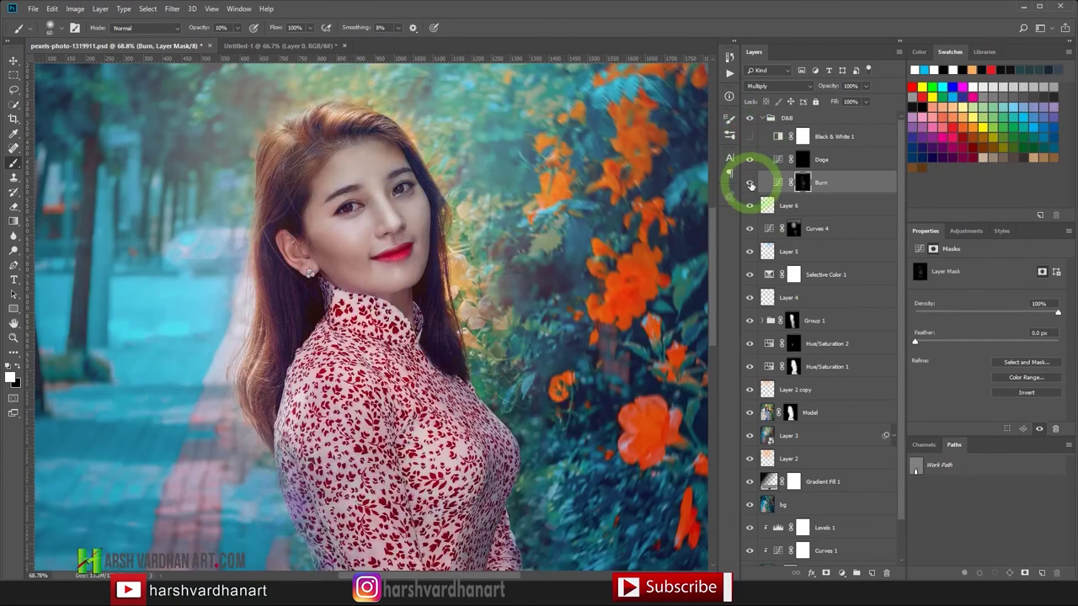
left_click(751, 184)
left_click(749, 184)
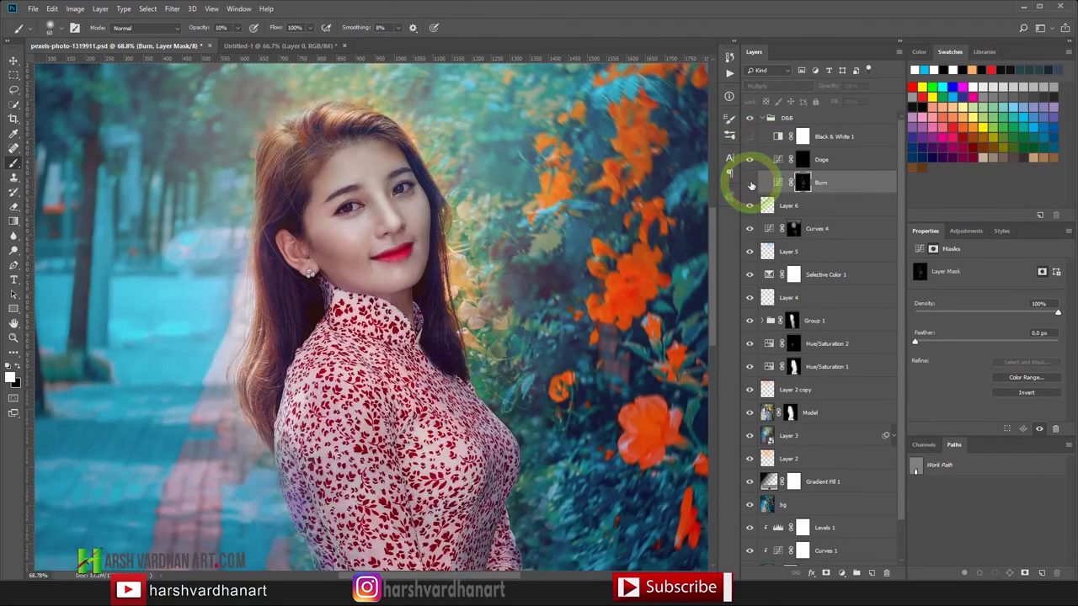
left_click(750, 184)
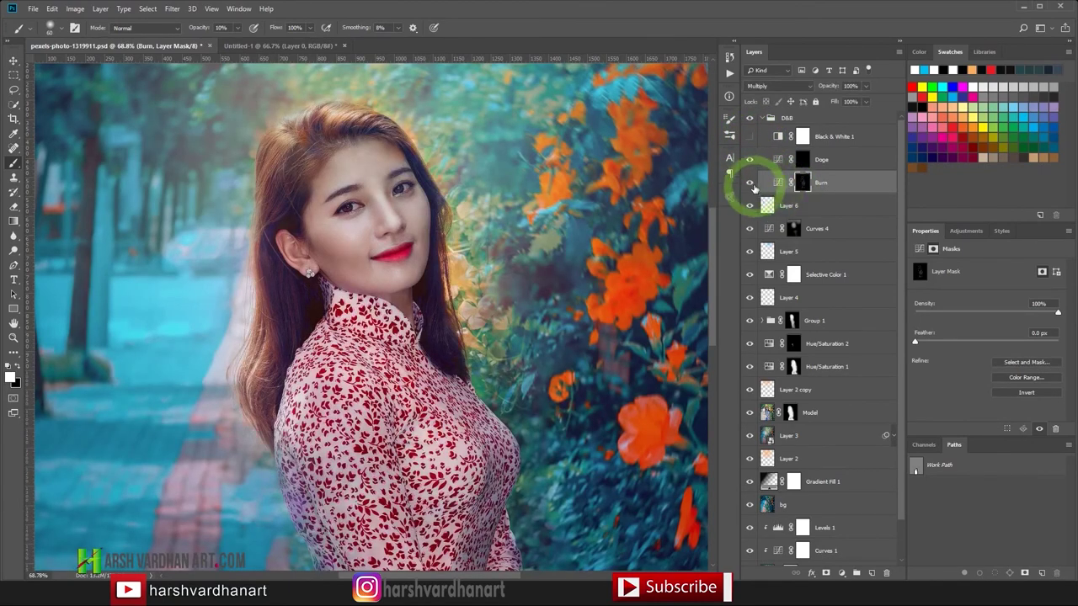
left_click(750, 184)
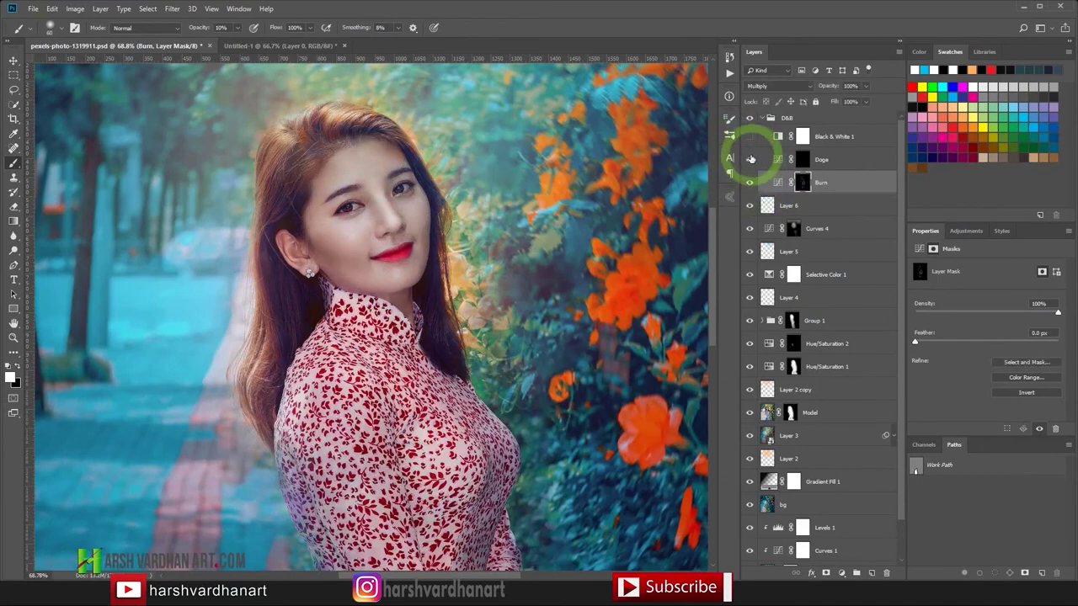
left_click(751, 137)
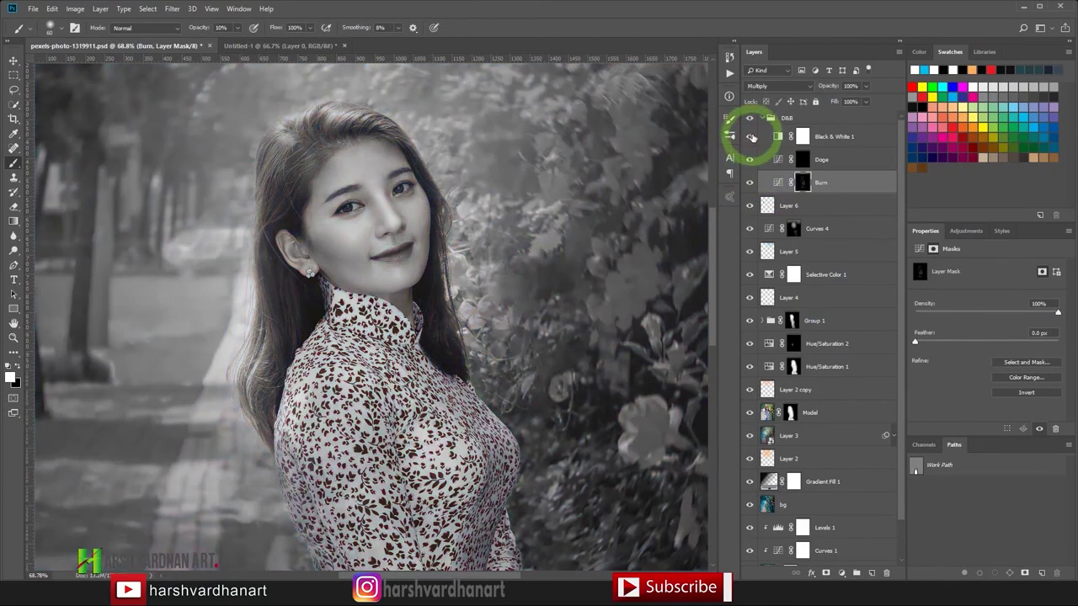
left_click(750, 137)
left_click(810, 162)
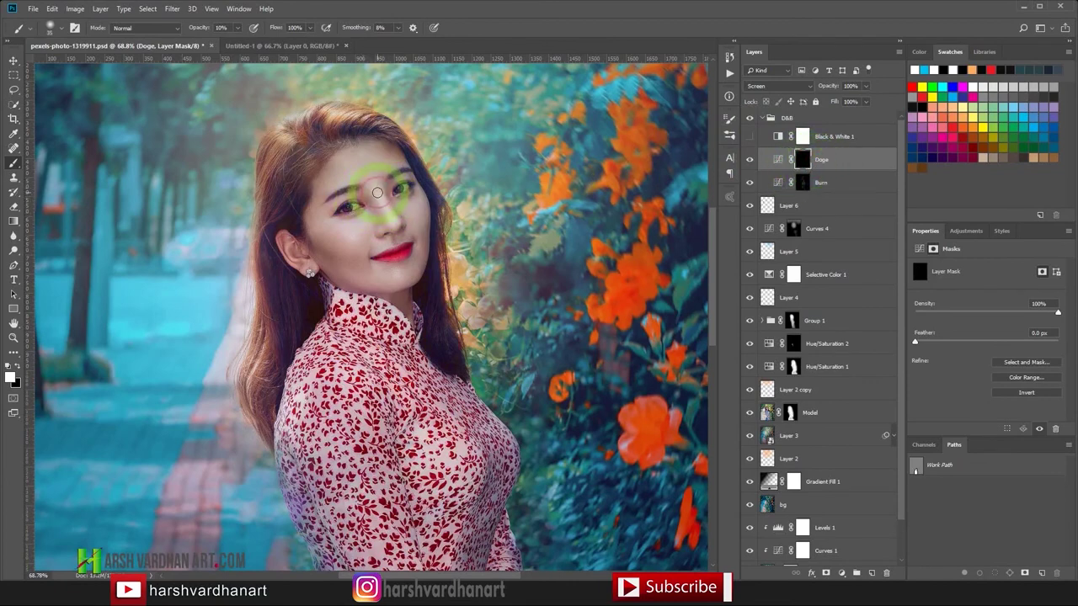
Save the document and dodge the forehead on the Dodge mask to brighten the skin.
key("ctrl+s")
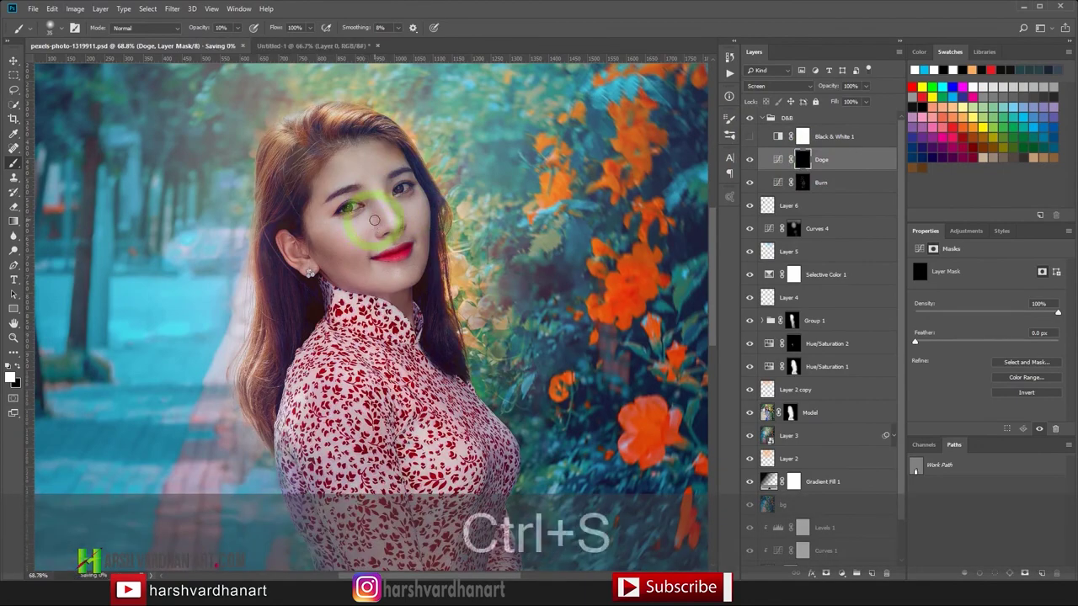
key("space")
mouse_move(459, 240)
left_mouse_down()
mouse_move(429, 229)
mouse_move(455, 273)
mouse_move(436, 234)
left_mouse_up()
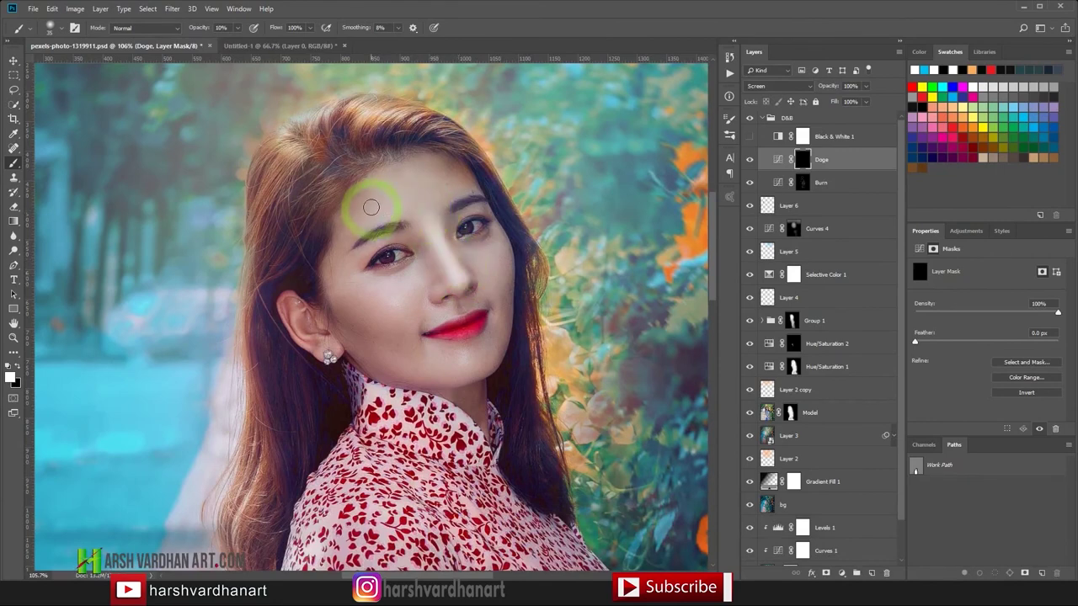
mouse_move(361, 213)
left_mouse_down()
mouse_move(440, 186)
mouse_move(395, 189)
mouse_move(412, 177)
mouse_move(367, 202)
mouse_move(384, 156)
mouse_move(366, 135)
mouse_move(367, 110)
mouse_move(427, 115)
mouse_move(287, 151)
mouse_move(279, 192)
mouse_move(465, 286)
left_mouse_up()
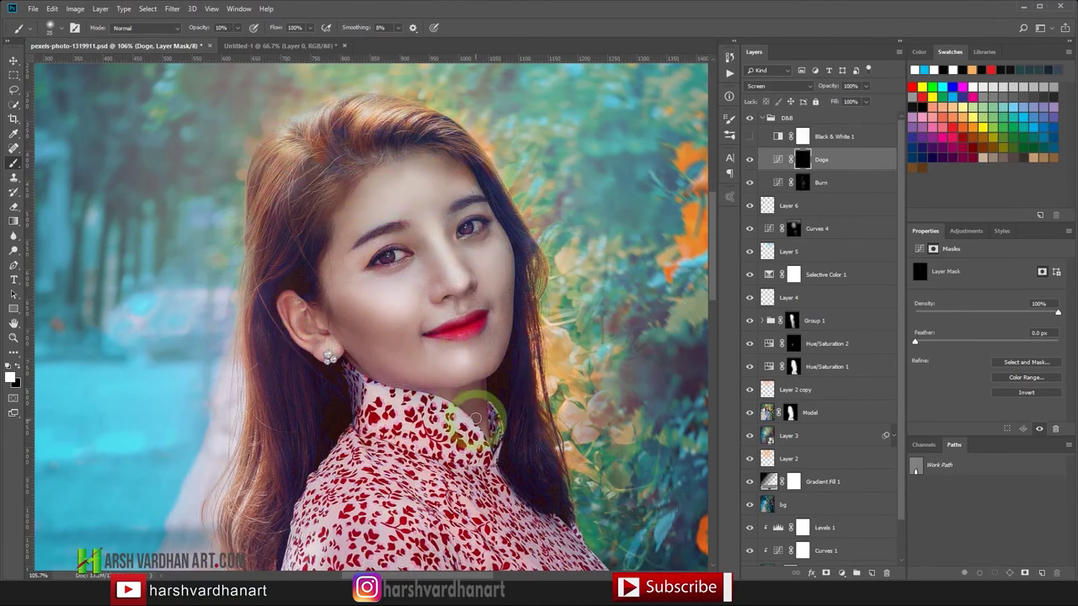
left_click_drag(481, 397, 469, 224)
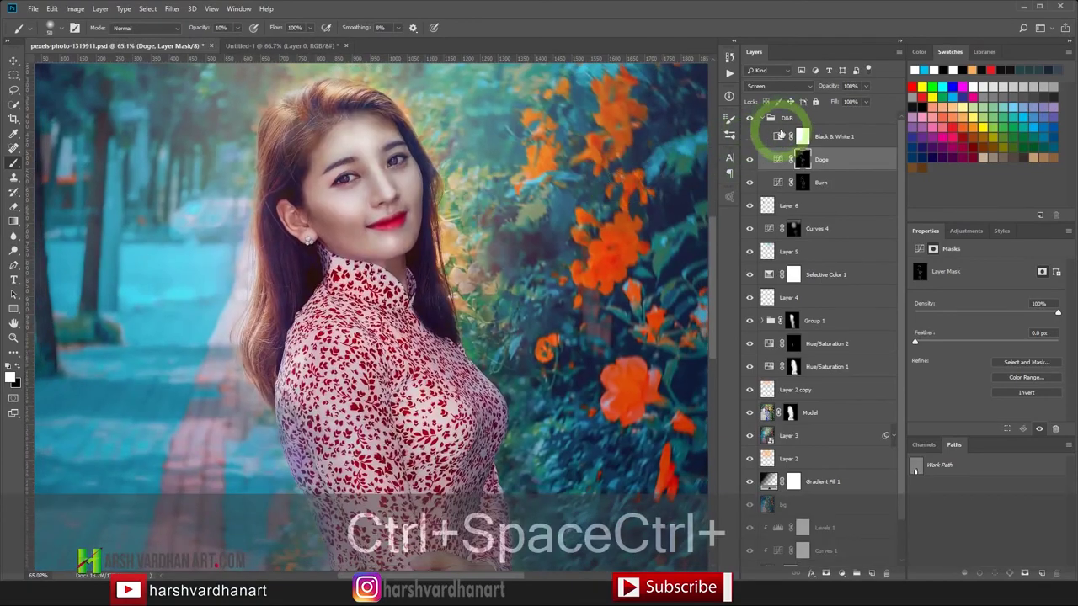
Toggle the D&B group's visibility to compare the dodge-and-burn effect.
left_click(750, 119)
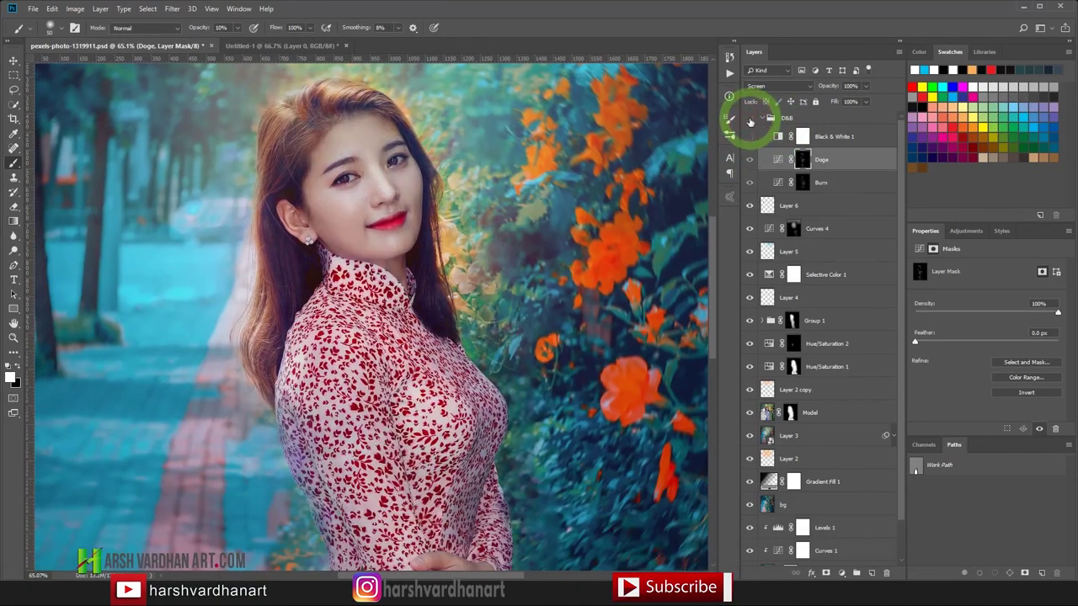
left_click(748, 119)
left_click(748, 120)
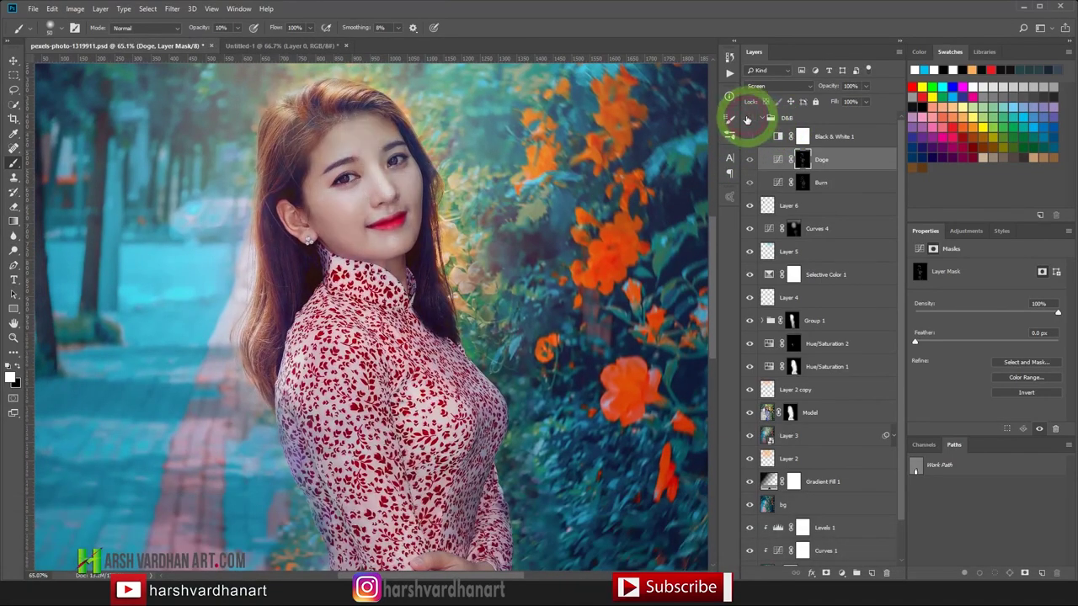
left_click(749, 119)
Lower the D&B group's opacity to 84% and compare, then target the Burn layer.
left_click(775, 119)
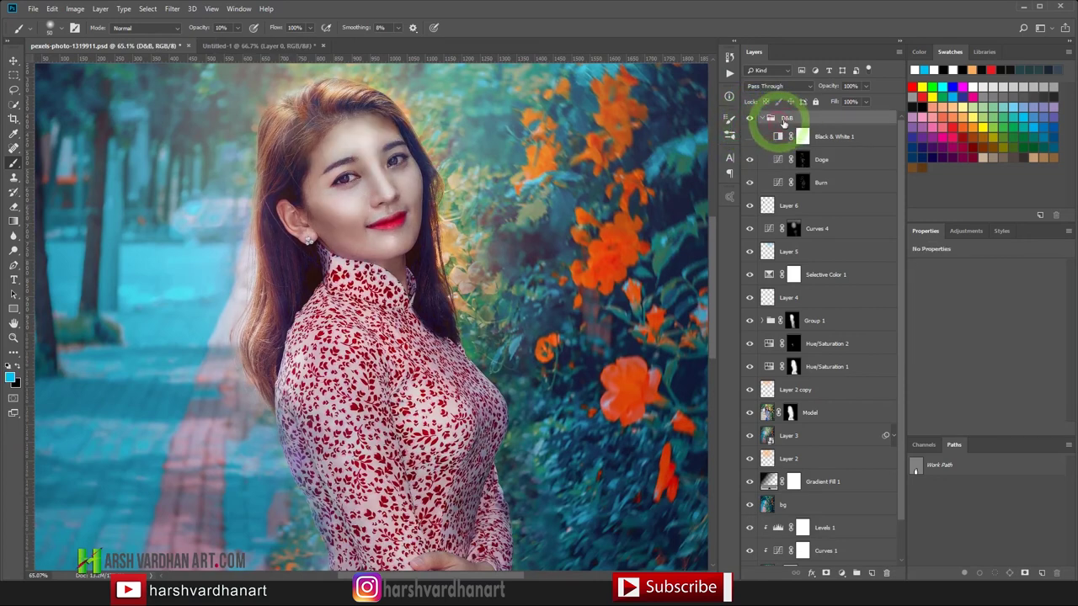
left_click(866, 87)
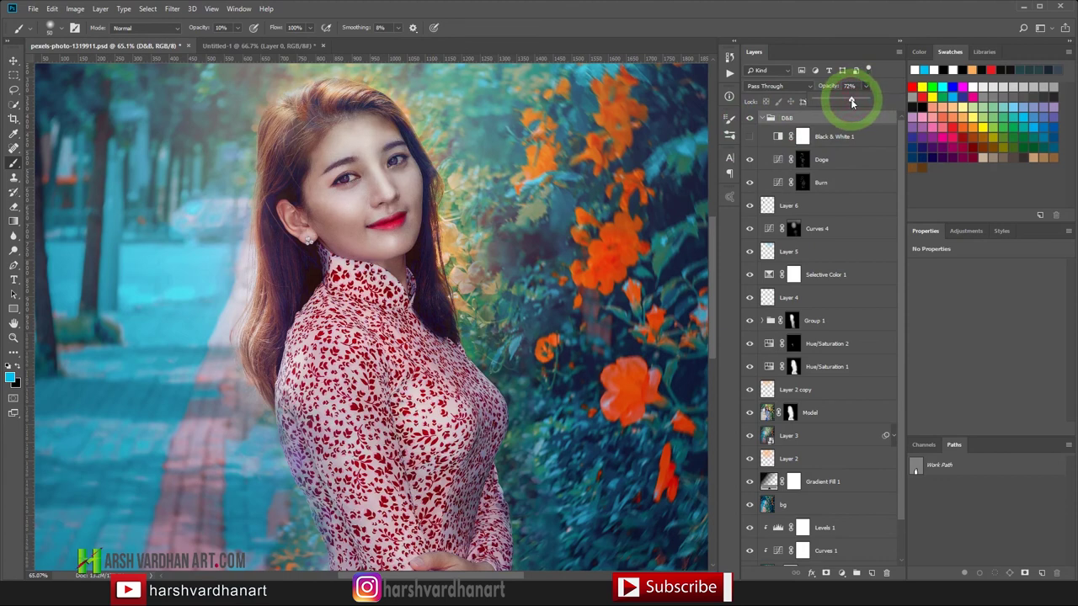
left_click(750, 119)
left_click(750, 119)
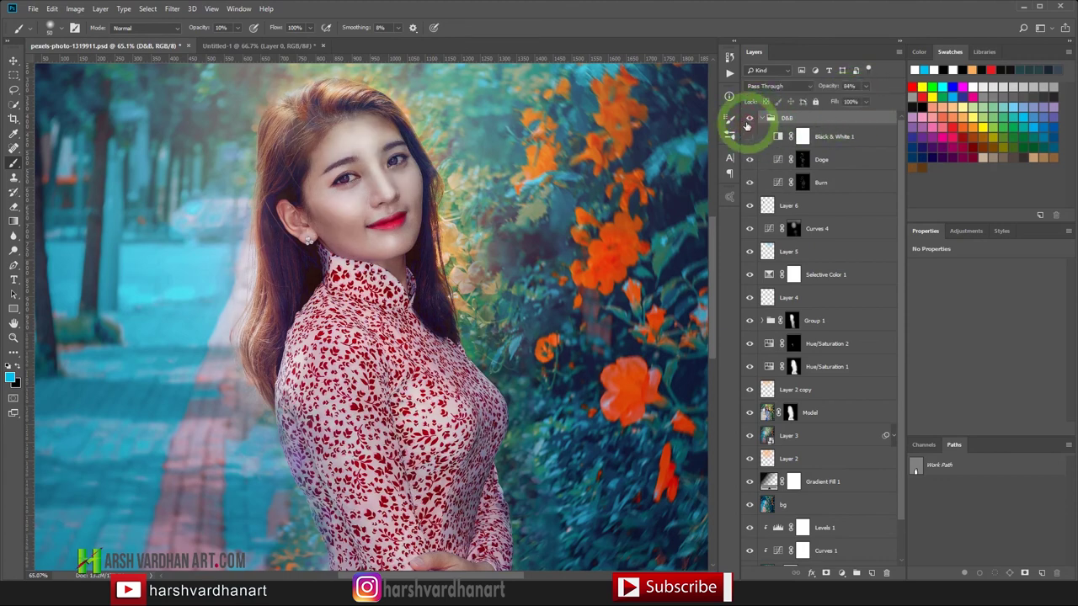
left_click(750, 120)
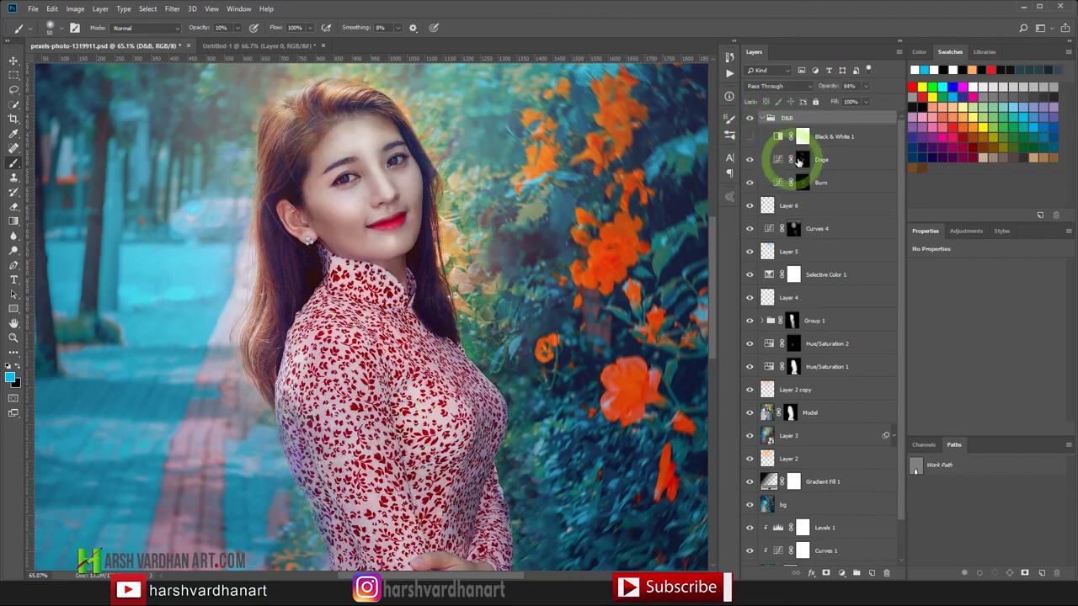
left_click(802, 183)
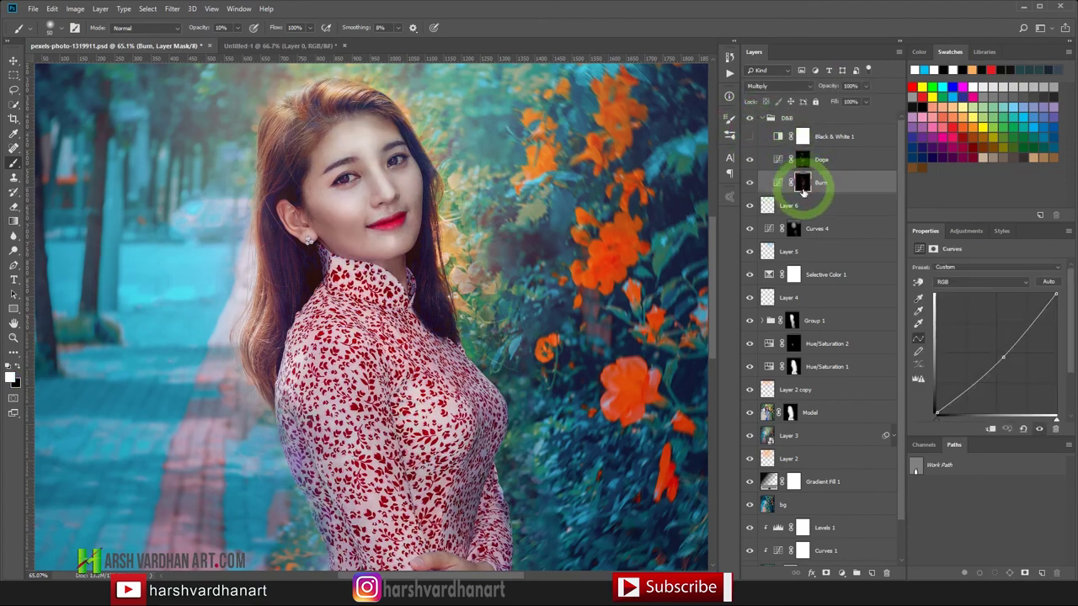
Burn the lower-left pavement with a large brush, compare, and collapse the D&B group.
key("ctrl+KP_0")
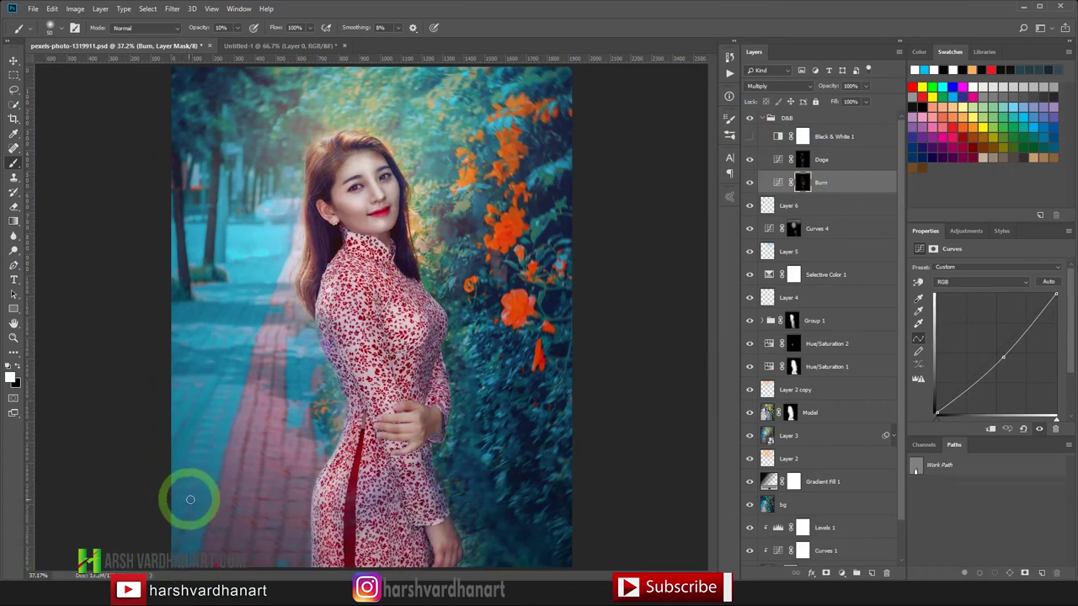
key("bracketright")
key("bracketright")
key("bracketright")
key("bracketright")
key("bracketright")
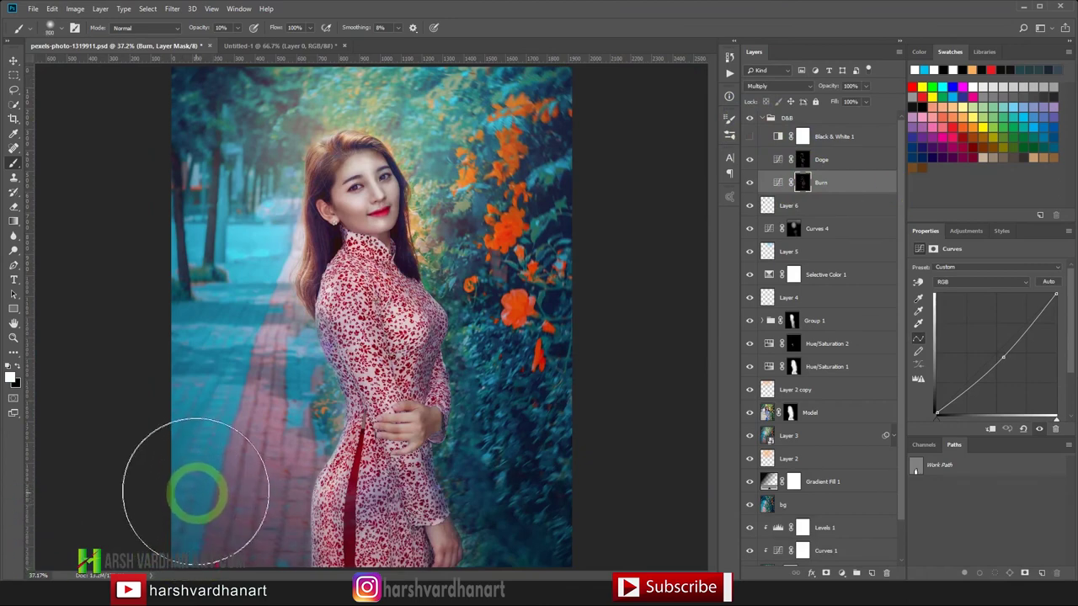
mouse_move(196, 491)
left_mouse_down()
mouse_move(186, 454)
mouse_move(191, 520)
mouse_move(194, 492)
mouse_move(210, 504)
mouse_move(226, 445)
mouse_move(261, 527)
mouse_move(263, 456)
mouse_move(316, 549)
mouse_move(525, 445)
mouse_move(501, 520)
mouse_move(520, 418)
mouse_move(545, 366)
mouse_move(567, 481)
mouse_move(525, 419)
mouse_move(403, 516)
mouse_move(293, 440)
mouse_move(333, 507)
mouse_move(262, 386)
mouse_move(229, 440)
mouse_move(240, 373)
mouse_move(200, 396)
mouse_move(207, 362)
mouse_move(184, 491)
mouse_move(239, 462)
mouse_move(296, 470)
mouse_move(474, 416)
mouse_move(538, 436)
mouse_move(560, 463)
mouse_move(501, 541)
mouse_move(550, 387)
left_mouse_up()
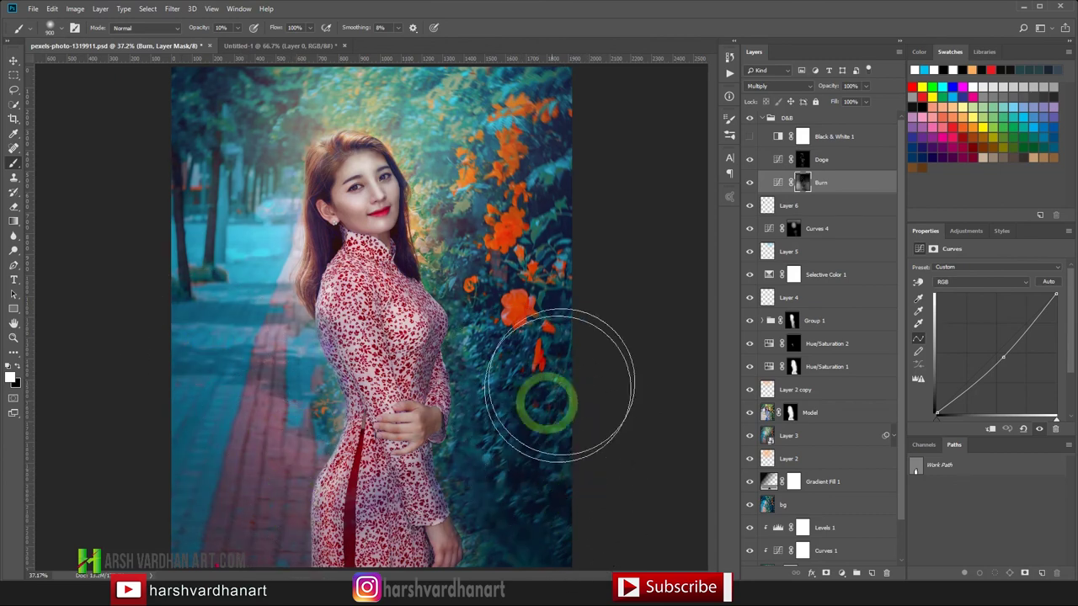
left_click(749, 120)
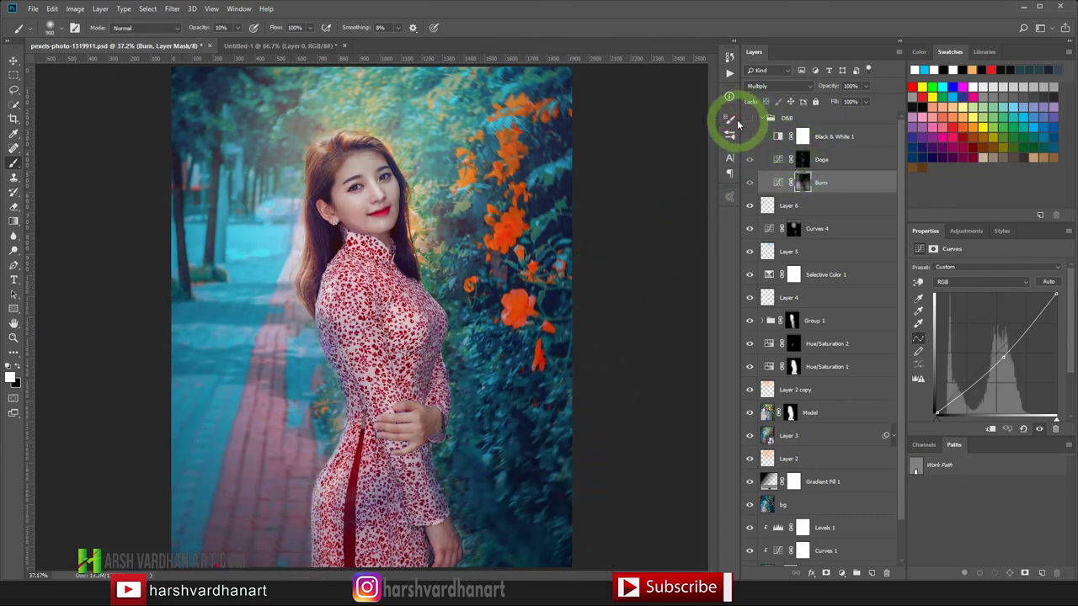
left_click(749, 120)
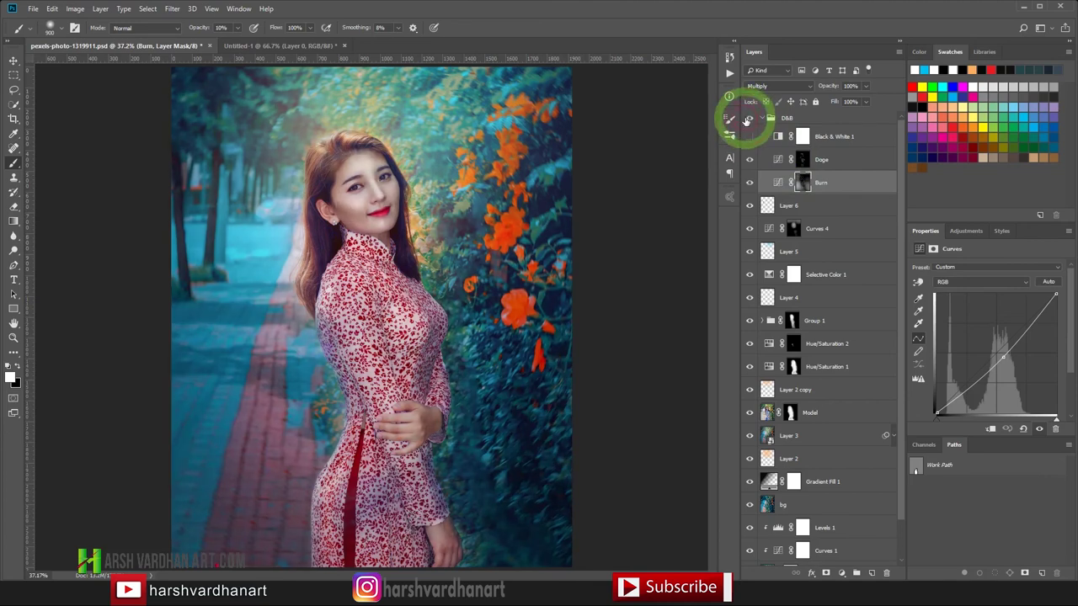
left_click(748, 119)
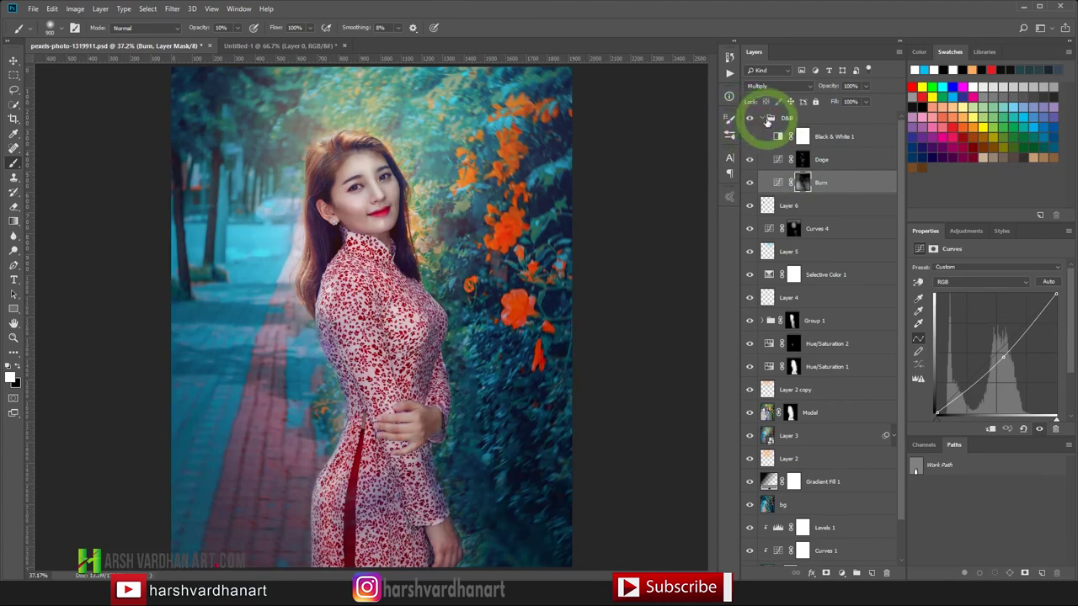
left_click(767, 120)
key("ctrl+space")
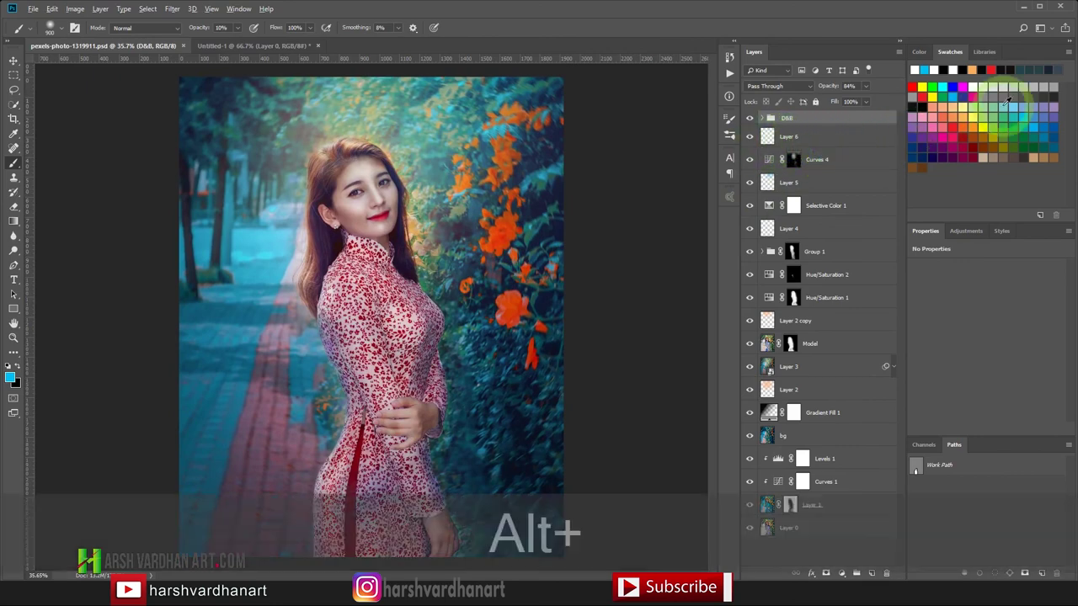
Stamp all visible layers into Layer 7 and set it to Linear Light blending.
key("ctrl+alt+shift+e")
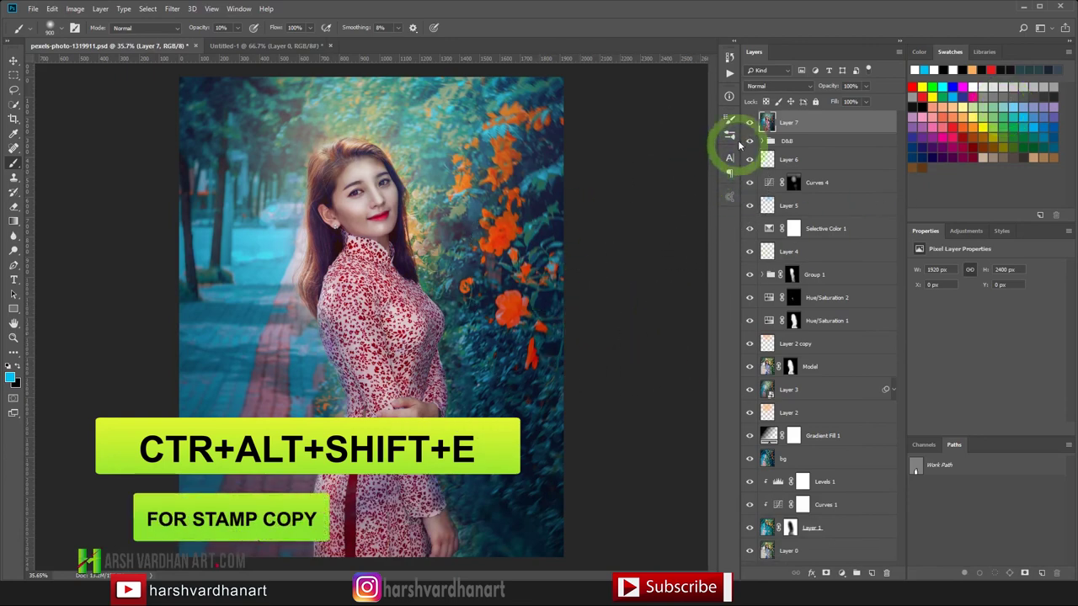
left_click(804, 87)
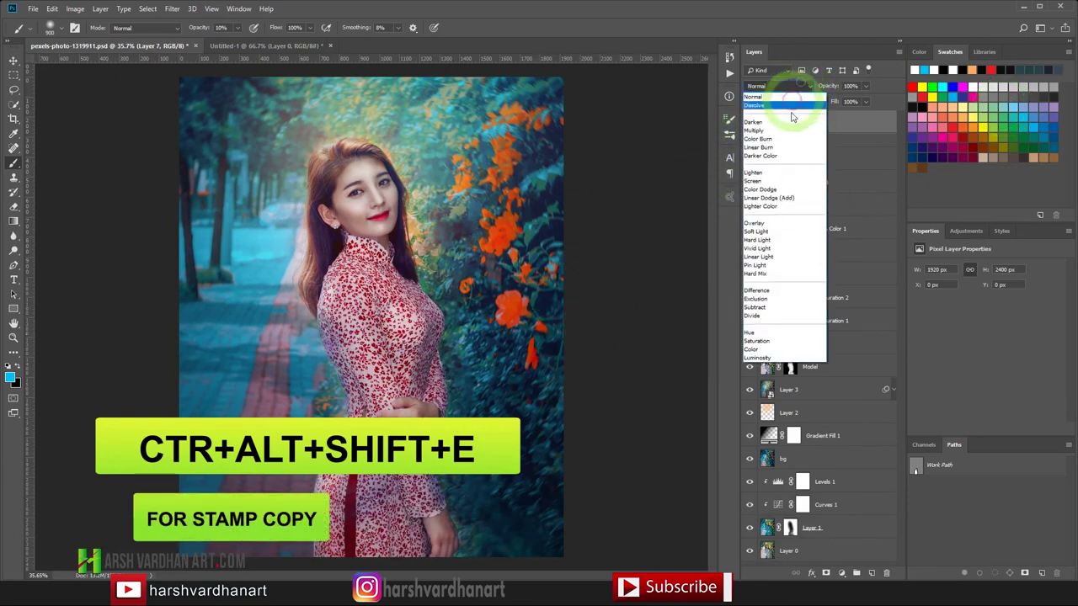
left_click(779, 257)
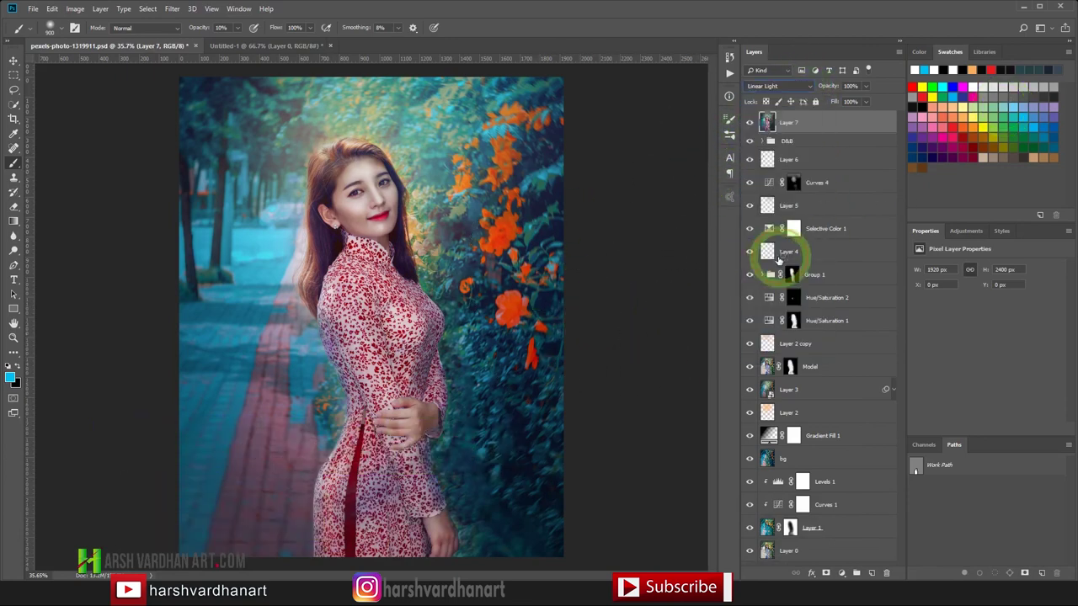
Apply a High Pass filter with a 1.2-pixel radius to Layer 7.
left_click(172, 8)
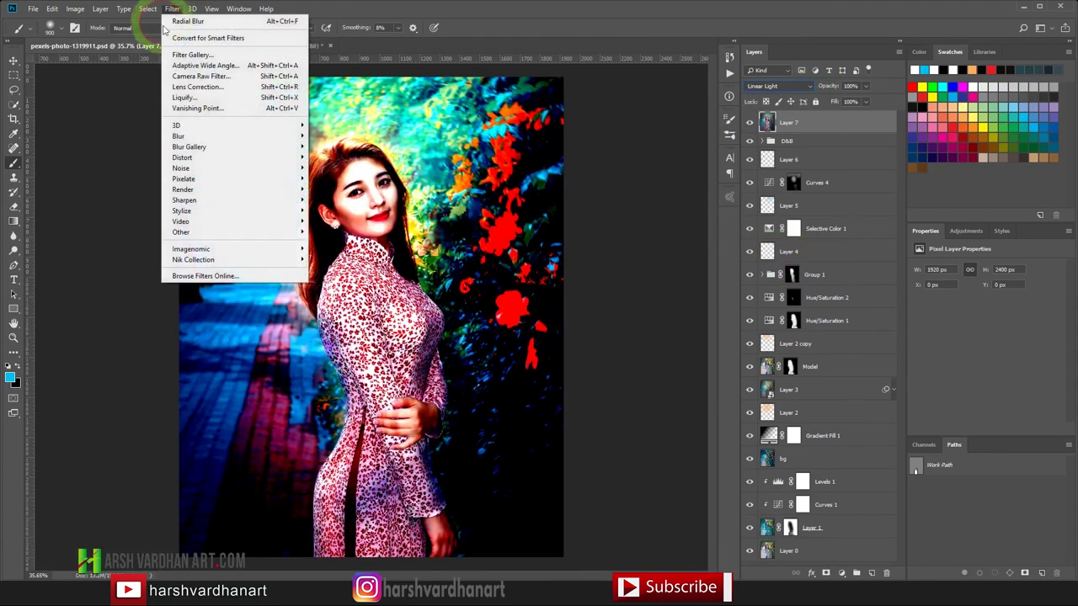
mouse_move(261, 232)
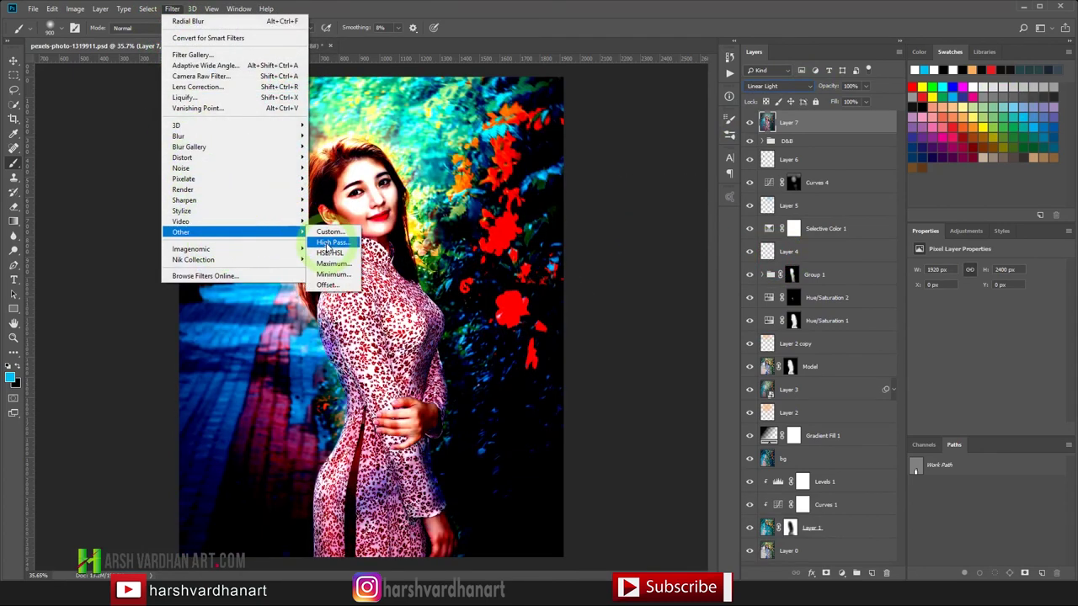
left_click(331, 242)
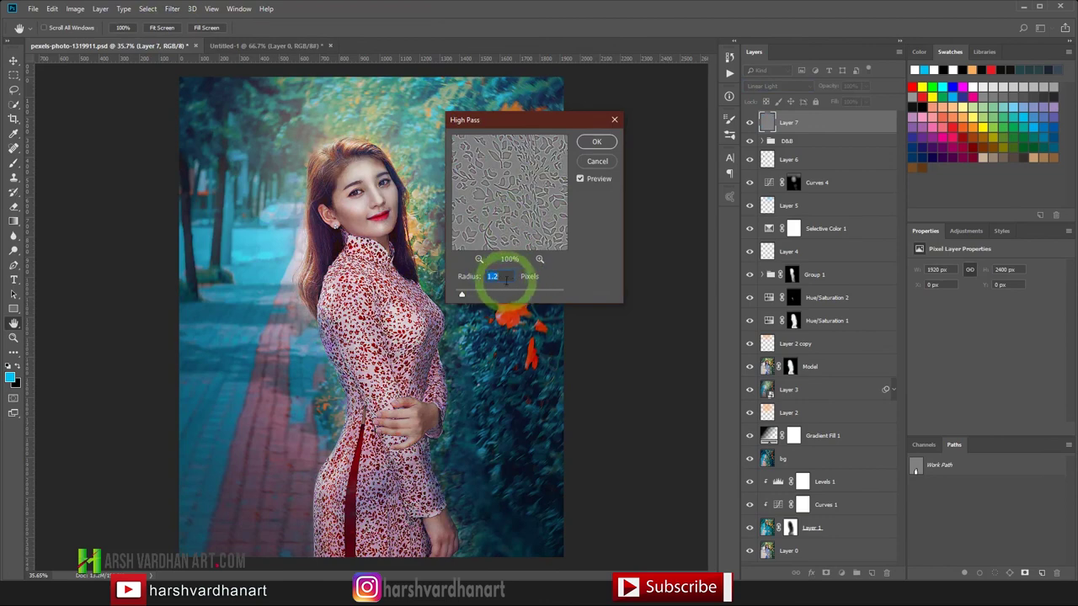
left_click(592, 142)
key("b")
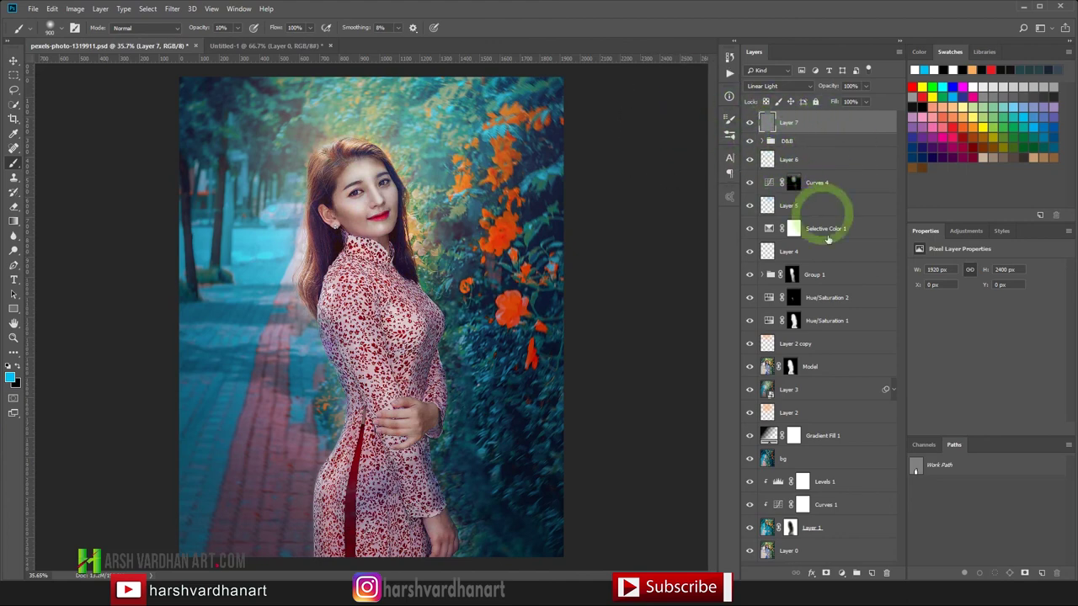
Add a black mask hiding Layer 7, zoom in on the face and shrink the brush.
key("alt")
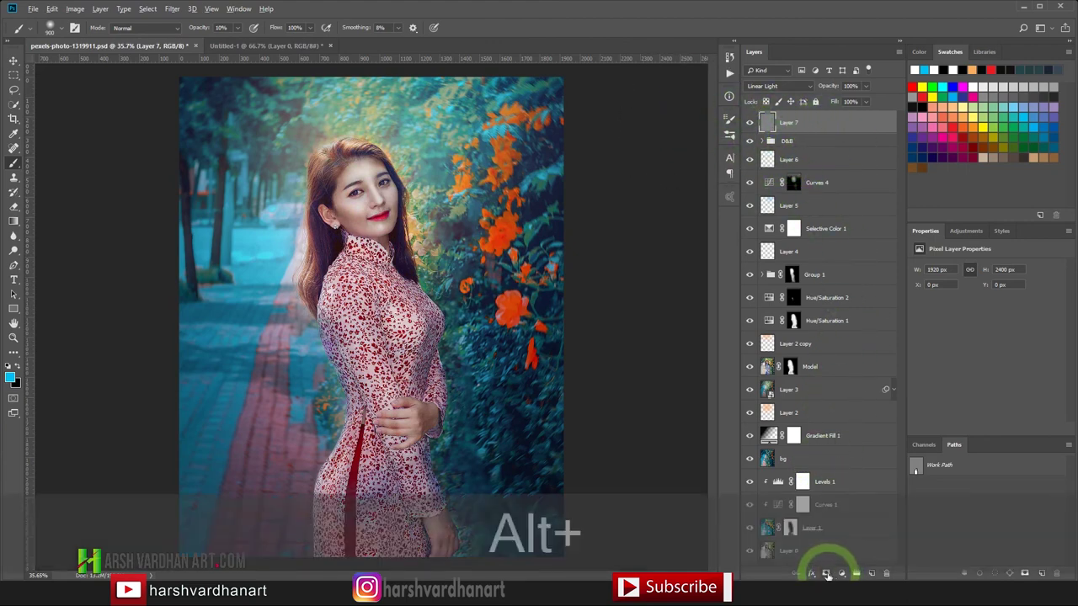
left_click(827, 573, "alt")
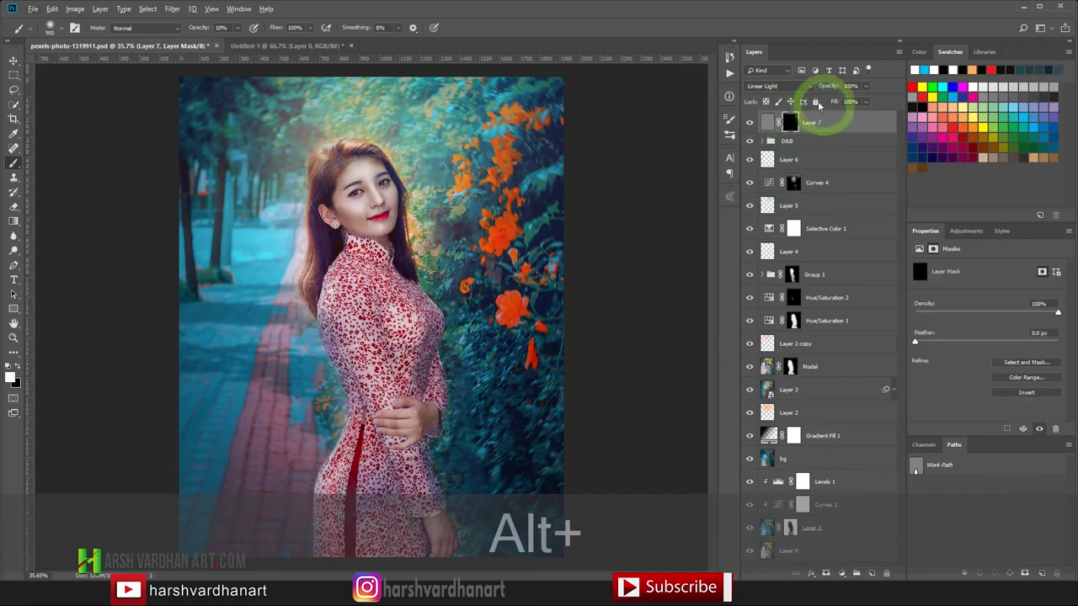
key("ctrl+space")
mouse_move(396, 229)
left_mouse_down()
mouse_move(453, 235)
mouse_move(385, 217)
left_mouse_up()
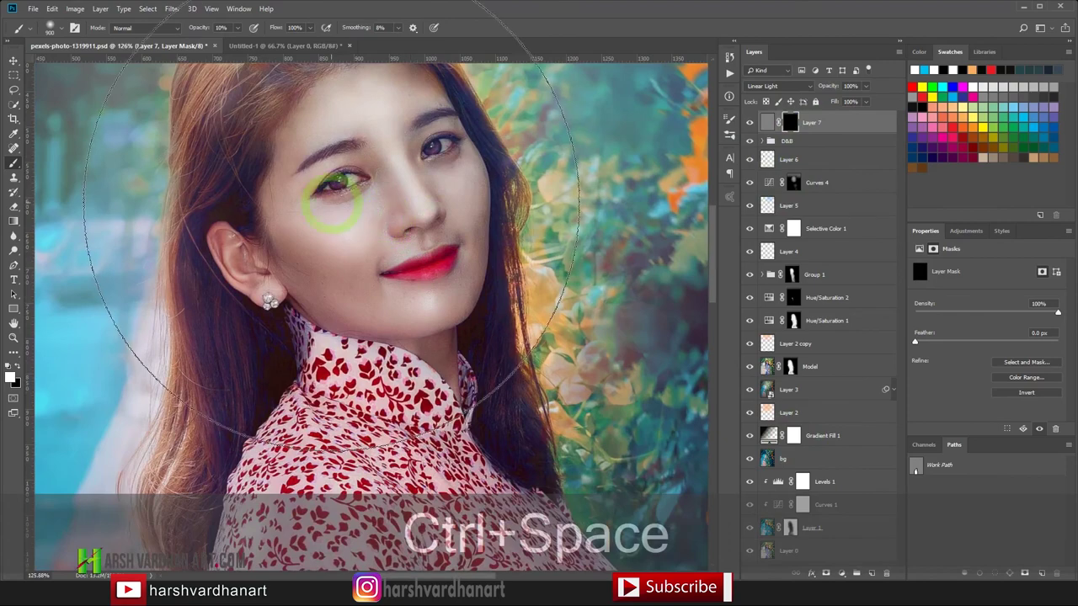
key("b")
key("bracketleft")
key("bracketleft")
key("bracketleft")
key("bracketleft")
key("bracketleft")
key("bracketleft")
key("bracketleft")
key("bracketleft")
key("bracketleft")
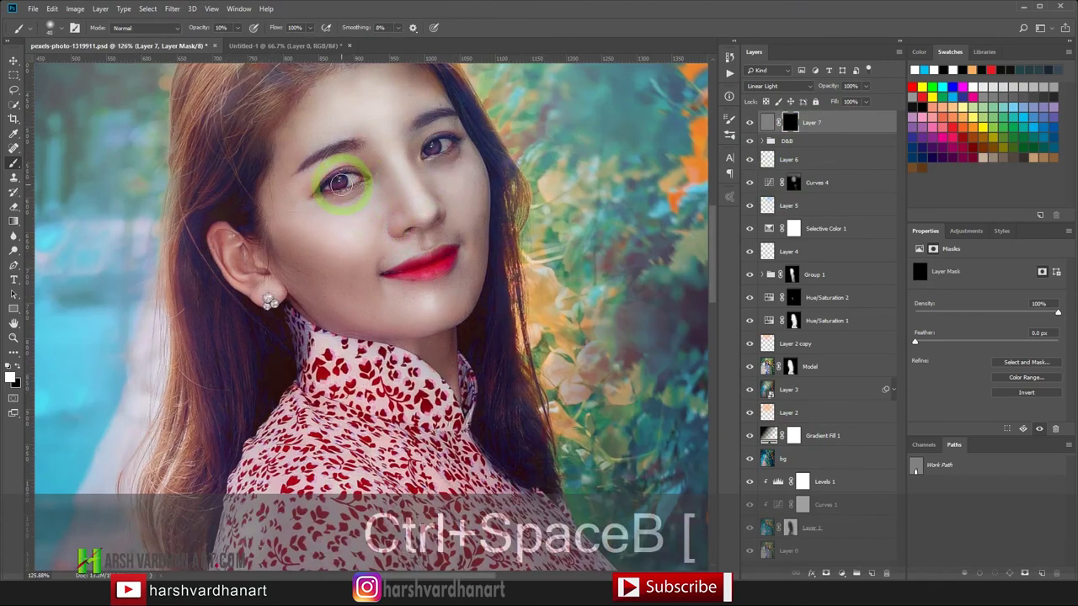
Paint the sharpening back over both eyes, the lips, eyebrow and hair.
left_click_drag(341, 183, 358, 177)
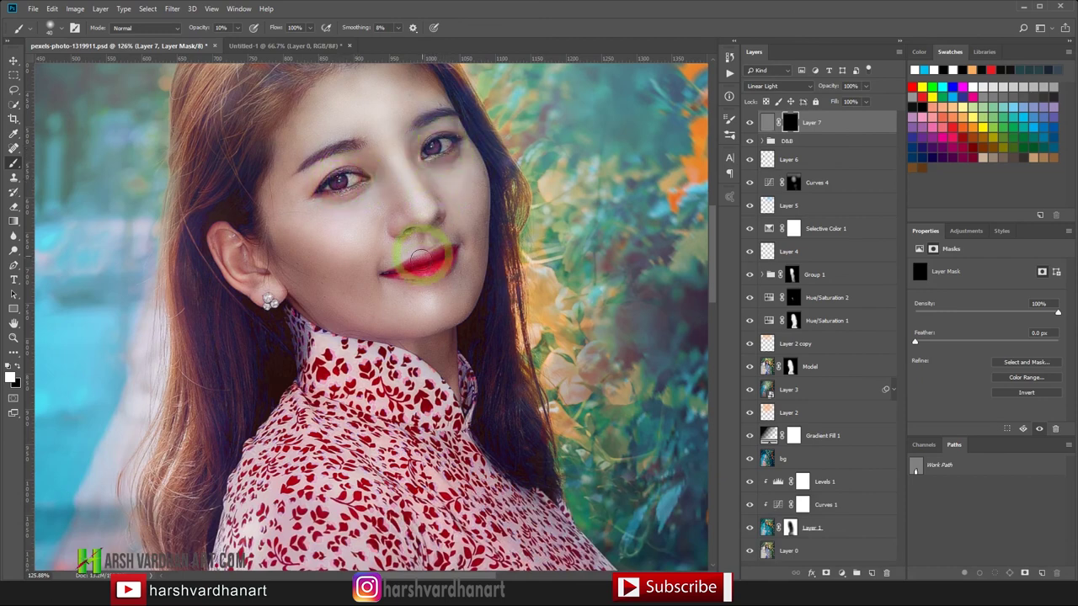
mouse_move(409, 240)
left_mouse_down()
mouse_move(433, 263)
mouse_move(408, 268)
mouse_move(433, 245)
left_mouse_up()
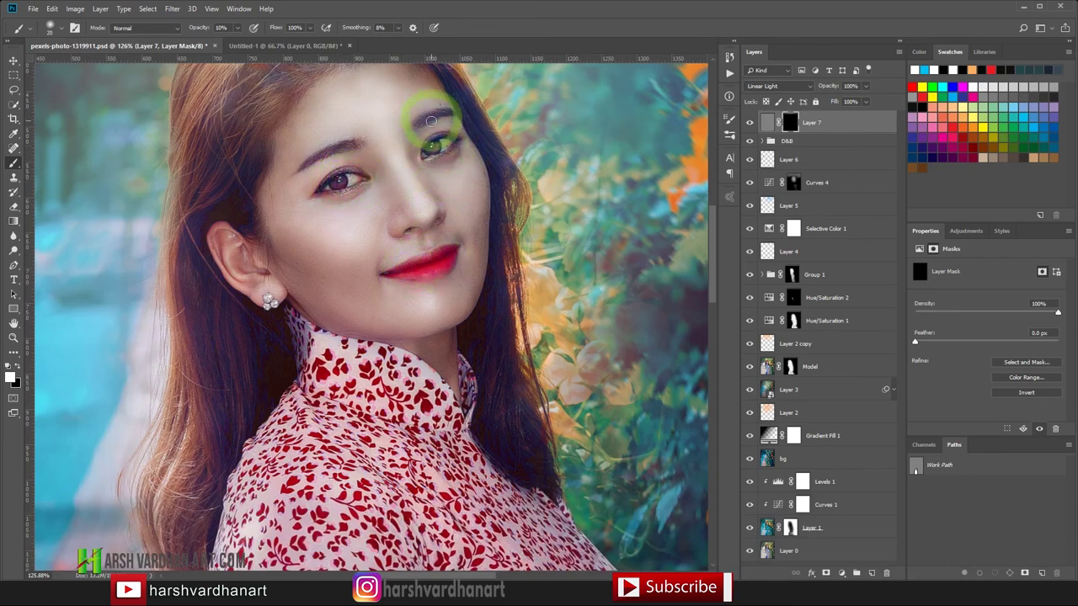
mouse_move(430, 120)
left_mouse_down()
mouse_move(424, 142)
mouse_move(444, 110)
left_mouse_up()
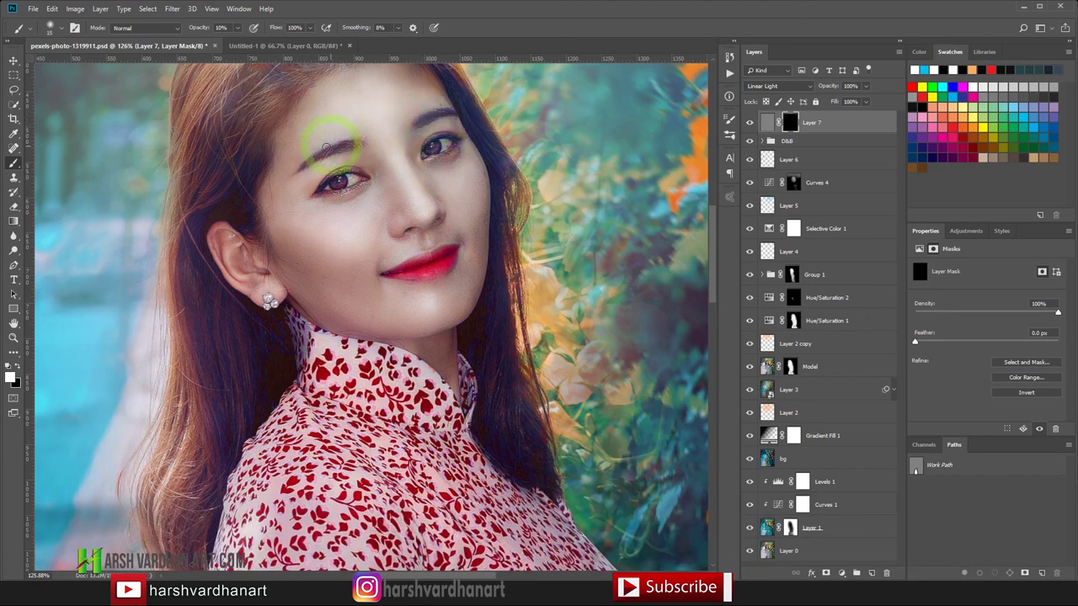
mouse_move(313, 158)
left_mouse_down()
mouse_move(240, 275)
mouse_move(236, 185)
mouse_move(220, 173)
mouse_move(237, 105)
mouse_move(215, 150)
mouse_move(243, 152)
mouse_move(272, 288)
left_mouse_up()
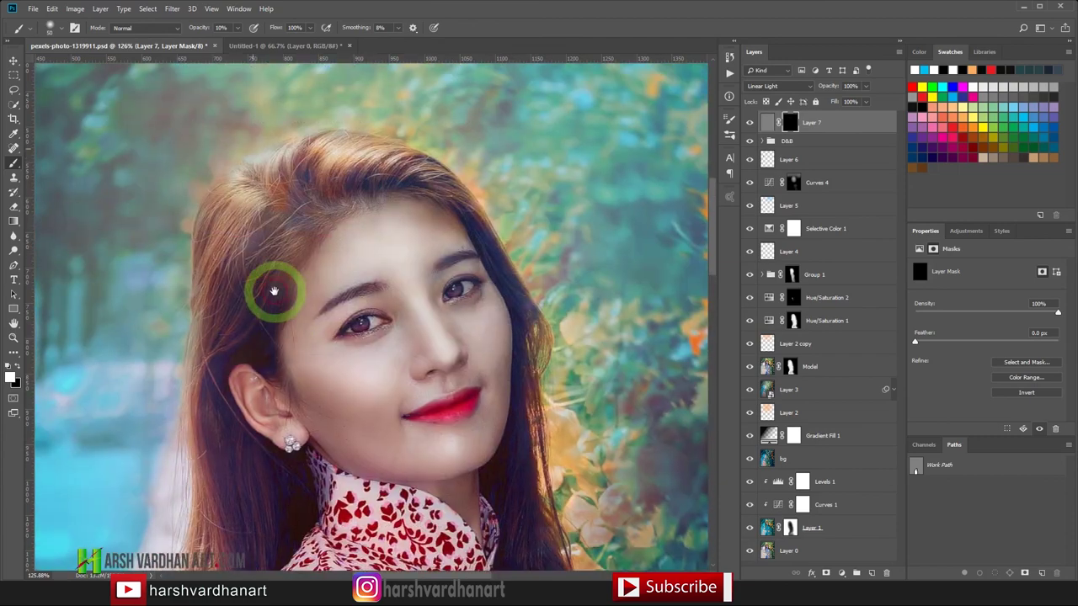
mouse_move(279, 218)
left_mouse_down()
mouse_move(302, 200)
mouse_move(289, 173)
mouse_move(218, 290)
mouse_move(248, 364)
mouse_move(237, 374)
mouse_move(455, 495)
left_mouse_up()
scroll(454, 495, "up", 3)
mouse_move(448, 414)
left_mouse_down()
mouse_move(493, 358)
mouse_move(392, 391)
left_mouse_up()
key("ctrl+KP_0")
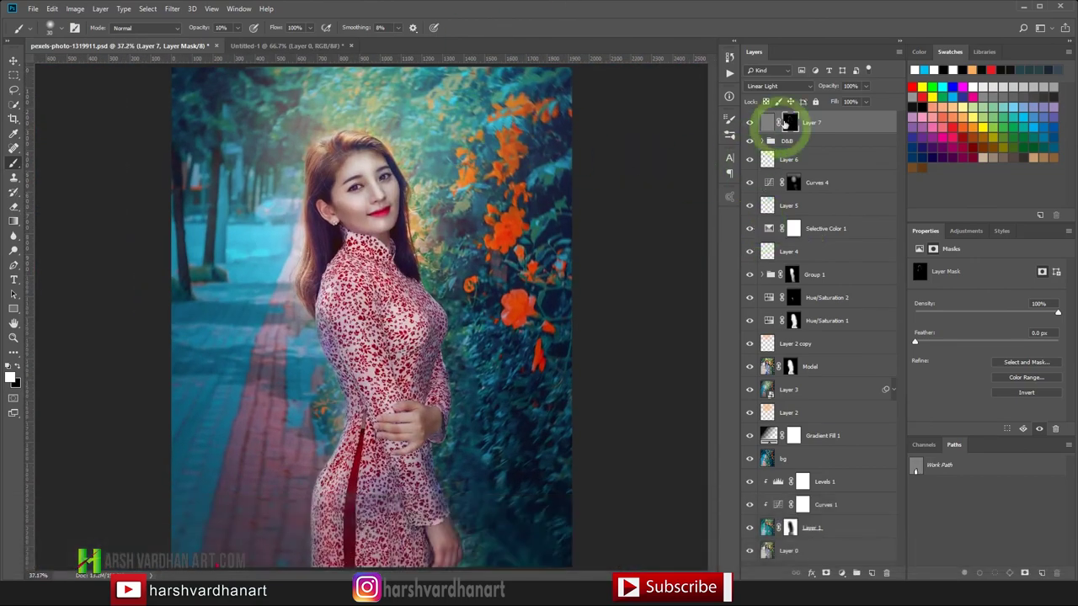
Group Layer 7 through Layer 1 into Group 2 and save the document.
key("shift")
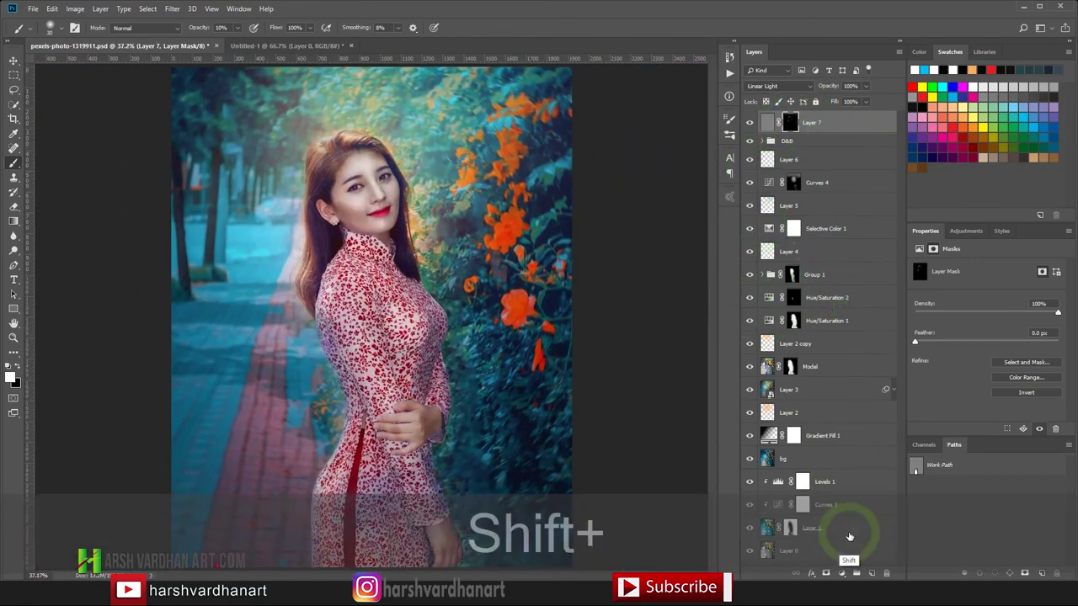
left_click(853, 535, "shift")
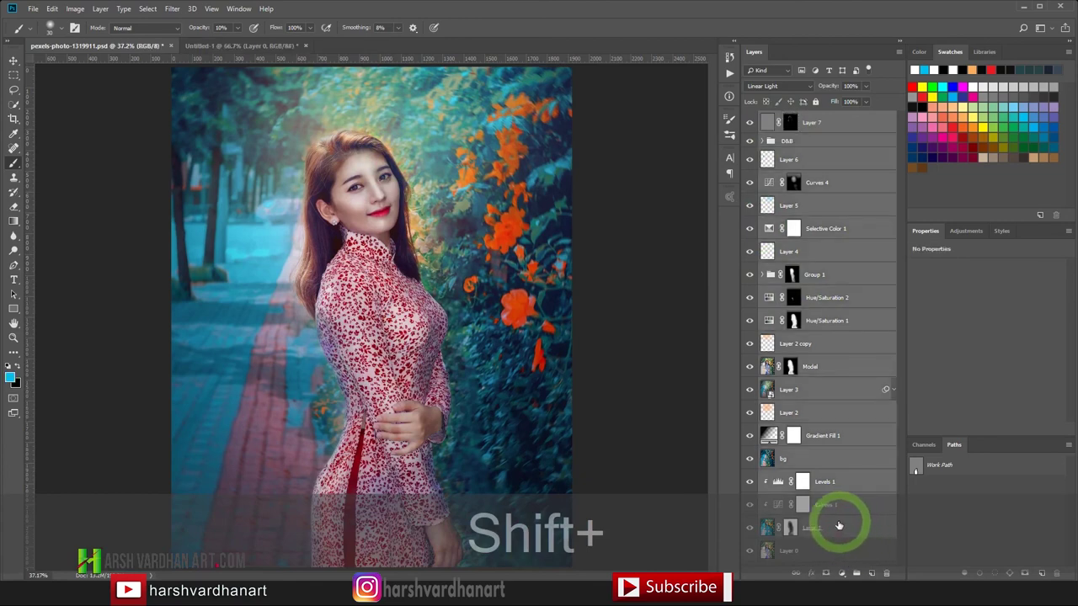
key("ctrl+shift+g")
key("ctrl")
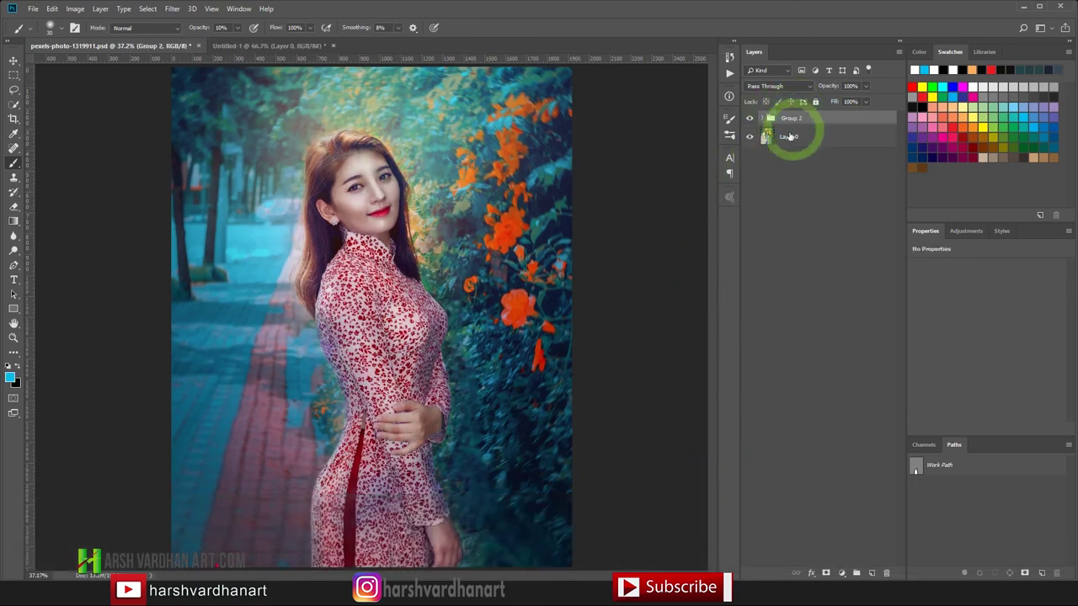
key("ctrl+s")
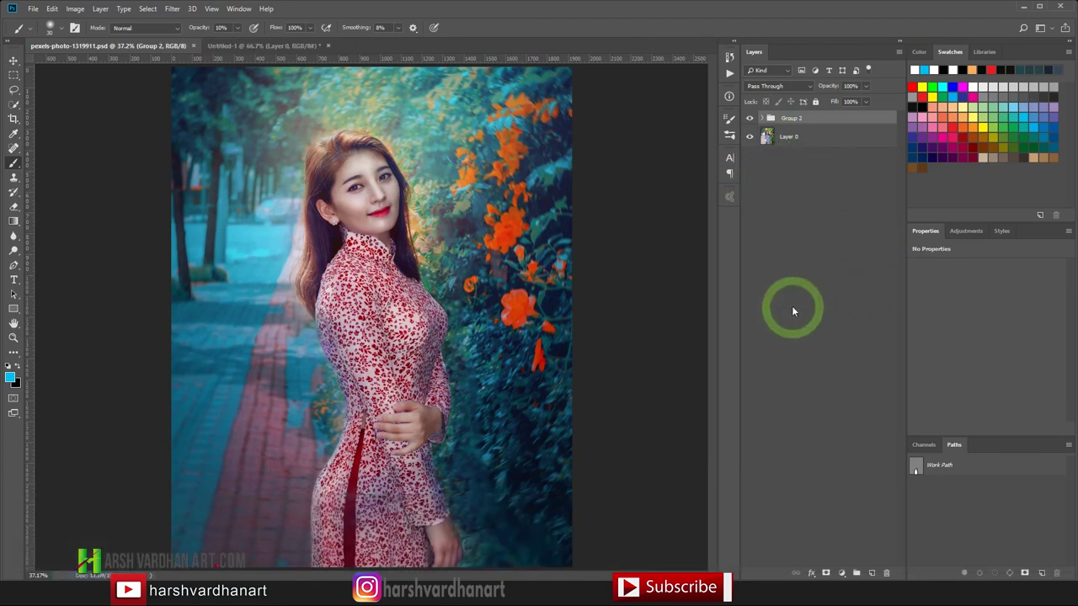
Fit the image in black full-screen view and toggle Group 2 off and on to compare before/after.
key("f")
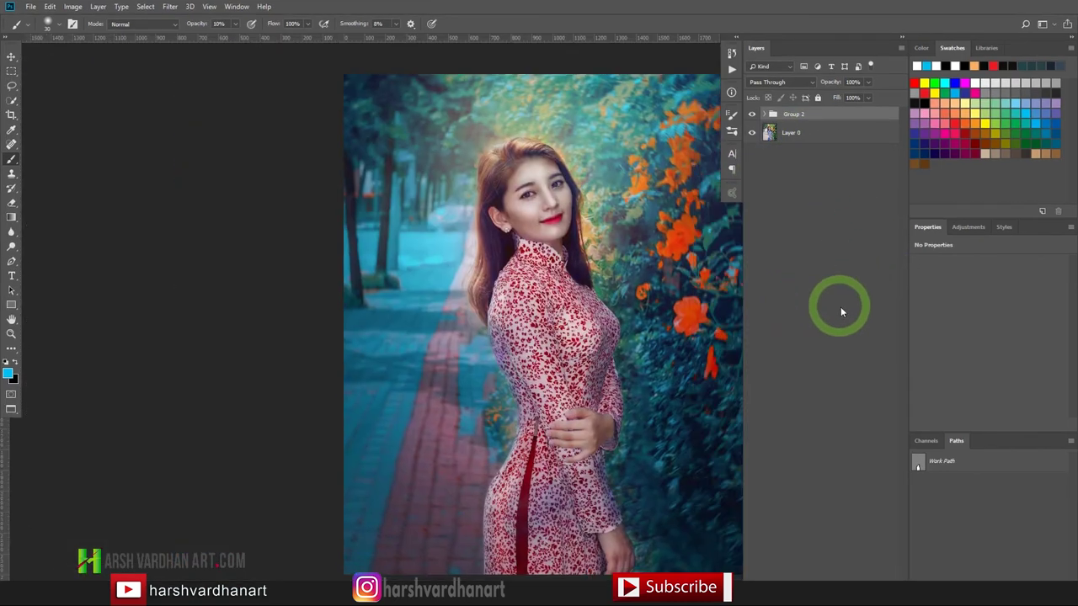
key("f")
key("ctrl")
key("ctrl+KP_0")
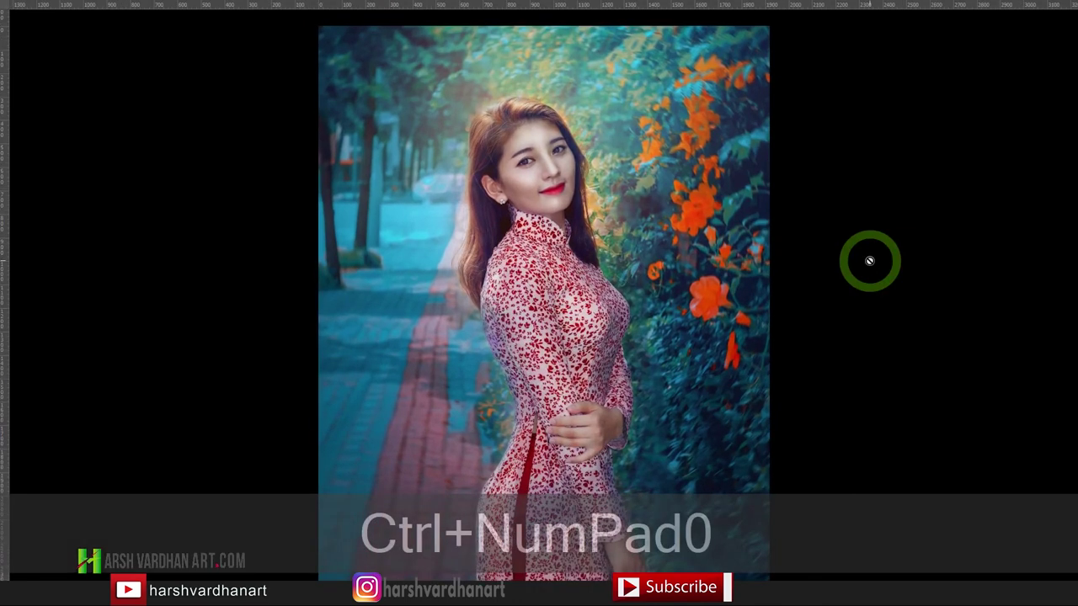
mouse_move(1074, 241)
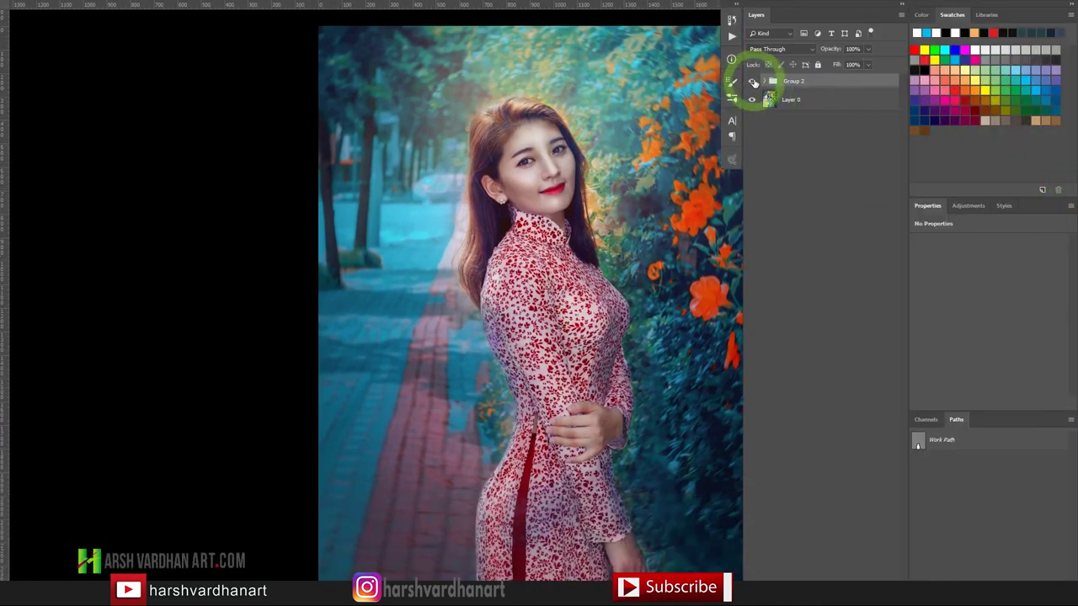
left_click(753, 82)
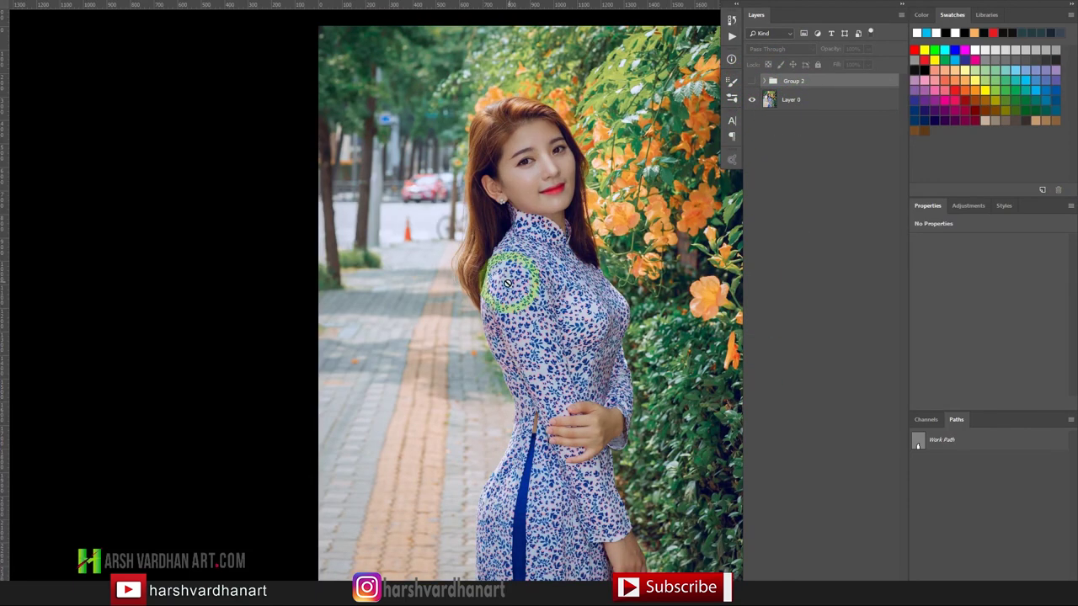
mouse_move(1063, 110)
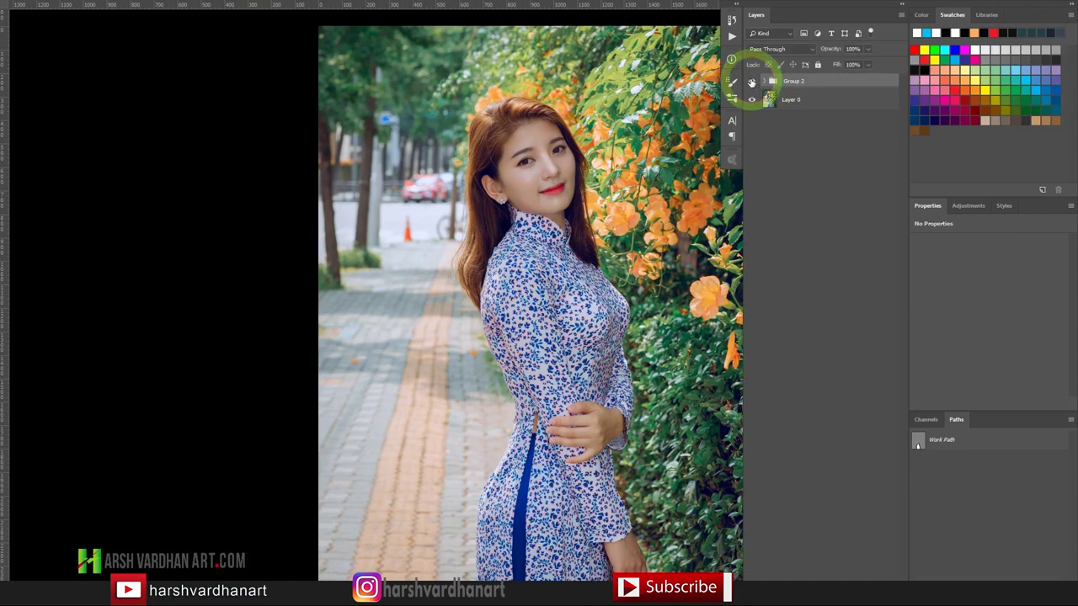
left_click(752, 82)
mouse_move(1068, 320)
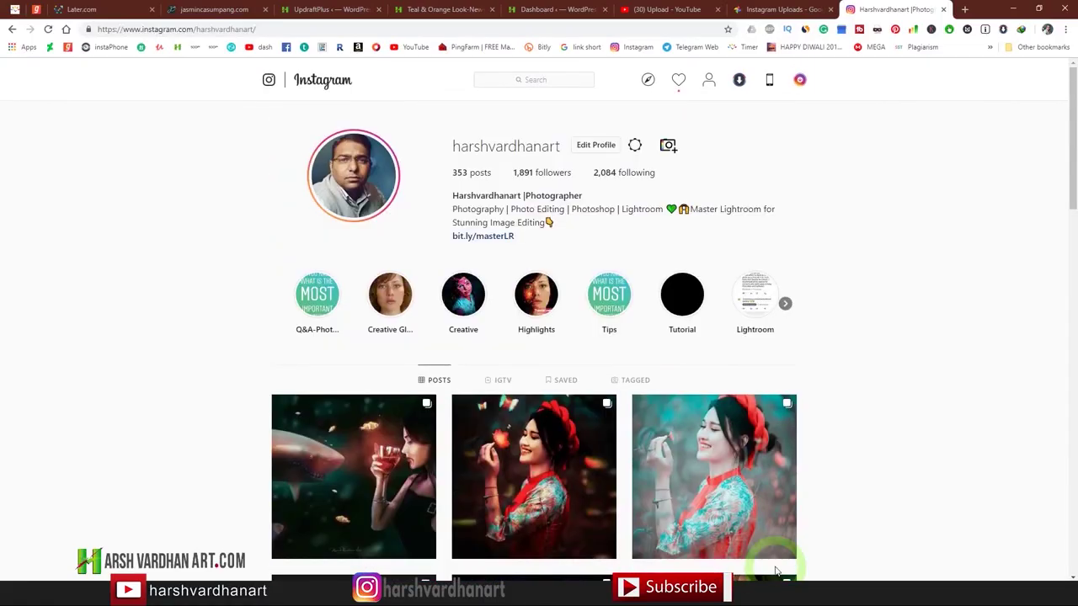
Scroll down the Instagram profile's post grid and open the Q&A highlight story.
scroll(777, 573, "down", 1)
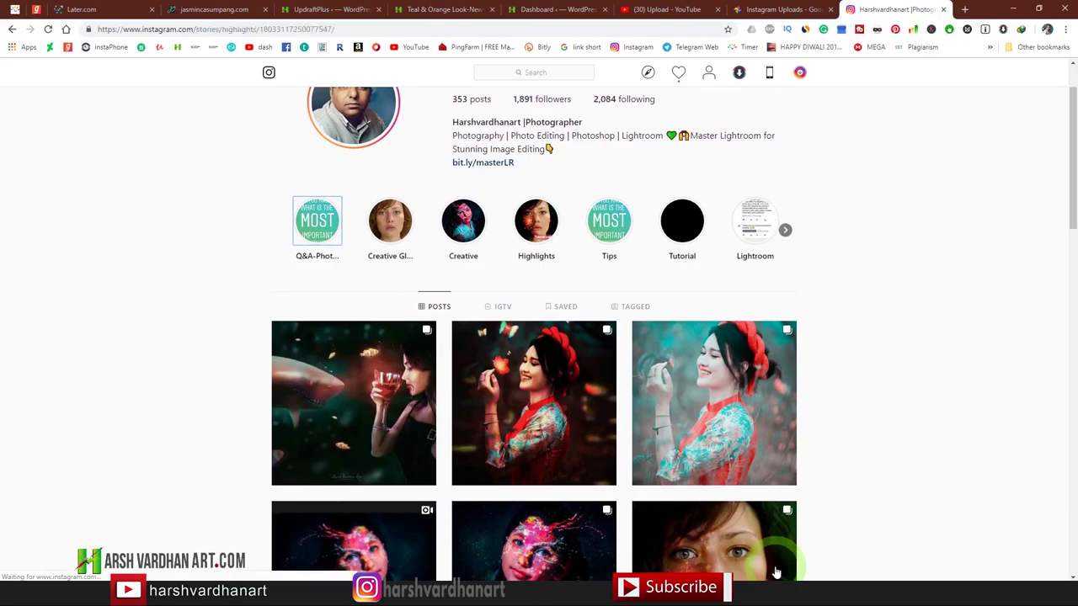
key("Return")
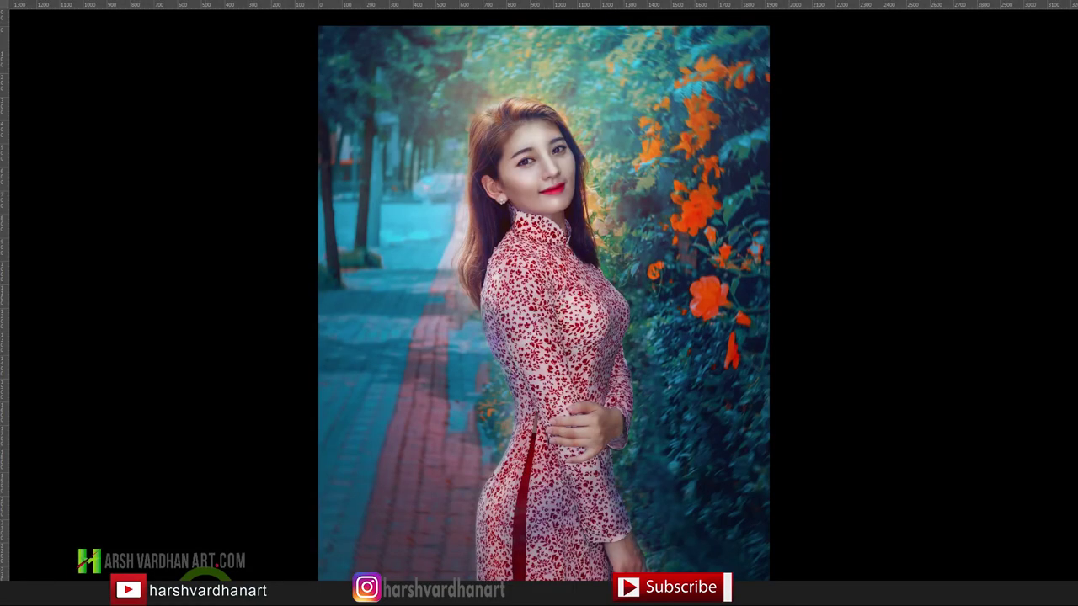